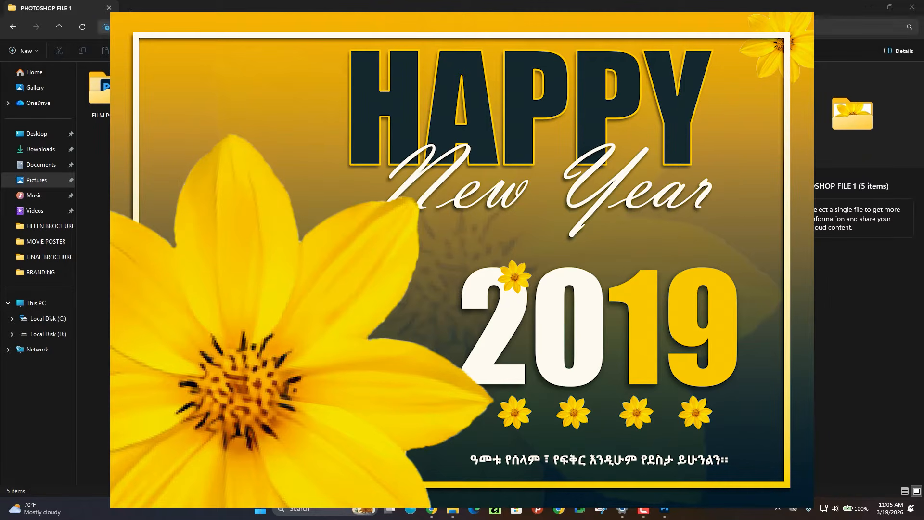
Switch to Photoshop and close the open documents without saving them
{"action": "left_click", "coordinate": [665, 512]}
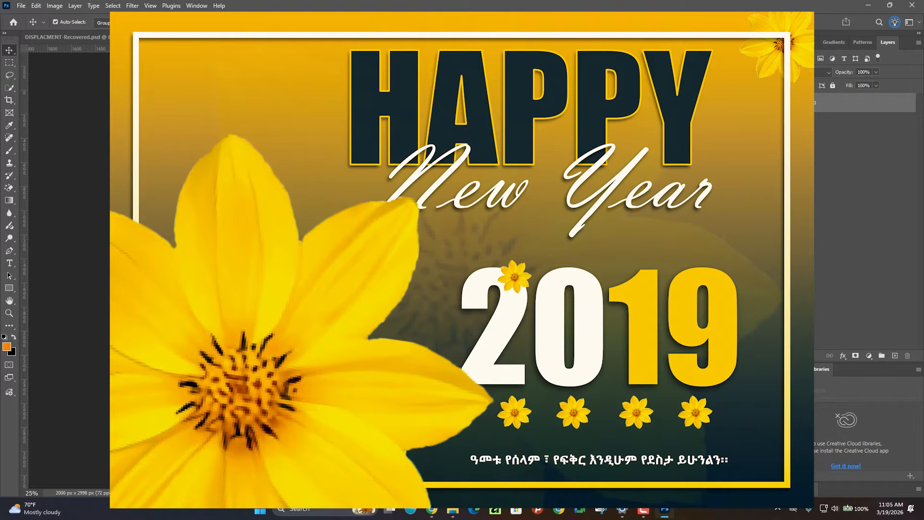
{"action": "key", "text": "n"}
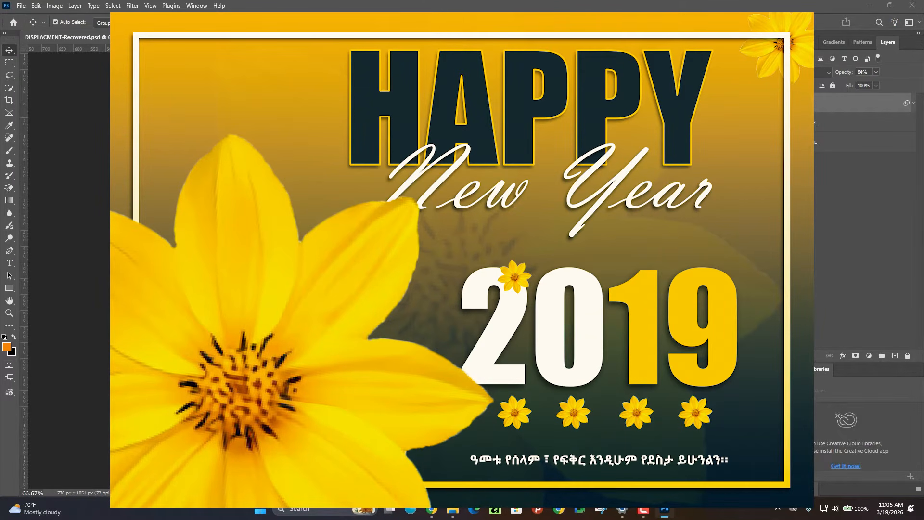
{"action": "key", "text": "n"}
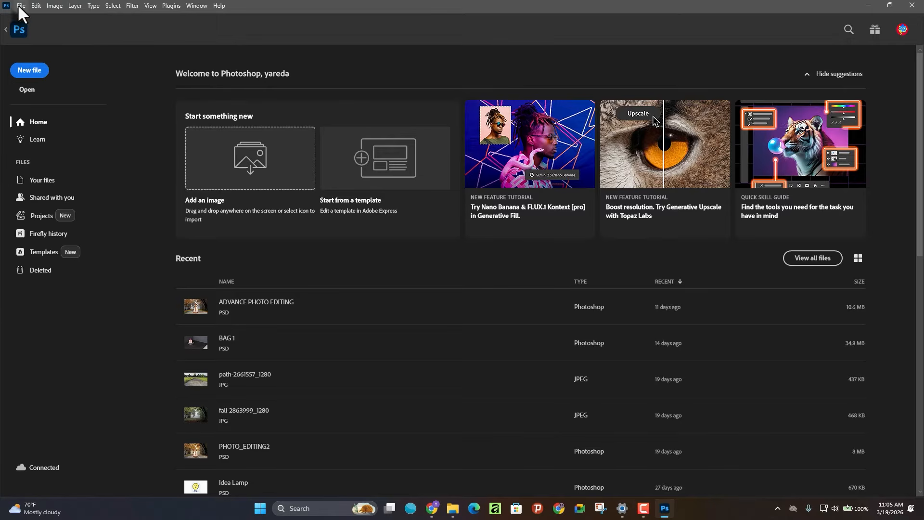
Start a new document from the A5 print preset, 148 x 210 mm at 300 ppi
{"action": "left_click", "coordinate": [19, 5]}
{"action": "left_click", "coordinate": [21, 6]}
{"action": "key", "text": "ctrl+n"}
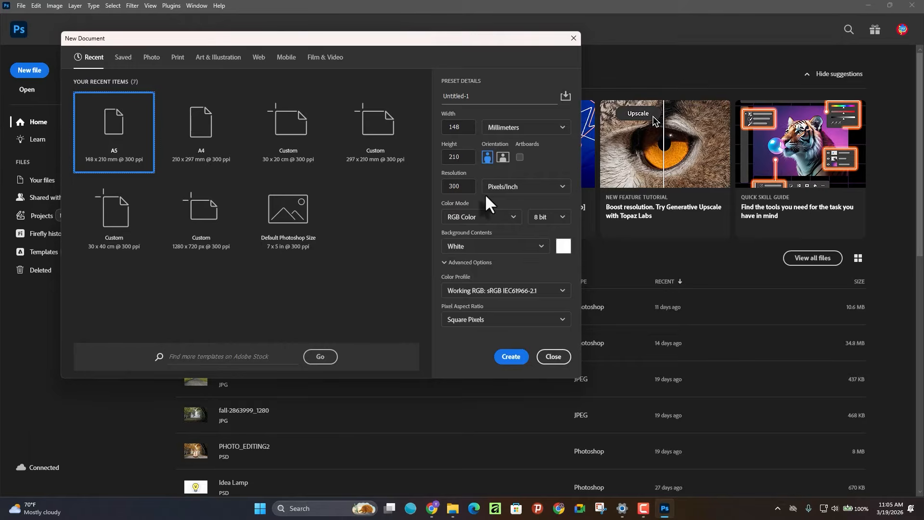
{"action": "left_click", "coordinate": [179, 60]}
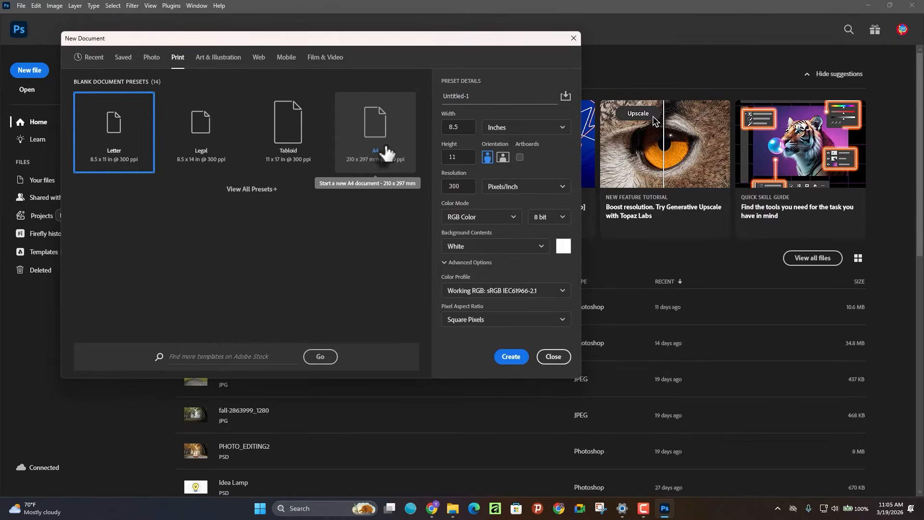
{"action": "left_click", "coordinate": [251, 189]}
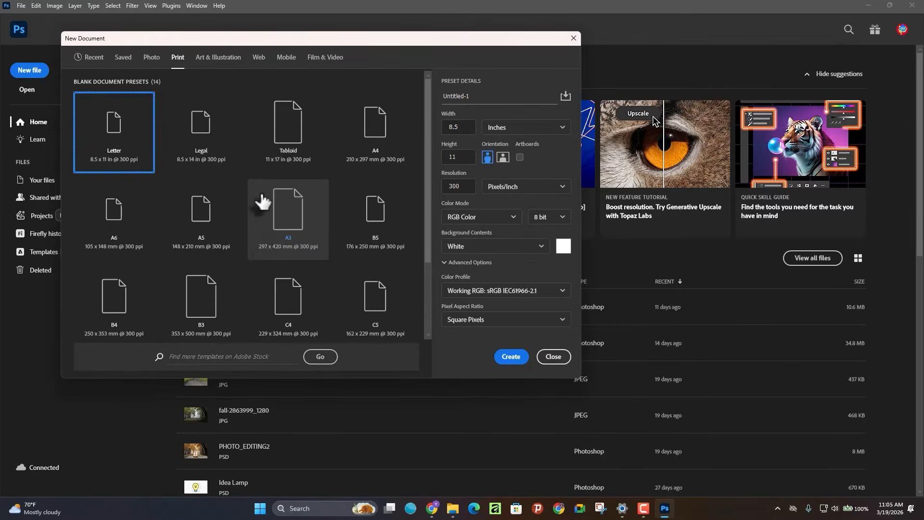
{"action": "scroll", "coordinate": [257, 251], "scroll_direction": "down", "scroll_amount": 1}
{"action": "scroll", "coordinate": [254, 251], "scroll_direction": "up", "scroll_amount": 1}
{"action": "scroll", "coordinate": [252, 248], "scroll_direction": "down", "scroll_amount": 2}
{"action": "scroll", "coordinate": [313, 296], "scroll_direction": "up", "scroll_amount": 2}
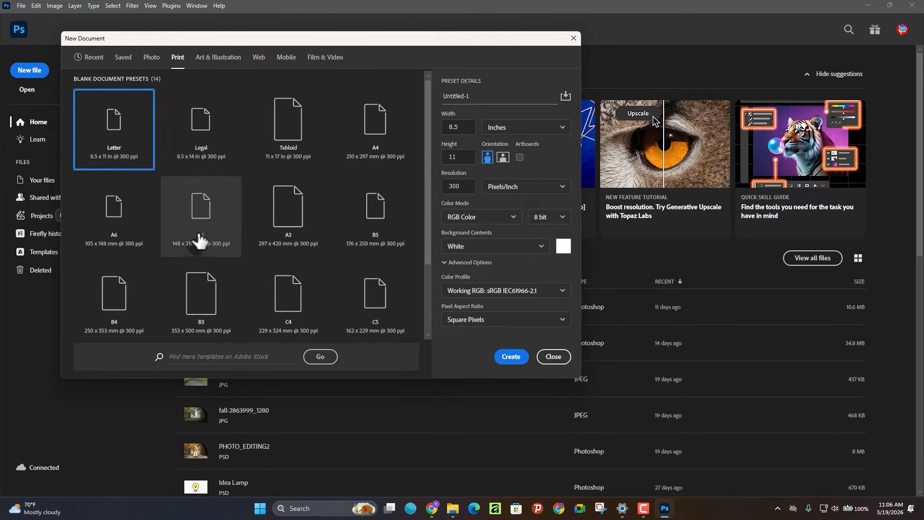
{"action": "left_click", "coordinate": [209, 233]}
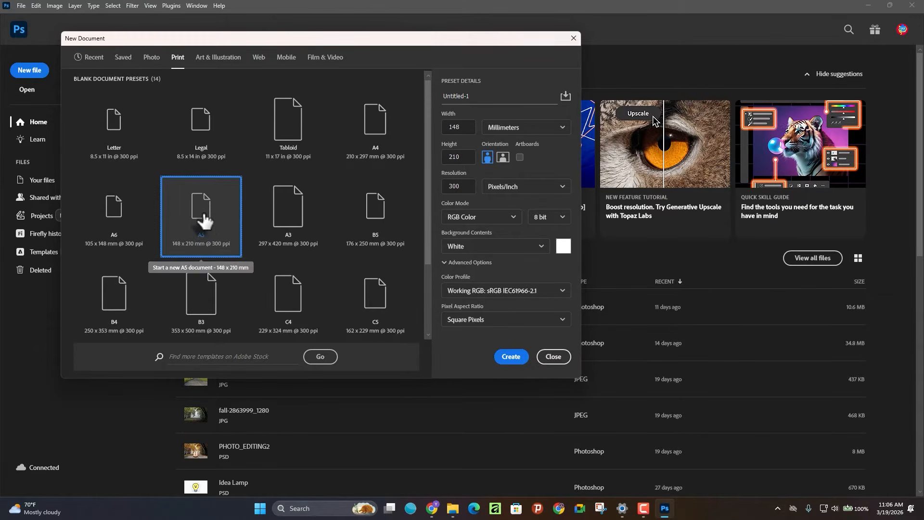
Name the new document NEW YEAR POSTCARD and set its units to centimeters
{"action": "left_click", "coordinate": [477, 96]}
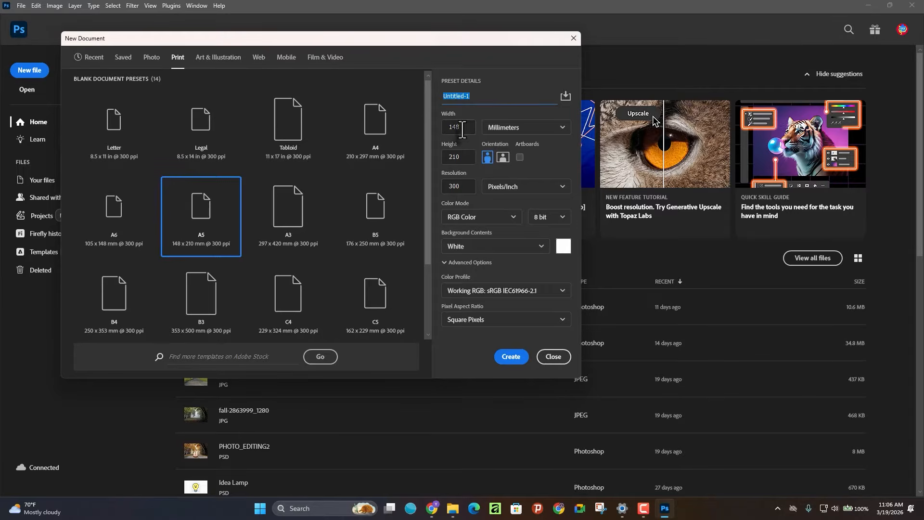
{"action": "type", "text": "NEW YEAR POSTCARD"}
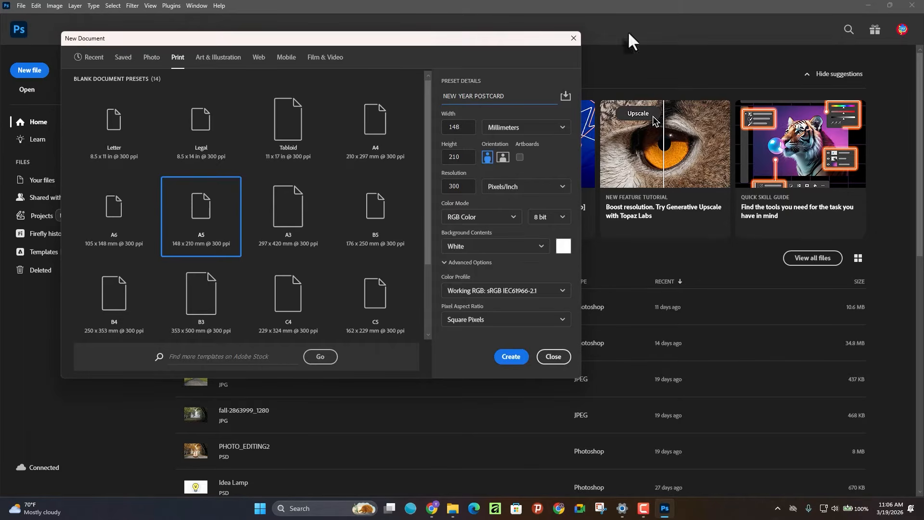
{"action": "left_click", "coordinate": [509, 129]}
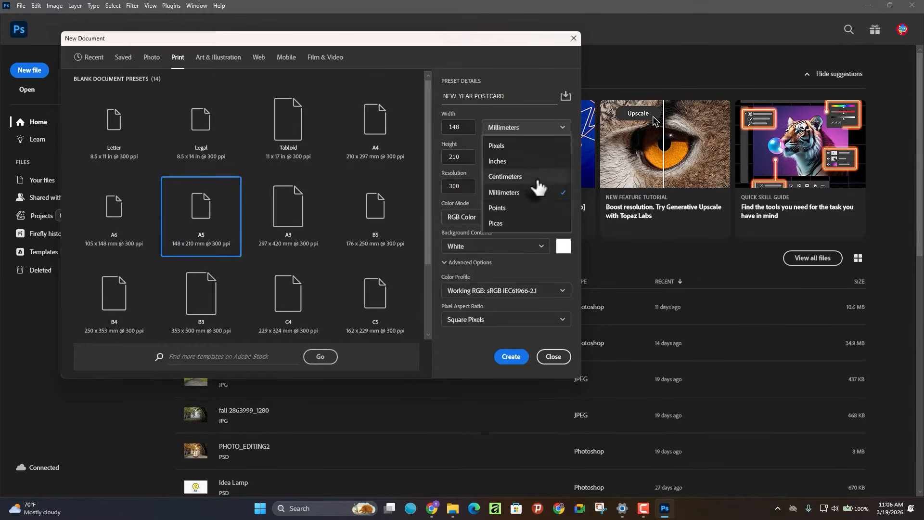
{"action": "left_click", "coordinate": [505, 174]}
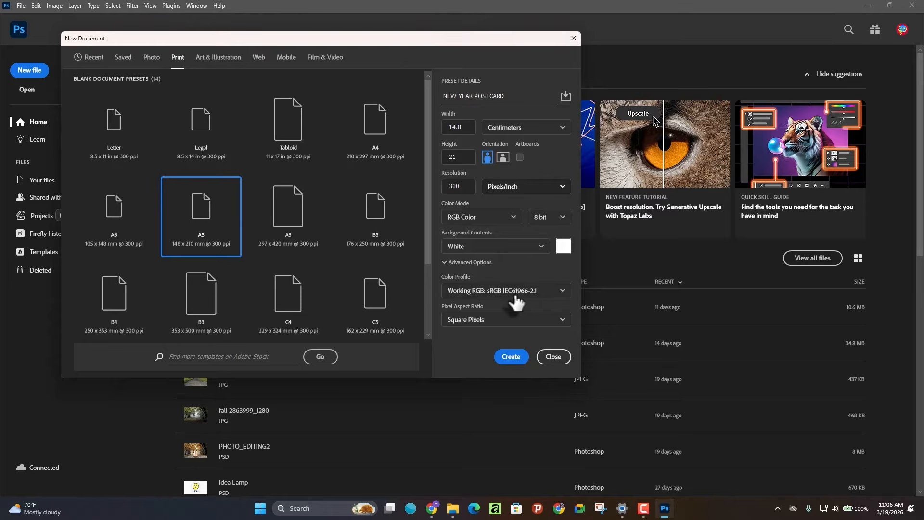
Set the orientation to landscape, keep RGB Color as the color mode, and create the document
{"action": "left_click", "coordinate": [472, 215]}
{"action": "left_click", "coordinate": [472, 216]}
{"action": "left_click", "coordinate": [503, 157]}
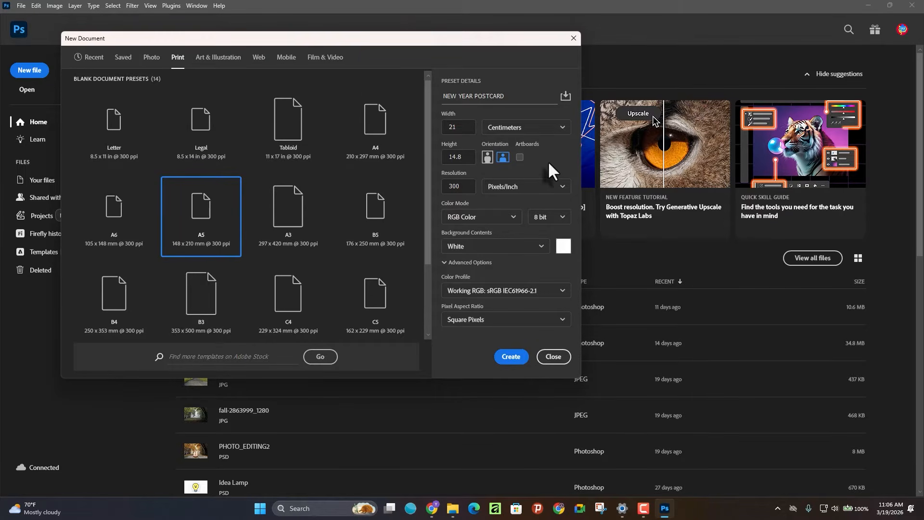
{"action": "left_click", "coordinate": [508, 355]}
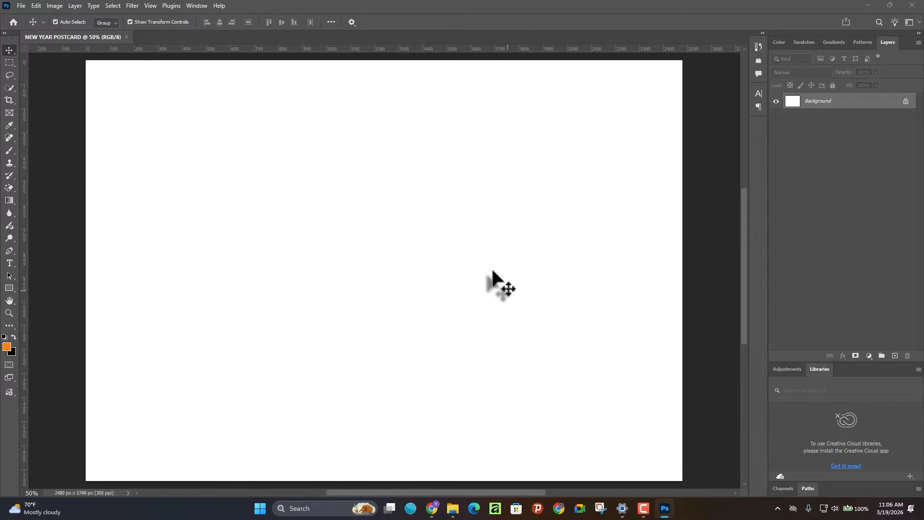
{"action": "scroll", "coordinate": [477, 259], "scroll_direction": "down", "scroll_amount": 3}
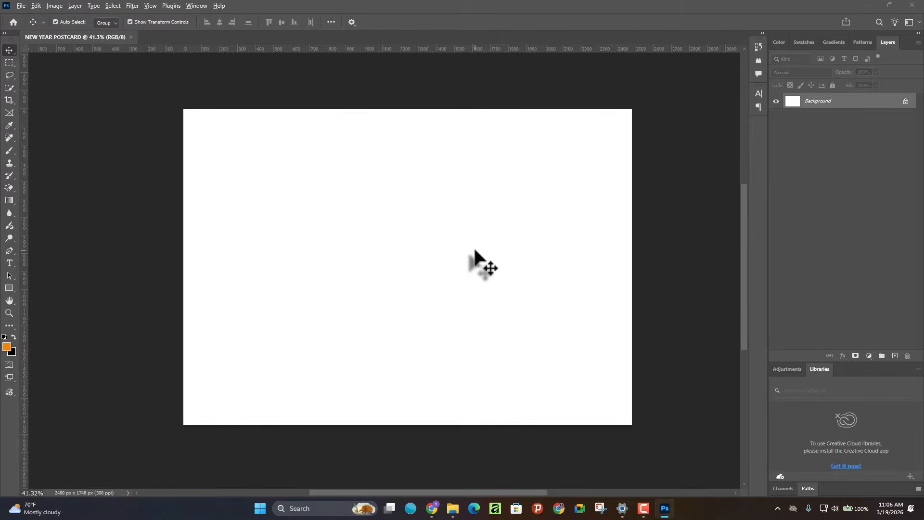
{"action": "scroll", "coordinate": [472, 262], "scroll_direction": "up", "scroll_amount": 1}
{"action": "scroll", "coordinate": [473, 257], "scroll_direction": "down", "scroll_amount": 1}
{"action": "scroll", "coordinate": [473, 258], "scroll_direction": "up", "scroll_amount": 2}
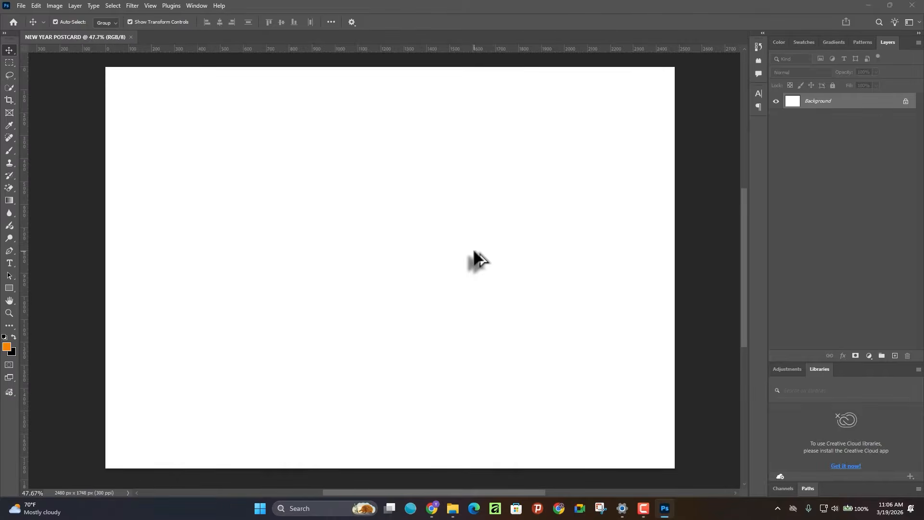
{"action": "scroll", "coordinate": [474, 258], "scroll_direction": "down", "scroll_amount": 2}
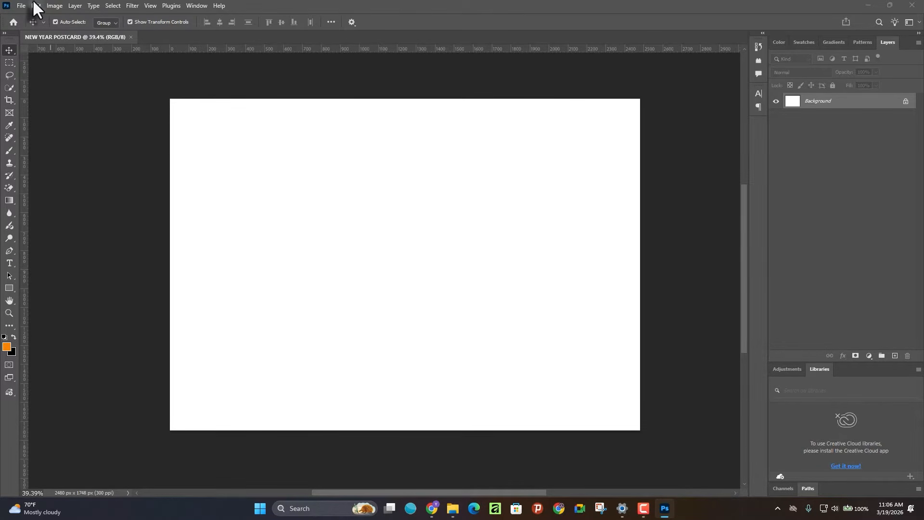
Rotate the canvas 90° counter clockwise to portrait, and rotate it by another 90° back to landscape
{"action": "left_click", "coordinate": [56, 7]}
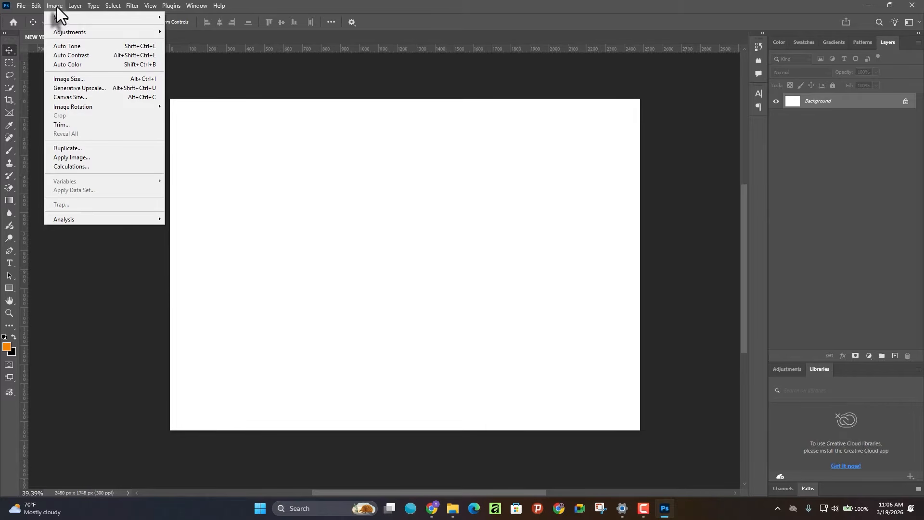
{"action": "mouse_move", "coordinate": [112, 108]}
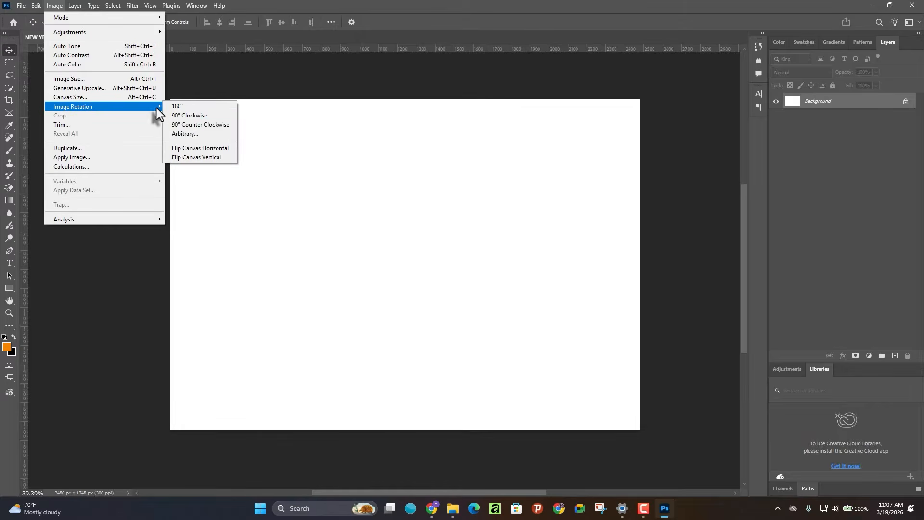
{"action": "left_click", "coordinate": [199, 124]}
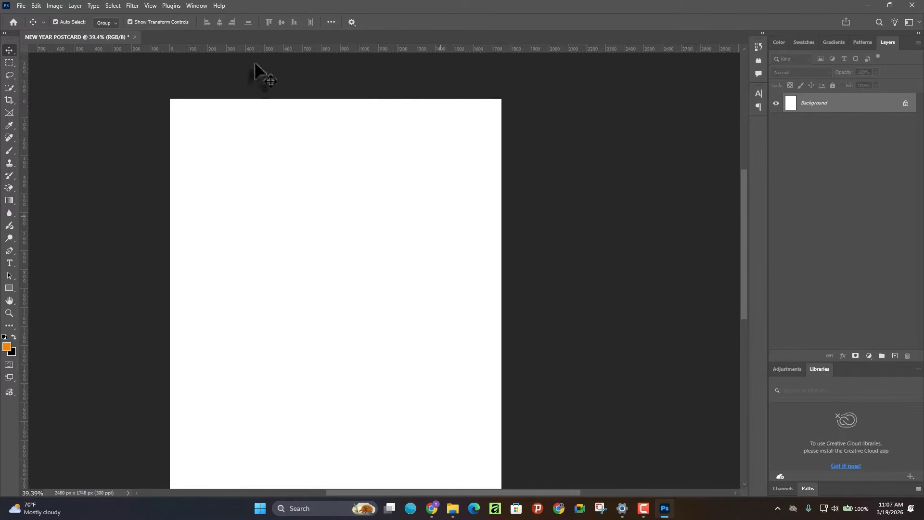
{"action": "left_click", "coordinate": [55, 5]}
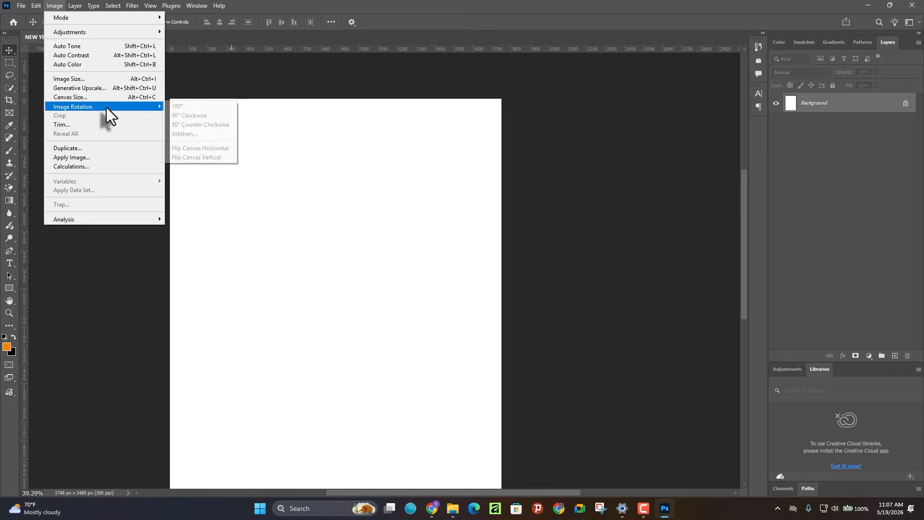
{"action": "left_click", "coordinate": [207, 126]}
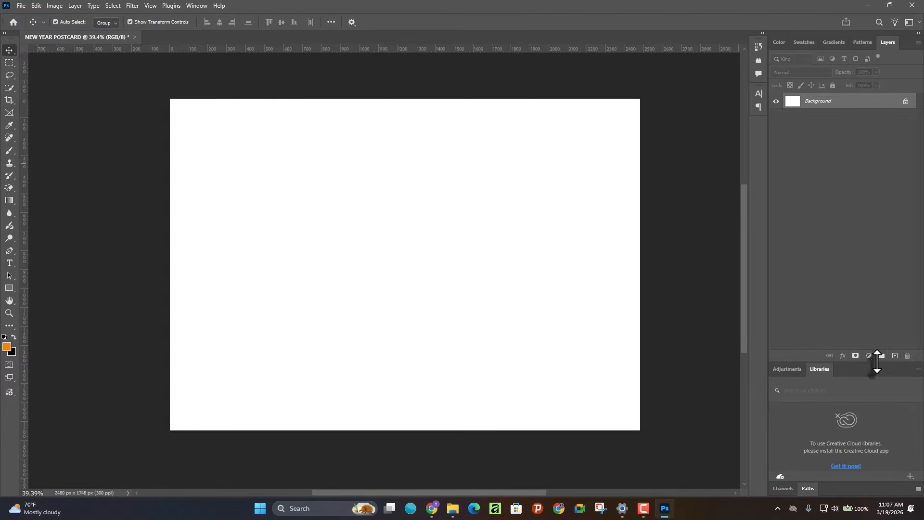
{"action": "left_click", "coordinate": [54, 7]}
{"action": "mouse_move", "coordinate": [67, 31]}
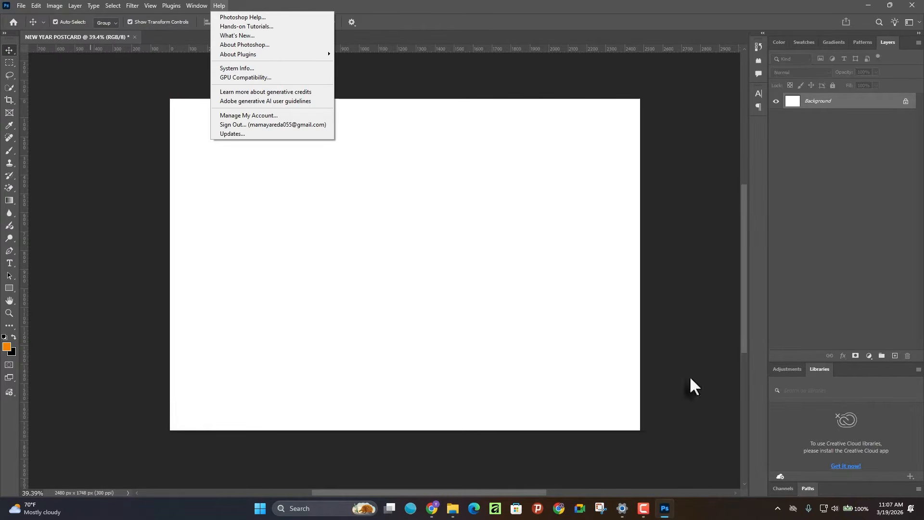
{"action": "left_click", "coordinate": [816, 332]}
{"action": "left_click", "coordinate": [868, 355]}
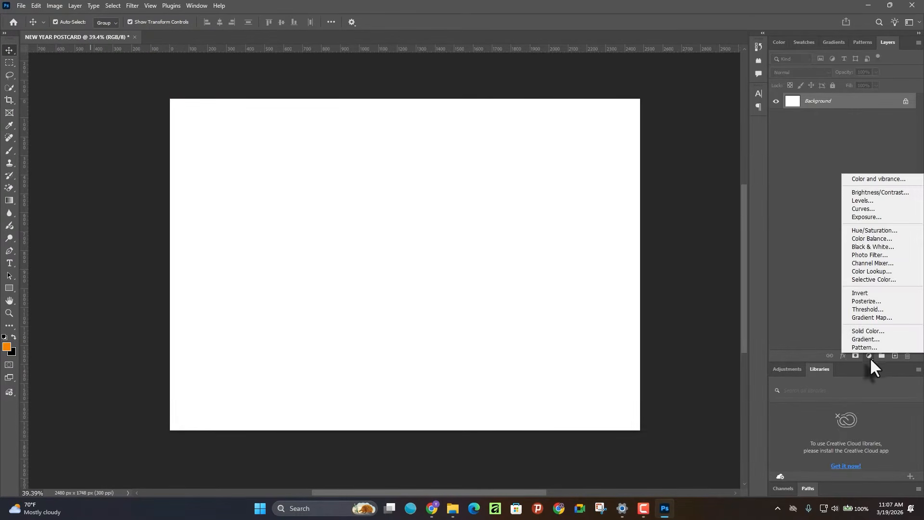
{"action": "left_click", "coordinate": [50, 2]}
{"action": "left_click", "coordinate": [55, 5]}
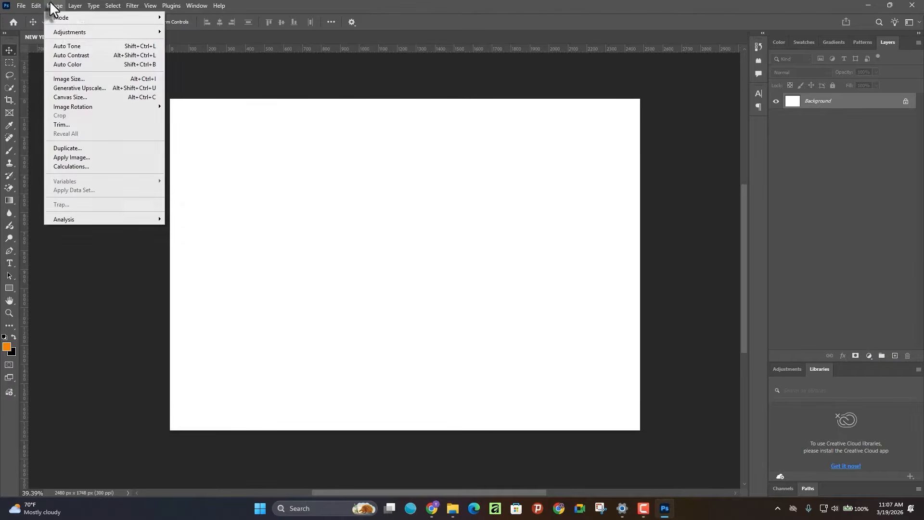
{"action": "mouse_move", "coordinate": [71, 30]}
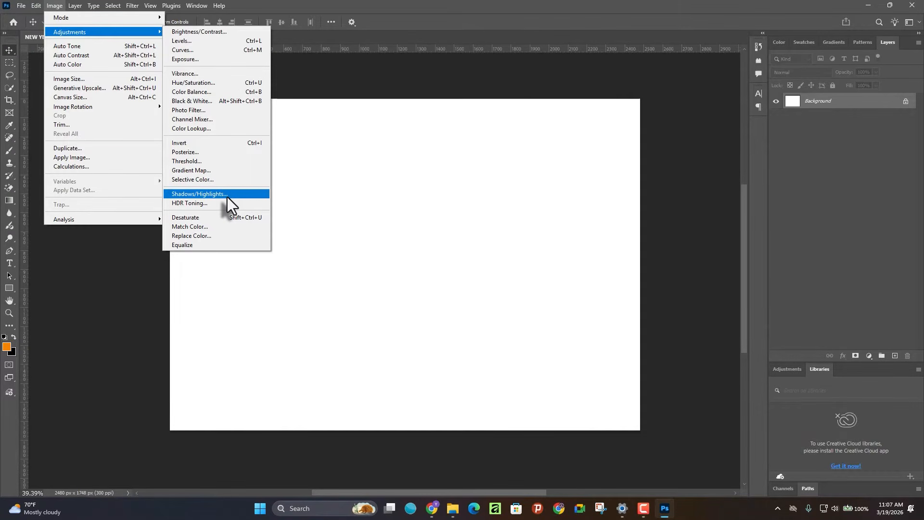
{"action": "left_click", "coordinate": [488, 2]}
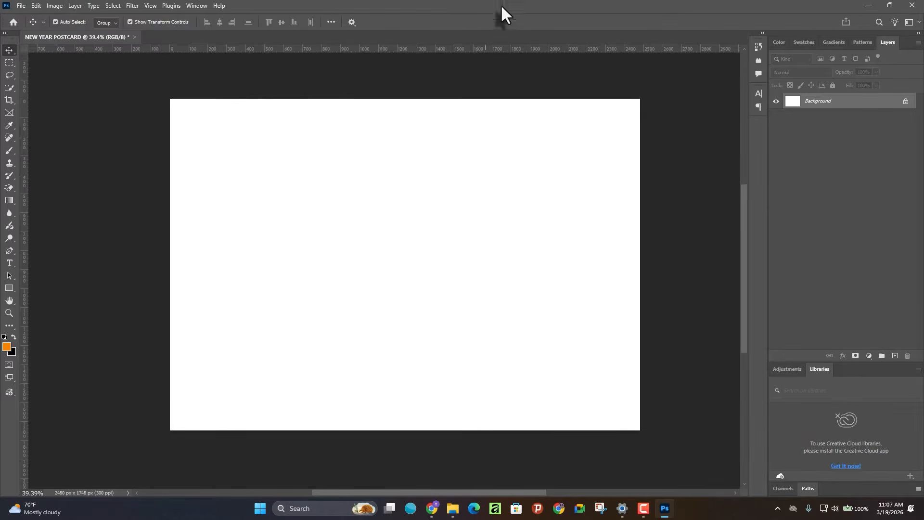
Add a Gradient fill layer above the white background
{"action": "left_click", "coordinate": [869, 356]}
{"action": "left_click", "coordinate": [870, 356]}
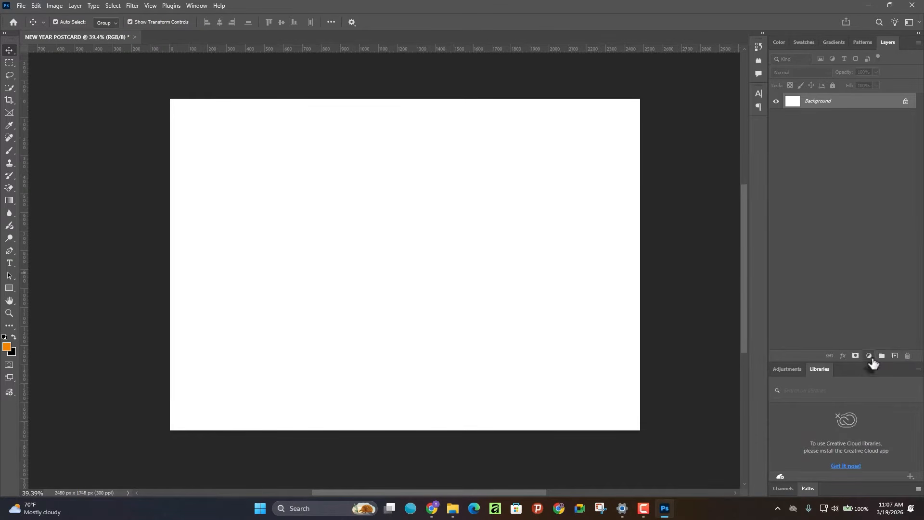
{"action": "left_click", "coordinate": [870, 356]}
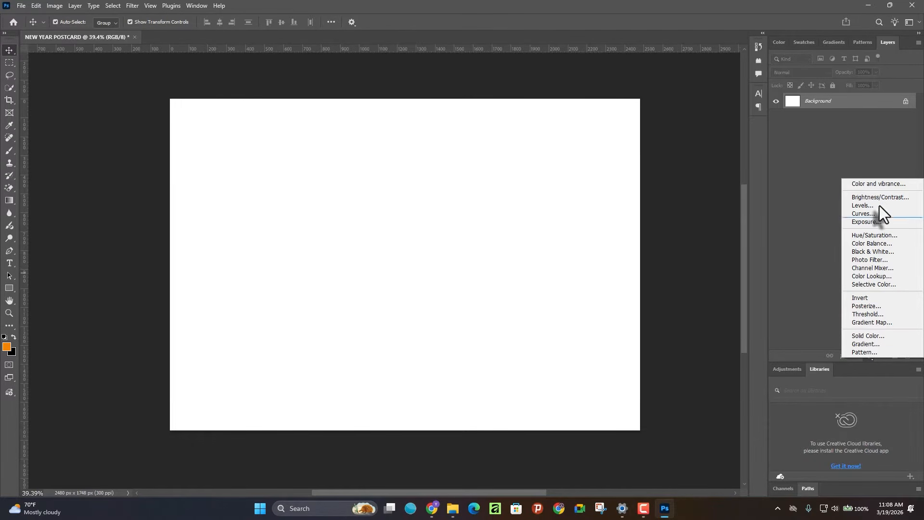
{"action": "left_click", "coordinate": [880, 345]}
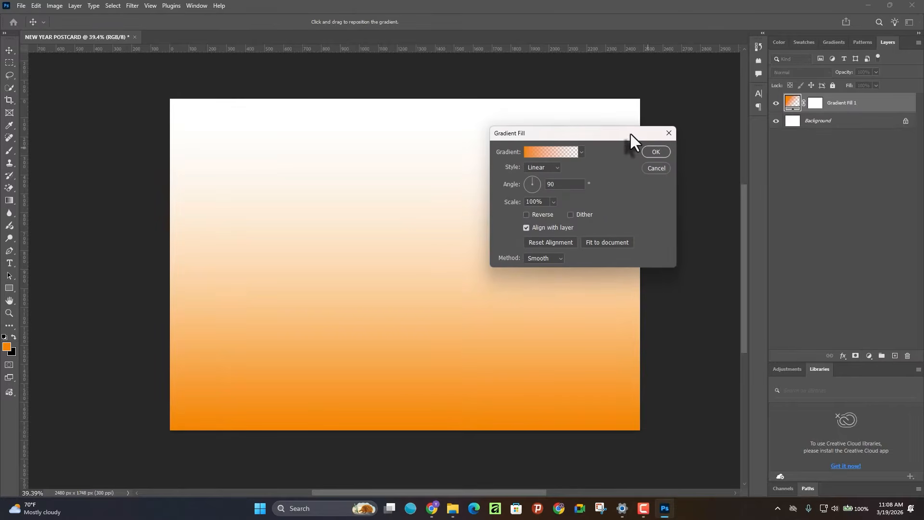
{"action": "left_click_drag", "start_coordinate": [631, 132], "coordinate": [669, 140]}
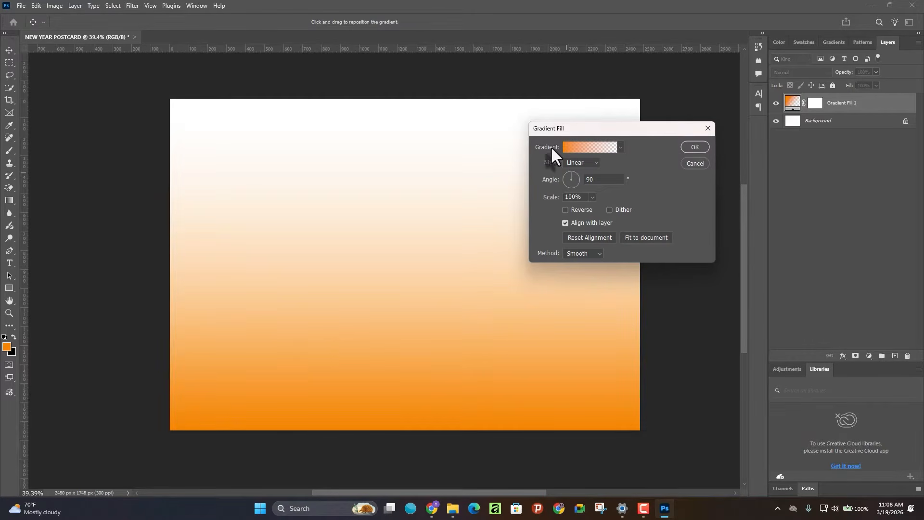
Enlarge the gradient preset list, look through its groups, and apply a cyan-to-purple preset from the Blues group to the fill
{"action": "left_click_drag", "start_coordinate": [615, 128], "coordinate": [641, 94]}
{"action": "left_click", "coordinate": [649, 106]}
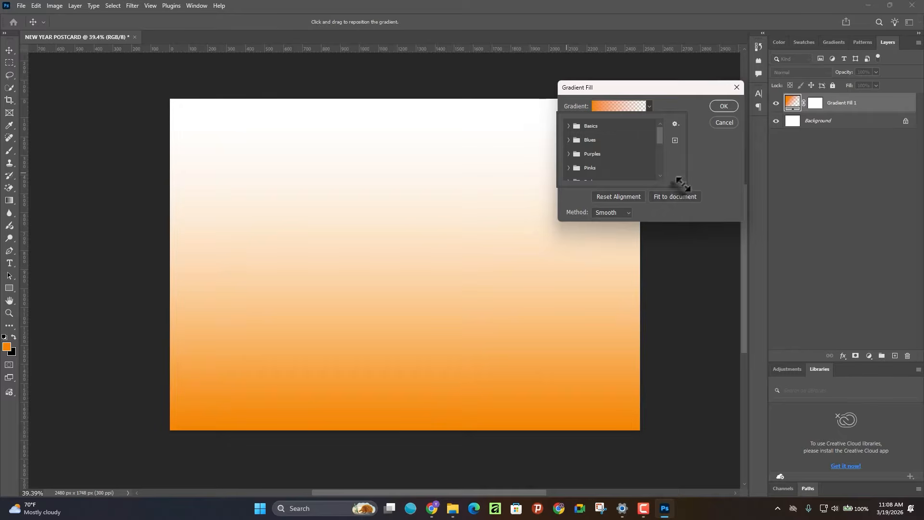
{"action": "left_click_drag", "start_coordinate": [684, 186], "coordinate": [717, 350]}
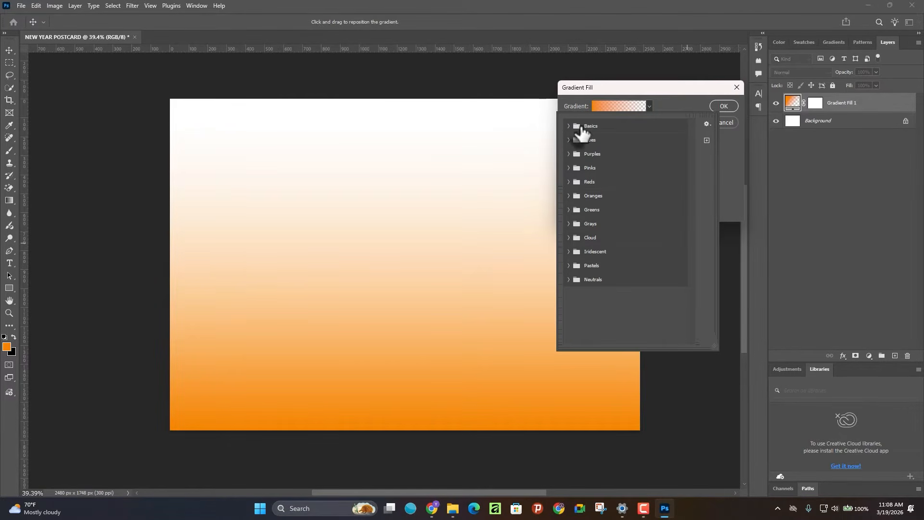
{"action": "left_click", "coordinate": [569, 126]}
{"action": "left_click", "coordinate": [569, 127]}
{"action": "left_click", "coordinate": [568, 140]}
{"action": "left_click", "coordinate": [569, 140]}
{"action": "left_click", "coordinate": [569, 154]}
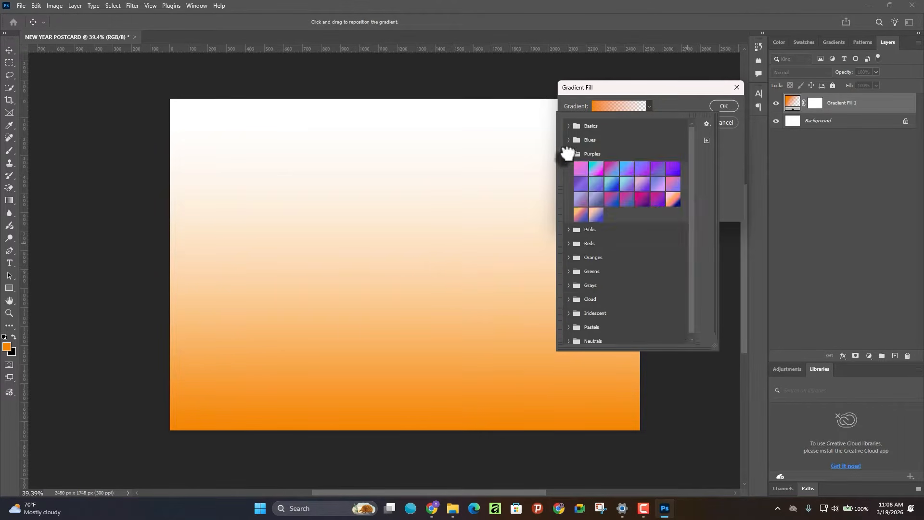
{"action": "left_click", "coordinate": [569, 154]}
{"action": "left_click", "coordinate": [569, 140]}
{"action": "left_click", "coordinate": [643, 185]}
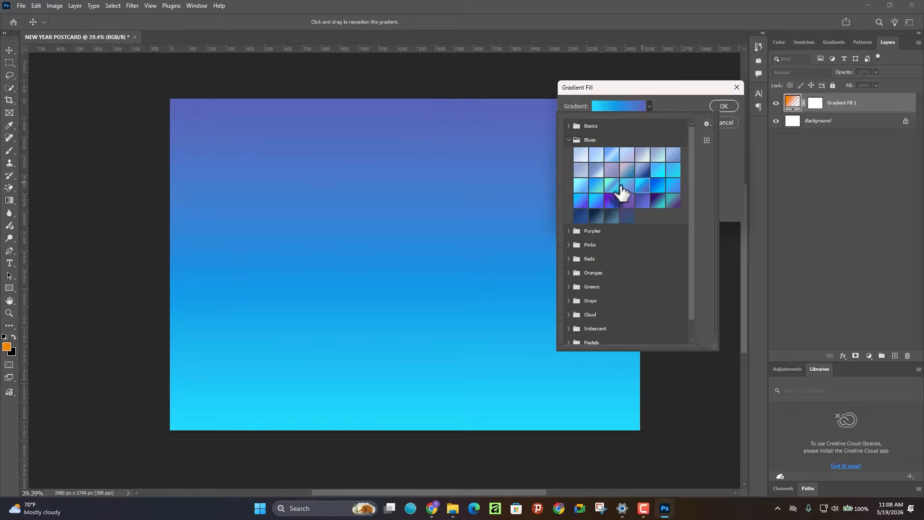
Try several presets from the Blues group on the gradient fill, ending with a blue-to-purple one
{"action": "left_click", "coordinate": [612, 186]}
{"action": "left_click", "coordinate": [596, 172]}
{"action": "left_click", "coordinate": [627, 171]}
{"action": "left_click", "coordinate": [658, 172]}
{"action": "left_click_drag", "start_coordinate": [674, 186], "coordinate": [675, 202]}
{"action": "left_click", "coordinate": [675, 204]}
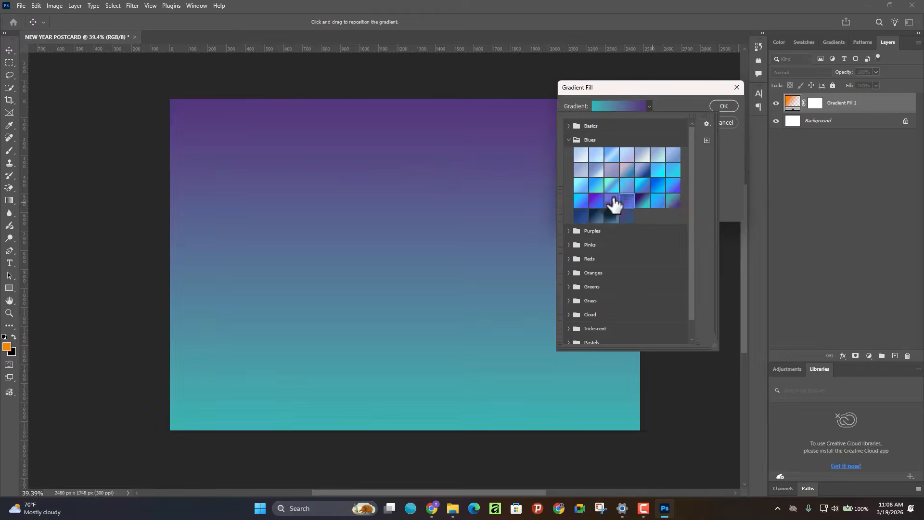
{"action": "left_click", "coordinate": [613, 201]}
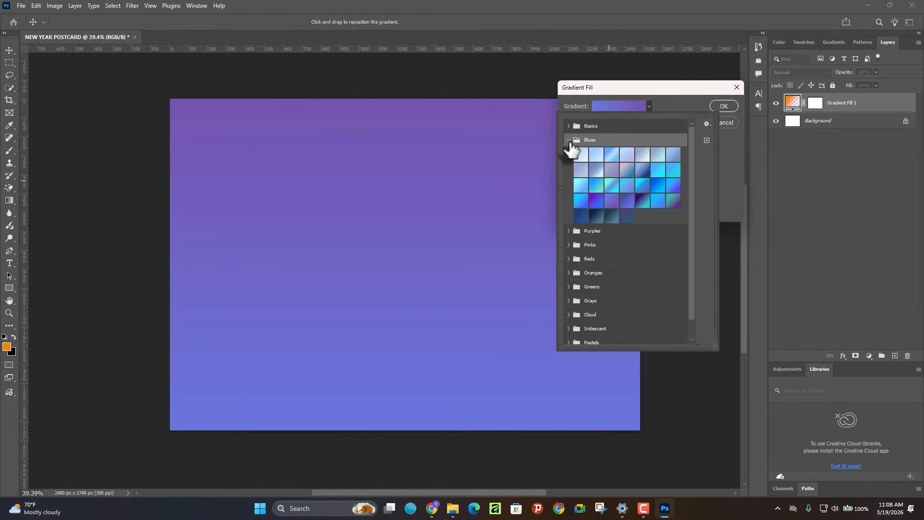
{"action": "left_click", "coordinate": [569, 141]}
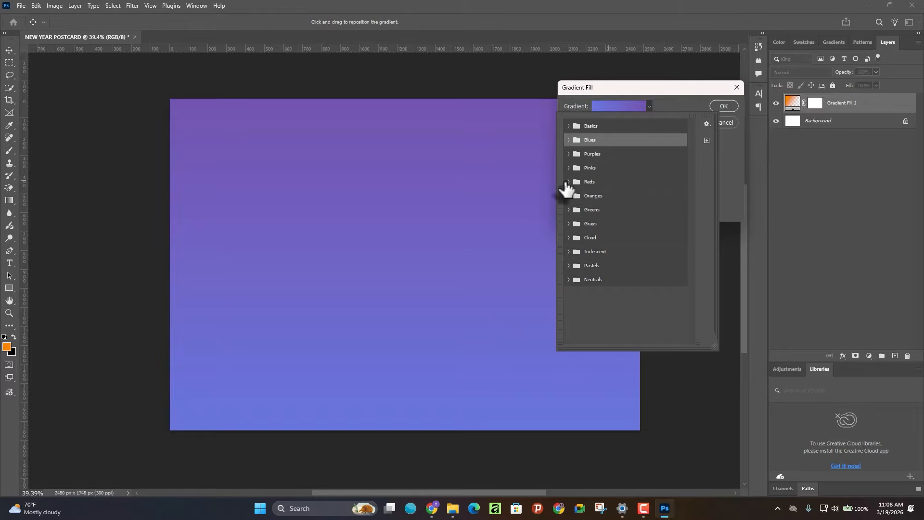
Try presets from the Reds group on the gradient fill, ending with the orange, pink and dark purple Red_07
{"action": "left_click", "coordinate": [570, 183]}
{"action": "left_click", "coordinate": [612, 197]}
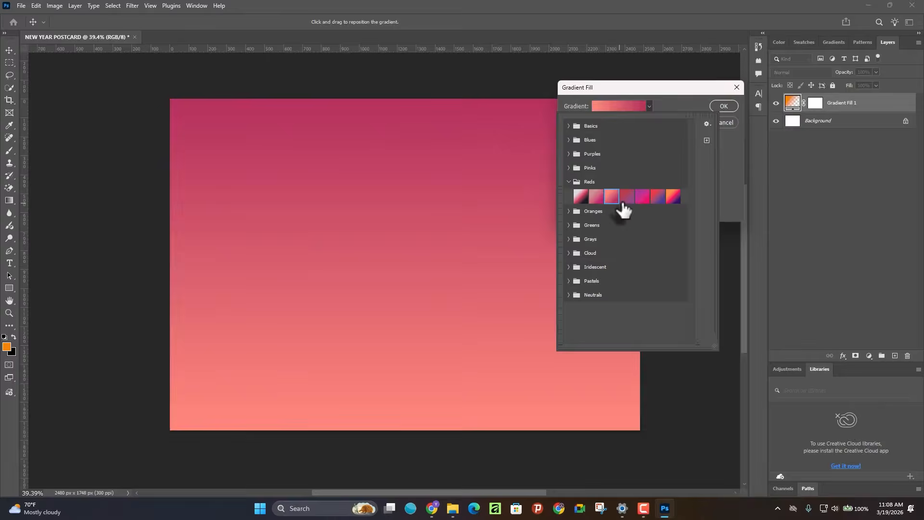
{"action": "left_click", "coordinate": [643, 197]}
{"action": "left_click", "coordinate": [657, 196]}
{"action": "left_click", "coordinate": [674, 196]}
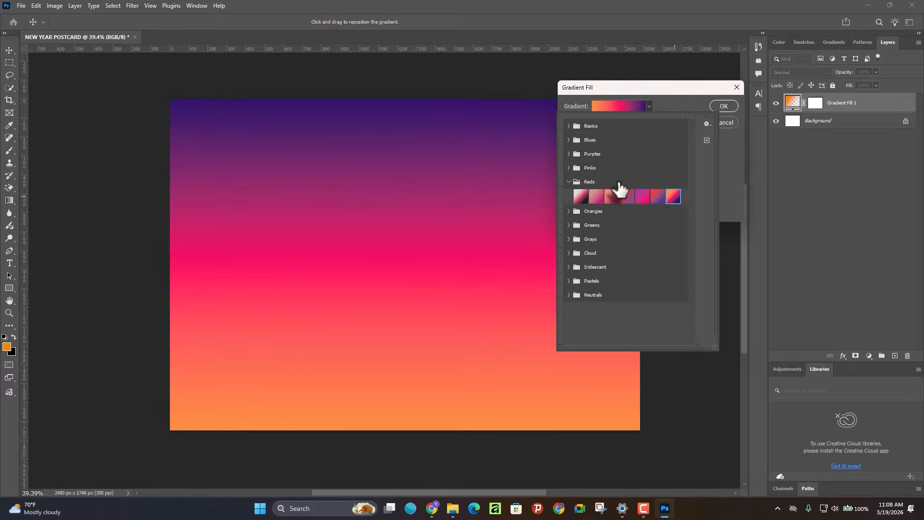
{"action": "left_click", "coordinate": [569, 182]}
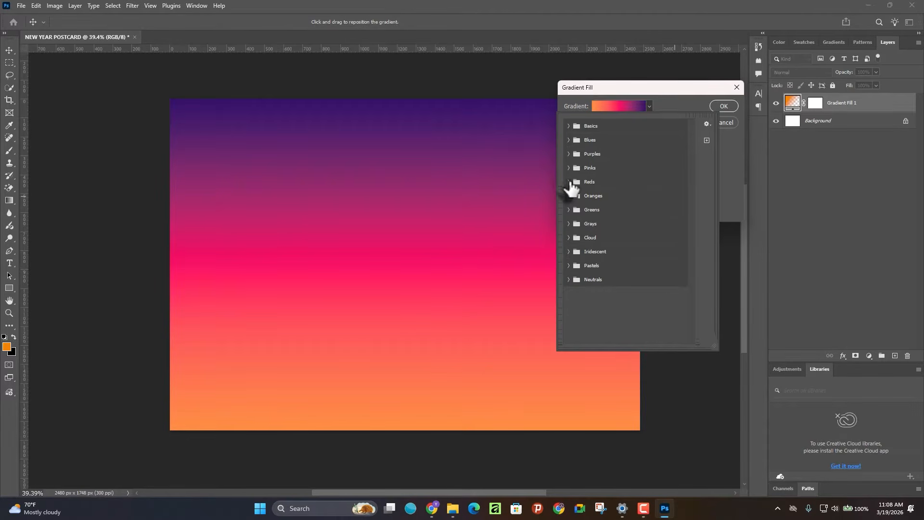
{"action": "left_click", "coordinate": [627, 108]}
{"action": "left_click", "coordinate": [627, 104]}
{"action": "left_click", "coordinate": [706, 34]}
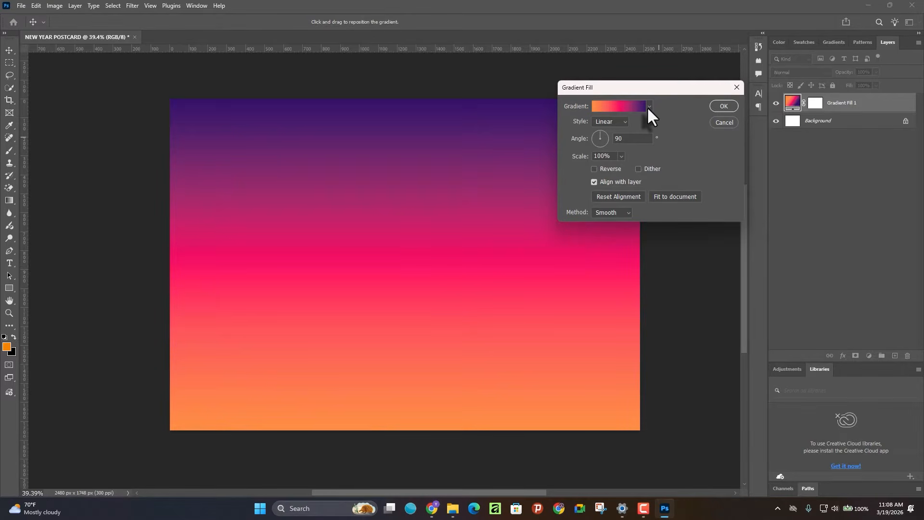
Open the fill's gradient in the Gradient Editor and load the Black, White preset from the Basics group
{"action": "left_click", "coordinate": [620, 108]}
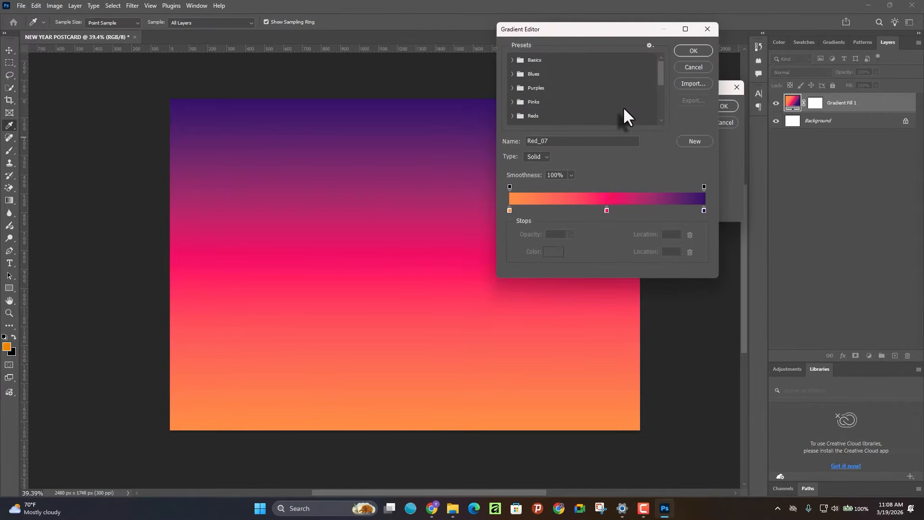
{"action": "left_click", "coordinate": [694, 70]}
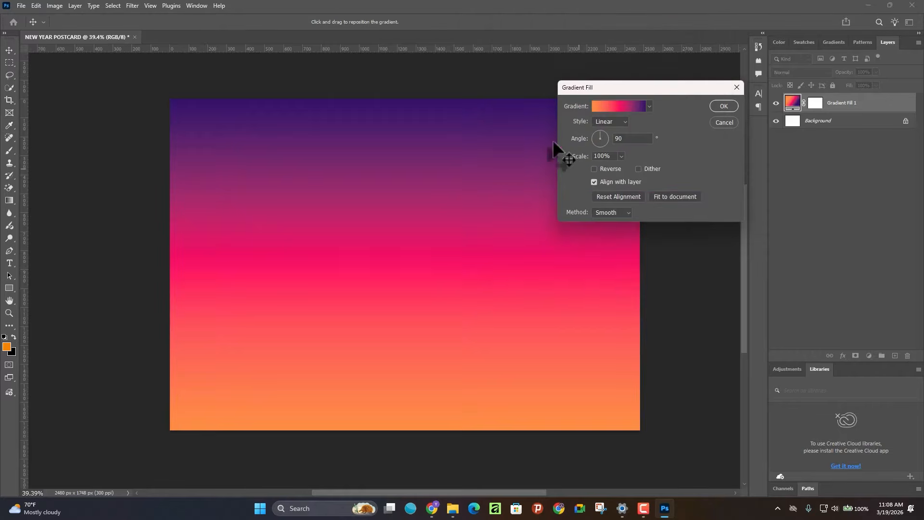
{"action": "left_click", "coordinate": [615, 107]}
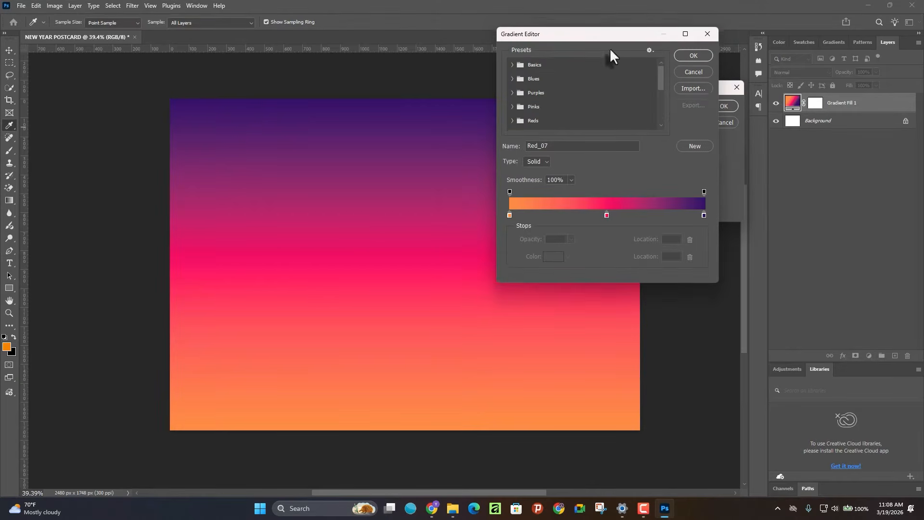
{"action": "left_click_drag", "start_coordinate": [588, 31], "coordinate": [597, 36]}
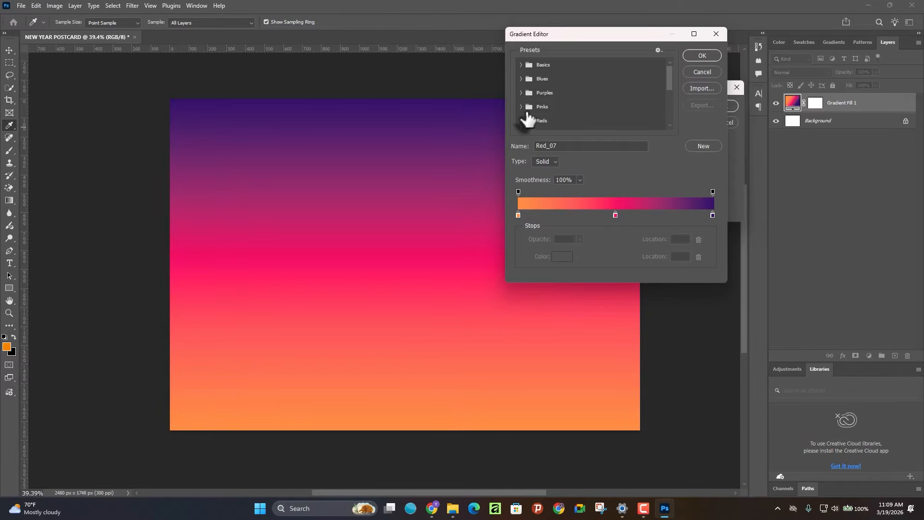
{"action": "scroll", "coordinate": [530, 113], "scroll_direction": "down", "scroll_amount": 2}
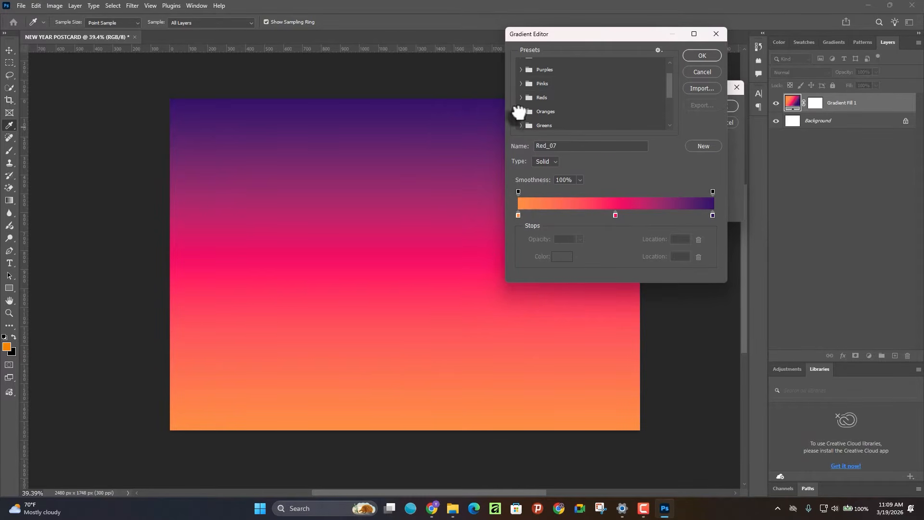
{"action": "left_click", "coordinate": [521, 111]}
{"action": "left_click", "coordinate": [521, 111]}
{"action": "scroll", "coordinate": [544, 110], "scroll_direction": "up", "scroll_amount": 2}
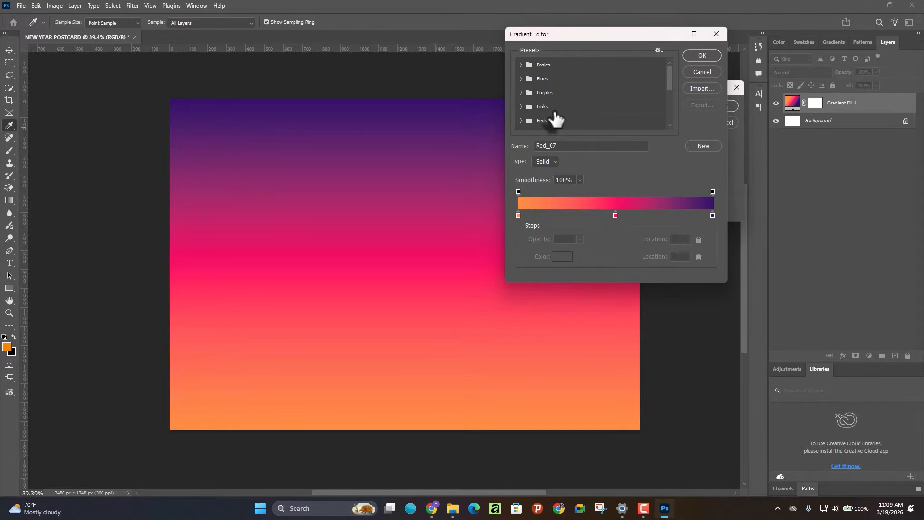
{"action": "left_click", "coordinate": [521, 64]}
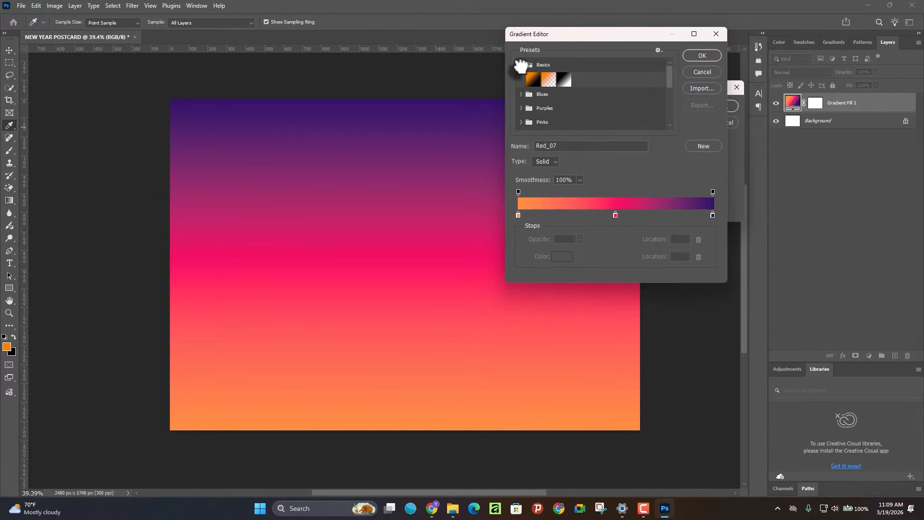
{"action": "left_click", "coordinate": [563, 80]}
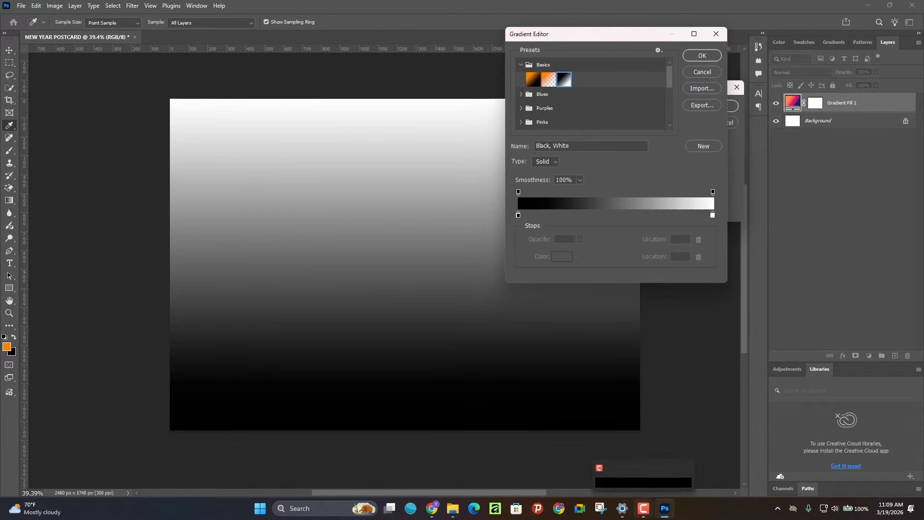
{"action": "left_click", "coordinate": [643, 509]}
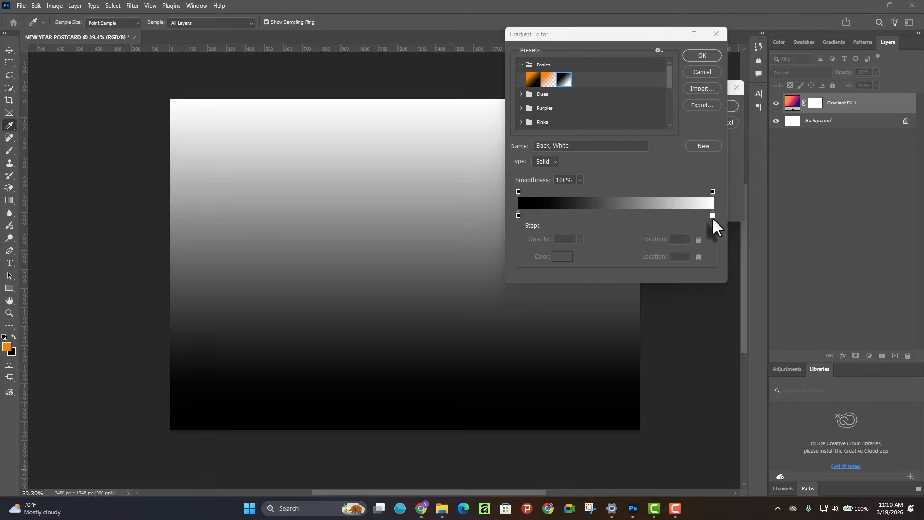
Try green (3c9a12) as the color of the gradient's black stop, and discard it
{"action": "left_click", "coordinate": [518, 215]}
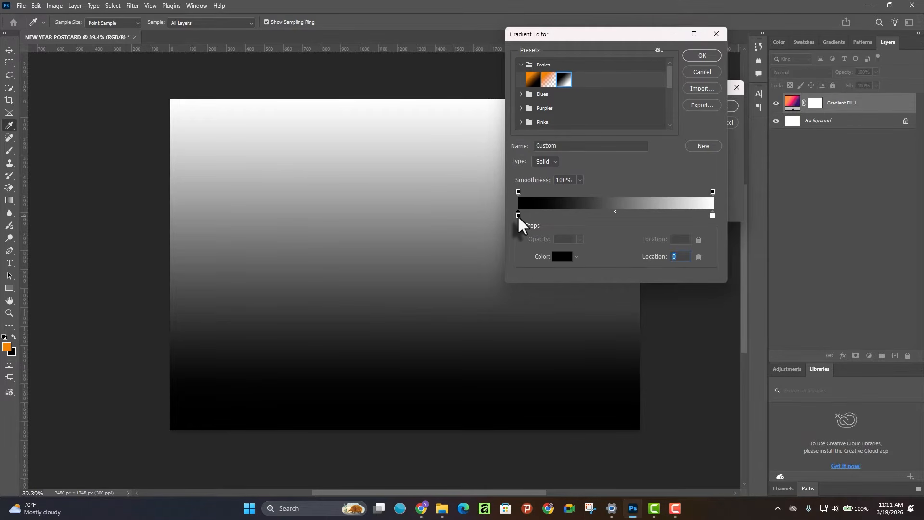
{"action": "left_click", "coordinate": [562, 257]}
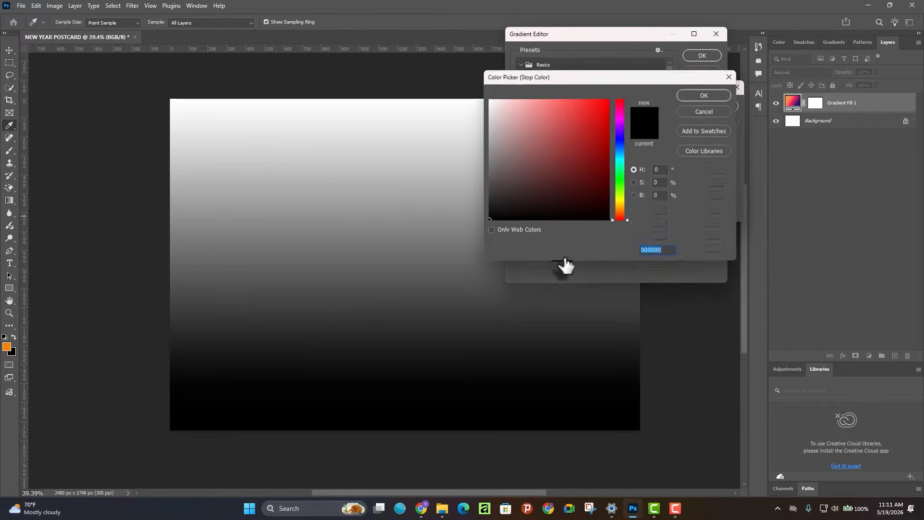
{"action": "left_click_drag", "start_coordinate": [577, 137], "coordinate": [610, 190]}
{"action": "left_click_drag", "start_coordinate": [621, 166], "coordinate": [617, 187]}
{"action": "left_click", "coordinate": [596, 150]}
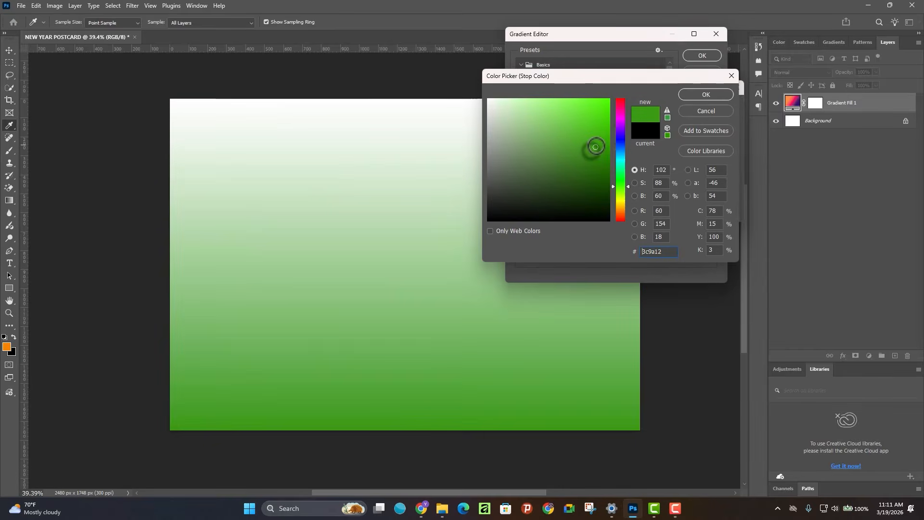
{"action": "left_click", "coordinate": [722, 110]}
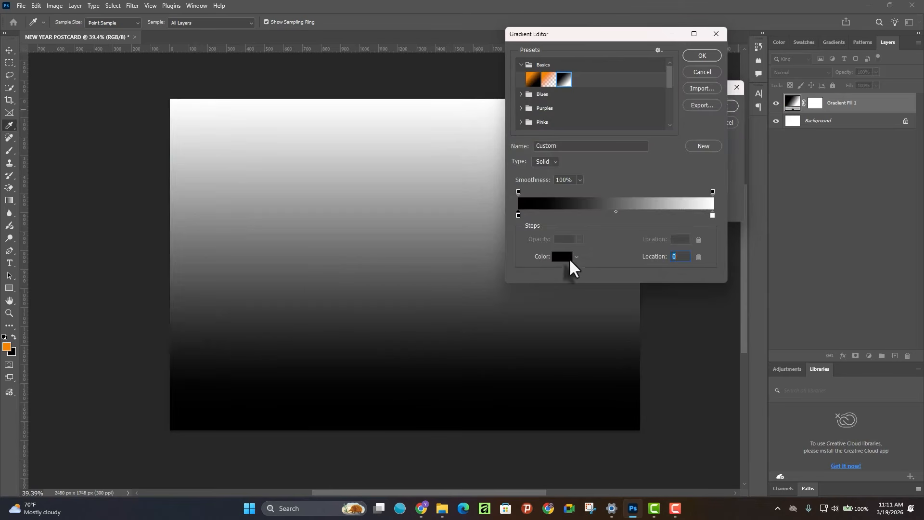
Try light blue (29aadf) as the color of the gradient's black stop, and discard it
{"action": "double_click", "coordinate": [518, 215]}
{"action": "left_click", "coordinate": [570, 148]}
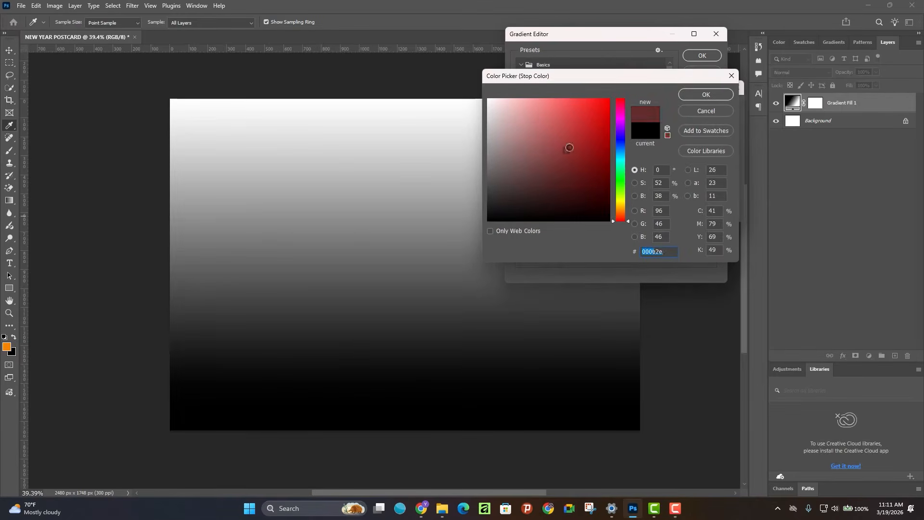
{"action": "left_click", "coordinate": [587, 114]}
{"action": "left_click_drag", "start_coordinate": [616, 144], "coordinate": [621, 153]}
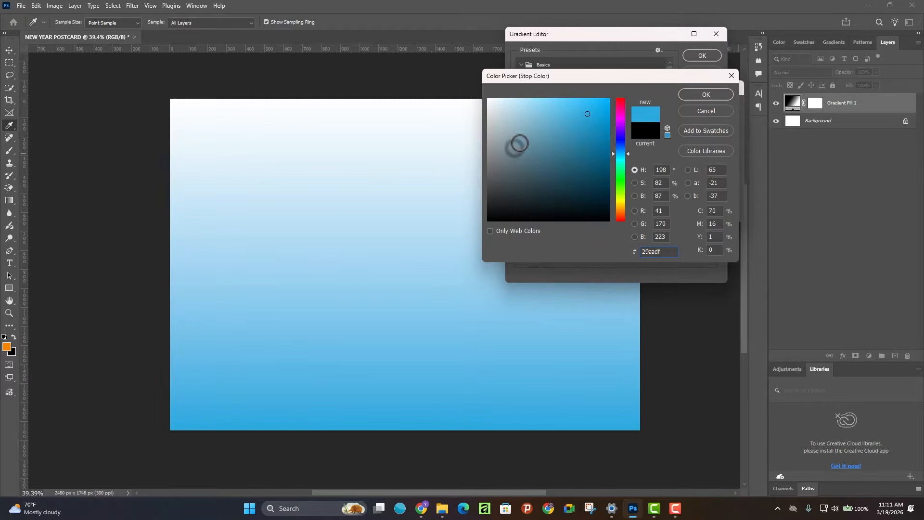
{"action": "left_click", "coordinate": [706, 111]}
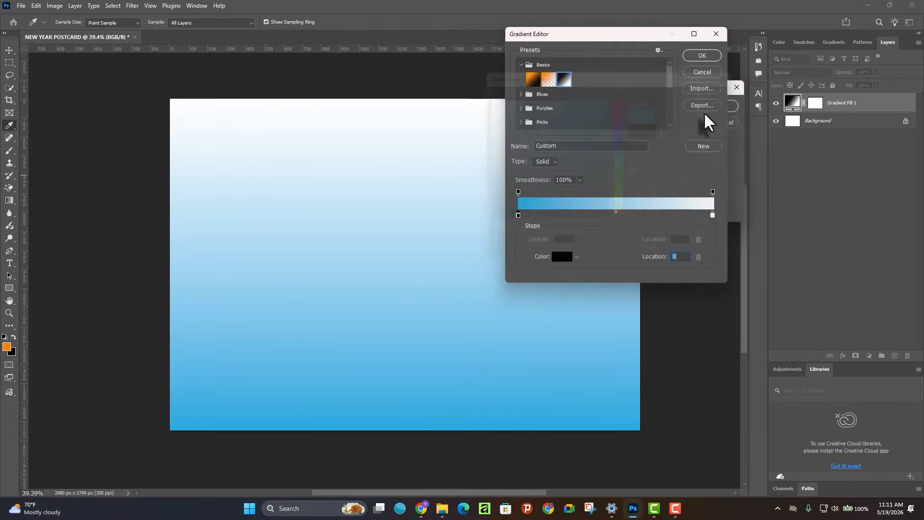
Set the gradient's black stop at location 0 to a very dark blue, about 011e2c
{"action": "left_click", "coordinate": [712, 215]}
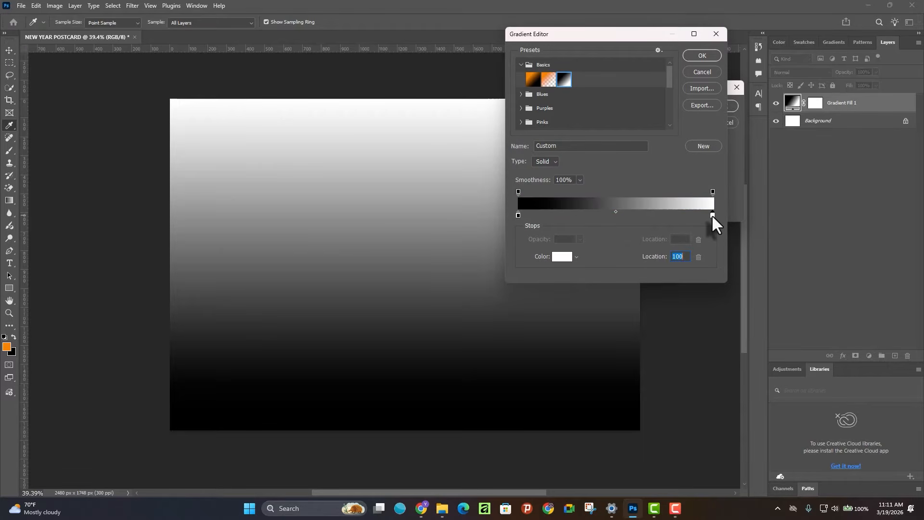
{"action": "left_click", "coordinate": [518, 215]}
{"action": "double_click", "coordinate": [518, 215]}
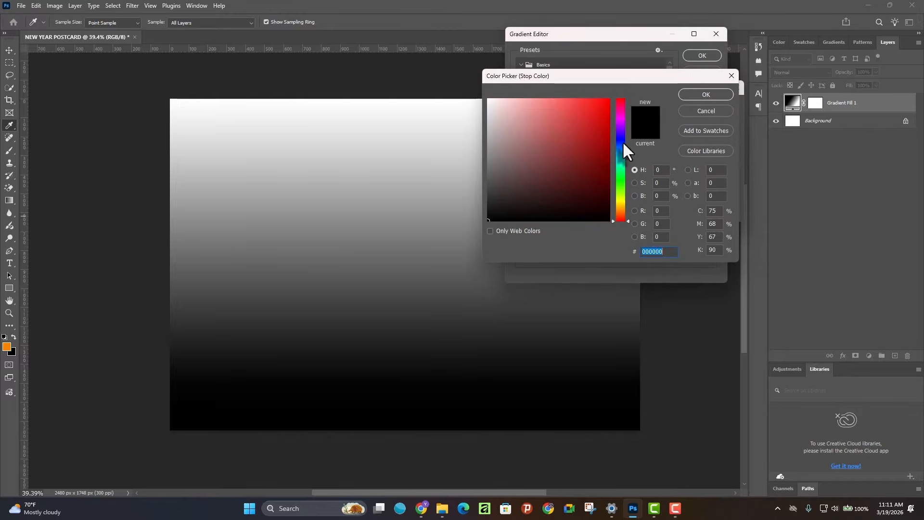
{"action": "mouse_move", "coordinate": [623, 141]}
{"action": "left_mouse_down"}
{"action": "mouse_move", "coordinate": [618, 164]}
{"action": "mouse_move", "coordinate": [619, 155]}
{"action": "left_mouse_up"}
{"action": "left_click_drag", "start_coordinate": [602, 187], "coordinate": [604, 195]}
{"action": "mouse_move", "coordinate": [666, 255]}
{"action": "left_mouse_down"}
{"action": "mouse_move", "coordinate": [648, 252]}
{"action": "mouse_move", "coordinate": [667, 253]}
{"action": "left_mouse_up"}
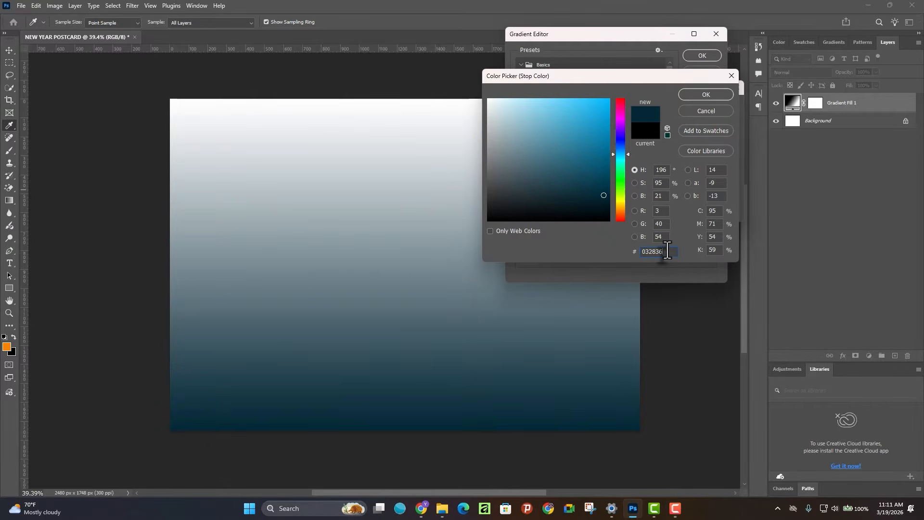
{"action": "left_click", "coordinate": [620, 150]}
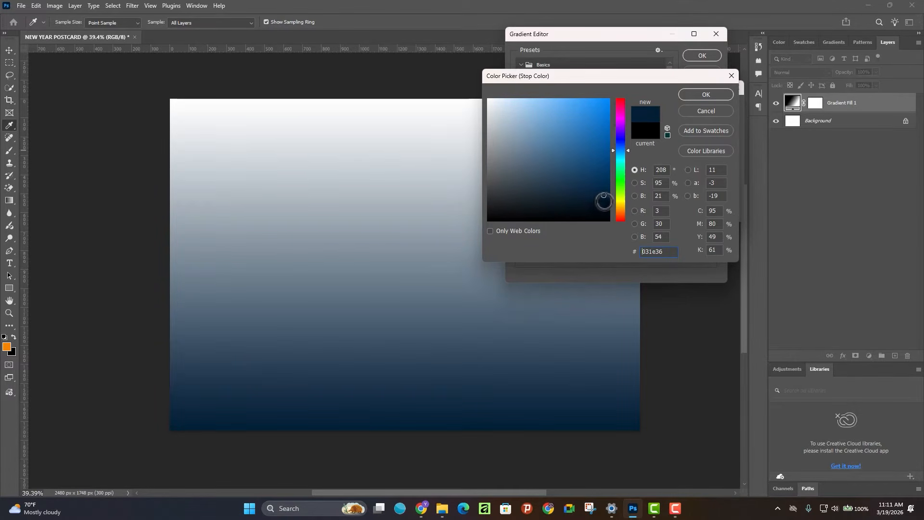
{"action": "left_click", "coordinate": [619, 152]}
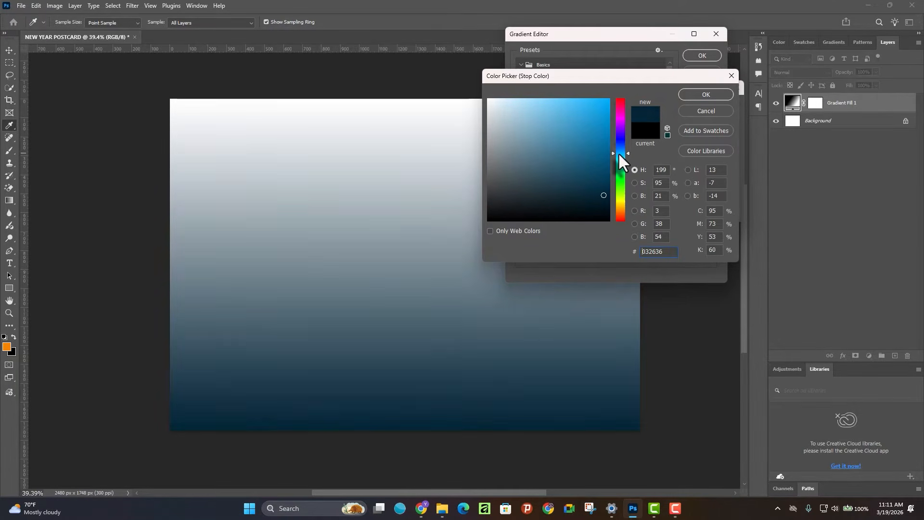
{"action": "left_click", "coordinate": [607, 200]}
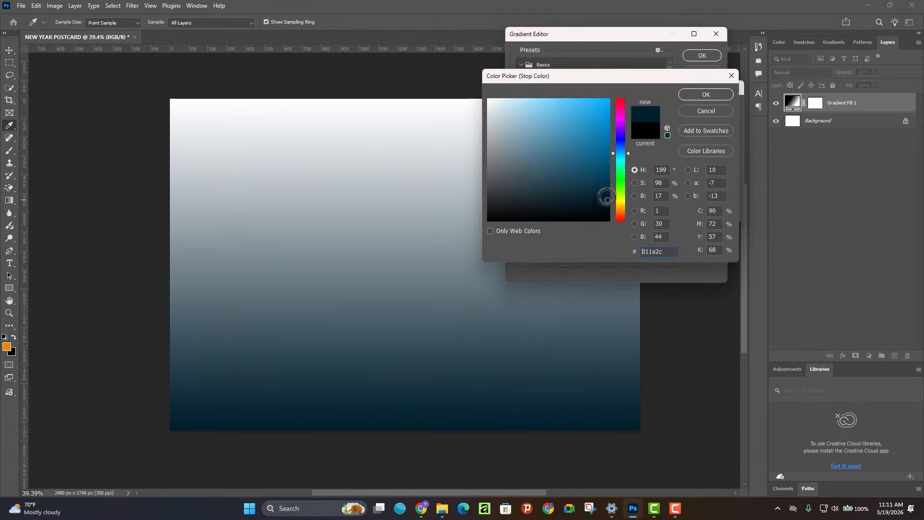
{"action": "left_click_drag", "start_coordinate": [607, 200], "coordinate": [608, 200]}
{"action": "left_click", "coordinate": [704, 94]}
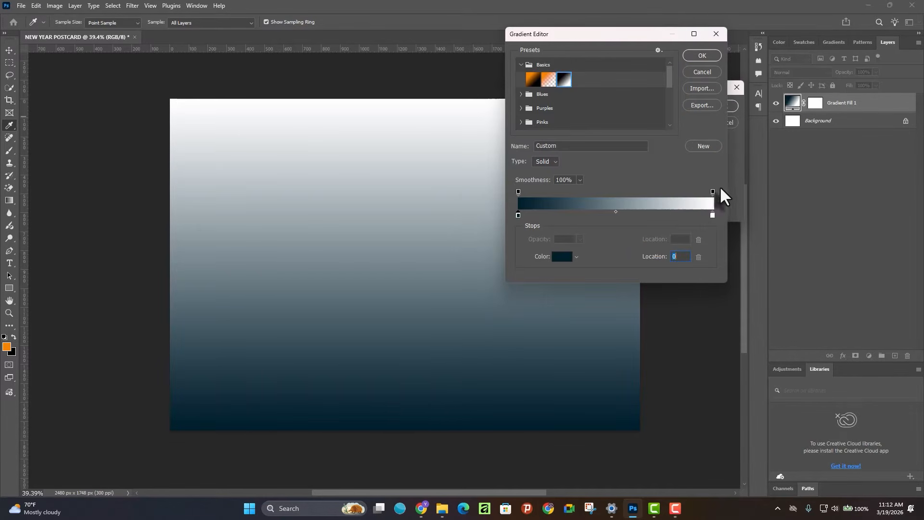
Set the gradient's white end stop to golden yellow (ffb400)
{"action": "double_click", "coordinate": [712, 215]}
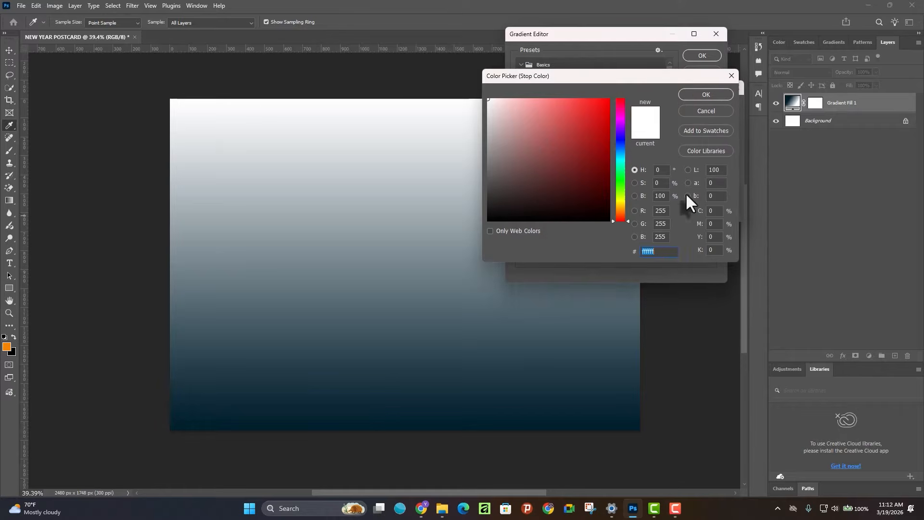
{"action": "mouse_move", "coordinate": [603, 128]}
{"action": "left_mouse_down"}
{"action": "mouse_move", "coordinate": [582, 128]}
{"action": "mouse_move", "coordinate": [571, 121]}
{"action": "mouse_move", "coordinate": [578, 115]}
{"action": "left_mouse_up"}
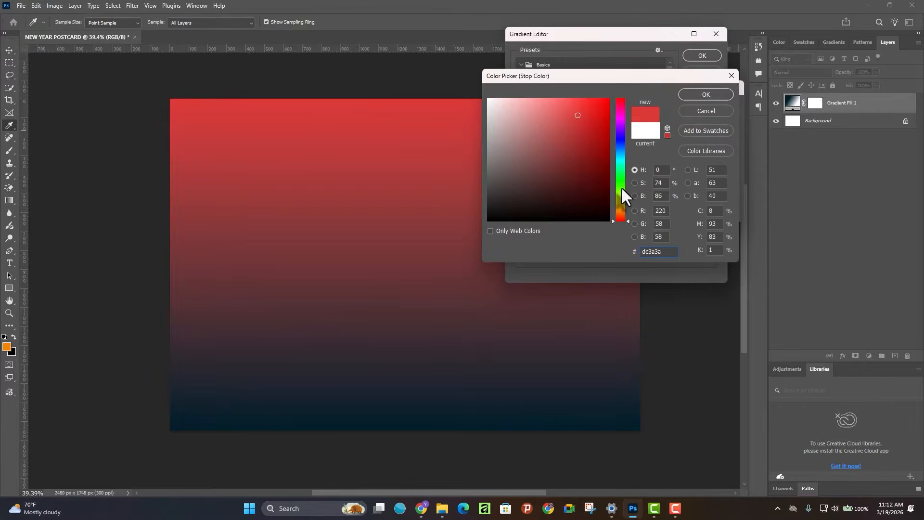
{"action": "left_click", "coordinate": [622, 186]}
{"action": "left_click_drag", "start_coordinate": [618, 198], "coordinate": [619, 206]}
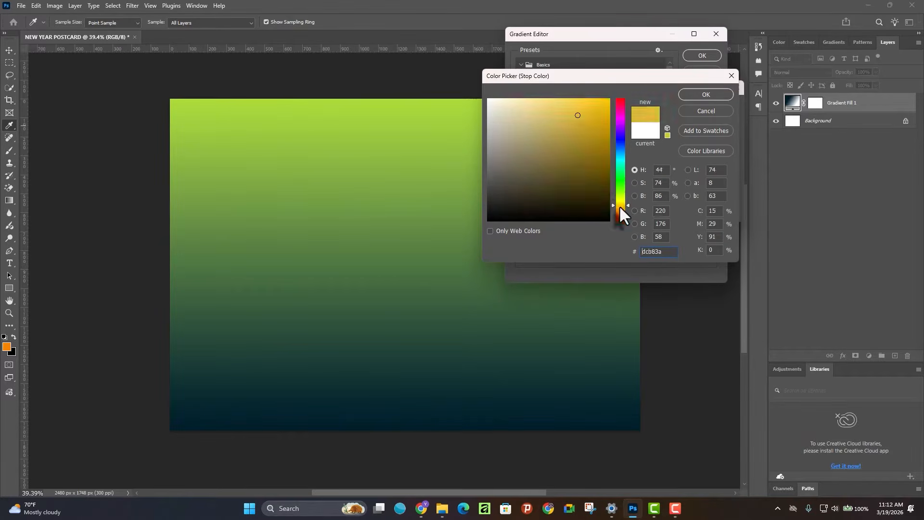
{"action": "mouse_move", "coordinate": [573, 159]}
{"action": "left_mouse_down"}
{"action": "mouse_move", "coordinate": [593, 147]}
{"action": "mouse_move", "coordinate": [612, 98]}
{"action": "left_mouse_up"}
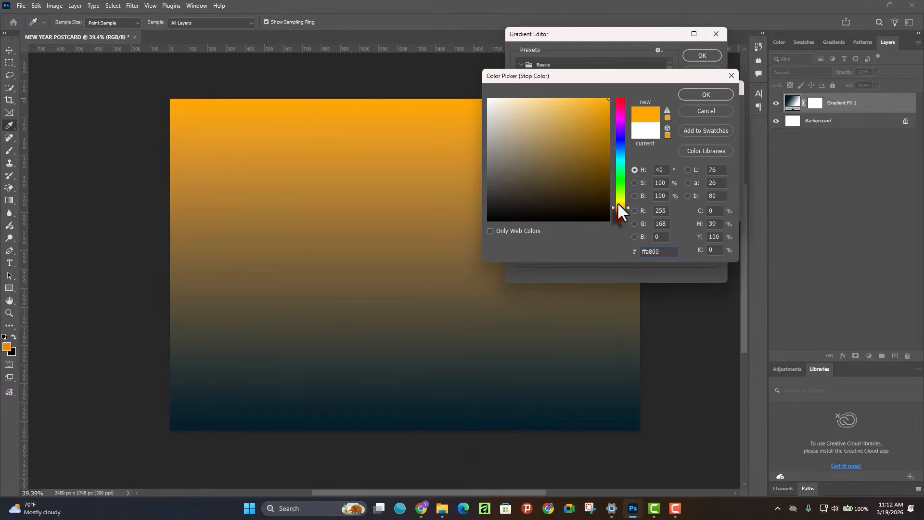
{"action": "left_click_drag", "start_coordinate": [620, 204], "coordinate": [621, 206]}
{"action": "left_click", "coordinate": [653, 252]}
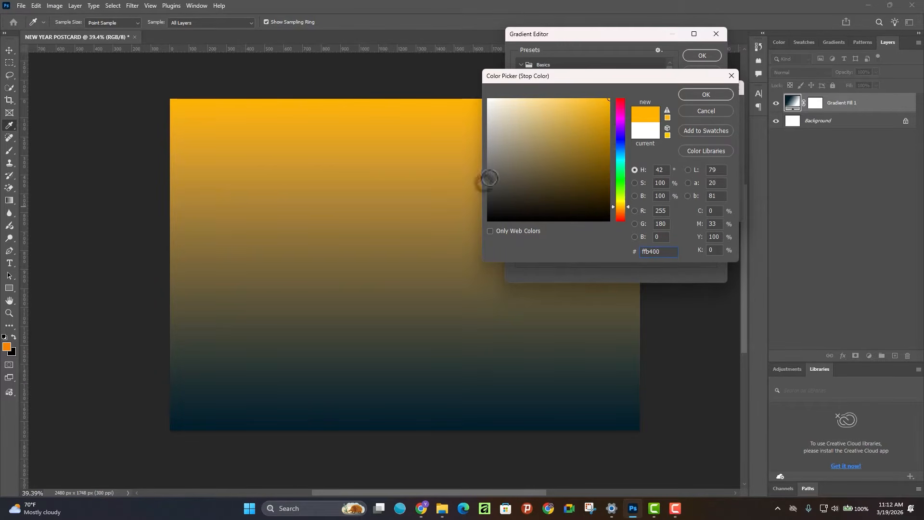
{"action": "left_click_drag", "start_coordinate": [565, 77], "coordinate": [581, 85]}
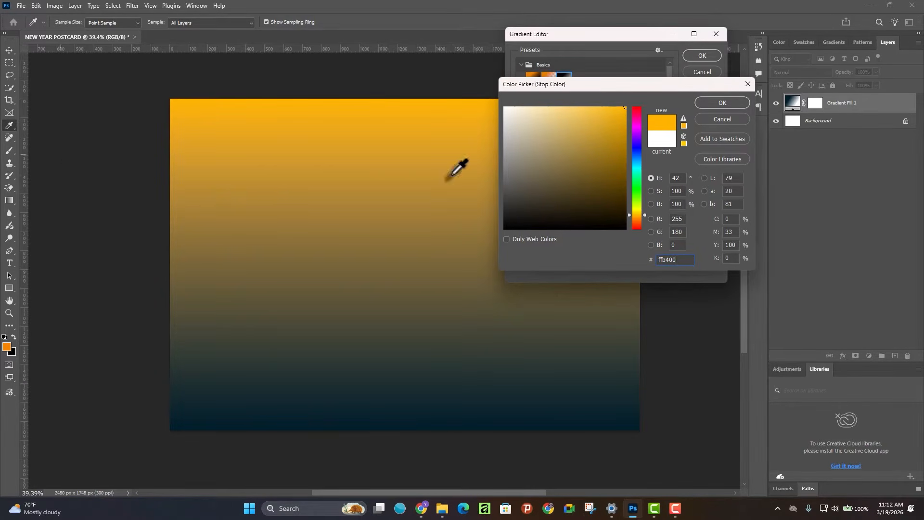
{"action": "left_click", "coordinate": [723, 103]}
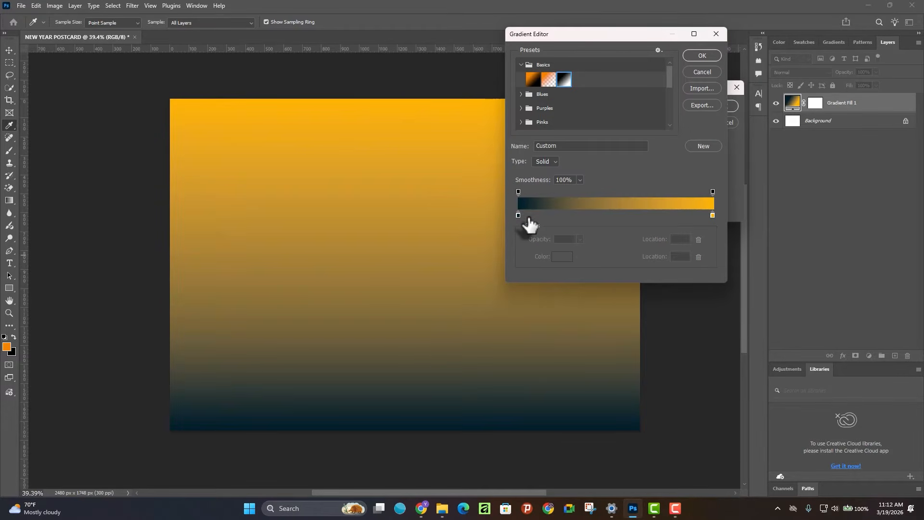
Try moving the dark blue color stop to location 11 and adding a color stop between the two ends
{"action": "left_click_drag", "start_coordinate": [517, 216], "coordinate": [539, 216]}
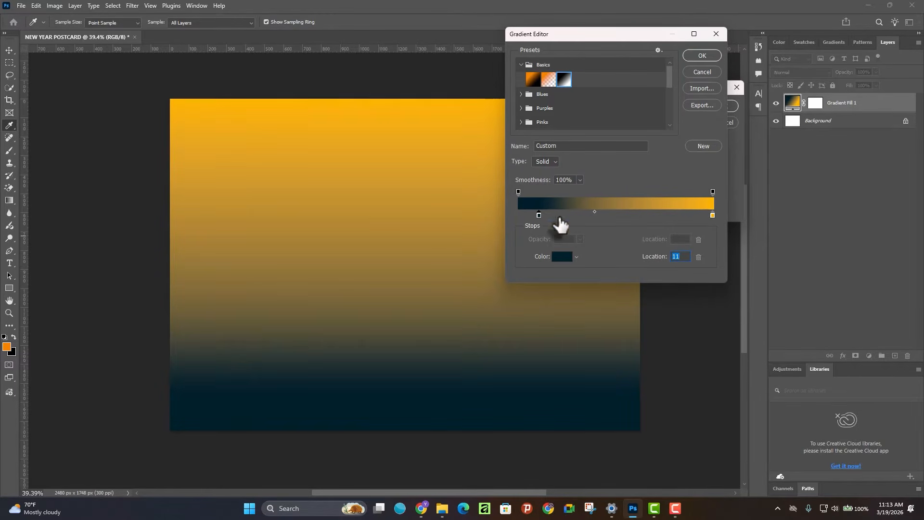
{"action": "mouse_move", "coordinate": [713, 215]}
{"action": "left_mouse_down"}
{"action": "mouse_move", "coordinate": [672, 216]}
{"action": "mouse_move", "coordinate": [706, 216]}
{"action": "left_mouse_up"}
{"action": "left_click_drag", "start_coordinate": [538, 214], "coordinate": [469, 215]}
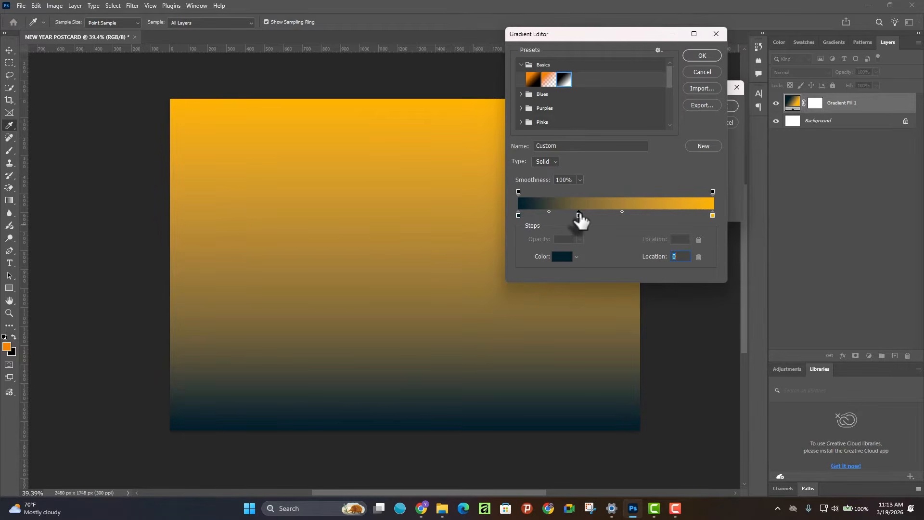
{"action": "left_click", "coordinate": [579, 215]}
{"action": "left_click", "coordinate": [700, 259]}
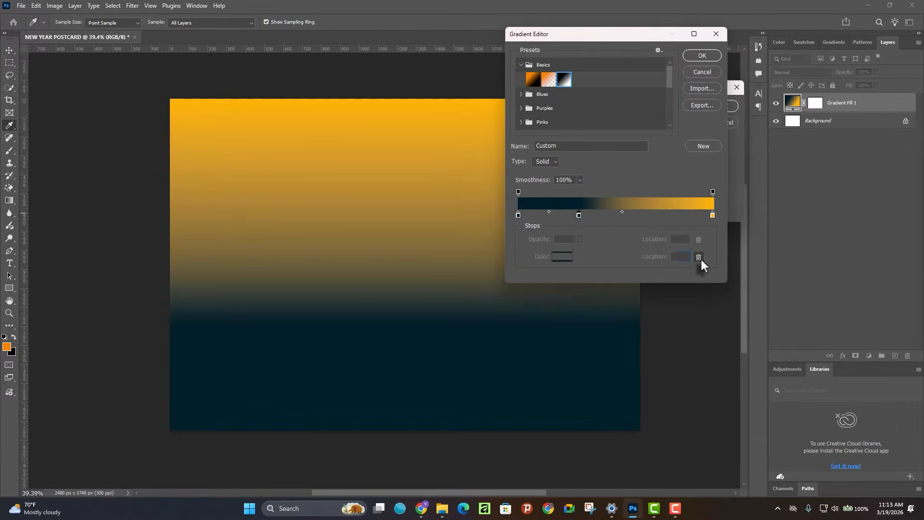
Shift the midpoint between the dark blue and yellow stops to location 56 and accept the gradient
{"action": "left_click", "coordinate": [519, 215]}
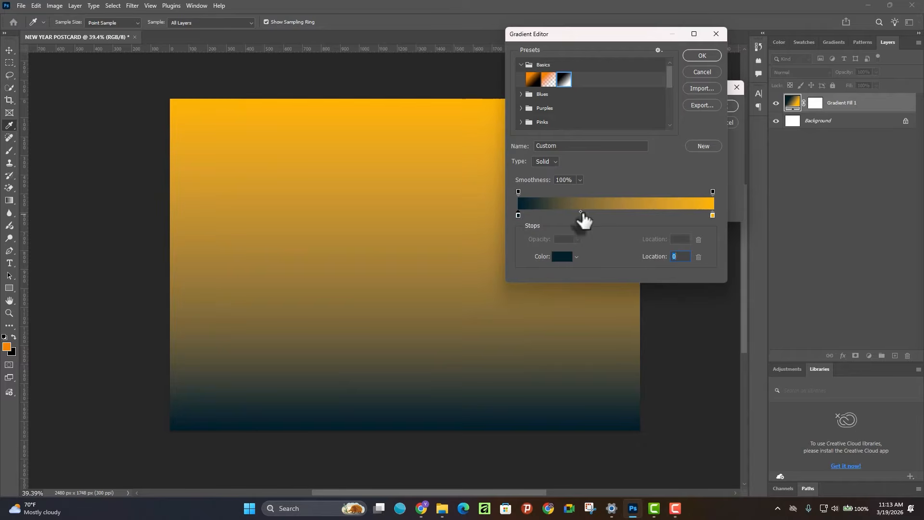
{"action": "left_click_drag", "start_coordinate": [580, 212], "coordinate": [618, 215]}
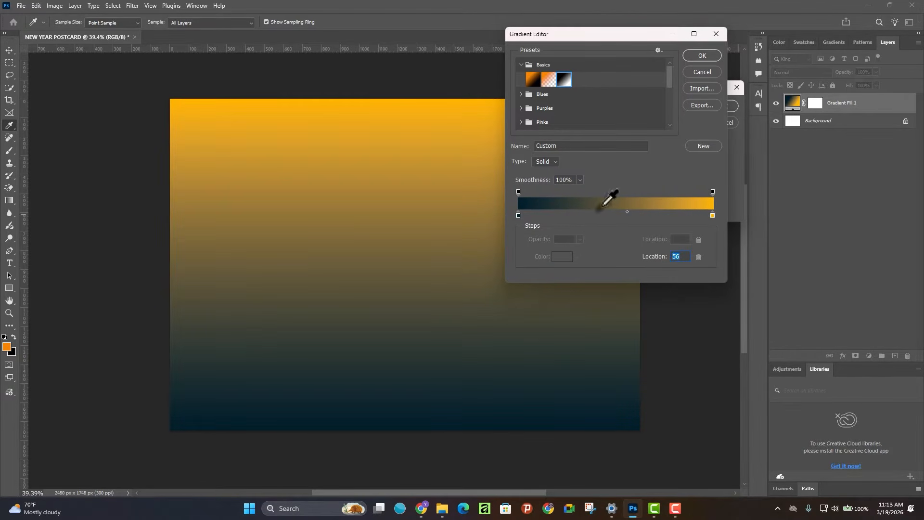
{"action": "left_click", "coordinate": [704, 57]}
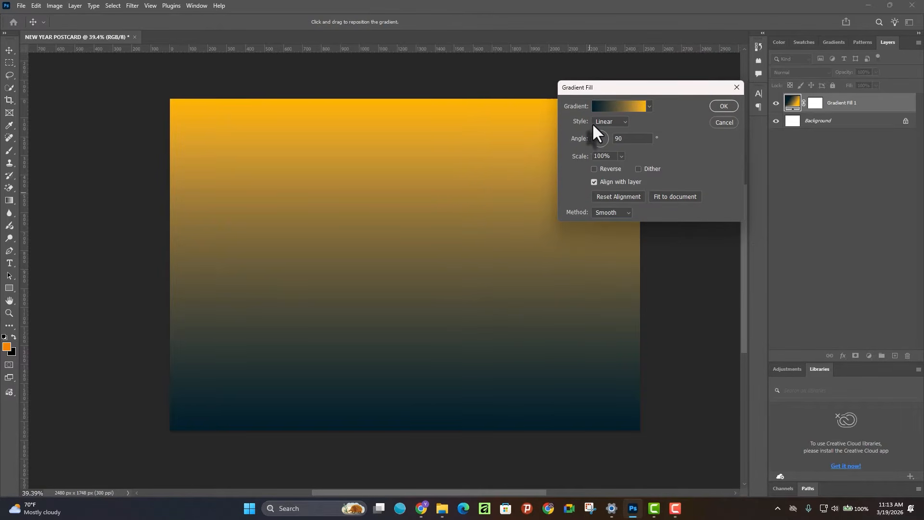
Try the Radial, Reflected and Diamond styles on the gradient fill, and return to Linear
{"action": "left_click", "coordinate": [607, 122]}
{"action": "left_click", "coordinate": [609, 140]}
{"action": "left_click", "coordinate": [612, 122]}
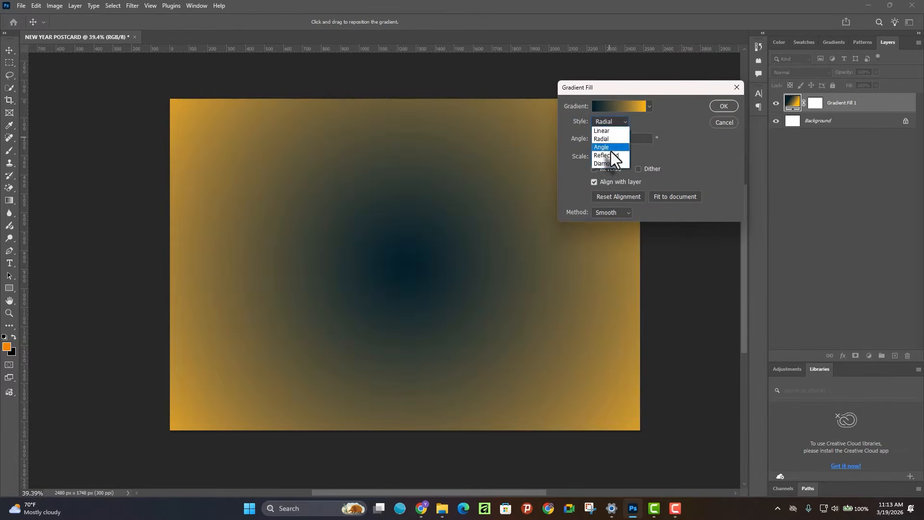
{"action": "left_click", "coordinate": [607, 155]}
{"action": "left_click", "coordinate": [609, 162]}
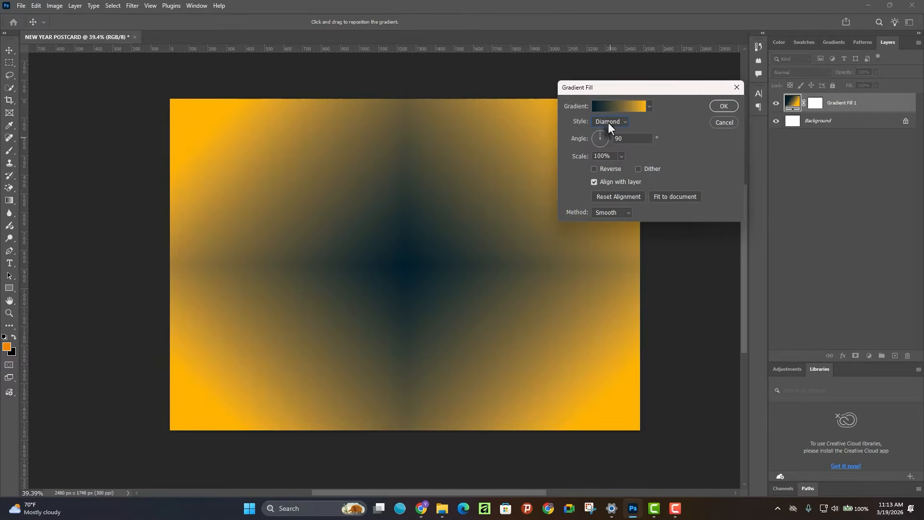
{"action": "left_click", "coordinate": [611, 140]}
{"action": "left_click", "coordinate": [607, 122]}
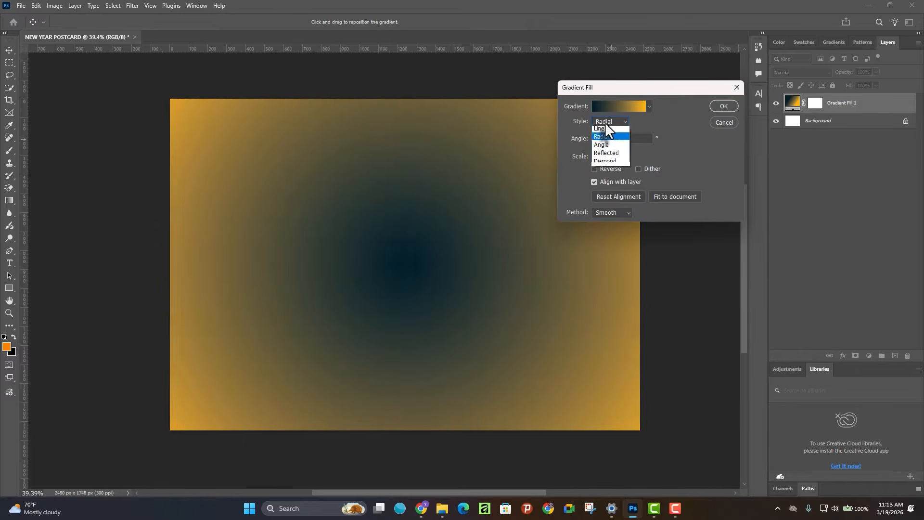
{"action": "left_click", "coordinate": [602, 130]}
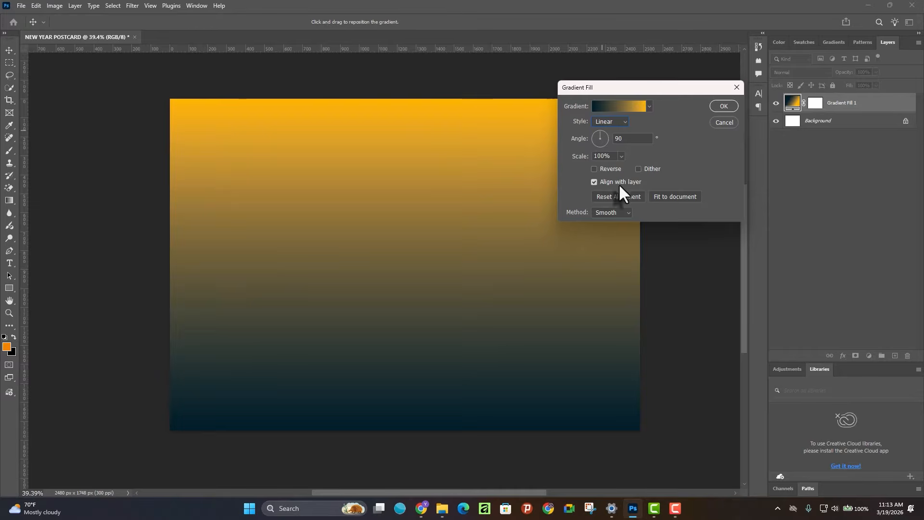
Apply the gradient fill, and unlock and delete the white Background layer
{"action": "left_click", "coordinate": [724, 106]}
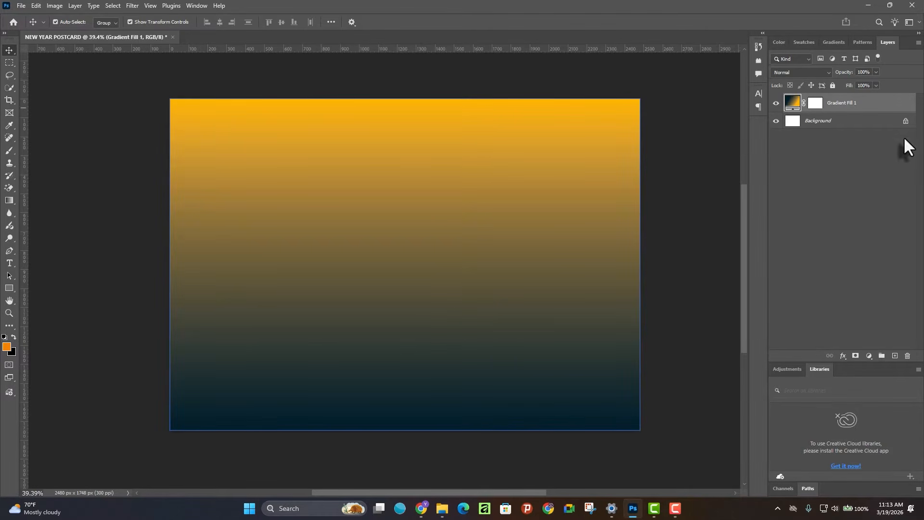
{"action": "left_click", "coordinate": [850, 127]}
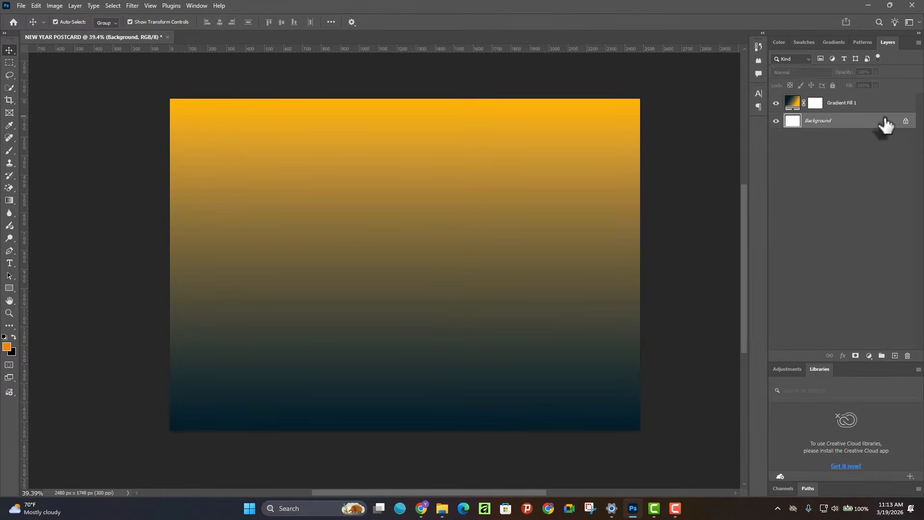
{"action": "left_click", "coordinate": [905, 122]}
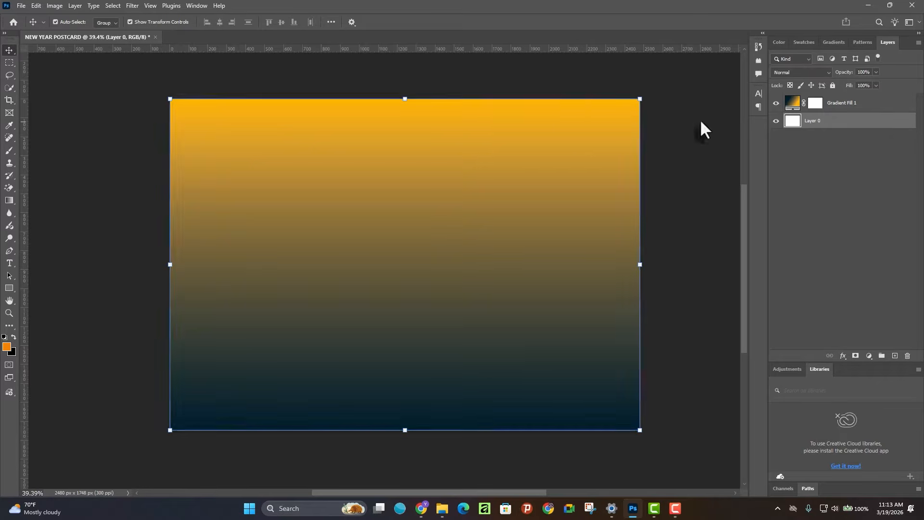
{"action": "left_click", "coordinate": [908, 356]}
{"action": "left_click", "coordinate": [413, 189]}
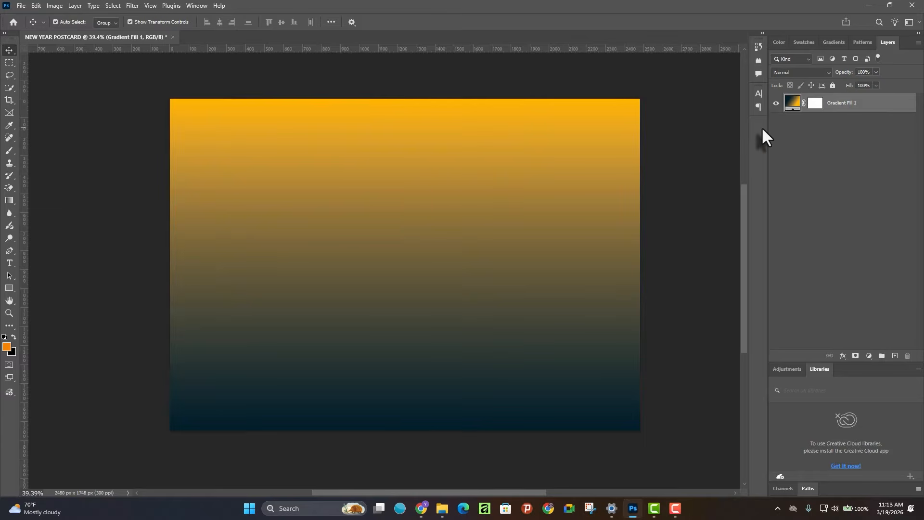
Rename the gradient fill layer as BACKGROUND
{"action": "double_click", "coordinate": [844, 103]}
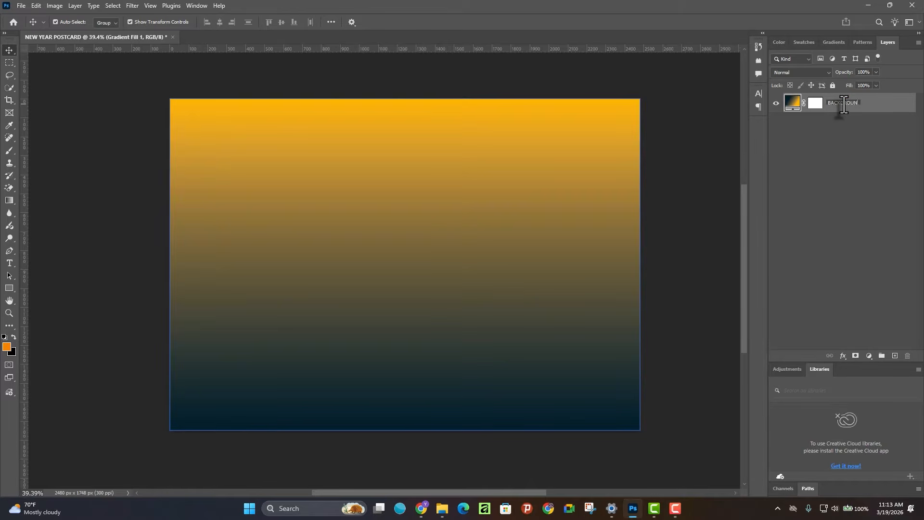
{"action": "key", "text": "Return"}
Open the ADEY ABABA flower image from the PHOTOSHOP FILE 1 folder in Pictures
{"action": "left_click", "coordinate": [18, 2]}
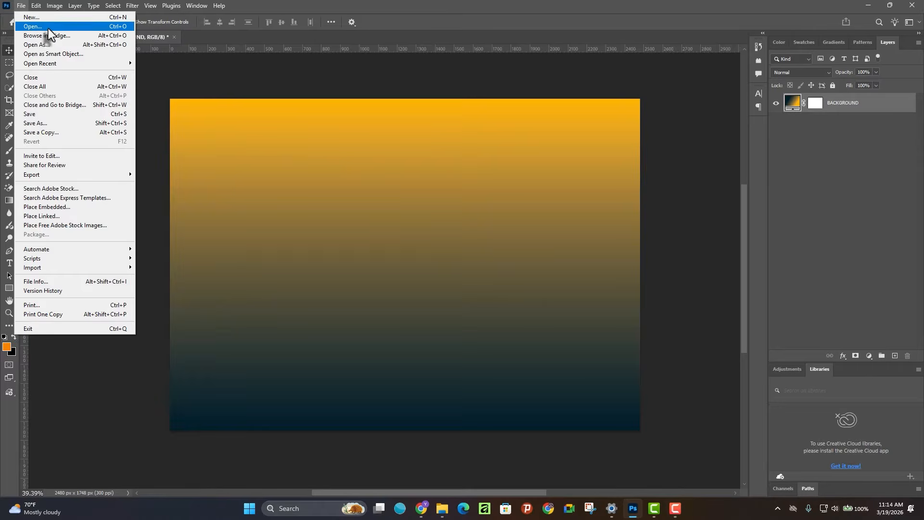
{"action": "left_click", "coordinate": [48, 28]}
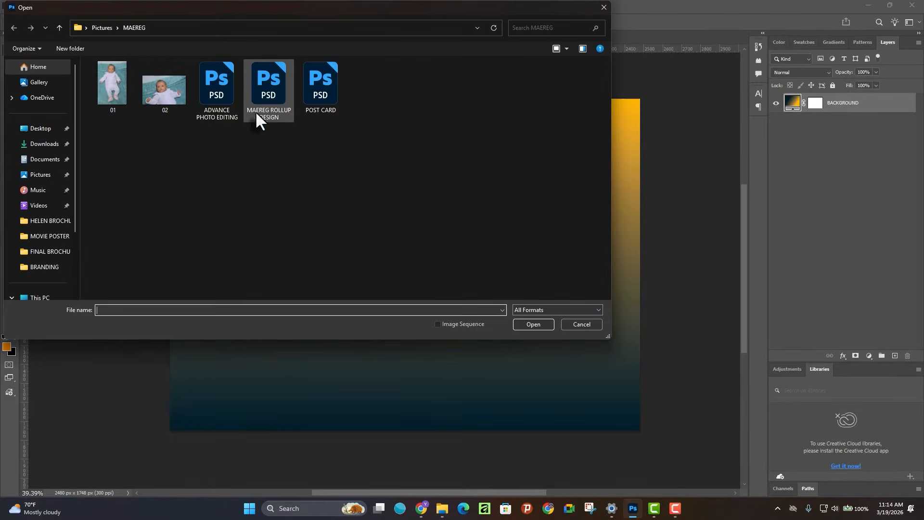
{"action": "left_click", "coordinate": [39, 175]}
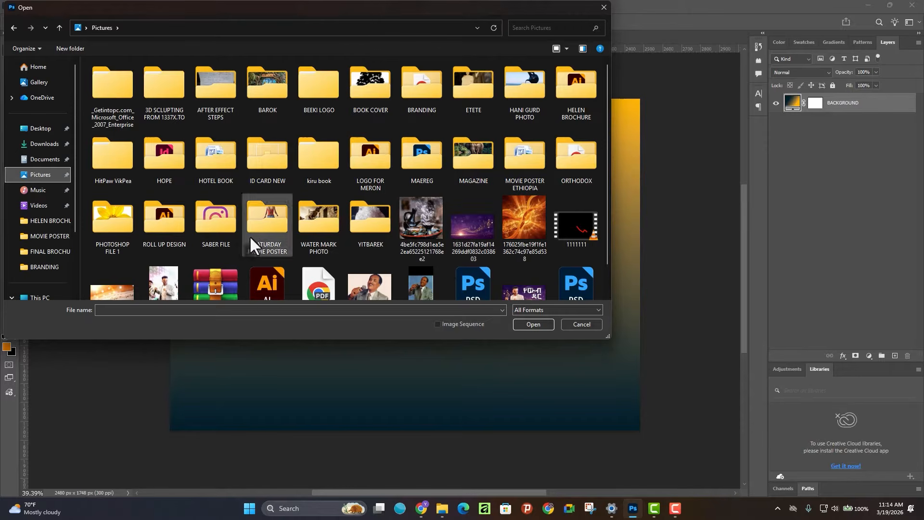
{"action": "double_click", "coordinate": [123, 223]}
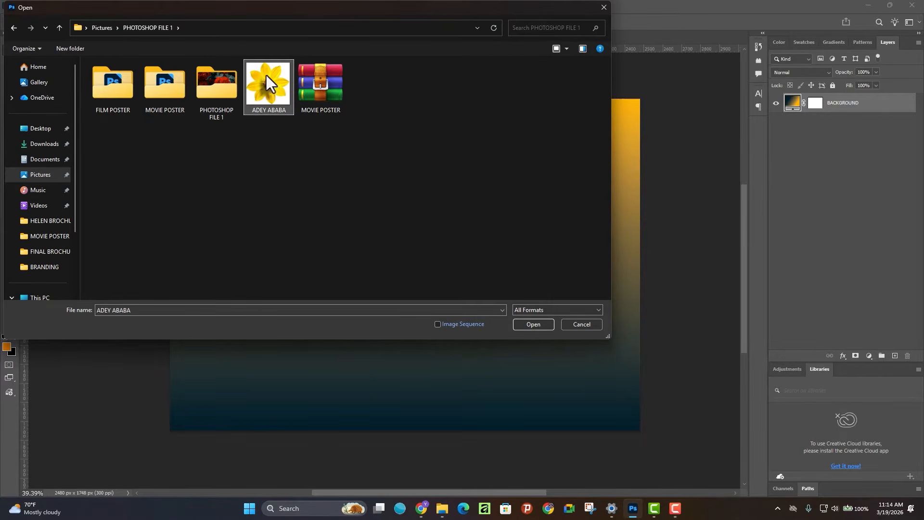
{"action": "double_click", "coordinate": [259, 86]}
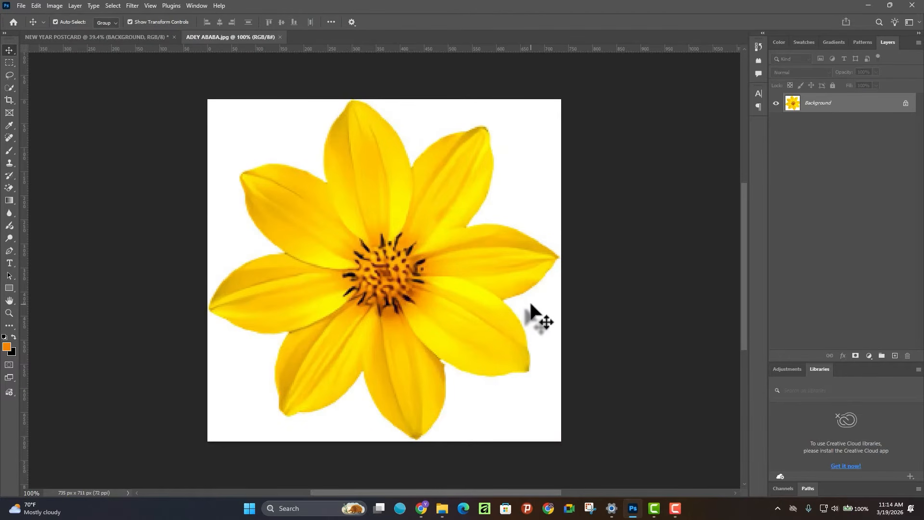
Unlock the flower image's background layer and select the whole yellow flower with the Quick Selection tool
{"action": "left_click", "coordinate": [906, 103]}
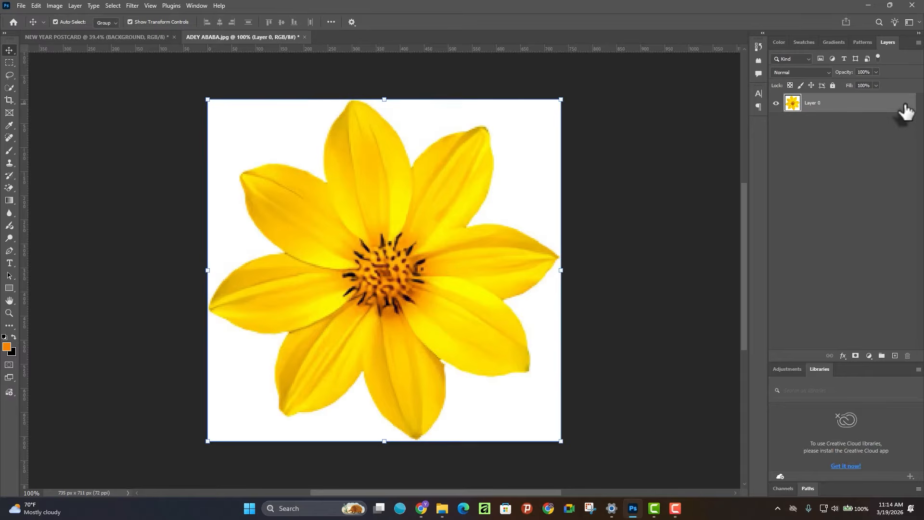
{"action": "left_click", "coordinate": [9, 88]}
{"action": "mouse_move", "coordinate": [378, 185]}
{"action": "left_mouse_down"}
{"action": "mouse_move", "coordinate": [392, 240]}
{"action": "mouse_move", "coordinate": [379, 293]}
{"action": "mouse_move", "coordinate": [329, 290]}
{"action": "mouse_move", "coordinate": [315, 299]}
{"action": "mouse_move", "coordinate": [343, 333]}
{"action": "mouse_move", "coordinate": [400, 345]}
{"action": "mouse_move", "coordinate": [402, 327]}
{"action": "mouse_move", "coordinate": [448, 307]}
{"action": "mouse_move", "coordinate": [488, 264]}
{"action": "left_mouse_up"}
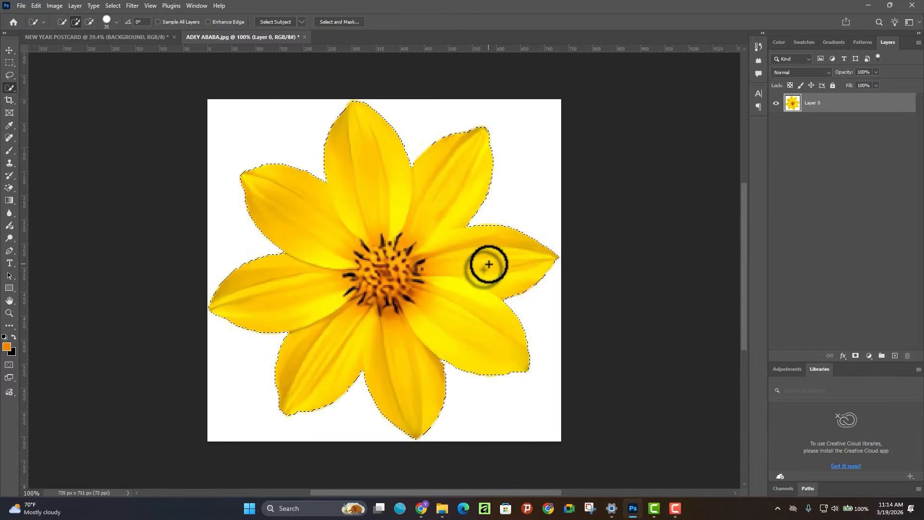
{"action": "right_click", "coordinate": [11, 87]}
{"action": "left_click", "coordinate": [56, 96]}
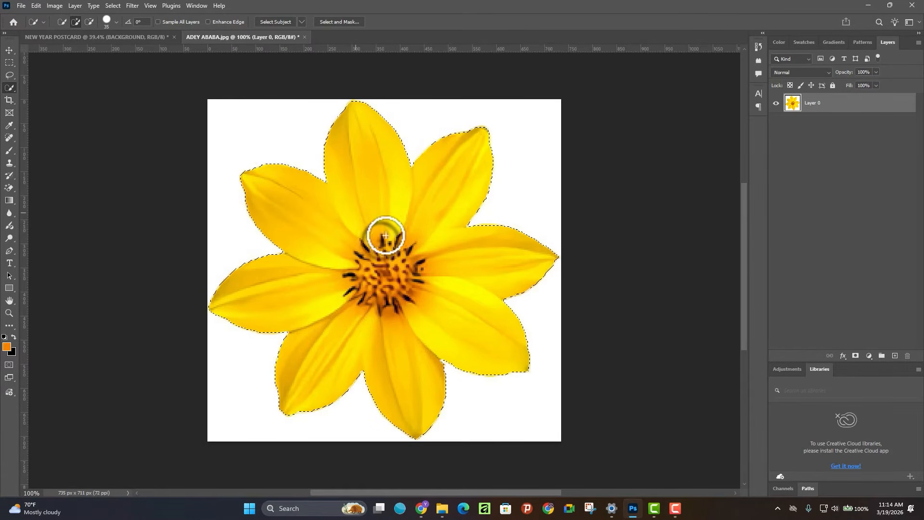
Move the selected flower without its white surroundings into the NEW YEAR POSTCARD document
{"action": "left_click", "coordinate": [10, 50]}
{"action": "left_click_drag", "start_coordinate": [317, 213], "coordinate": [373, 235]}
{"action": "left_click_drag", "start_coordinate": [479, 273], "coordinate": [422, 300]}
{"action": "left_click_drag", "start_coordinate": [384, 256], "coordinate": [115, 43]}
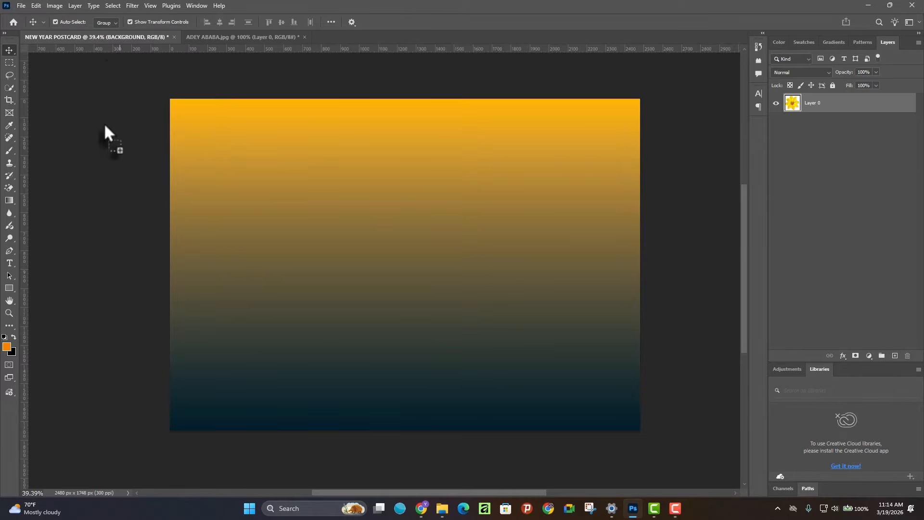
{"action": "left_click_drag", "start_coordinate": [105, 126], "coordinate": [413, 309]}
Scale the flower to about 247%, running off the card's lower-left corner, and rename its layer F1
{"action": "left_click_drag", "start_coordinate": [467, 263], "coordinate": [405, 491]}
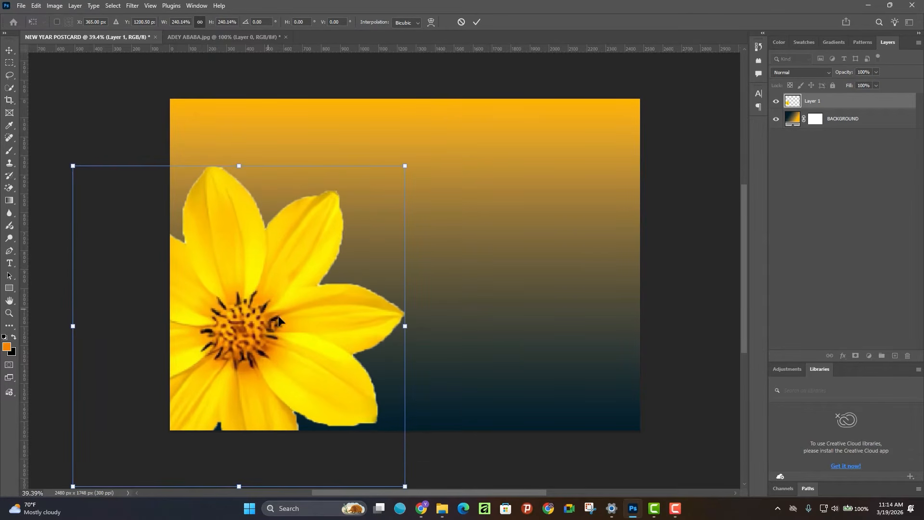
{"action": "left_click_drag", "start_coordinate": [270, 309], "coordinate": [286, 326]}
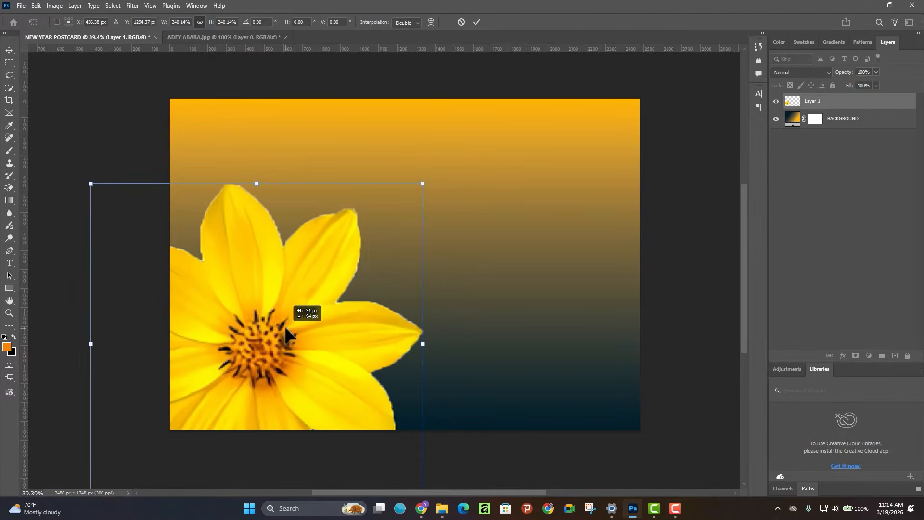
{"action": "left_click_drag", "start_coordinate": [330, 278], "coordinate": [326, 289]}
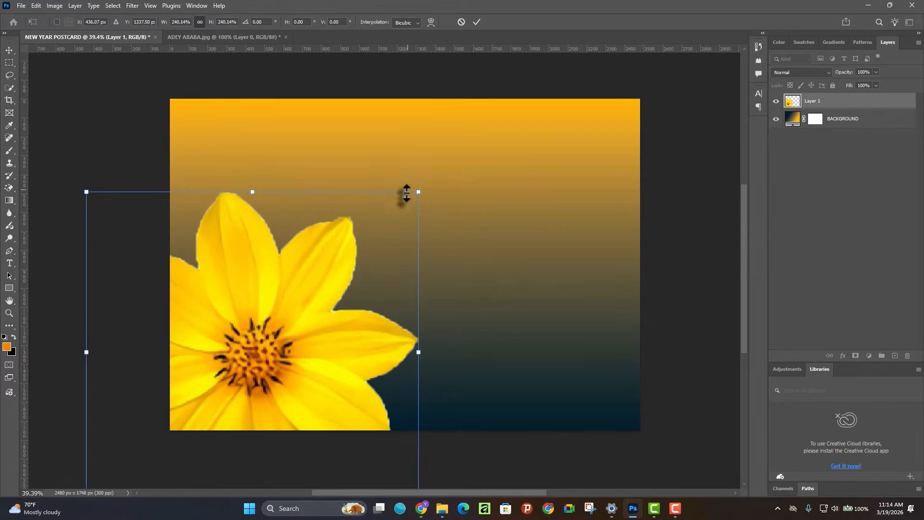
{"action": "left_click_drag", "start_coordinate": [419, 192], "coordinate": [439, 169]}
{"action": "left_click_drag", "start_coordinate": [337, 286], "coordinate": [372, 256]}
{"action": "left_click_drag", "start_coordinate": [310, 377], "coordinate": [286, 380]}
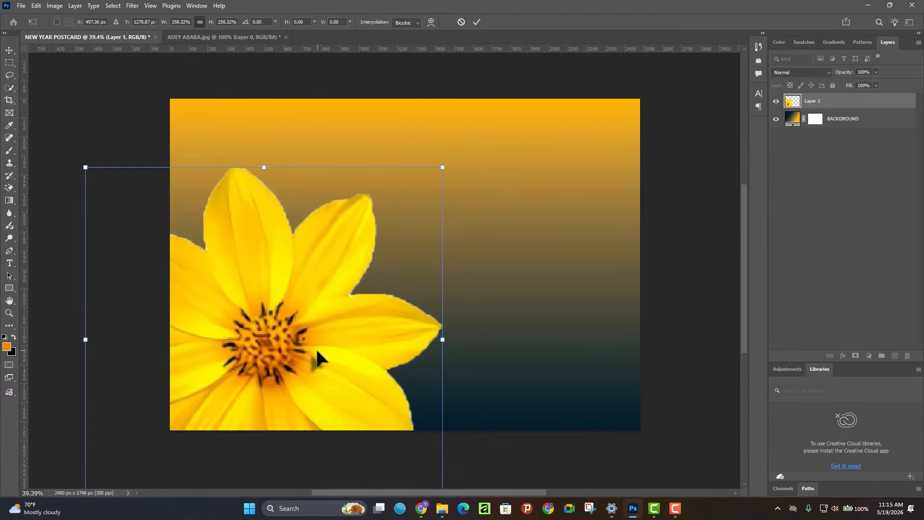
{"action": "left_click_drag", "start_coordinate": [442, 167], "coordinate": [426, 182]}
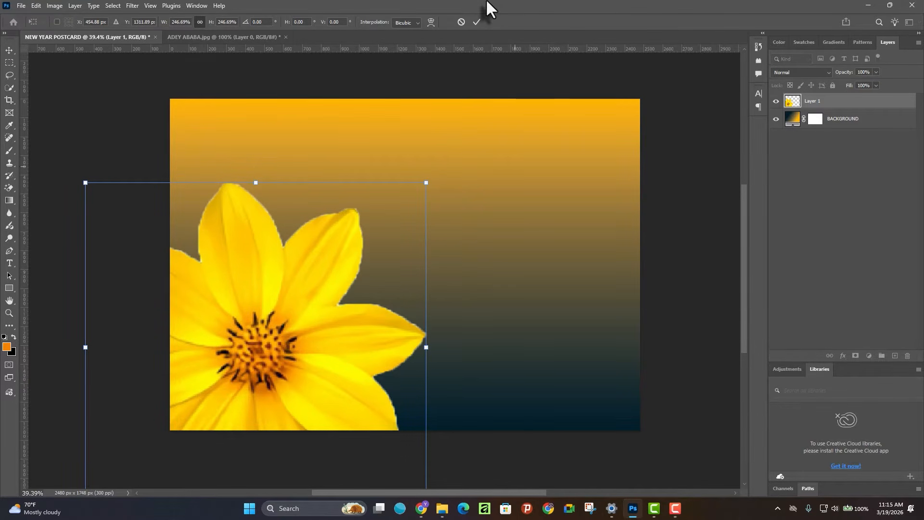
{"action": "left_click", "coordinate": [473, 24]}
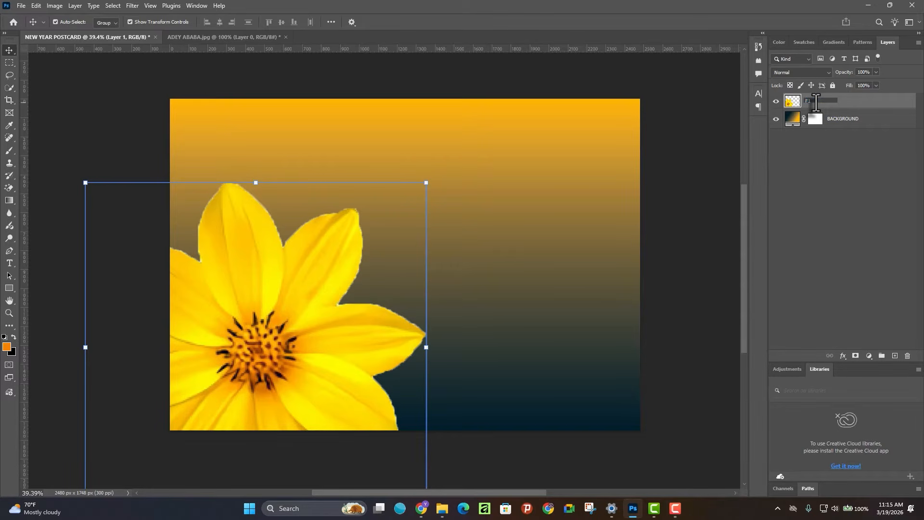
{"action": "key", "text": "Return"}
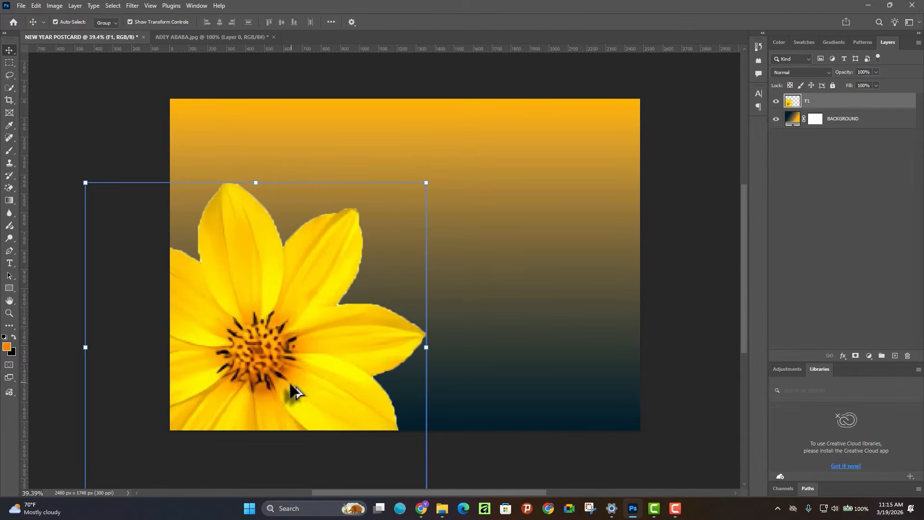
Duplicate the F1 flower and shrink the copy to about 17%, overlapping the card's upper-right corner
{"action": "left_click_drag", "start_coordinate": [293, 383], "coordinate": [573, 222]}
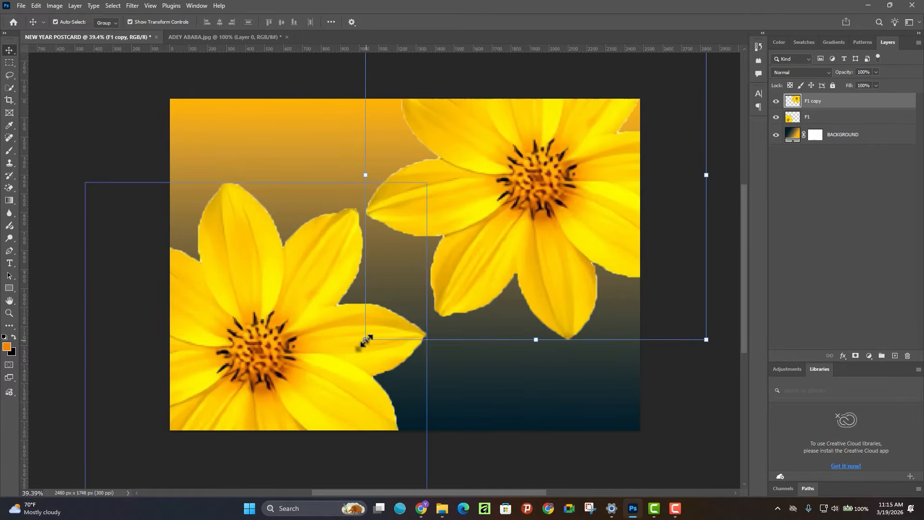
{"action": "left_click_drag", "start_coordinate": [366, 339], "coordinate": [508, 204]}
{"action": "left_click_drag", "start_coordinate": [542, 178], "coordinate": [629, 126]}
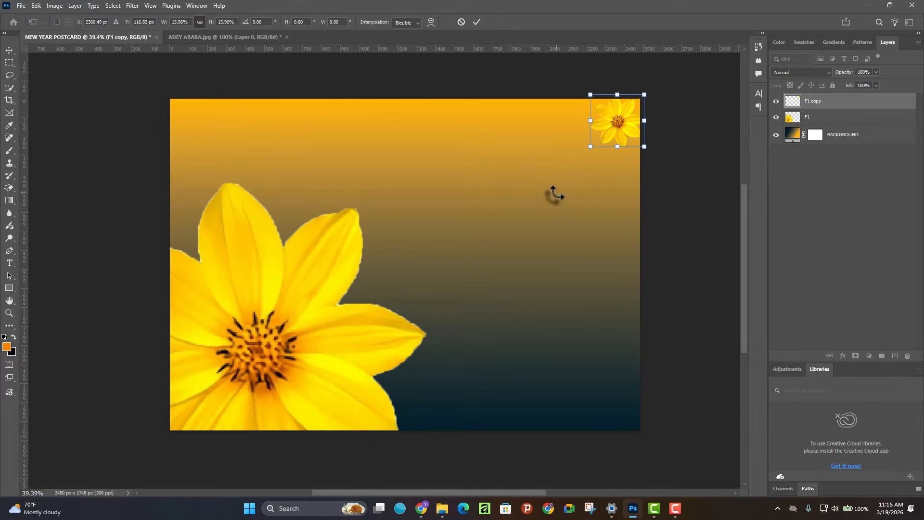
{"action": "left_click_drag", "start_coordinate": [593, 143], "coordinate": [620, 130]}
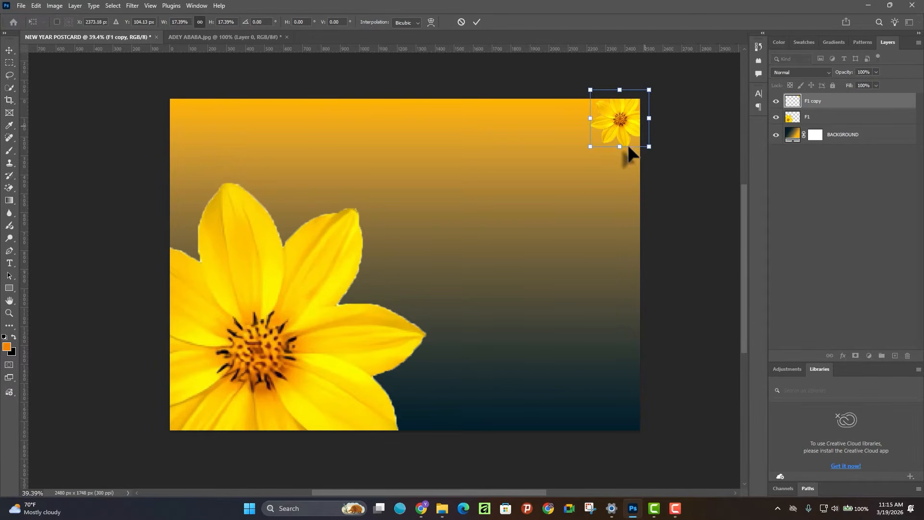
{"action": "key", "text": "Return"}
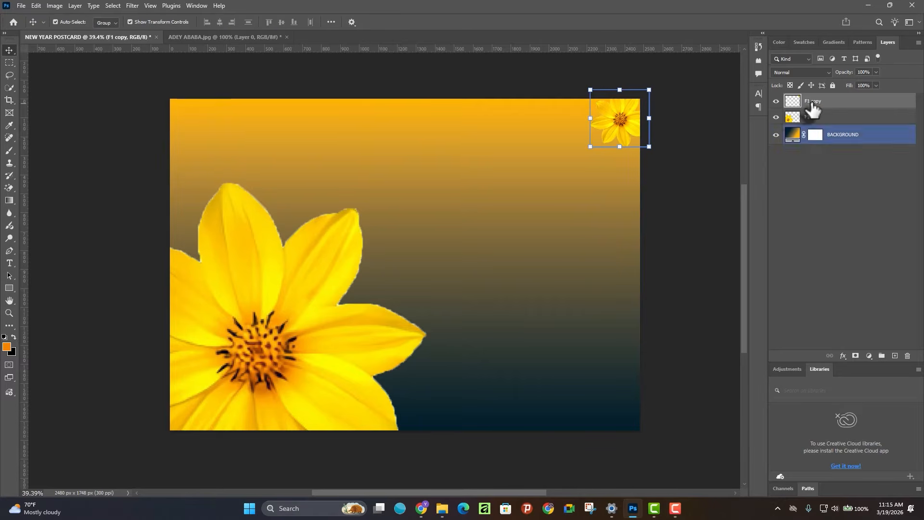
Rename the small flower copy's layer as F2
{"action": "double_click", "coordinate": [814, 103]}
{"action": "left_click", "coordinate": [817, 116]}
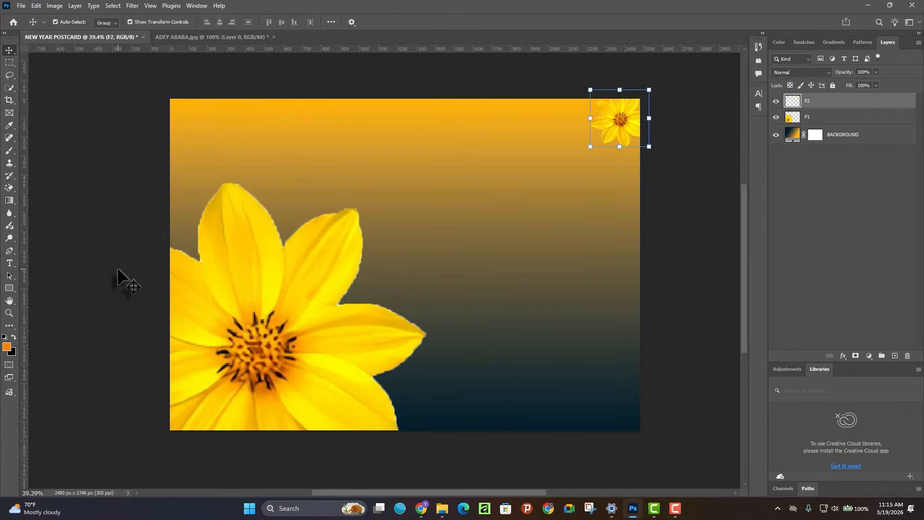
Create a new empty layer above F2 and rename it FRAME
{"action": "scroll", "coordinate": [260, 301], "scroll_direction": "down", "scroll_amount": 1}
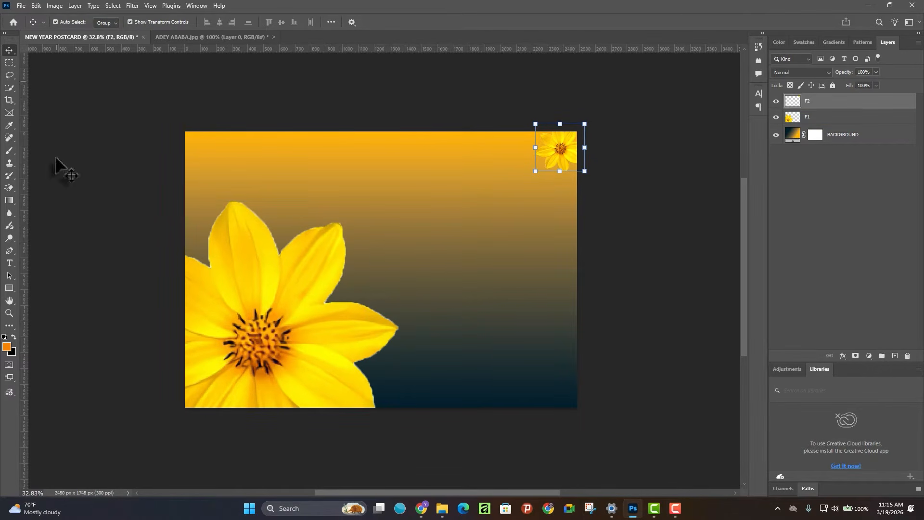
{"action": "left_click", "coordinate": [902, 331]}
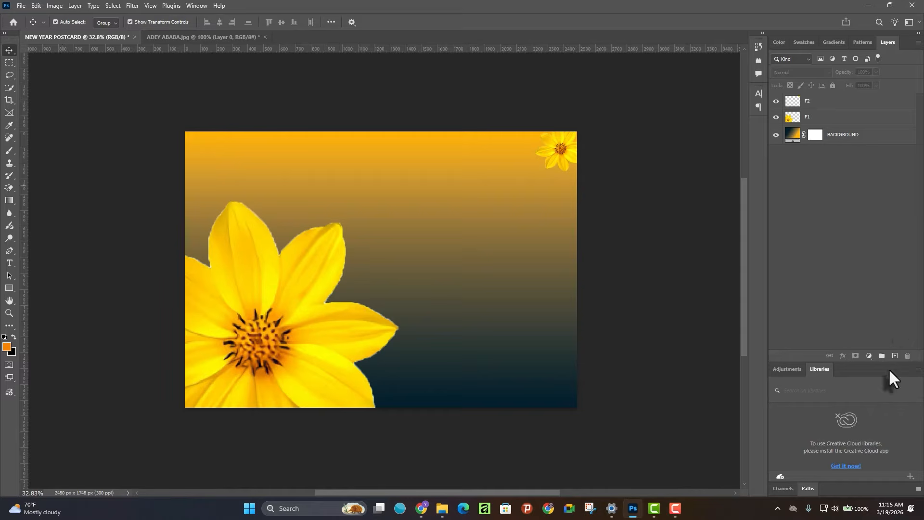
{"action": "left_click", "coordinate": [895, 356]}
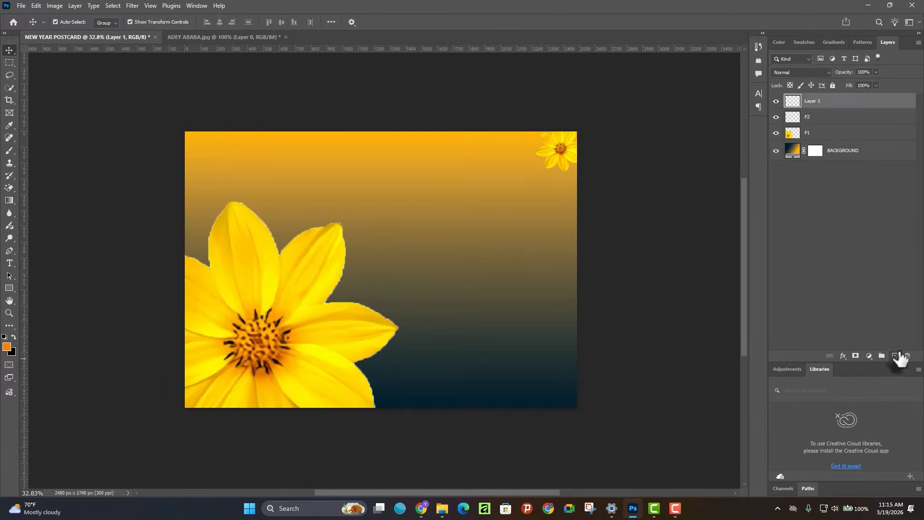
{"action": "double_click", "coordinate": [814, 101]}
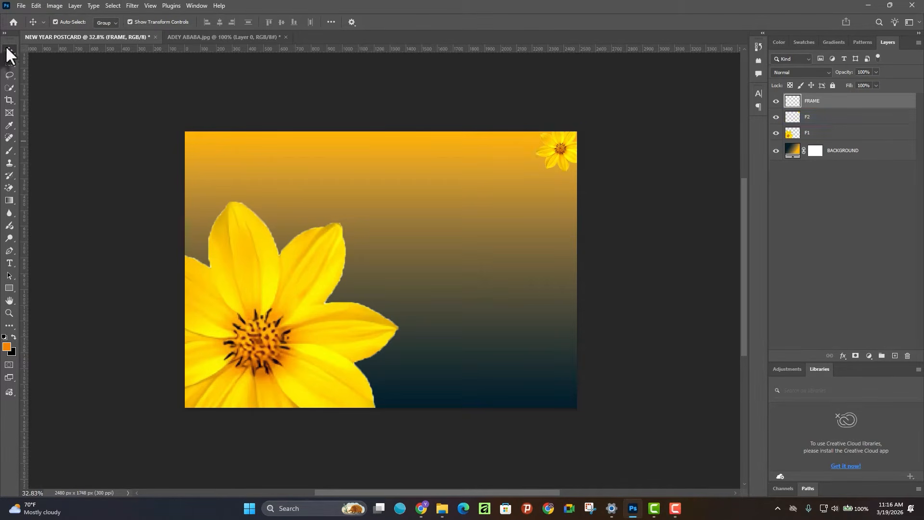
Activate the Rectangle tool in Shape mode and set its fill to no colour
{"action": "left_click", "coordinate": [9, 289]}
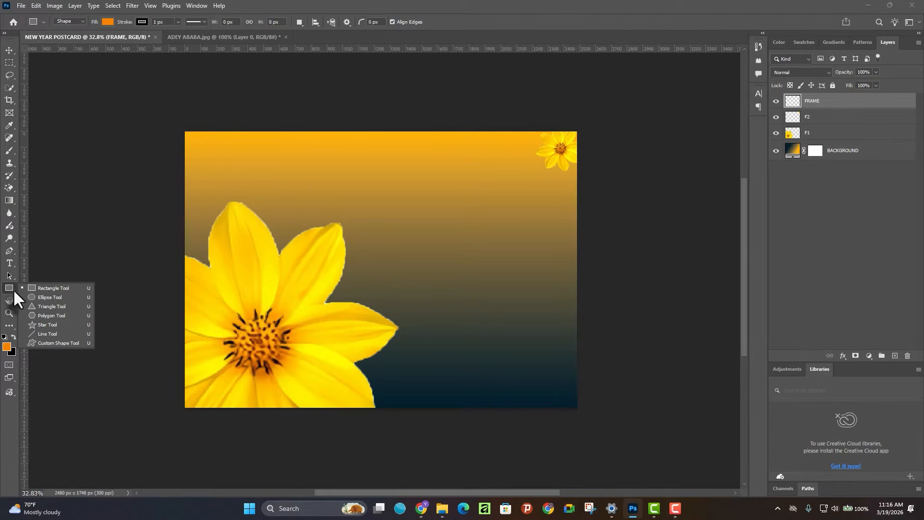
{"action": "left_click", "coordinate": [11, 288]}
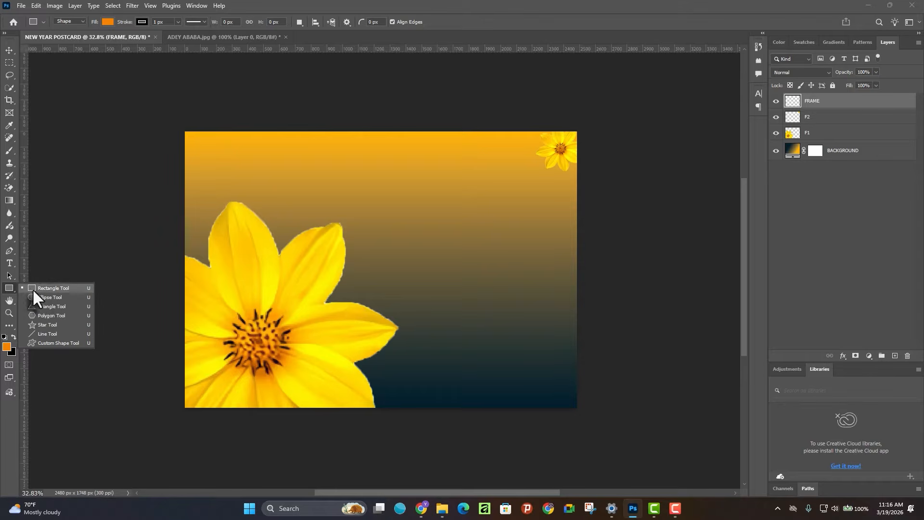
{"action": "left_click", "coordinate": [50, 288]}
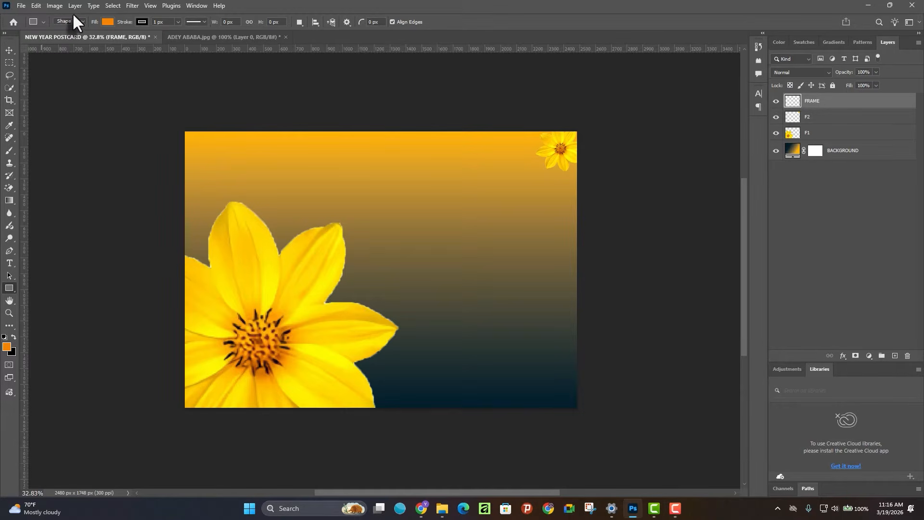
{"action": "left_click", "coordinate": [107, 22]}
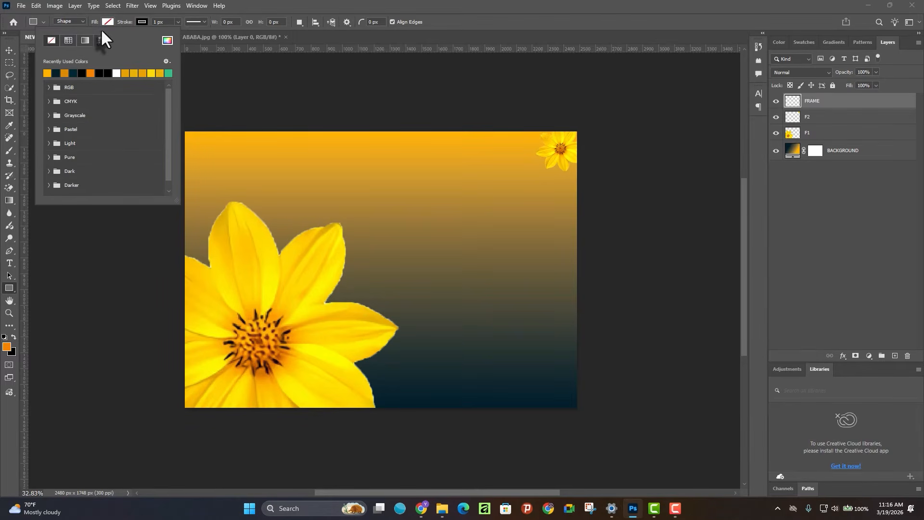
Set the rectangle's stroke colour to pure white, ffffff
{"action": "left_click", "coordinate": [138, 22]}
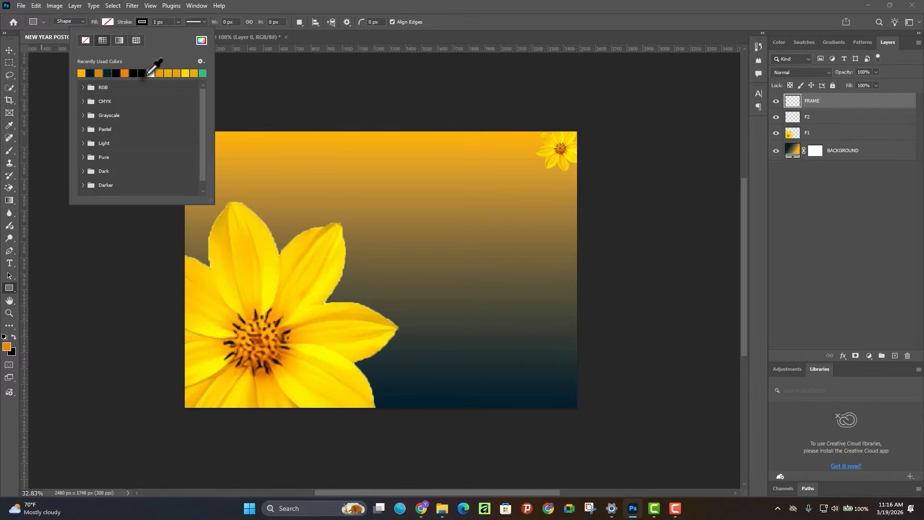
{"action": "left_click", "coordinate": [151, 73]}
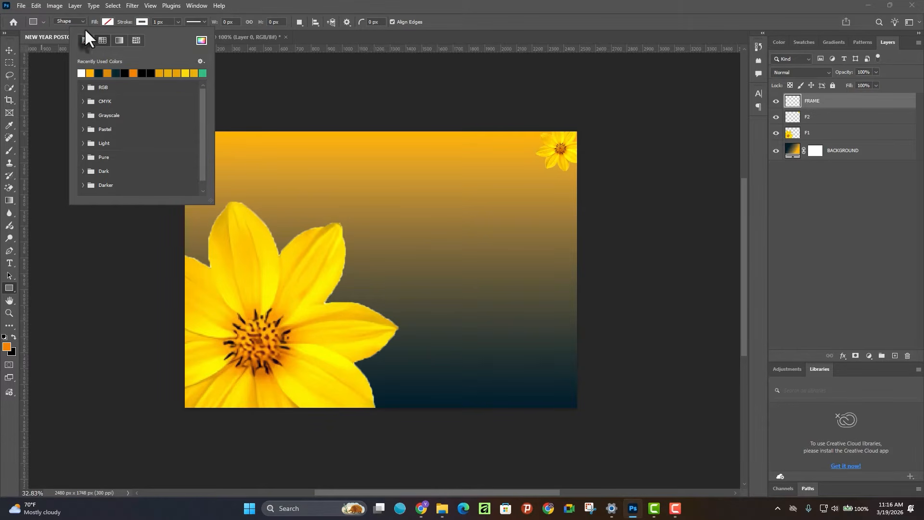
{"action": "left_click", "coordinate": [144, 21]}
{"action": "left_click", "coordinate": [143, 22]}
{"action": "left_click", "coordinate": [201, 41]}
{"action": "left_click", "coordinate": [604, 115]}
{"action": "left_click_drag", "start_coordinate": [638, 137], "coordinate": [637, 205]}
{"action": "left_click_drag", "start_coordinate": [582, 169], "coordinate": [504, 112]}
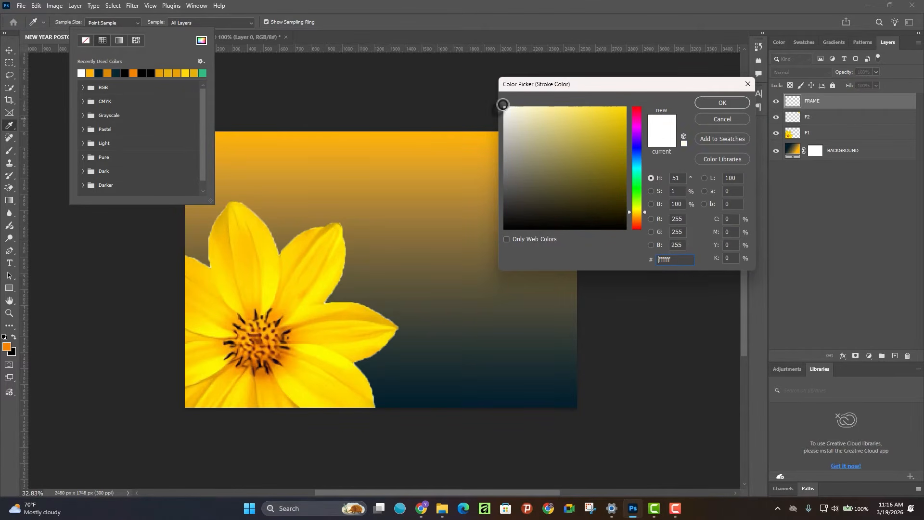
{"action": "left_click", "coordinate": [721, 102]}
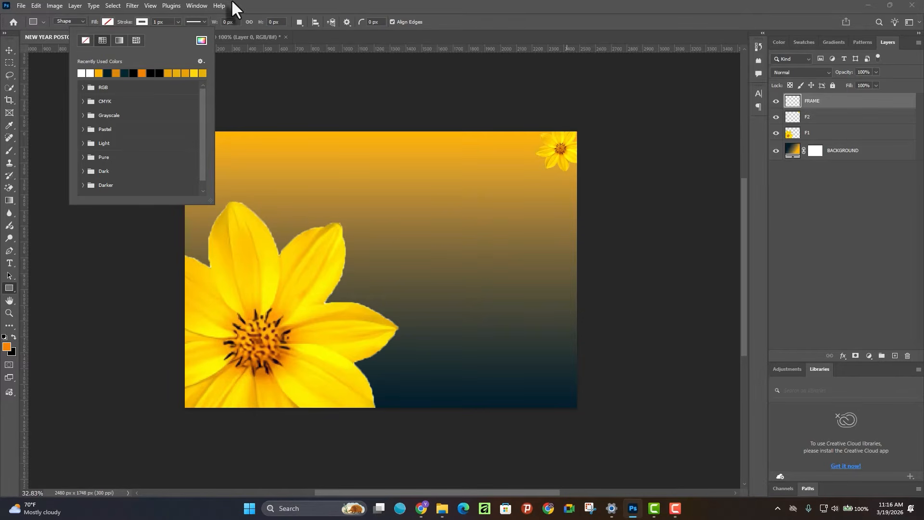
Draw a rectangular frame of about 2294 by 1584 px just inside the card's edges with a 7.41 px stroke
{"action": "left_click", "coordinate": [198, 9]}
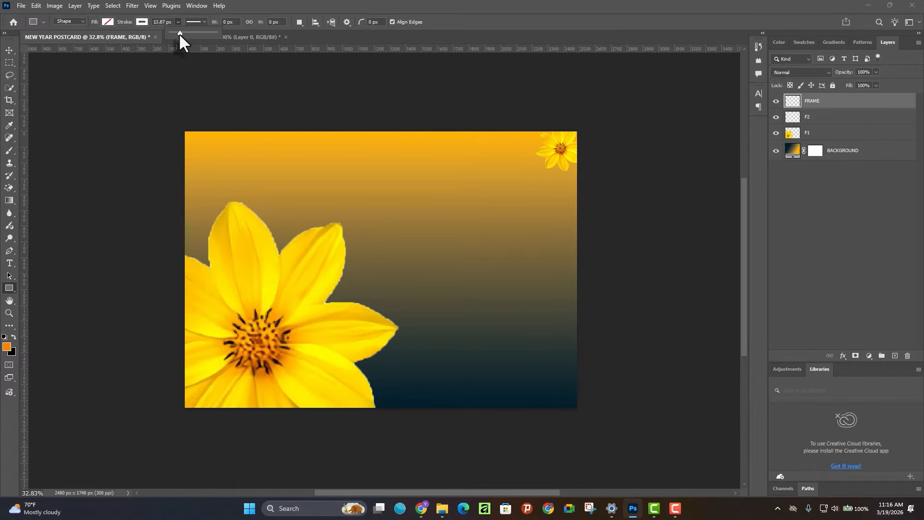
{"action": "left_click", "coordinate": [310, 3]}
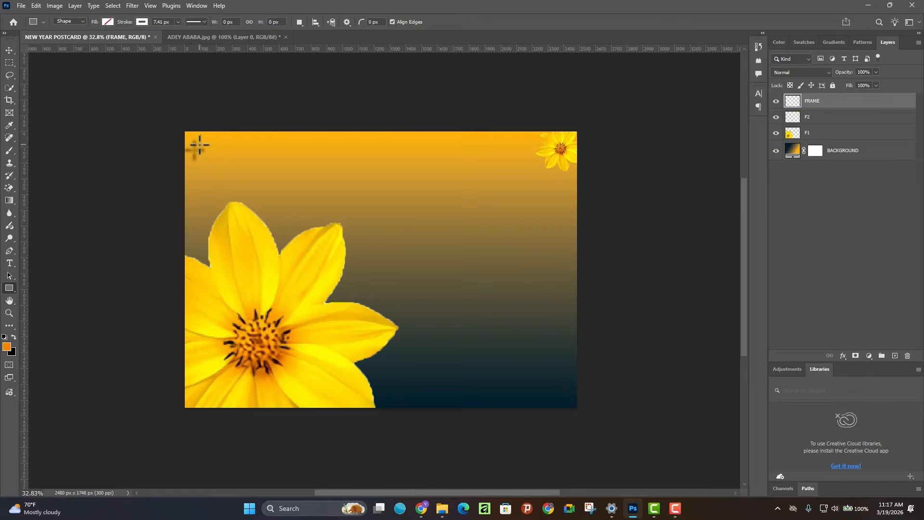
{"action": "left_click_drag", "start_coordinate": [199, 144], "coordinate": [459, 236]}
{"action": "left_click_drag", "start_coordinate": [295, 173], "coordinate": [562, 394]}
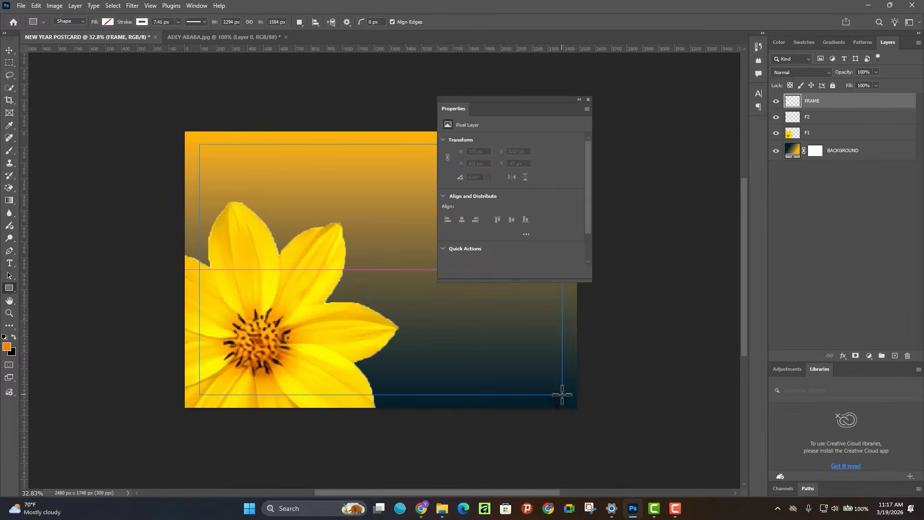
Thicken the frame's stroke to about 21 px, close the shape properties and deselect the frame
{"action": "left_click_drag", "start_coordinate": [512, 103], "coordinate": [582, 105]}
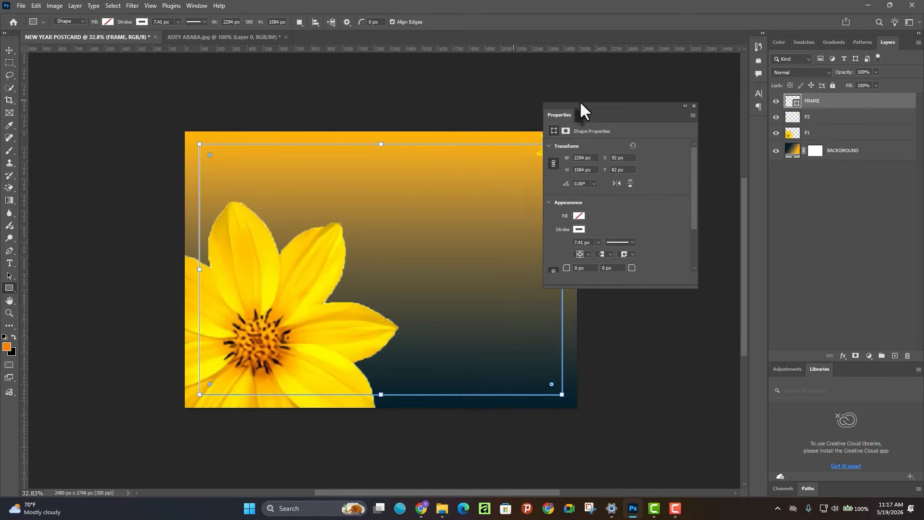
{"action": "left_click_drag", "start_coordinate": [178, 33], "coordinate": [180, 34]}
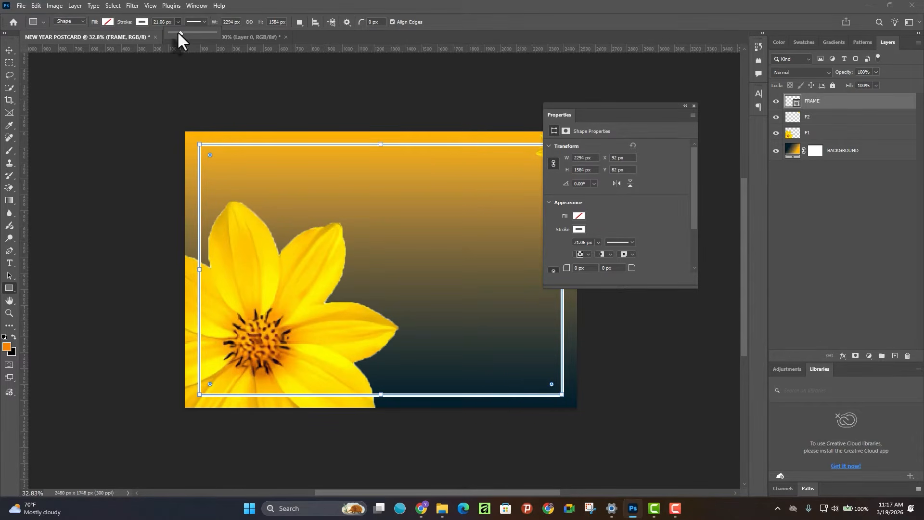
{"action": "left_click_drag", "start_coordinate": [179, 32], "coordinate": [181, 33]}
{"action": "left_click", "coordinate": [9, 50]}
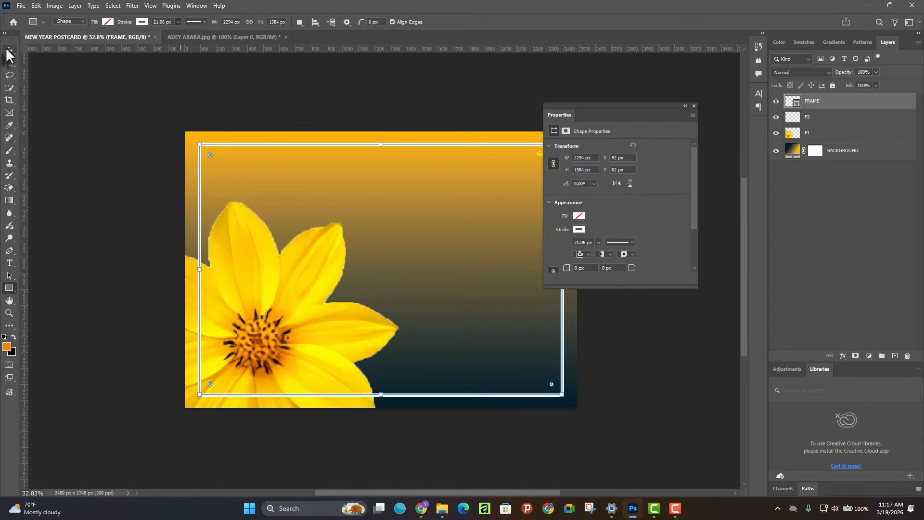
{"action": "left_click", "coordinate": [693, 106]}
{"action": "left_click", "coordinate": [641, 273]}
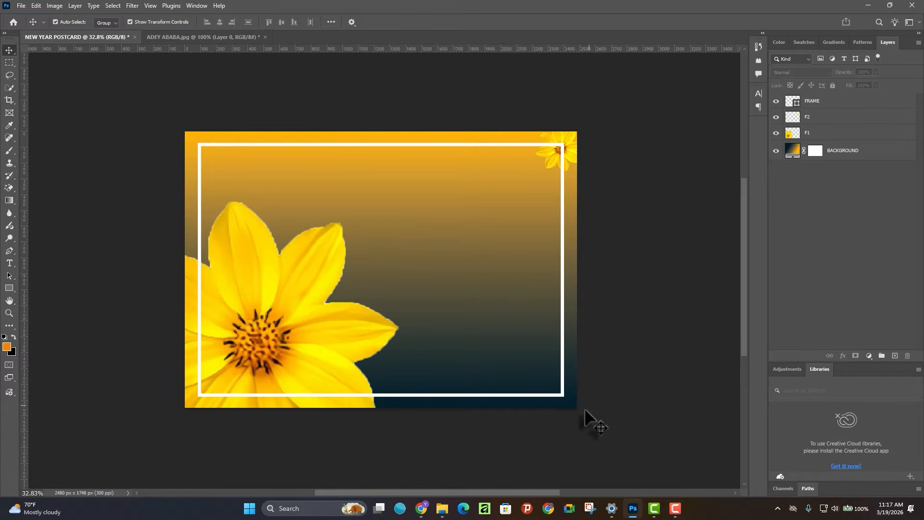
{"action": "left_click", "coordinate": [489, 399]}
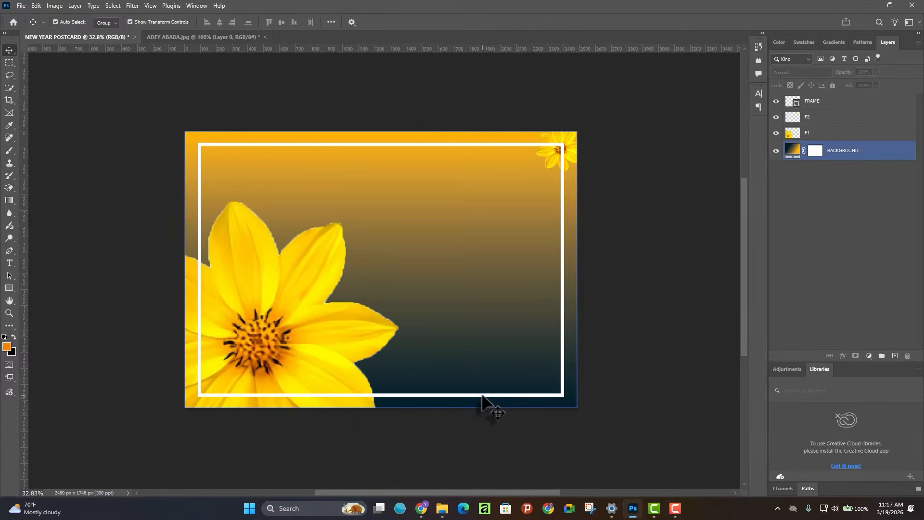
{"action": "left_click", "coordinate": [449, 395]}
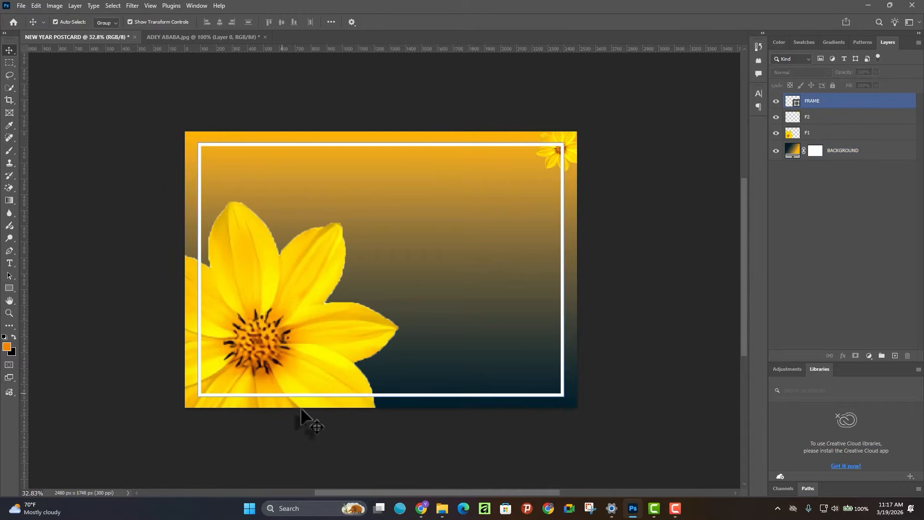
{"action": "left_click", "coordinate": [297, 446]}
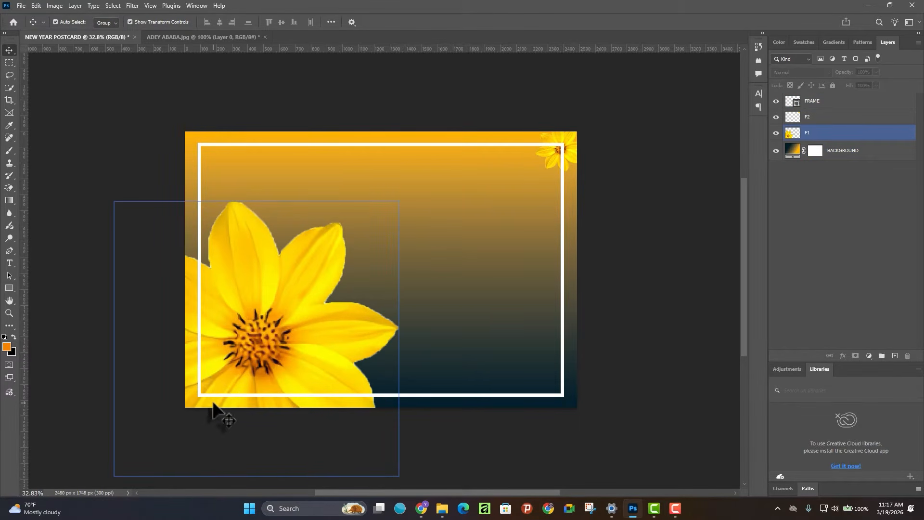
{"action": "left_click", "coordinate": [575, 155]}
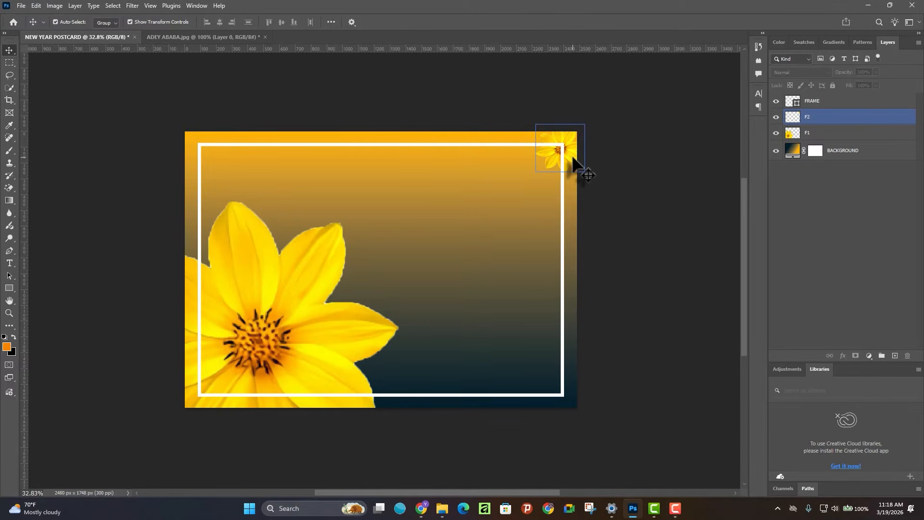
Move the large flower layer F1 above the FRAME layer so the flower overlaps the white frame
{"action": "left_click", "coordinate": [247, 395]}
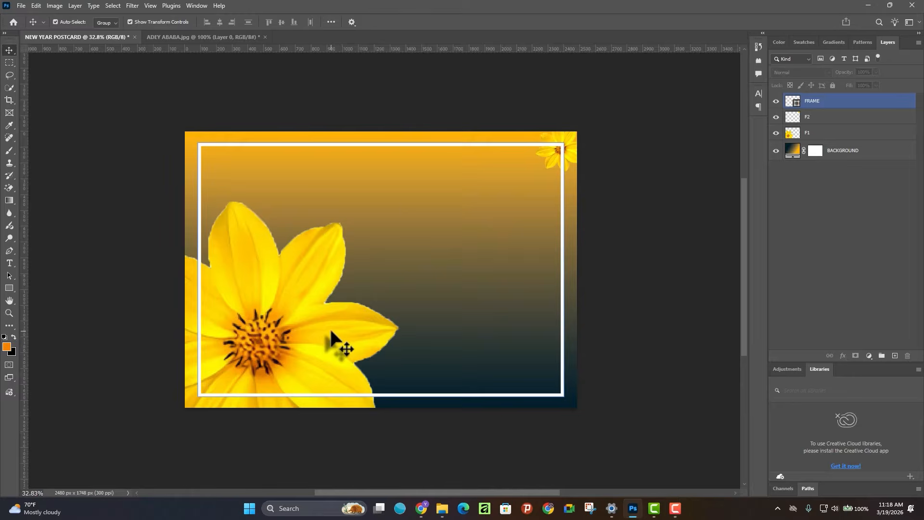
{"action": "left_click", "coordinate": [330, 331]}
{"action": "scroll", "coordinate": [330, 336], "scroll_direction": "down", "scroll_amount": 2}
{"action": "scroll", "coordinate": [341, 355], "scroll_direction": "up", "scroll_amount": 1}
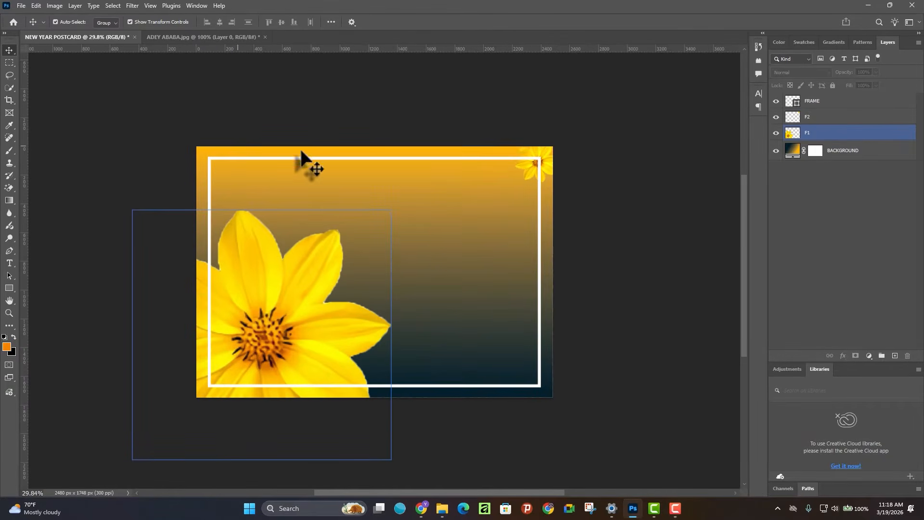
{"action": "left_click", "coordinate": [560, 150]}
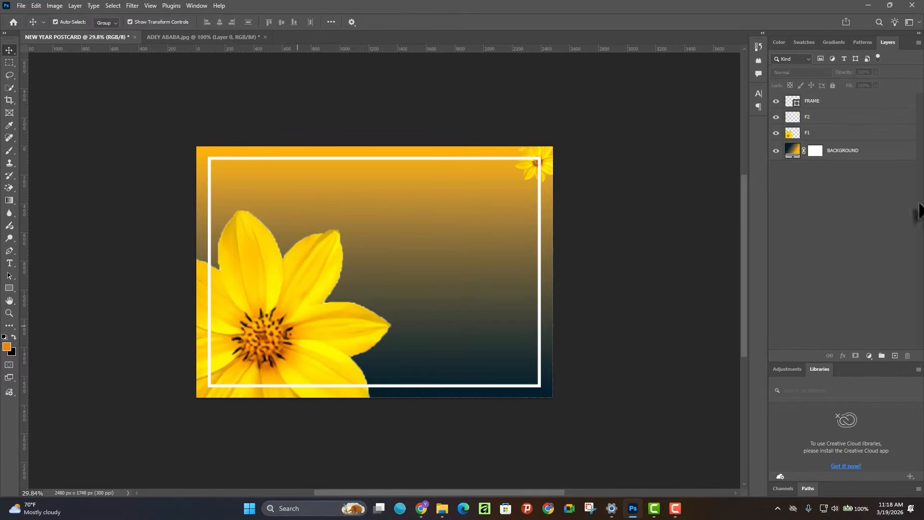
{"action": "left_click_drag", "start_coordinate": [831, 139], "coordinate": [827, 100]}
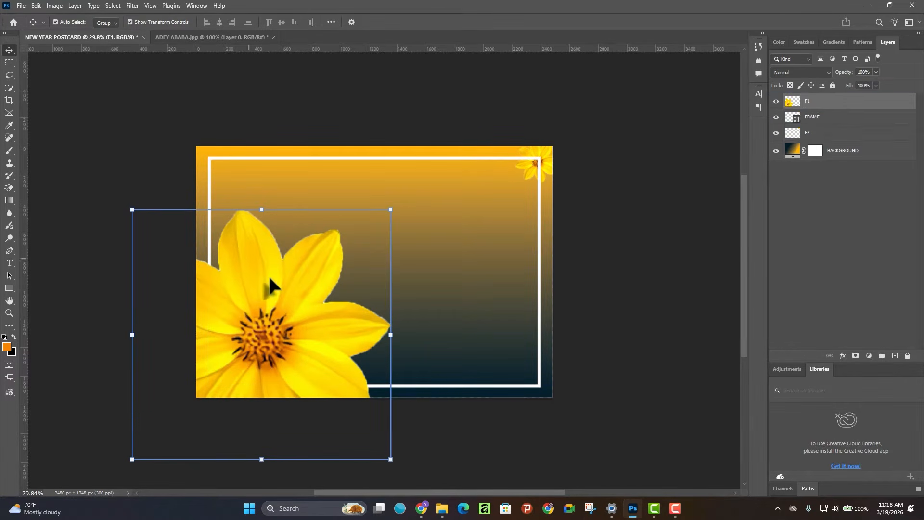
{"action": "left_click", "coordinate": [607, 384]}
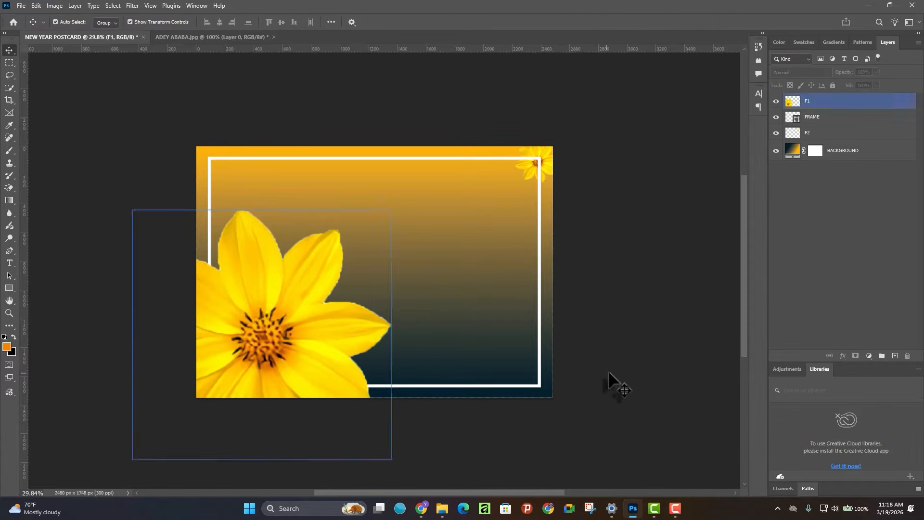
{"action": "left_click", "coordinate": [814, 103]}
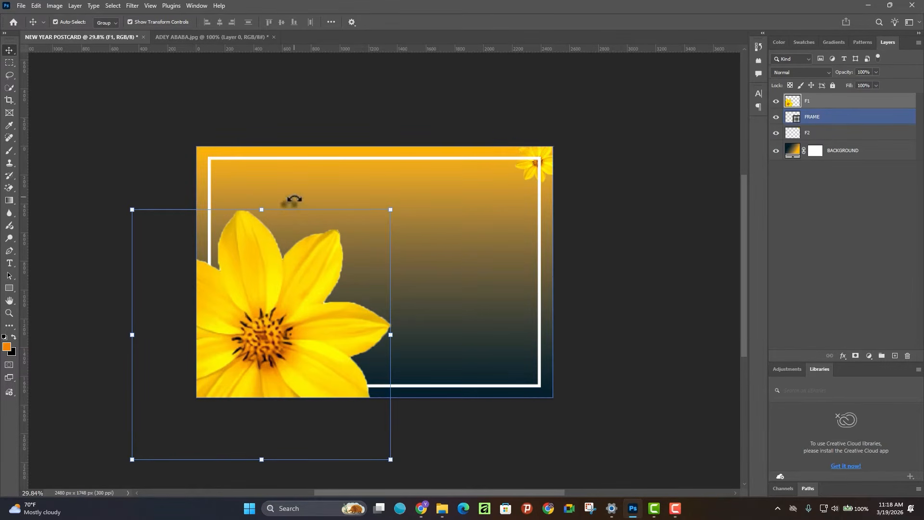
{"action": "left_click", "coordinate": [831, 118]}
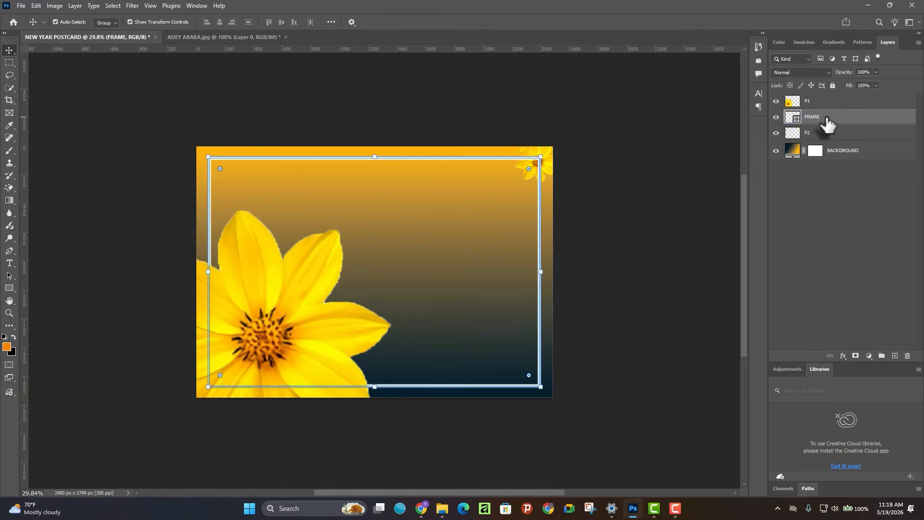
{"action": "left_click", "coordinate": [843, 356]}
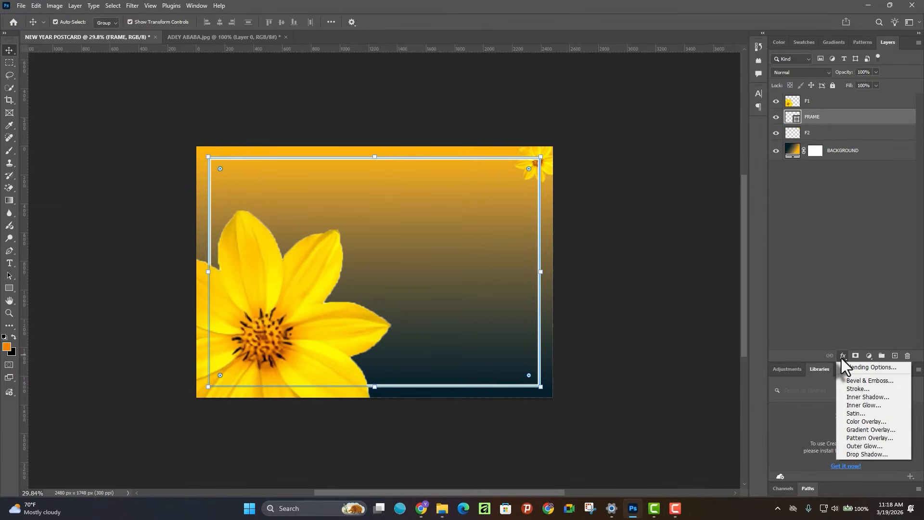
{"action": "left_click", "coordinate": [833, 115]}
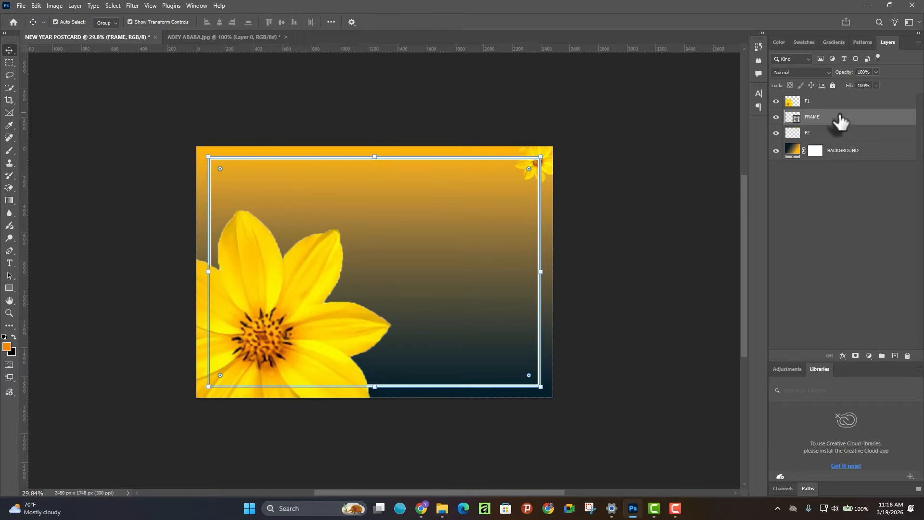
{"action": "right_click", "coordinate": [851, 117]}
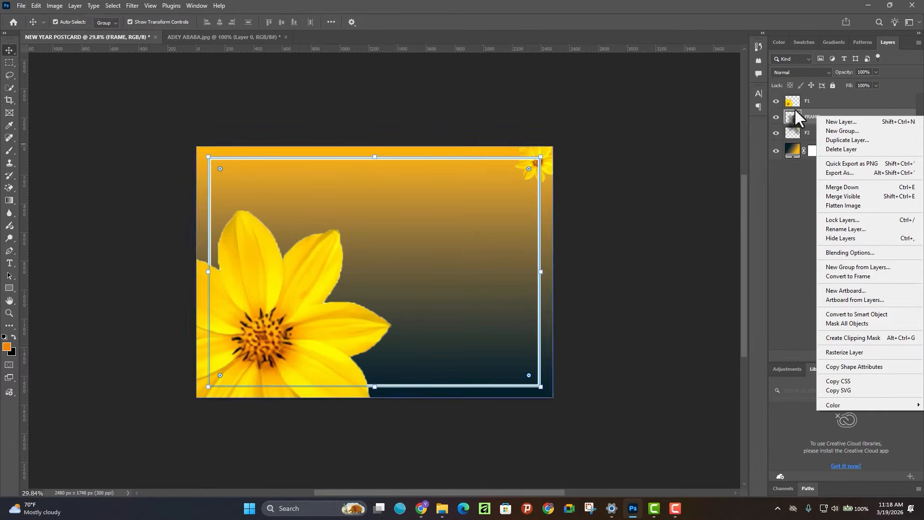
{"action": "left_click", "coordinate": [854, 253]}
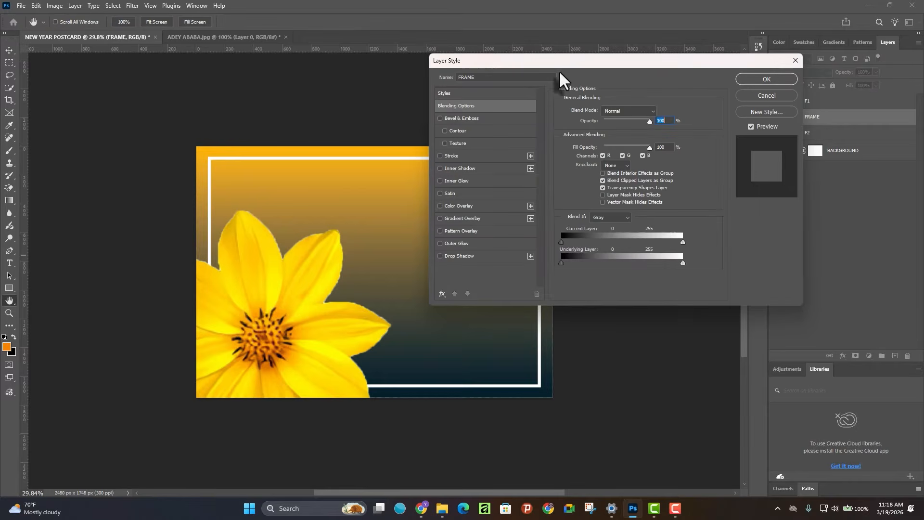
{"action": "left_click", "coordinate": [767, 96]}
{"action": "key", "text": "v"}
{"action": "left_click", "coordinate": [872, 153]}
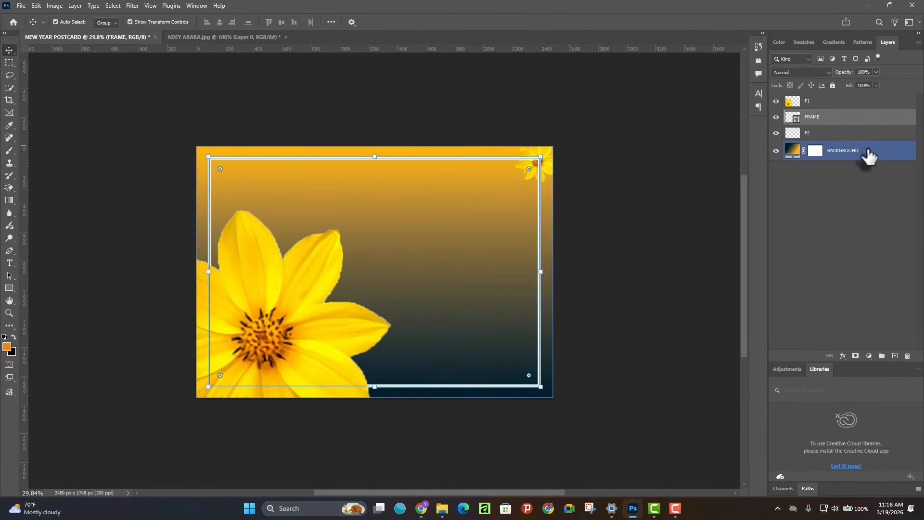
{"action": "left_click", "coordinate": [832, 117]}
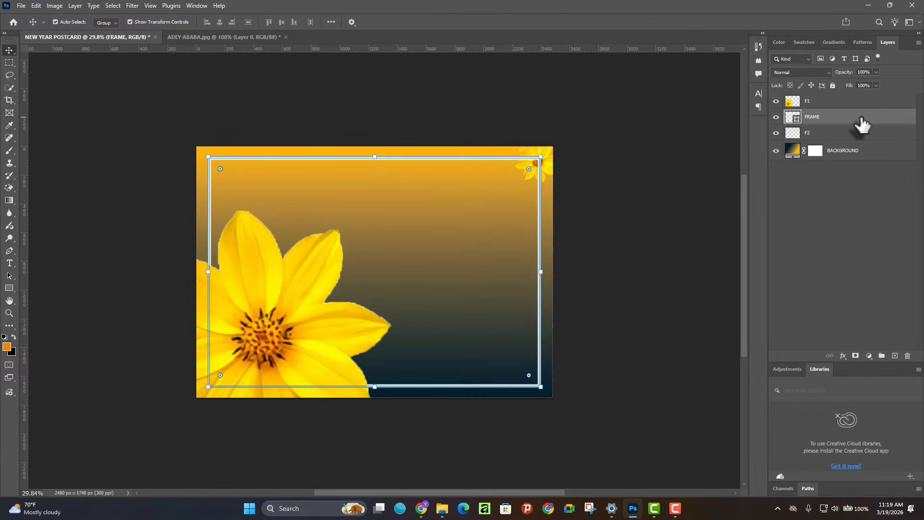
{"action": "double_click", "coordinate": [861, 121]}
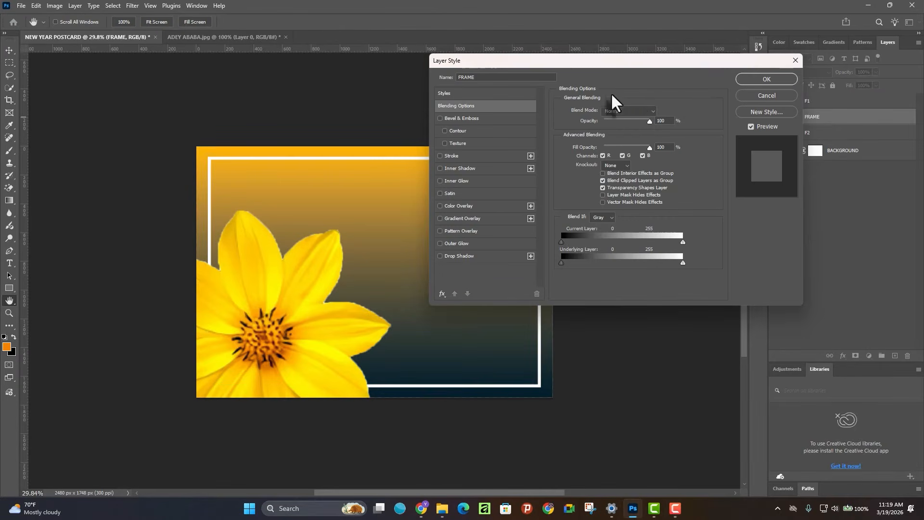
{"action": "key", "text": "v"}
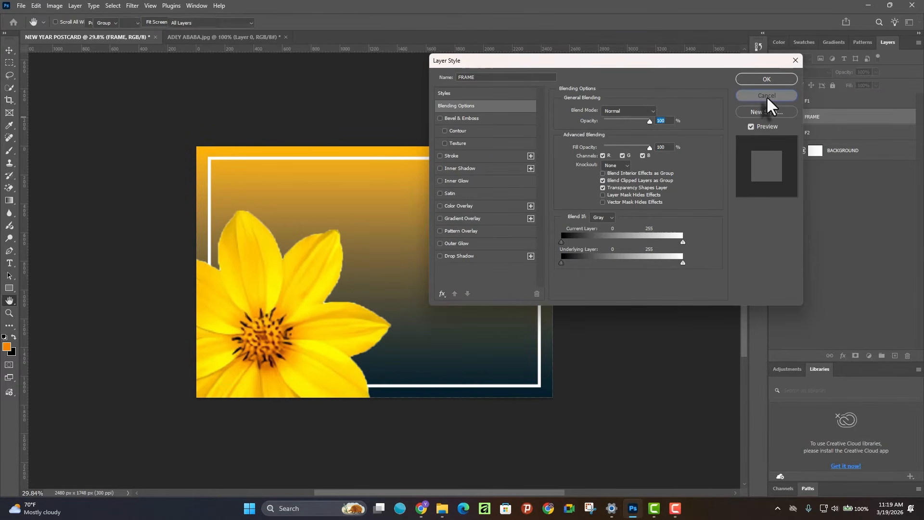
{"action": "left_click", "coordinate": [767, 95]}
Open the FRAME layer's blending options and enable a Gradient Overlay, keeping the card visible beside the dialog
{"action": "left_click", "coordinate": [842, 355]}
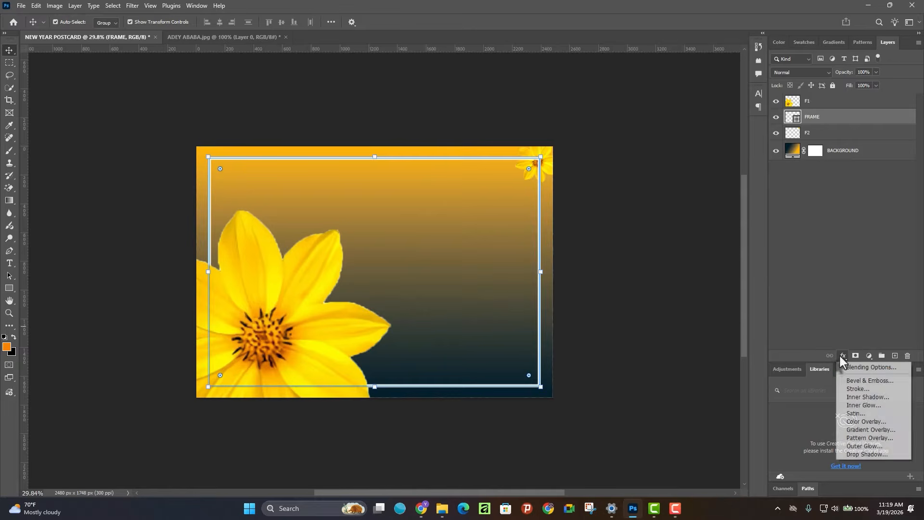
{"action": "left_click", "coordinate": [875, 367]}
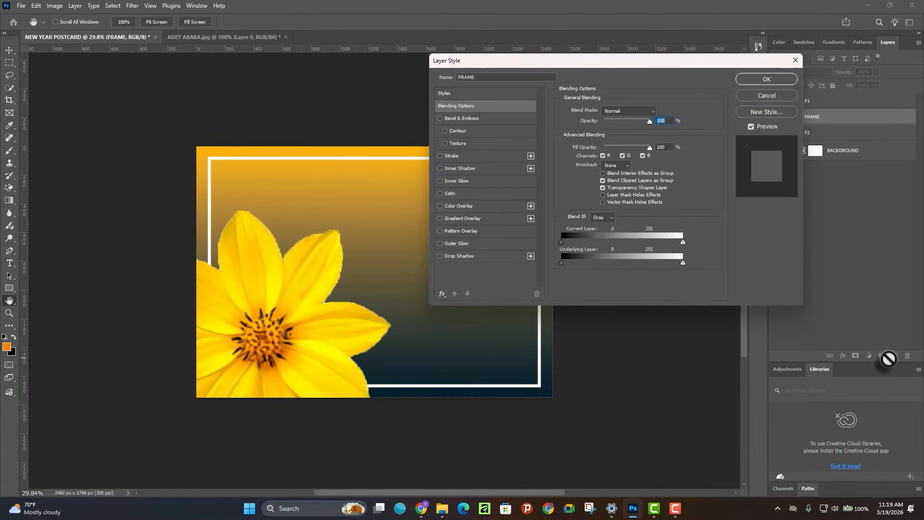
{"action": "left_click_drag", "start_coordinate": [524, 61], "coordinate": [557, 52]}
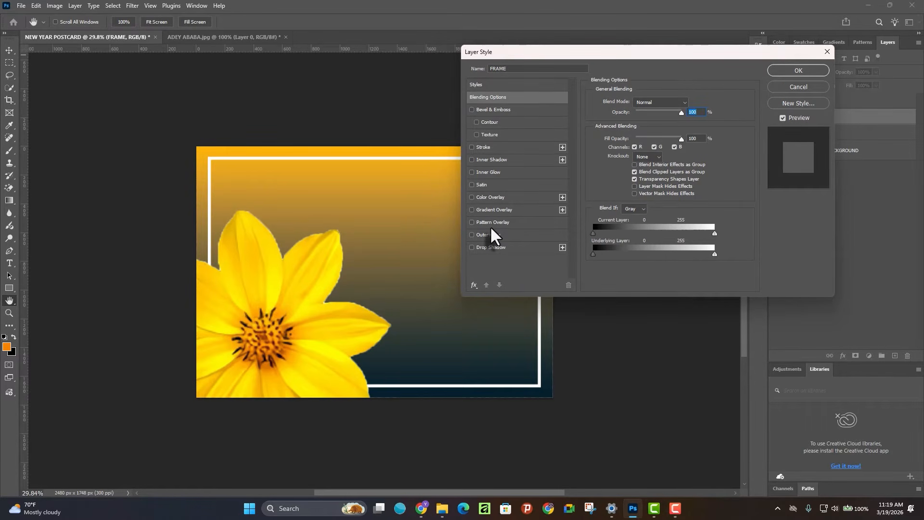
{"action": "left_click_drag", "start_coordinate": [542, 51], "coordinate": [577, 54]}
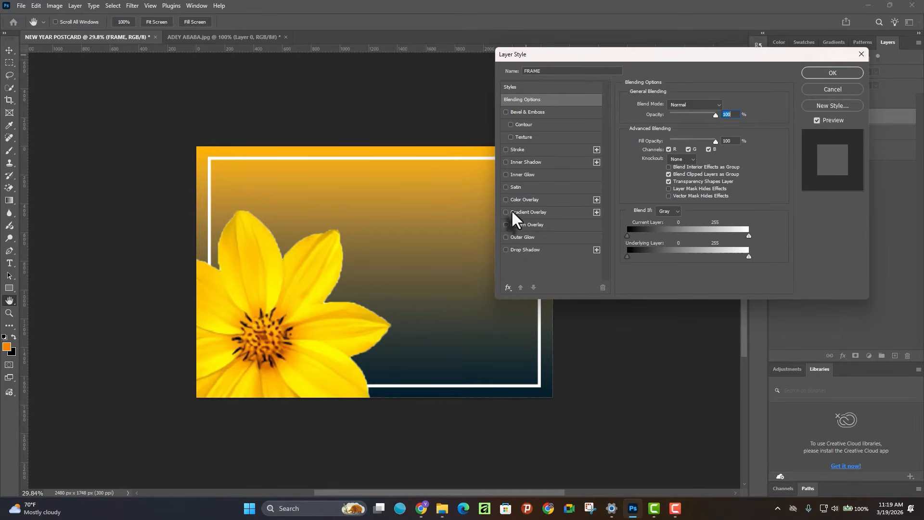
{"action": "left_click", "coordinate": [530, 211]}
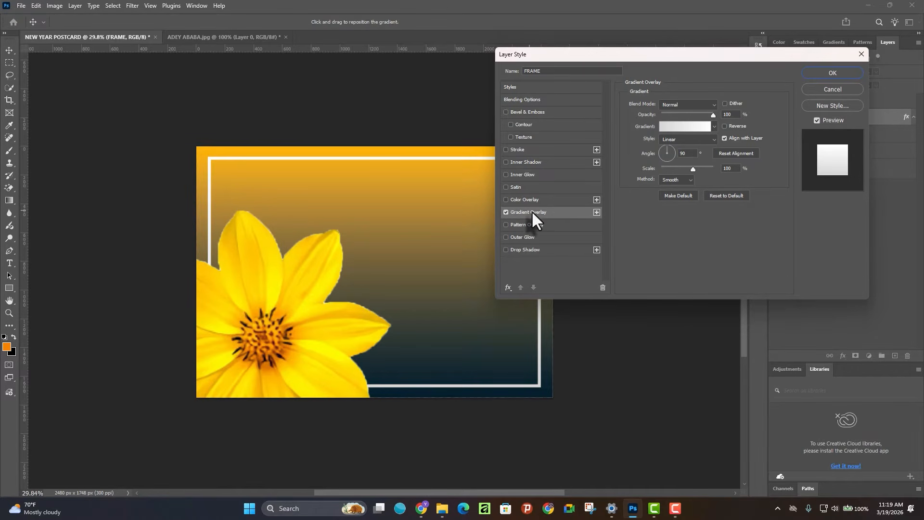
{"action": "left_click_drag", "start_coordinate": [662, 52], "coordinate": [712, 77]}
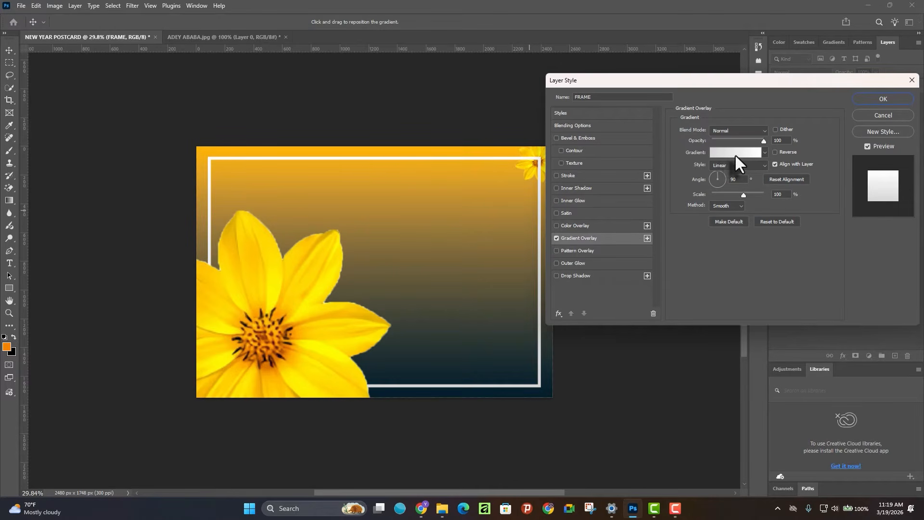
Open the overlay's gradient for editing and bring up the colour of its grey start stop
{"action": "left_click", "coordinate": [733, 153]}
{"action": "left_click_drag", "start_coordinate": [609, 41], "coordinate": [707, 95]}
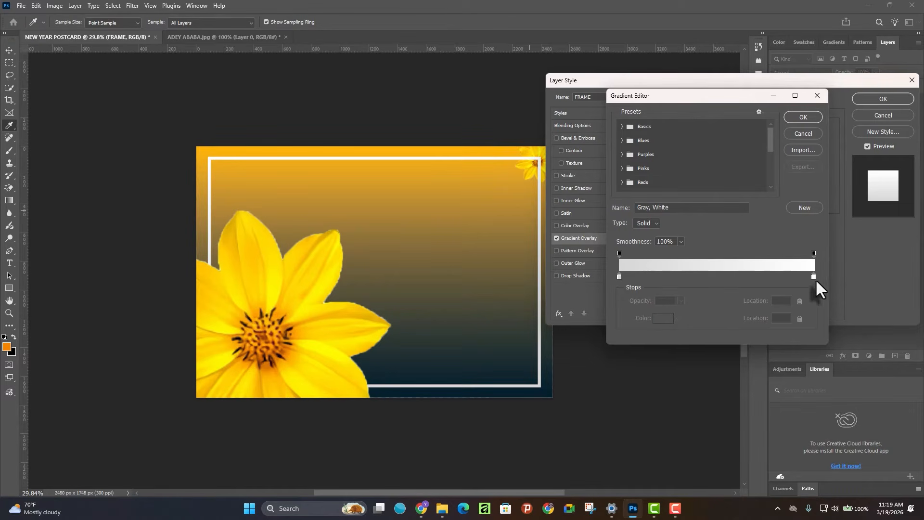
{"action": "left_click", "coordinate": [619, 277]}
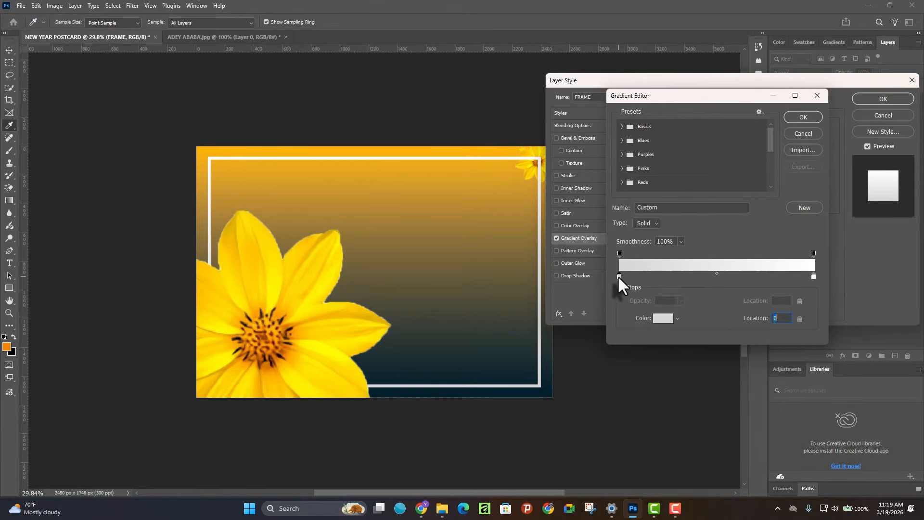
{"action": "double_click", "coordinate": [619, 278]}
{"action": "left_click_drag", "start_coordinate": [611, 90], "coordinate": [729, 157]}
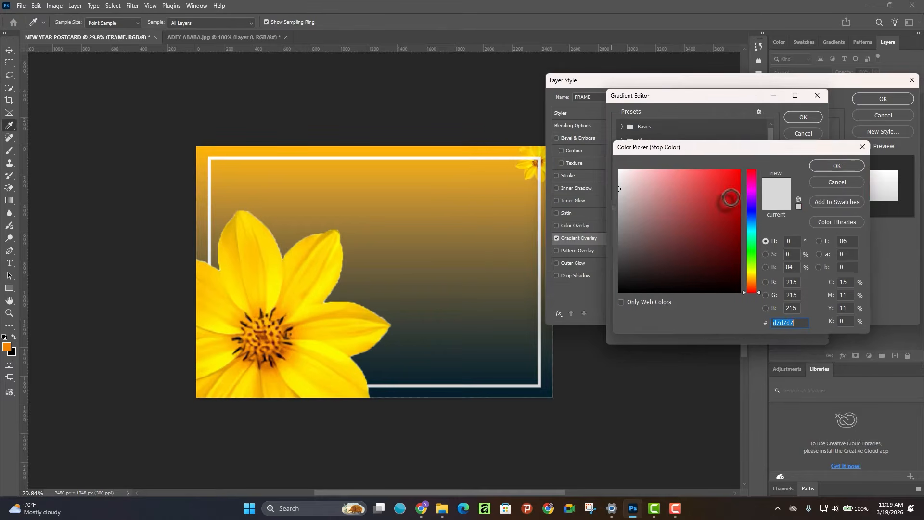
Try red and teal shades for the gradient's start stop
{"action": "left_click", "coordinate": [728, 198]}
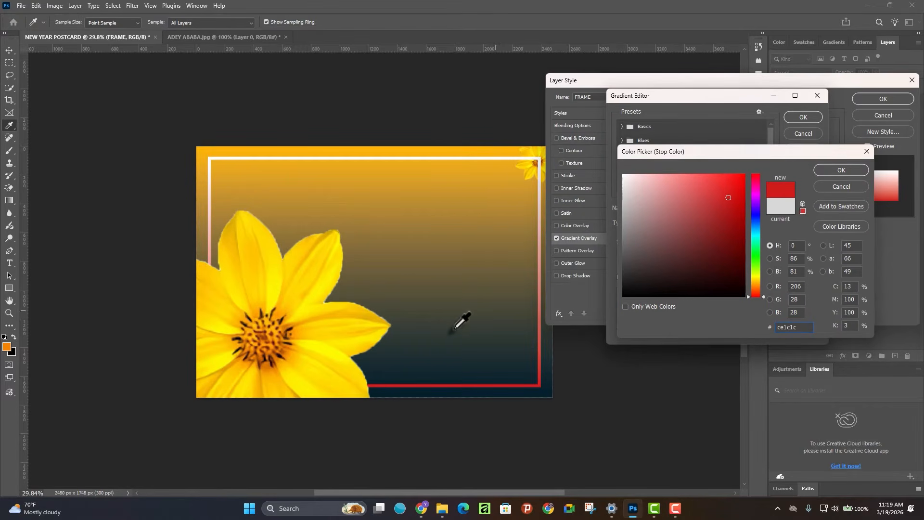
{"action": "left_click", "coordinate": [740, 176]}
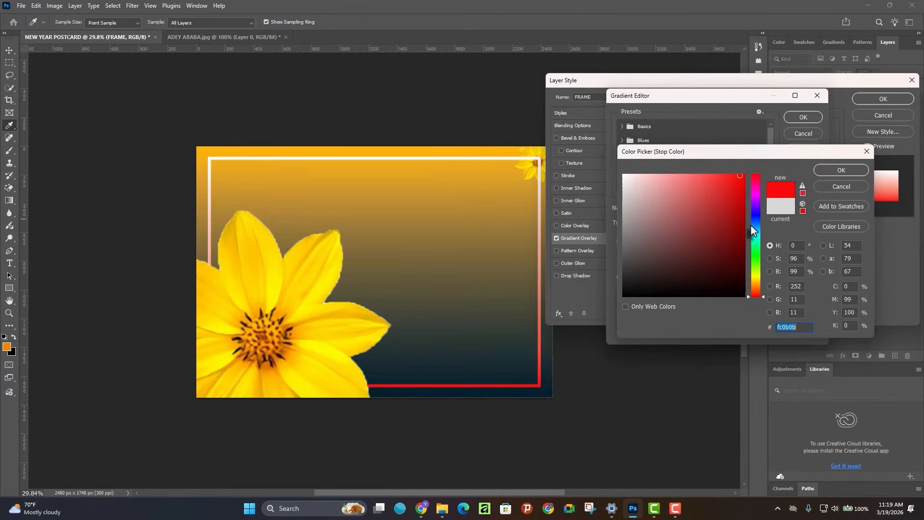
{"action": "left_click_drag", "start_coordinate": [754, 234], "coordinate": [754, 237]}
{"action": "left_click", "coordinate": [724, 195]}
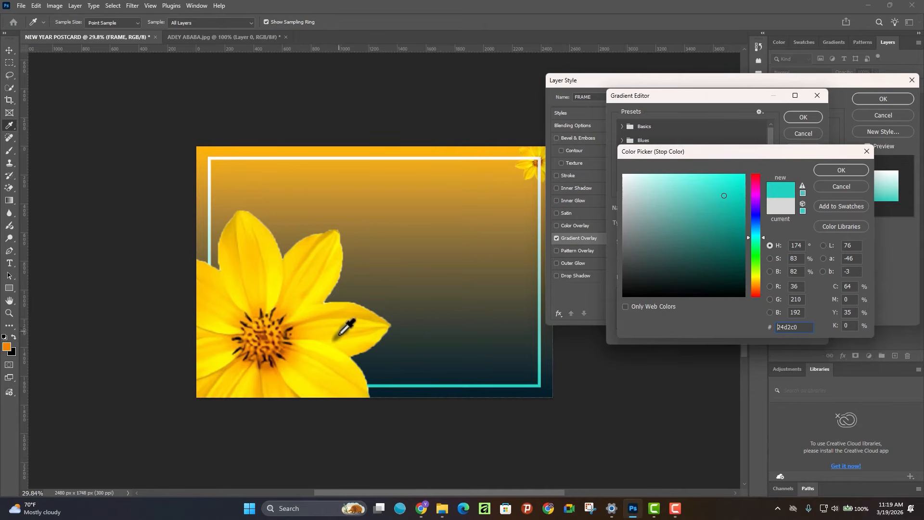
Set the gradient's start stop to a golden yellow sampled from the large flower's petals
{"action": "left_click", "coordinate": [314, 351]}
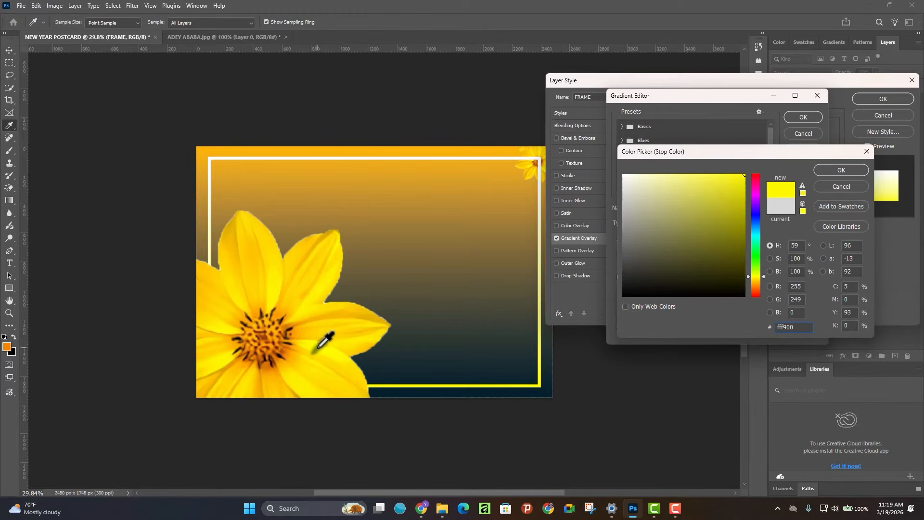
{"action": "left_click", "coordinate": [327, 153]}
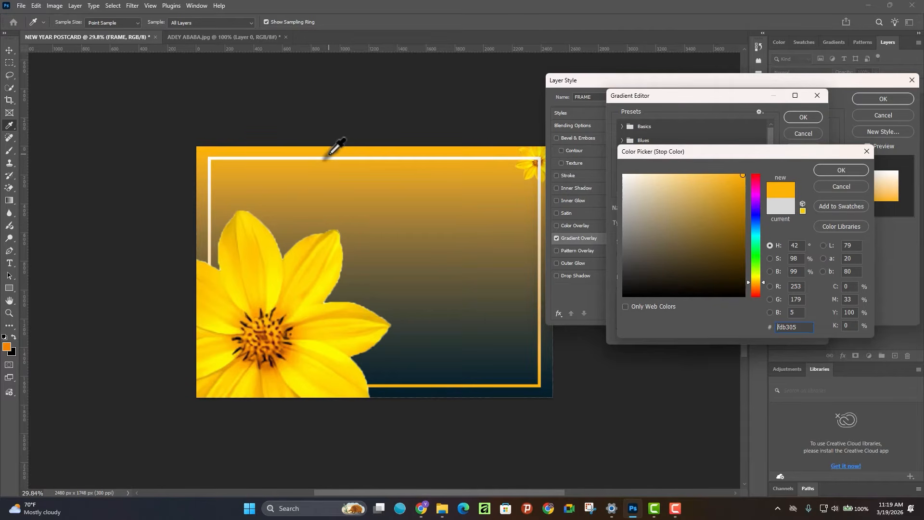
{"action": "left_click", "coordinate": [349, 372]}
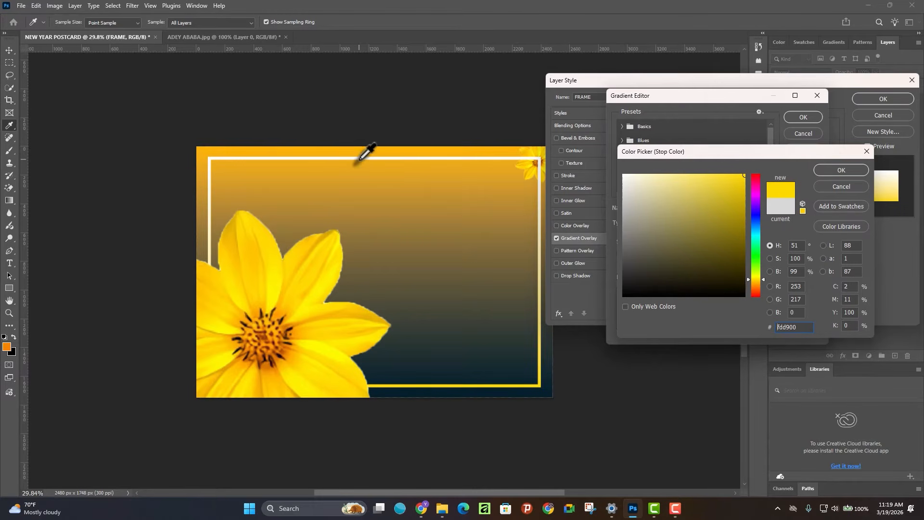
{"action": "left_click", "coordinate": [342, 368]}
{"action": "left_click", "coordinate": [342, 368]}
{"action": "left_click", "coordinate": [837, 169]}
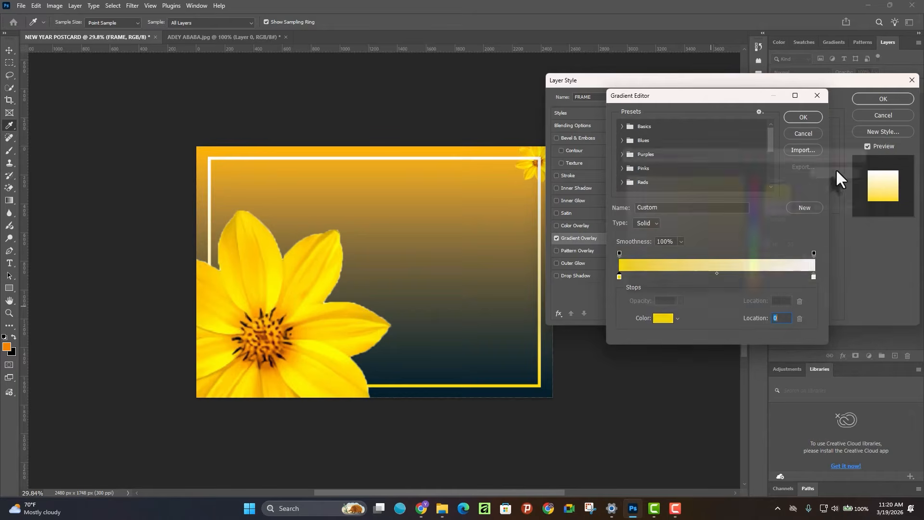
Set the gradient's end stop to pure white and accept the yellow-to-white gradient
{"action": "left_click", "coordinate": [813, 276]}
{"action": "double_click", "coordinate": [813, 276]}
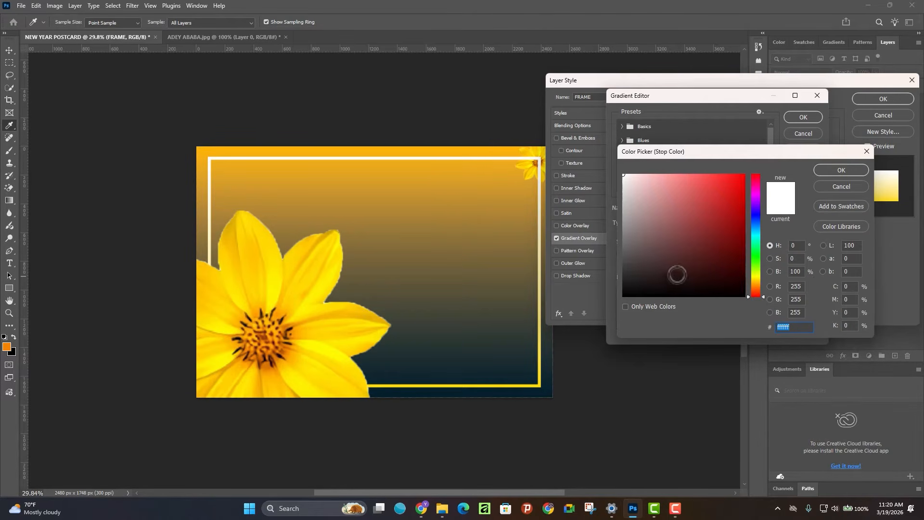
{"action": "mouse_move", "coordinate": [630, 191]}
{"action": "left_mouse_down"}
{"action": "mouse_move", "coordinate": [617, 163]}
{"action": "mouse_move", "coordinate": [630, 185]}
{"action": "mouse_move", "coordinate": [600, 159]}
{"action": "left_mouse_up"}
{"action": "left_click", "coordinate": [856, 169]}
{"action": "left_click", "coordinate": [803, 118]}
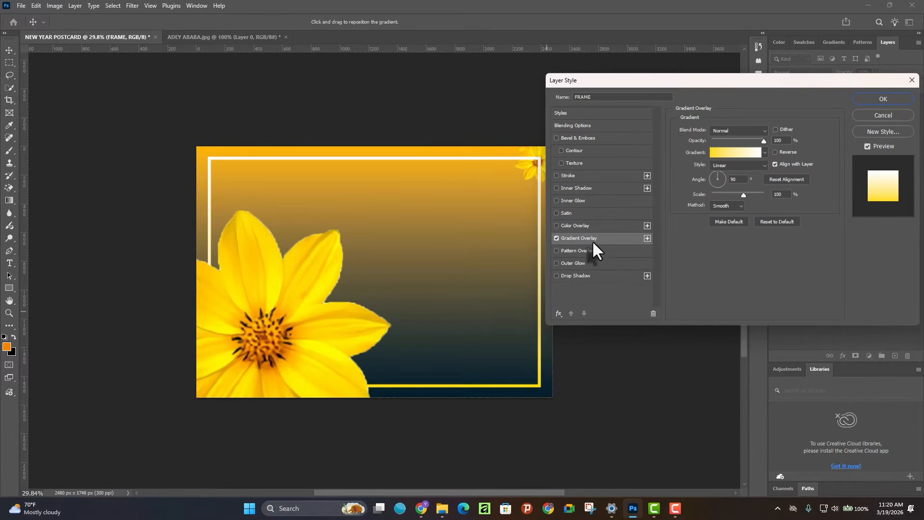
Add a drop shadow to the frame with a 61° angle, 12 px distance, 0% spread and 13 px size
{"action": "left_click", "coordinate": [580, 275]}
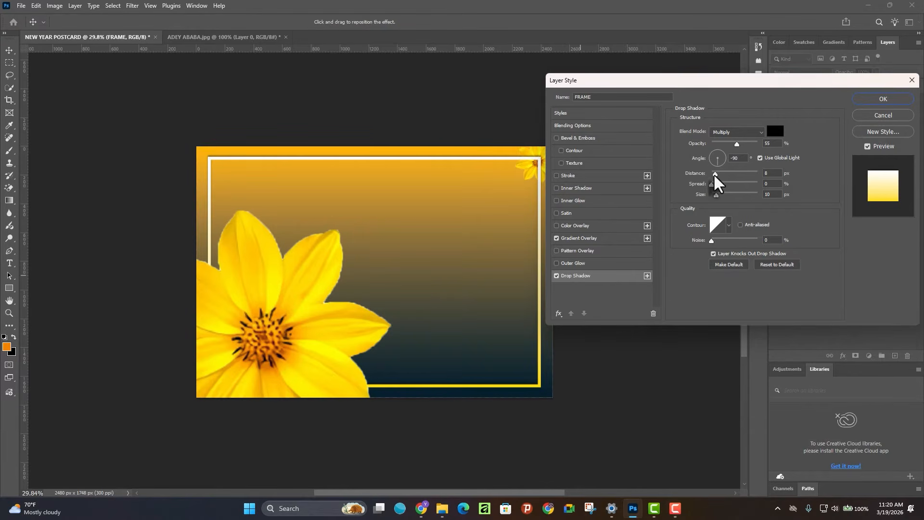
{"action": "mouse_move", "coordinate": [715, 175]}
{"action": "left_mouse_down"}
{"action": "mouse_move", "coordinate": [744, 176]}
{"action": "mouse_move", "coordinate": [699, 176]}
{"action": "mouse_move", "coordinate": [725, 190]}
{"action": "mouse_move", "coordinate": [720, 198]}
{"action": "mouse_move", "coordinate": [736, 200]}
{"action": "mouse_move", "coordinate": [718, 200]}
{"action": "mouse_move", "coordinate": [720, 176]}
{"action": "mouse_move", "coordinate": [707, 177]}
{"action": "mouse_move", "coordinate": [728, 149]}
{"action": "mouse_move", "coordinate": [721, 177]}
{"action": "left_mouse_up"}
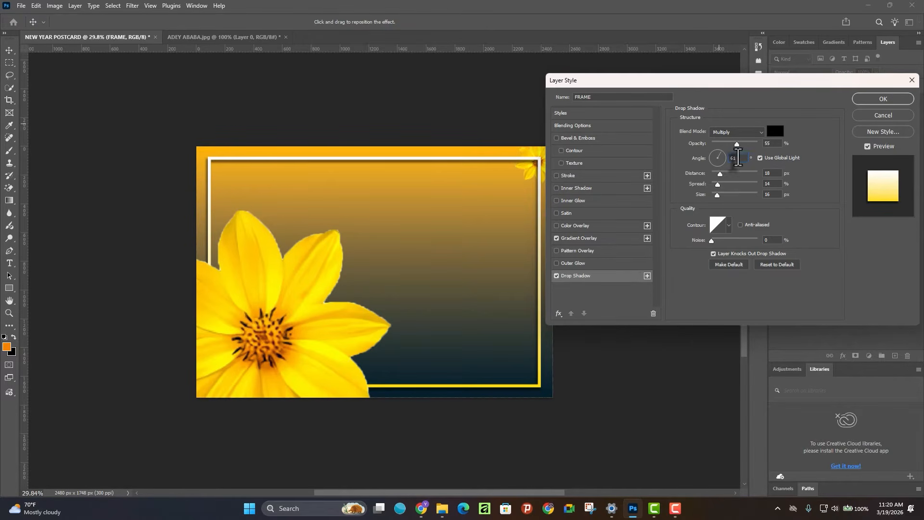
{"action": "left_click_drag", "start_coordinate": [721, 174], "coordinate": [707, 187]}
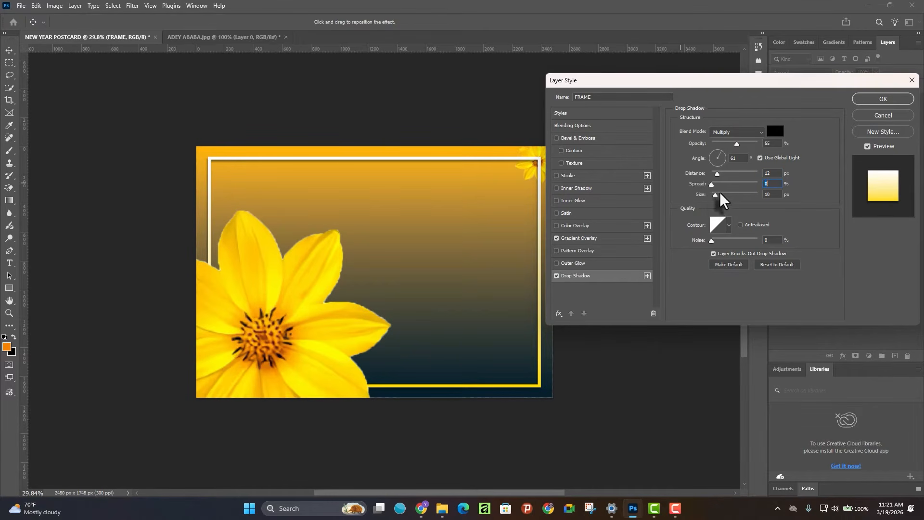
{"action": "mouse_move", "coordinate": [716, 195]}
{"action": "left_mouse_down"}
{"action": "mouse_move", "coordinate": [737, 194]}
{"action": "mouse_move", "coordinate": [703, 196]}
{"action": "mouse_move", "coordinate": [717, 195]}
{"action": "left_mouse_up"}
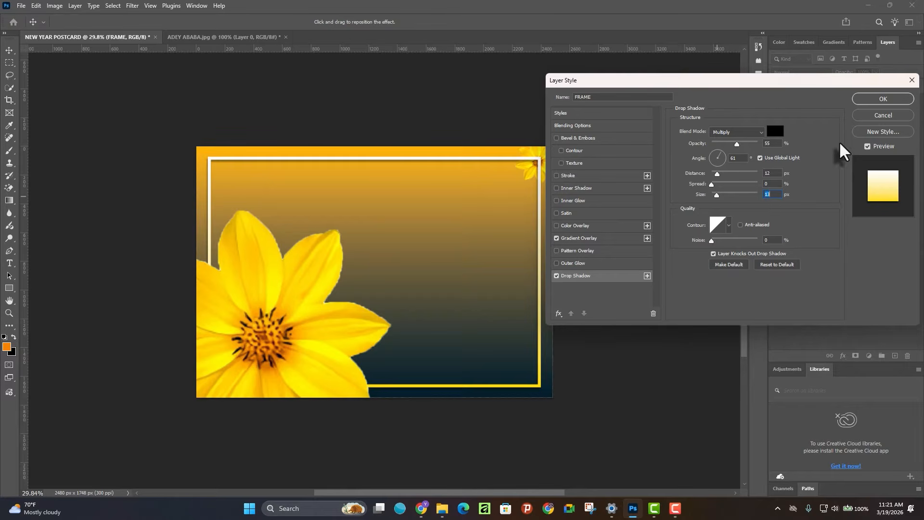
Compare the frame with and without its drop shadow, keep the shadow enabled and accept the layer style
{"action": "left_click", "coordinate": [555, 275]}
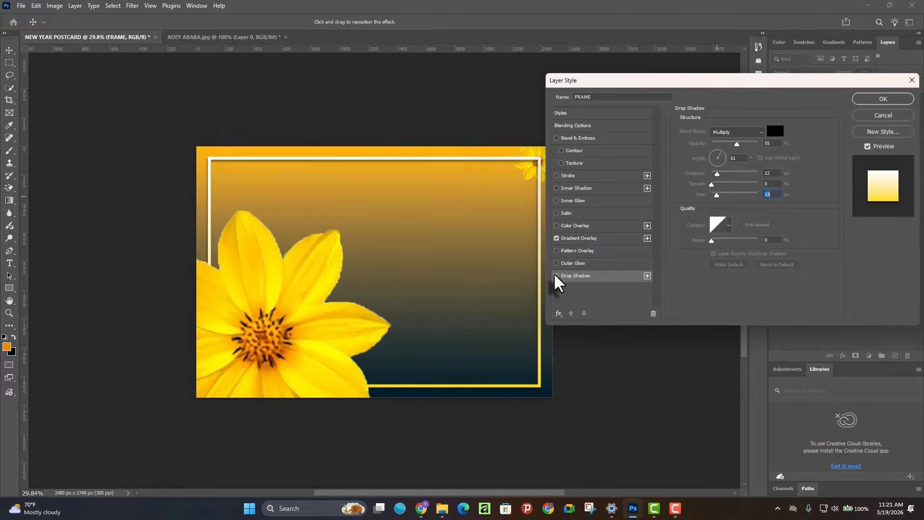
{"action": "left_click", "coordinate": [555, 275]}
{"action": "left_click", "coordinate": [555, 275]}
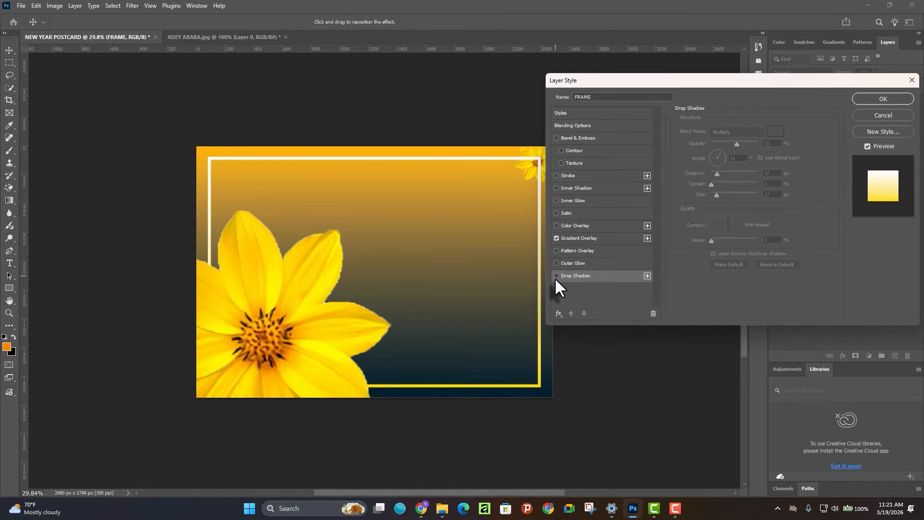
{"action": "left_click", "coordinate": [556, 277]}
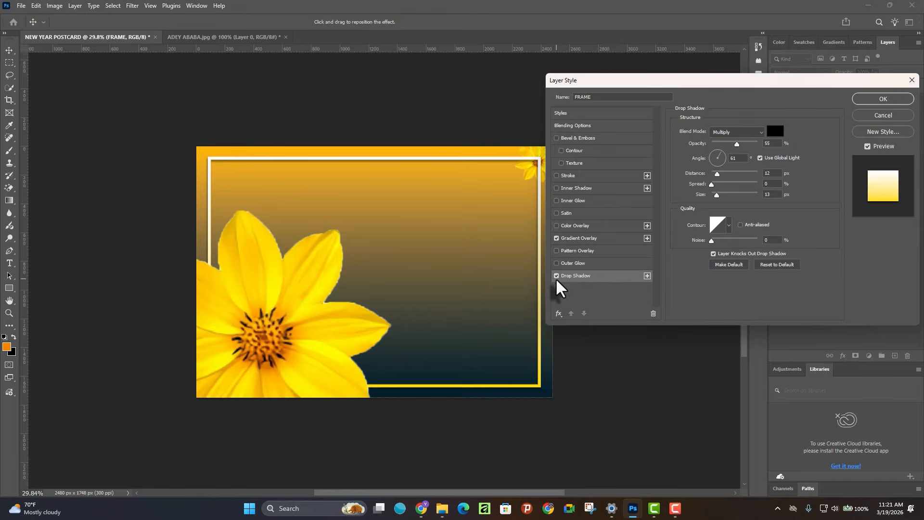
{"action": "left_click", "coordinate": [885, 99]}
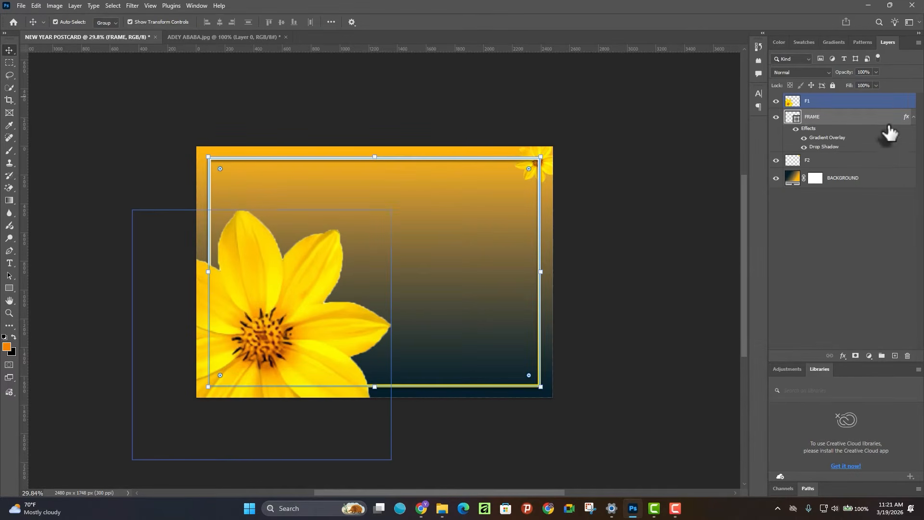
{"action": "left_click", "coordinate": [913, 117]}
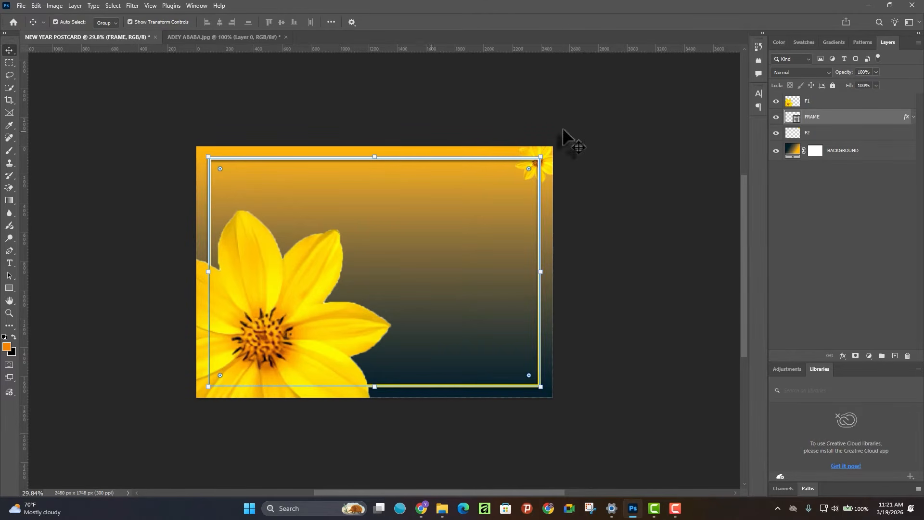
{"action": "left_click", "coordinate": [111, 169]}
{"action": "left_click", "coordinate": [676, 510]}
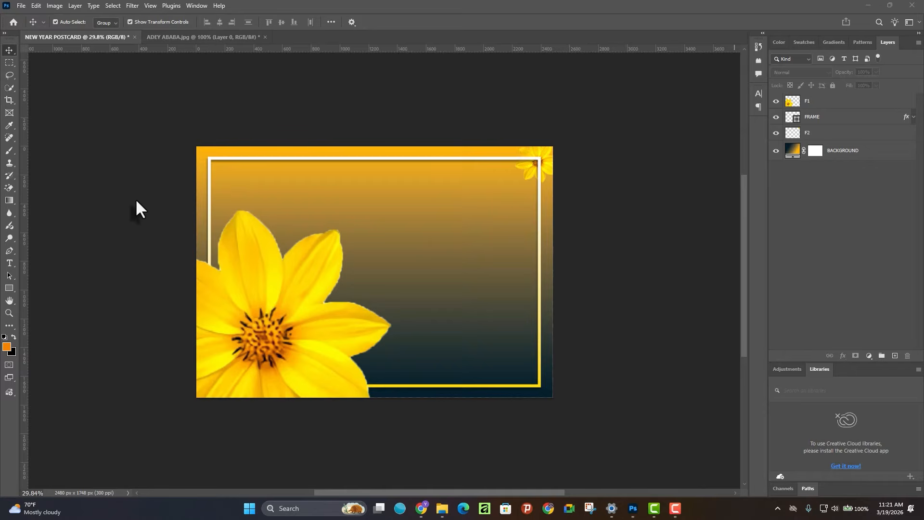
Add the text HAPPY in Impact Regular at 150 pt in the upper part of the postcard
{"action": "left_click", "coordinate": [9, 261]}
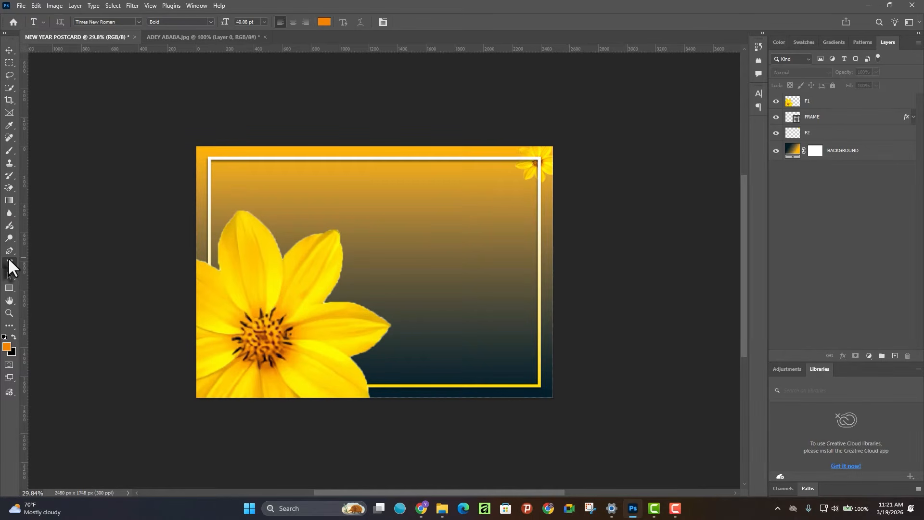
{"action": "left_click", "coordinate": [340, 203]}
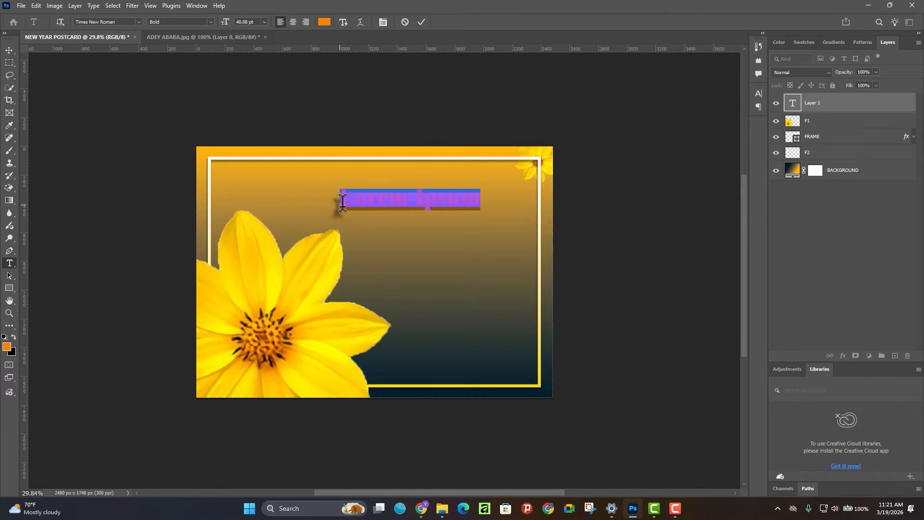
{"action": "left_click", "coordinate": [117, 22]}
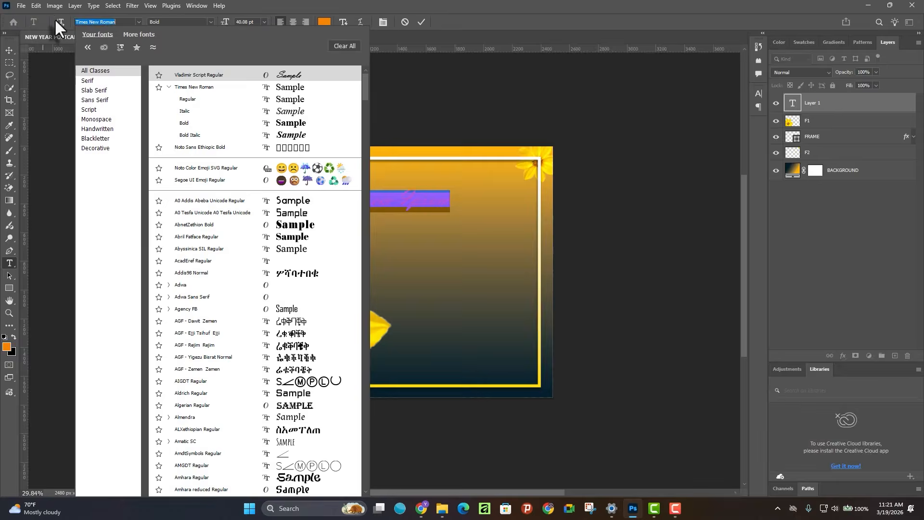
{"action": "type", "text": "im"}
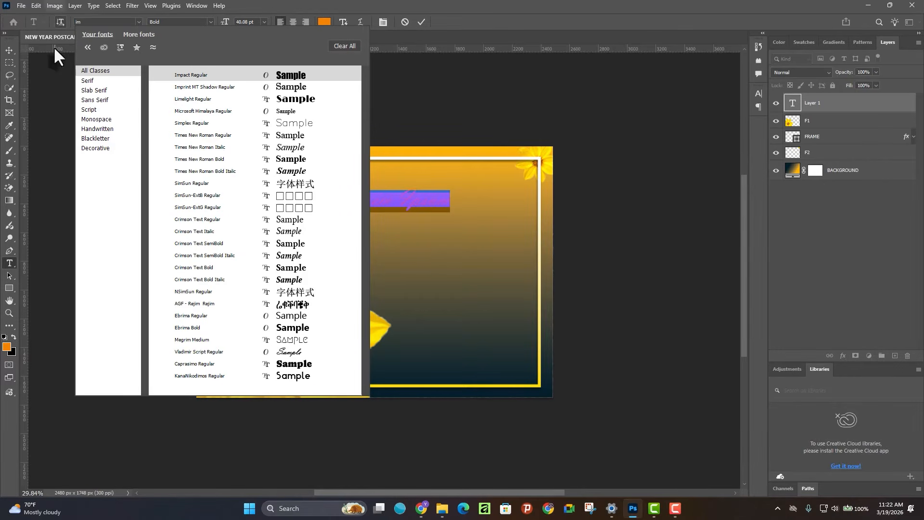
{"action": "left_click", "coordinate": [199, 74]}
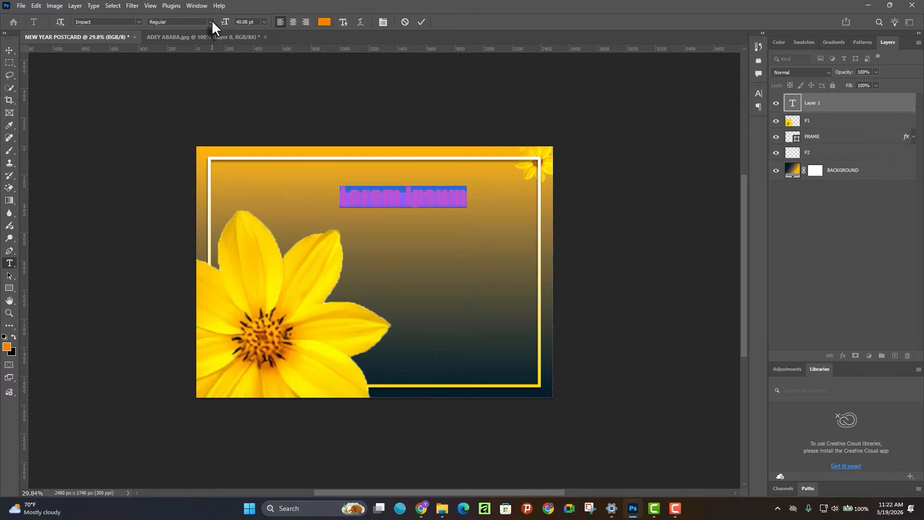
{"action": "left_click", "coordinate": [263, 21]}
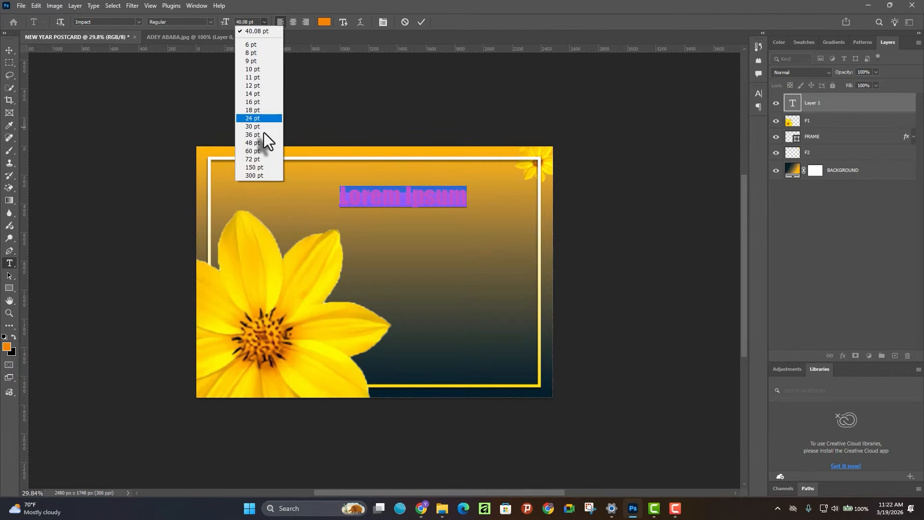
{"action": "left_click", "coordinate": [255, 168]}
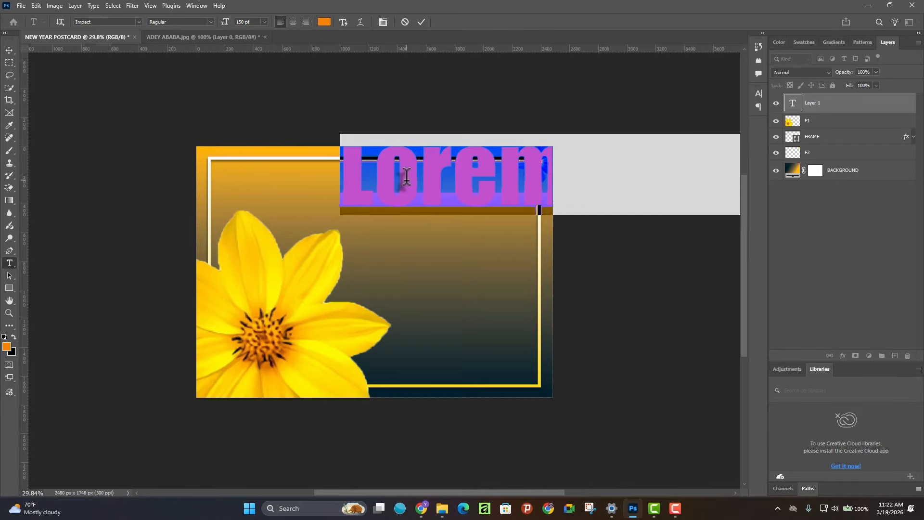
{"action": "type", "text": "HAPP"}
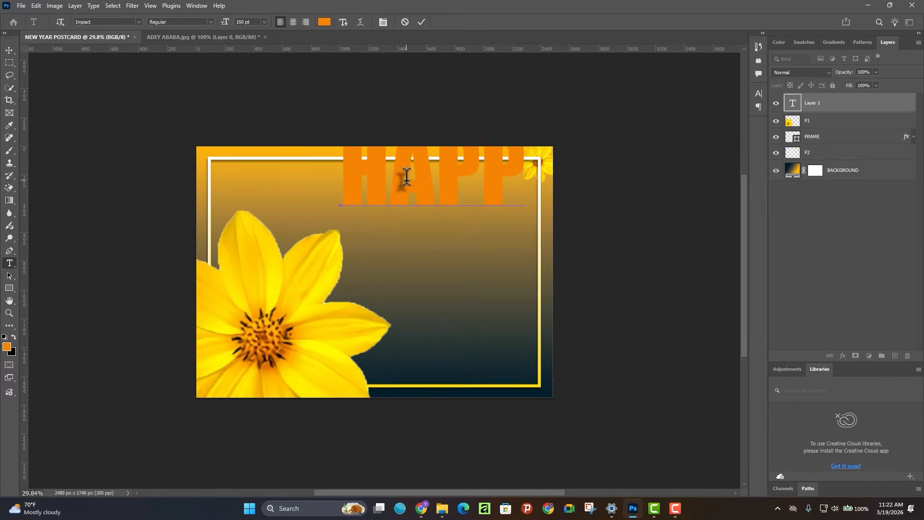
{"action": "type", "text": "Y"}
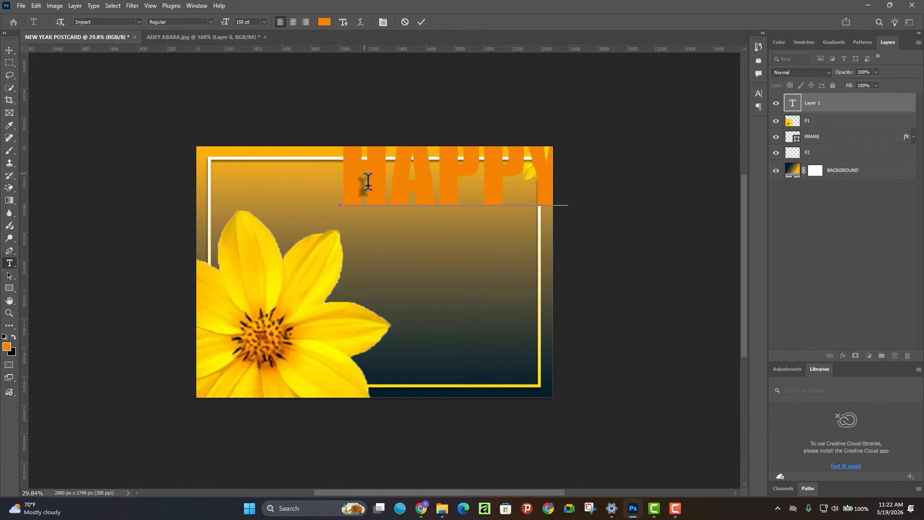
Recolour the HAPPY text to the dark teal 1f2f31 sampled from the lower part of the background gradient
{"action": "double_click", "coordinate": [383, 183]}
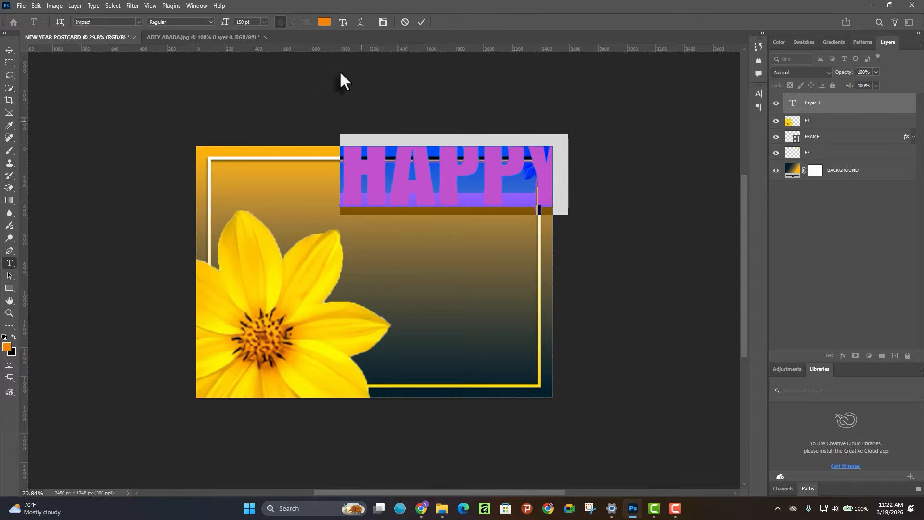
{"action": "left_click", "coordinate": [324, 22]}
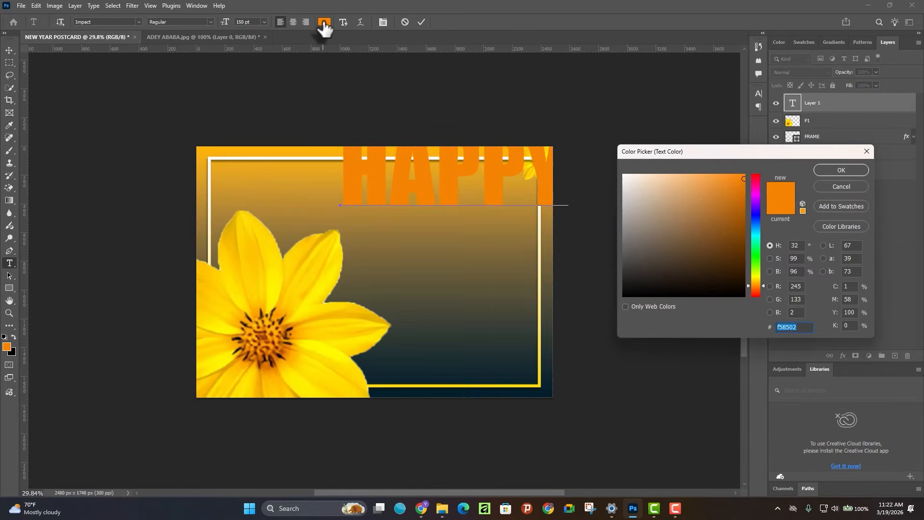
{"action": "left_click", "coordinate": [502, 393]}
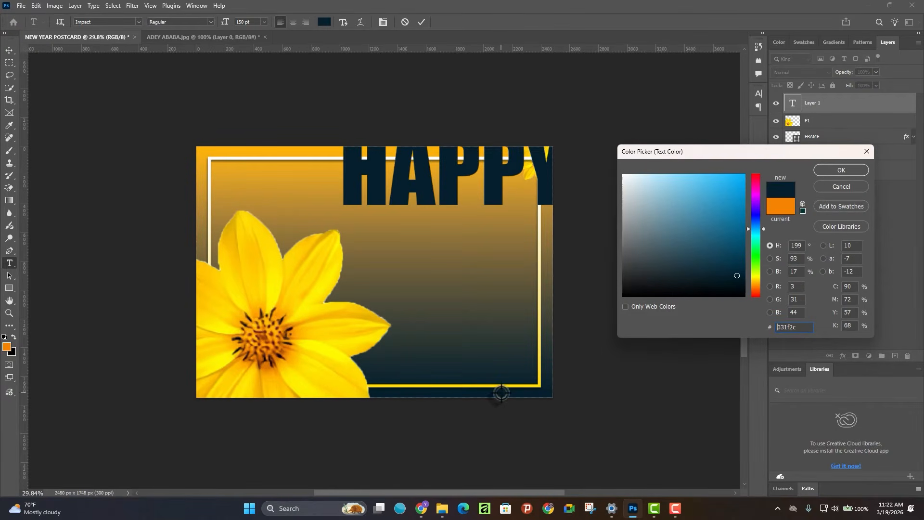
{"action": "left_click", "coordinate": [489, 374]}
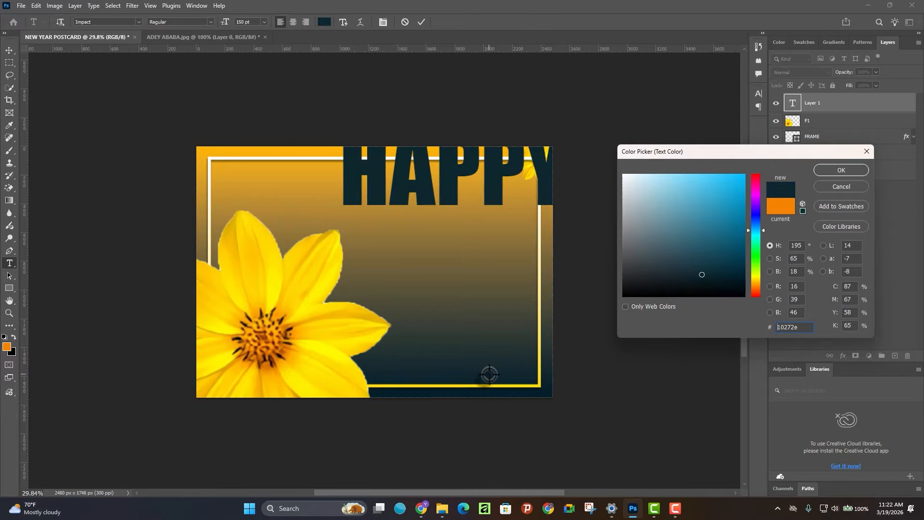
{"action": "left_click", "coordinate": [489, 399]}
{"action": "left_click", "coordinate": [488, 375]}
{"action": "left_click", "coordinate": [486, 359]}
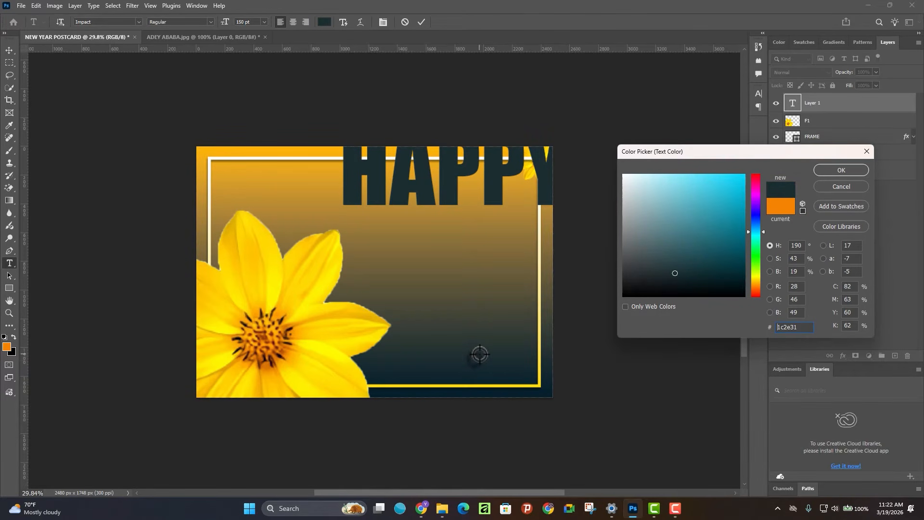
{"action": "mouse_move", "coordinate": [475, 364]}
{"action": "left_mouse_down"}
{"action": "mouse_move", "coordinate": [489, 345]}
{"action": "mouse_move", "coordinate": [470, 321]}
{"action": "mouse_move", "coordinate": [469, 357]}
{"action": "mouse_move", "coordinate": [476, 355]}
{"action": "left_mouse_up"}
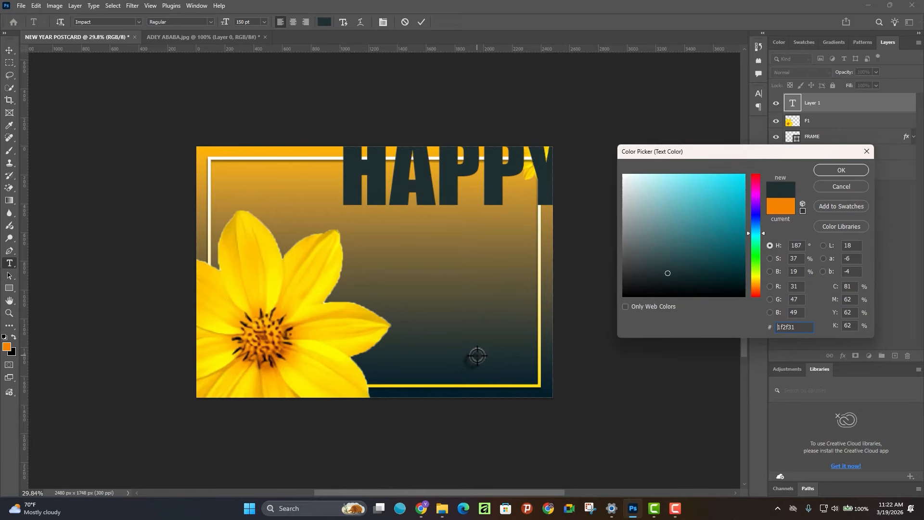
{"action": "left_click", "coordinate": [848, 168]}
Scale the HAPPY text to about 82% and position it just inside the frame's upper edge
{"action": "left_click", "coordinate": [9, 50]}
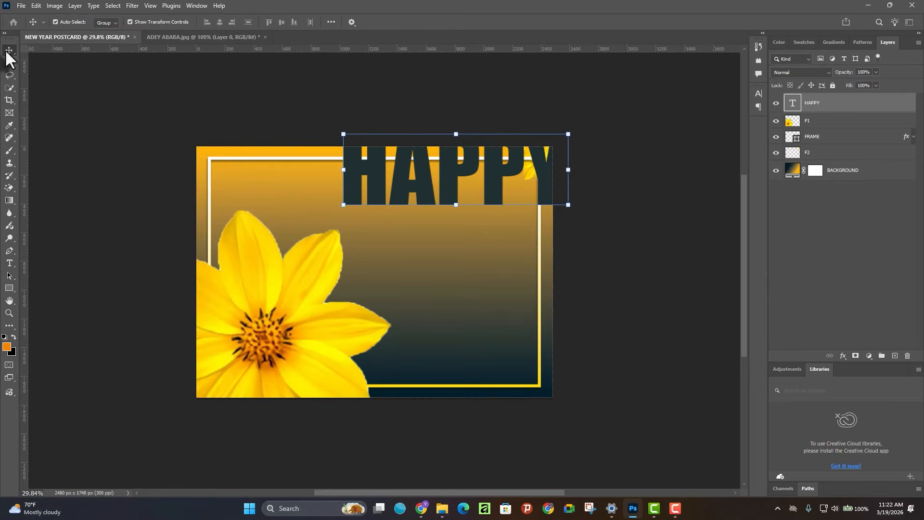
{"action": "left_click_drag", "start_coordinate": [413, 195], "coordinate": [356, 224]}
{"action": "left_click_drag", "start_coordinate": [514, 239], "coordinate": [470, 261]}
{"action": "left_click_drag", "start_coordinate": [374, 222], "coordinate": [402, 212]}
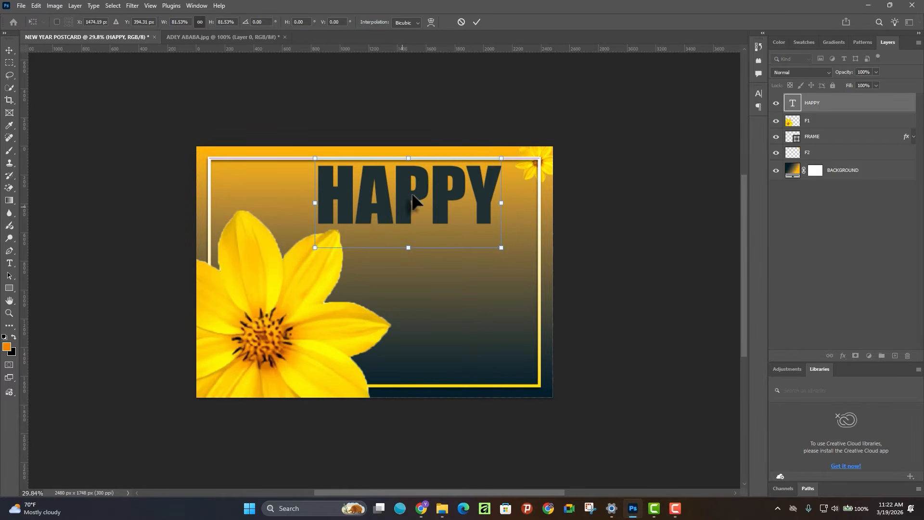
{"action": "left_click", "coordinate": [476, 22]}
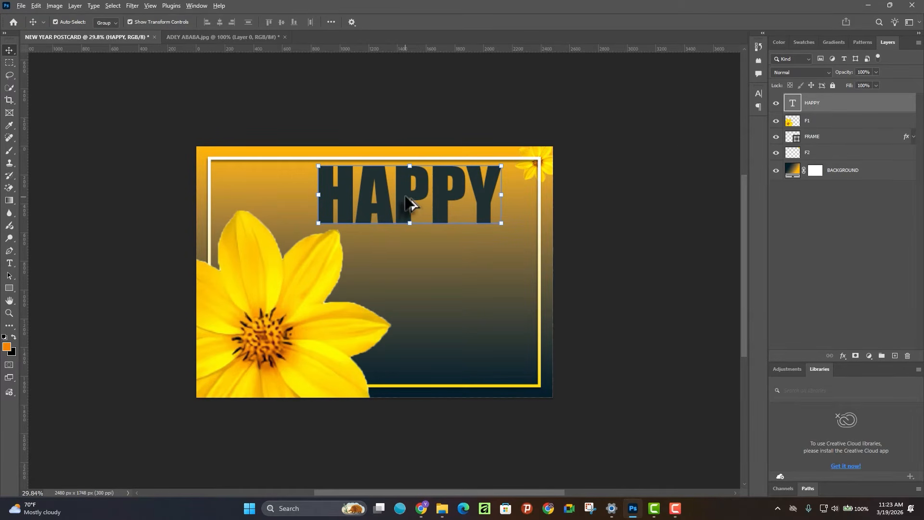
Duplicate the HAPPY text below the original and set the copy's colour to white (ffffff)
{"action": "left_click_drag", "start_coordinate": [412, 206], "coordinate": [404, 283]}
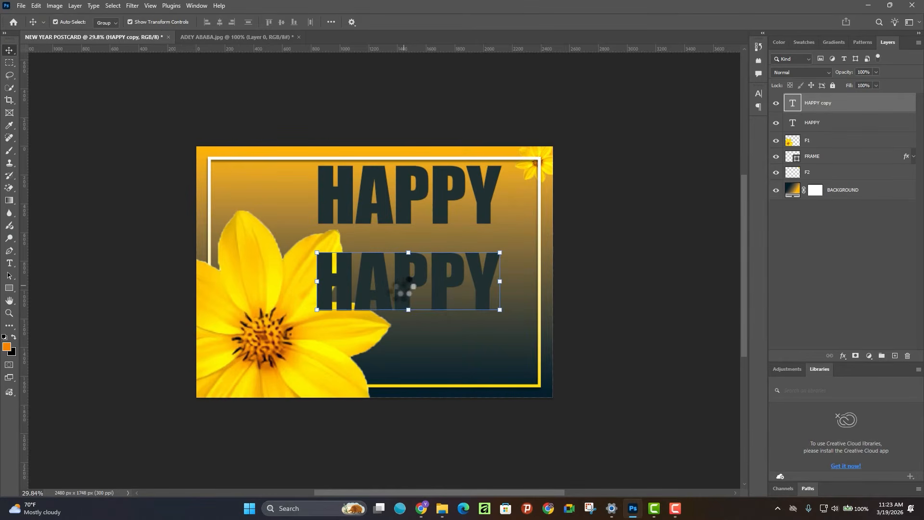
{"action": "double_click", "coordinate": [406, 284]}
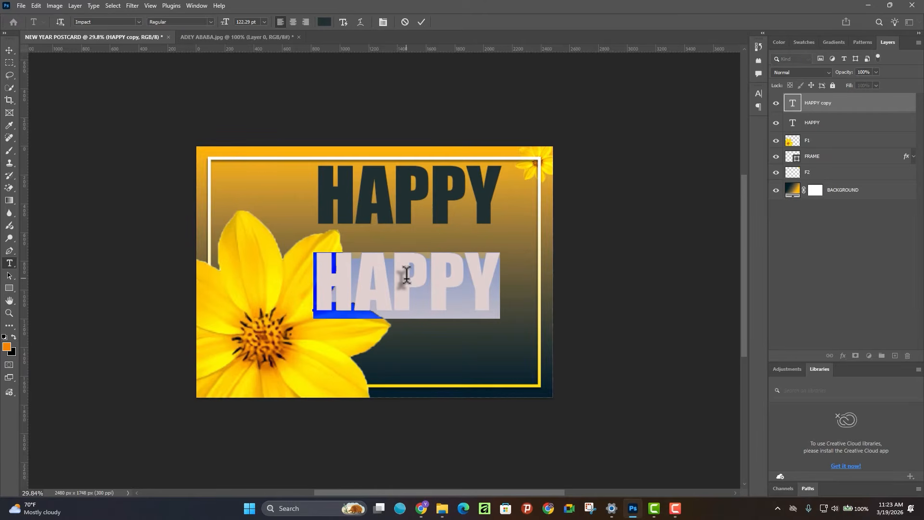
{"action": "left_click", "coordinate": [324, 22]}
{"action": "left_click_drag", "start_coordinate": [628, 183], "coordinate": [619, 168]}
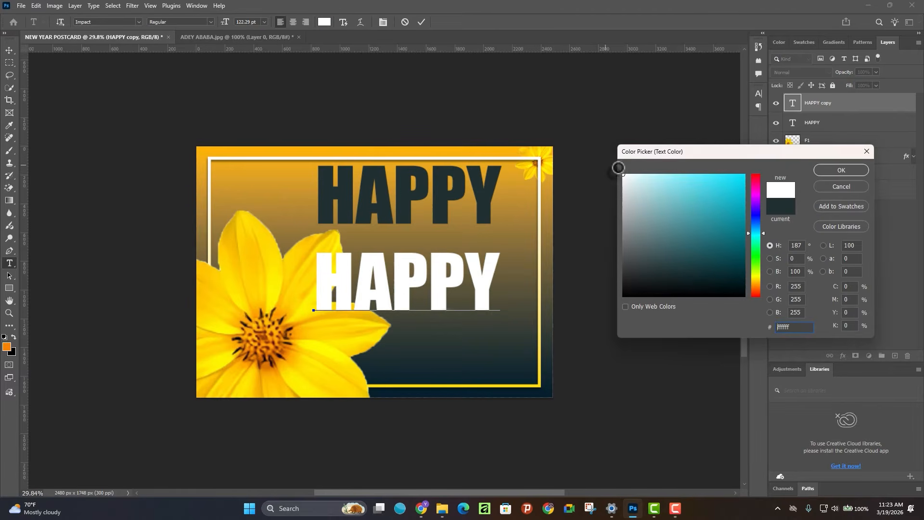
{"action": "left_click", "coordinate": [816, 170]}
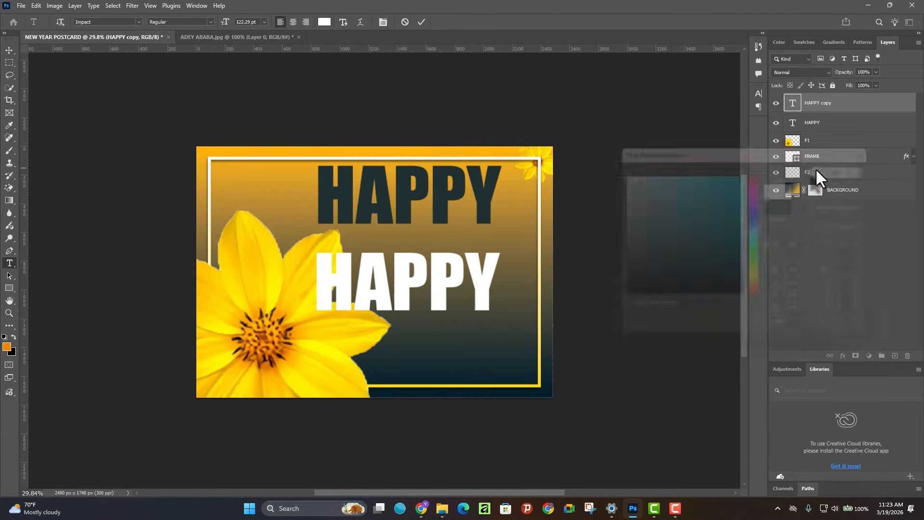
{"action": "left_click", "coordinate": [322, 23]}
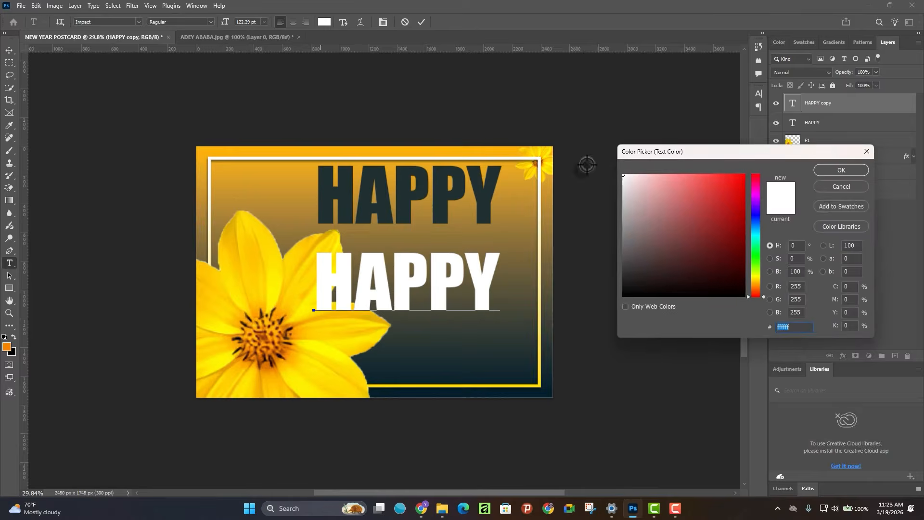
{"action": "left_click", "coordinate": [839, 168]}
Set the white HAPPY copy in Vladimir Script Regular at 72 pt
{"action": "left_click", "coordinate": [122, 22]}
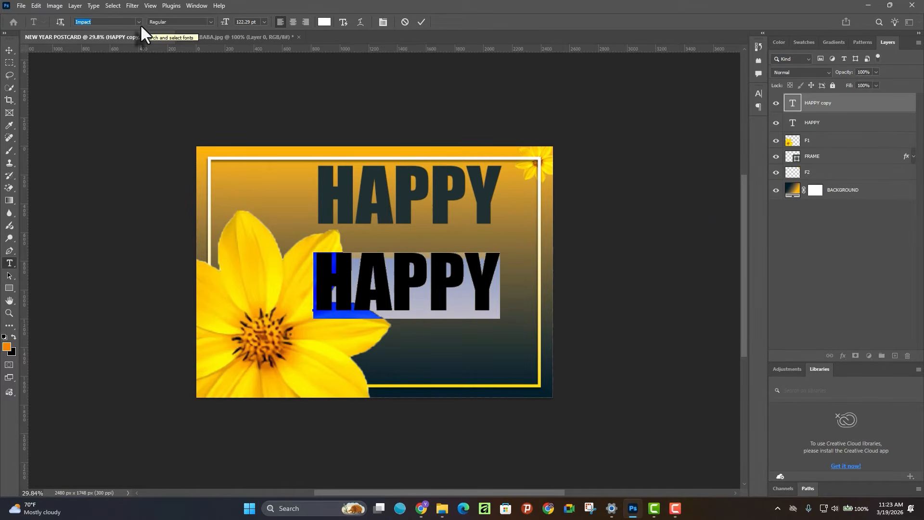
{"action": "type", "text": "vla"}
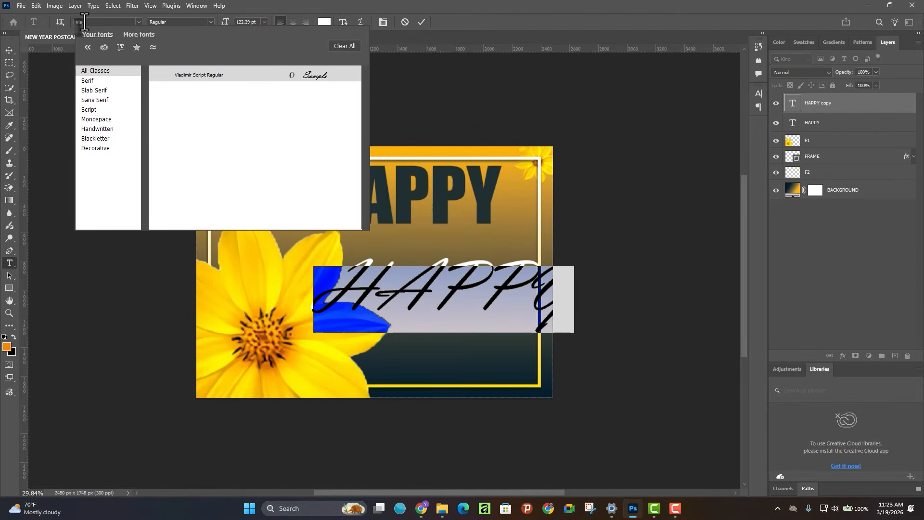
{"action": "left_click", "coordinate": [225, 76]}
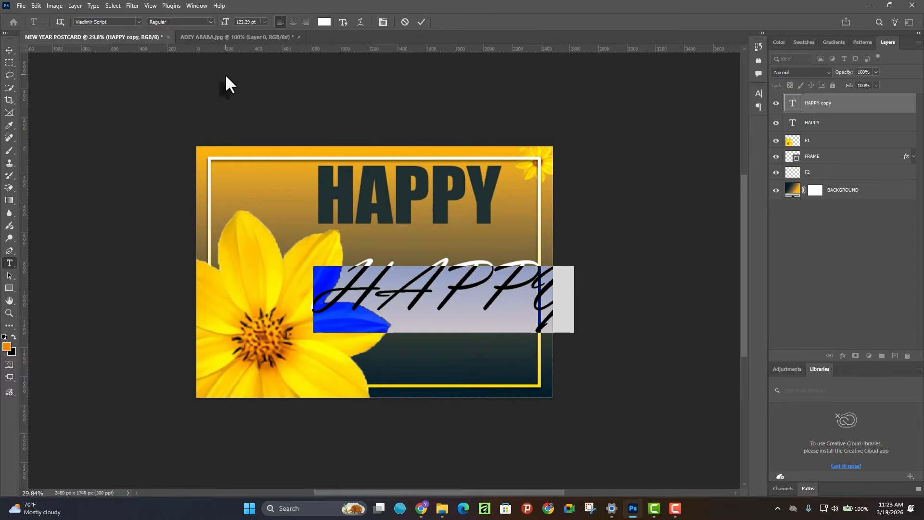
{"action": "left_click", "coordinate": [264, 22]}
{"action": "left_click", "coordinate": [262, 160]}
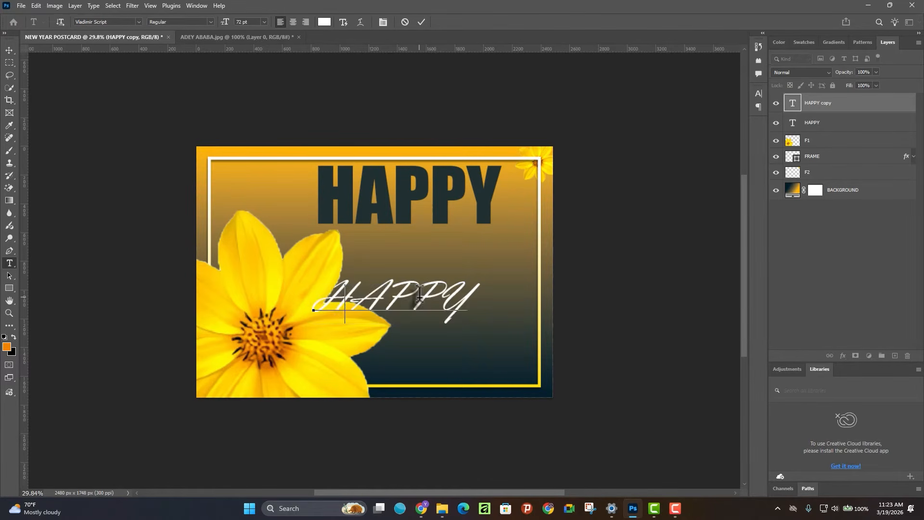
Replace the white script text with New Year and position it directly beneath HAPPY, aligned with that word's right end
{"action": "type", "text": "New"}
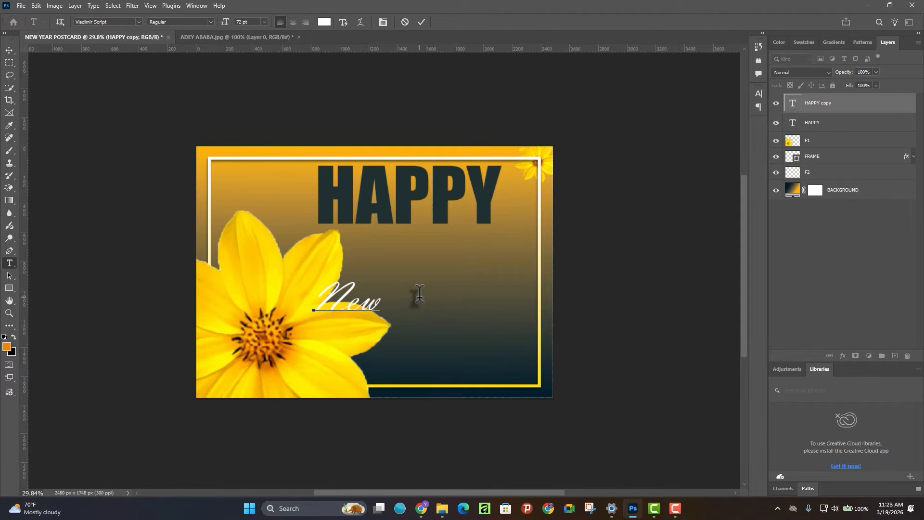
{"action": "type", "text": " Year"}
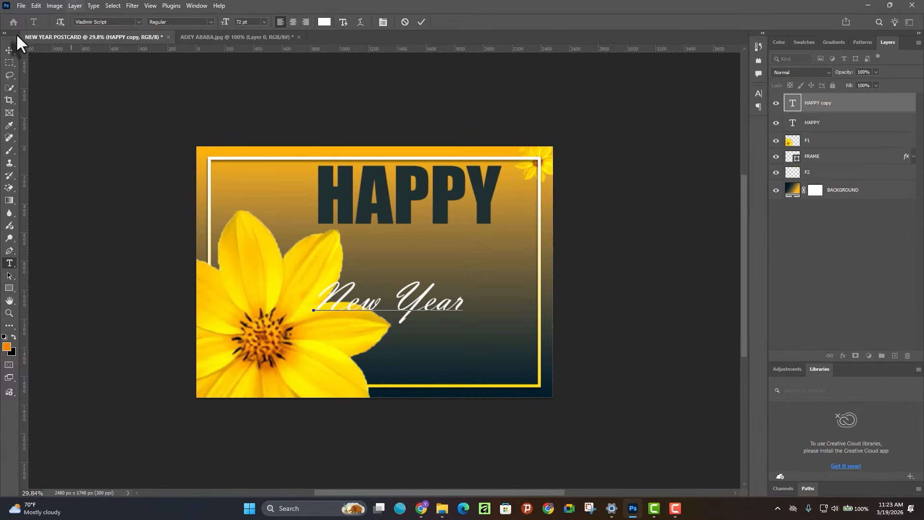
{"action": "left_click", "coordinate": [8, 50]}
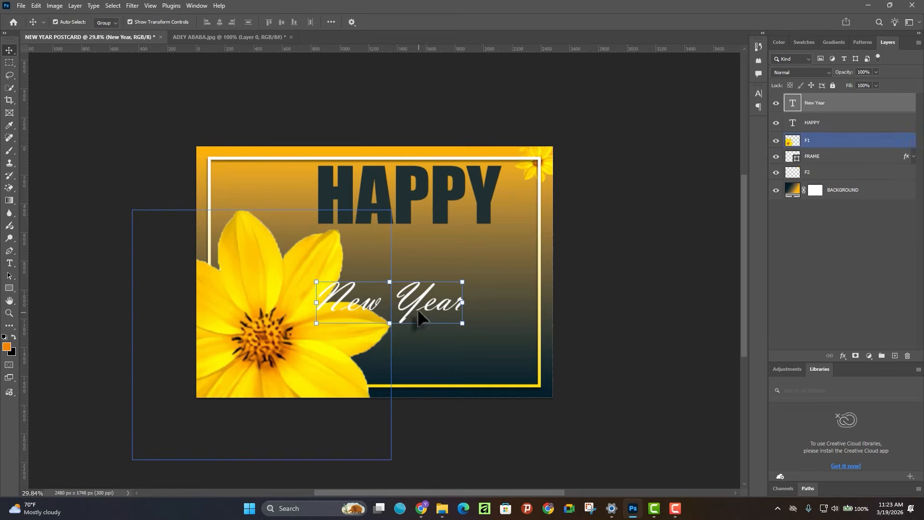
{"action": "left_click_drag", "start_coordinate": [437, 307], "coordinate": [462, 261]}
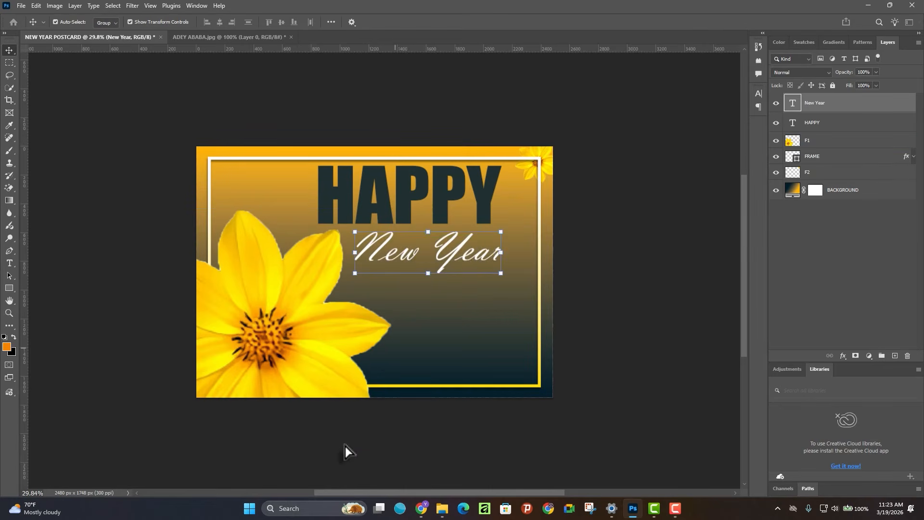
Search the computer for Word and launch Microsoft Office Word 2007
{"action": "left_click", "coordinate": [322, 504]}
{"action": "type", "text": "word"}
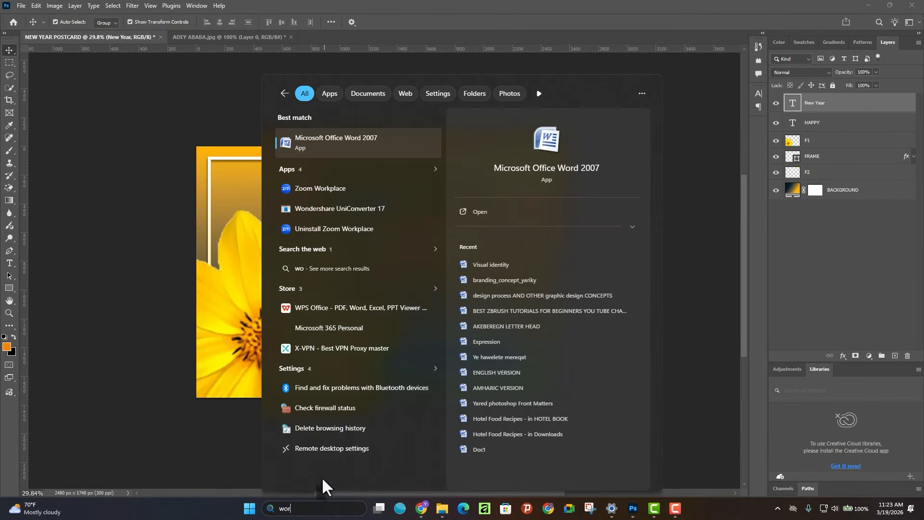
{"action": "left_click", "coordinate": [333, 143]}
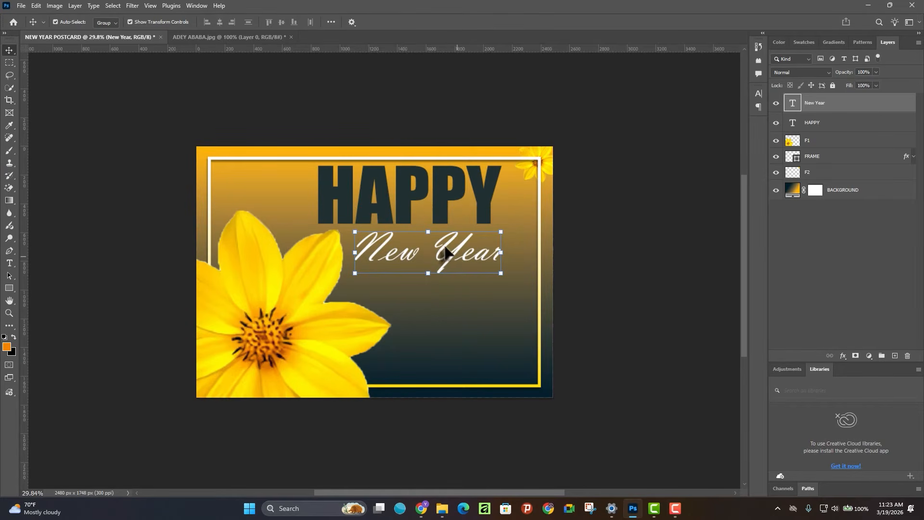
Enlarge the "New Year" text to about 113% and raise it so it overlaps the bottom of HAPPY
{"action": "left_click_drag", "start_coordinate": [446, 250], "coordinate": [481, 236]}
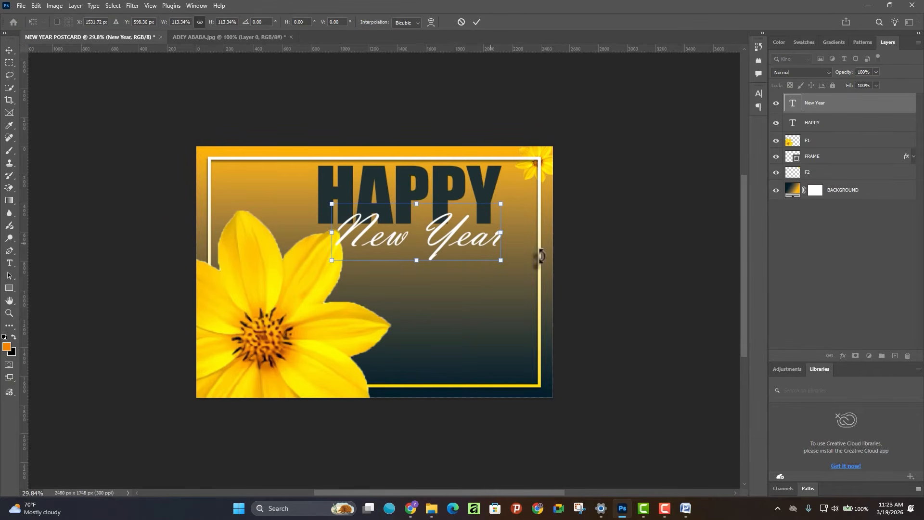
{"action": "left_click", "coordinate": [477, 22]}
{"action": "left_click", "coordinate": [626, 256]}
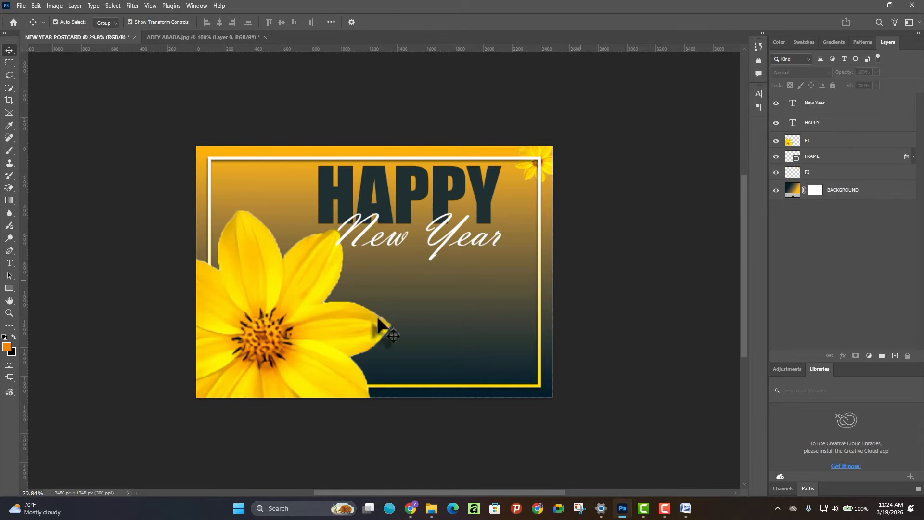
Duplicate the HAPPY text below "New Year", change the copy to 2019 and move it clear of the large flower's centre
{"action": "left_click", "coordinate": [440, 192]}
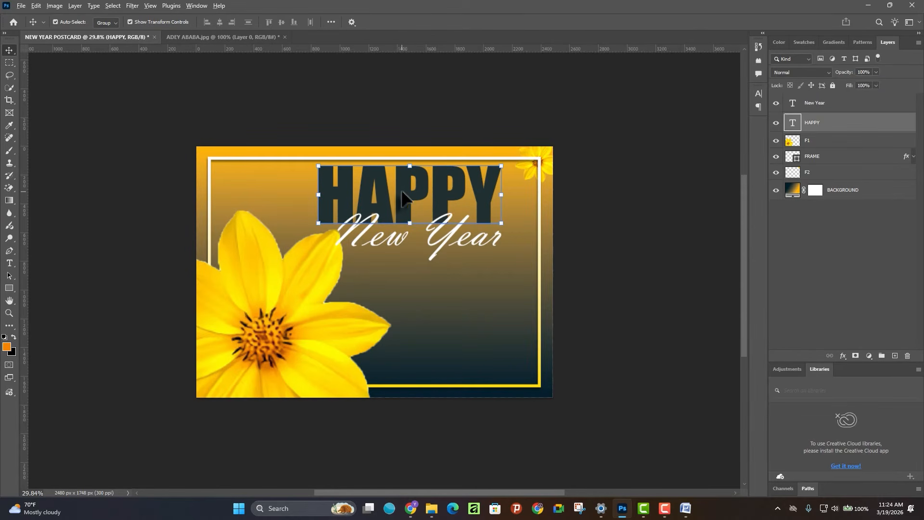
{"action": "left_click_drag", "start_coordinate": [406, 208], "coordinate": [417, 320]}
{"action": "double_click", "coordinate": [416, 316]}
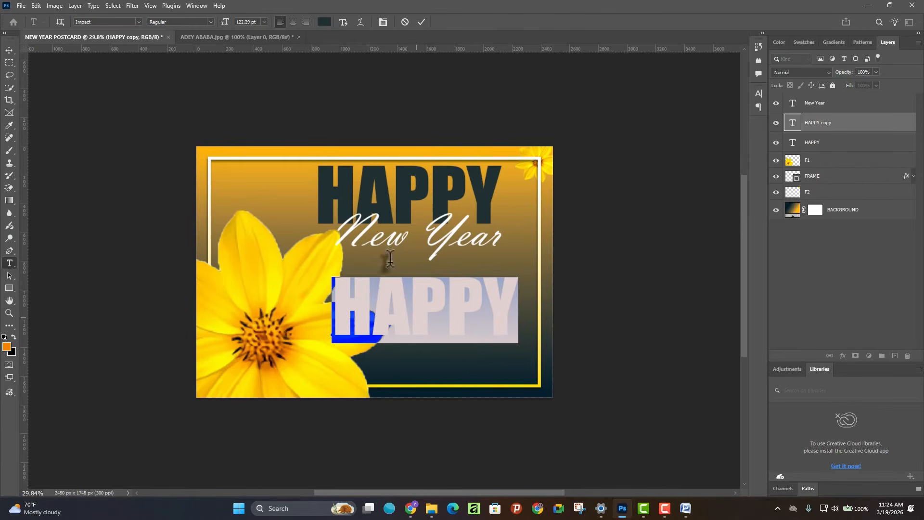
{"action": "type", "text": "2"}
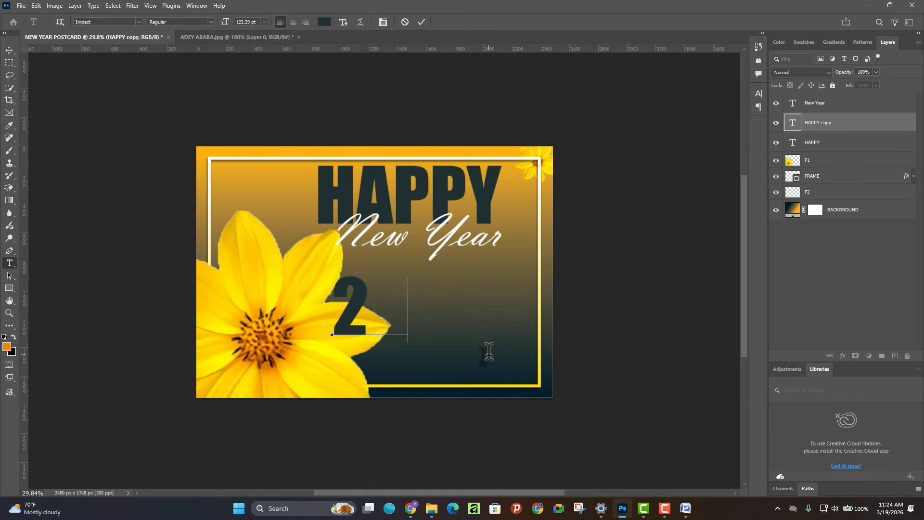
{"action": "type", "text": "019"}
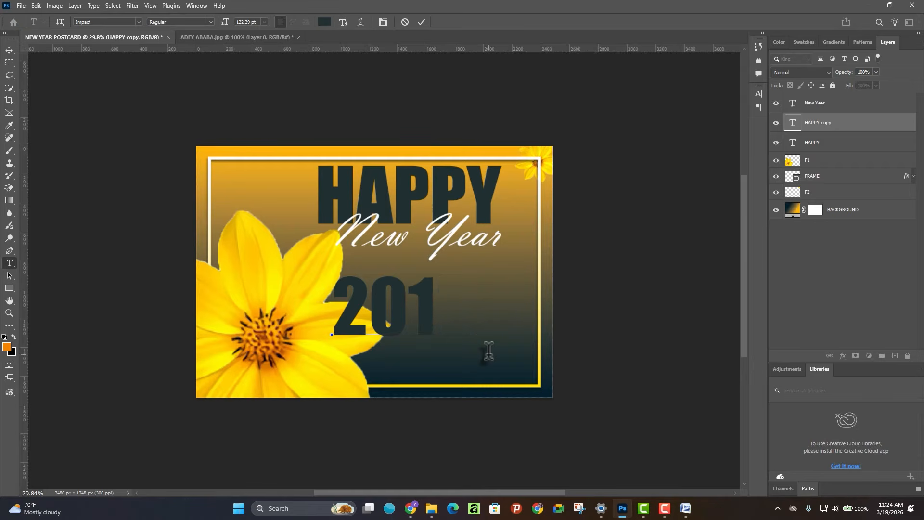
{"action": "left_click", "coordinate": [9, 50]}
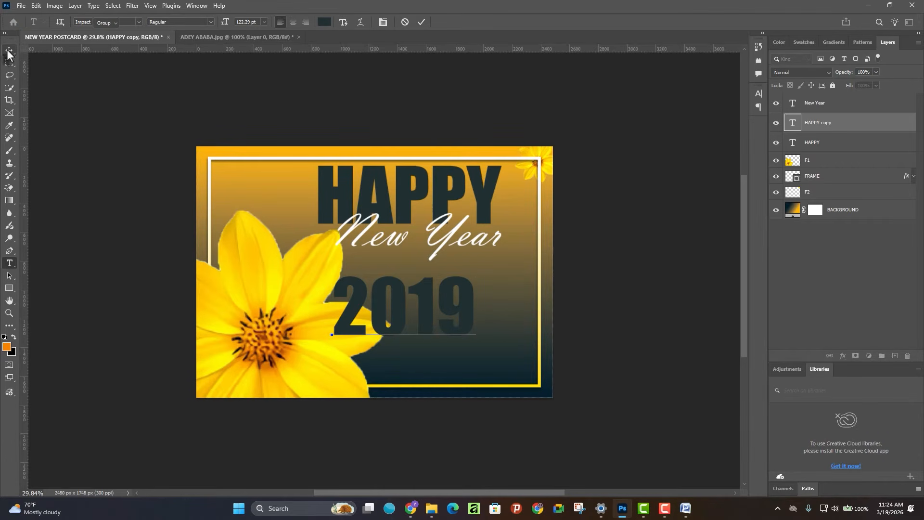
{"action": "left_click_drag", "start_coordinate": [382, 327], "coordinate": [425, 336]}
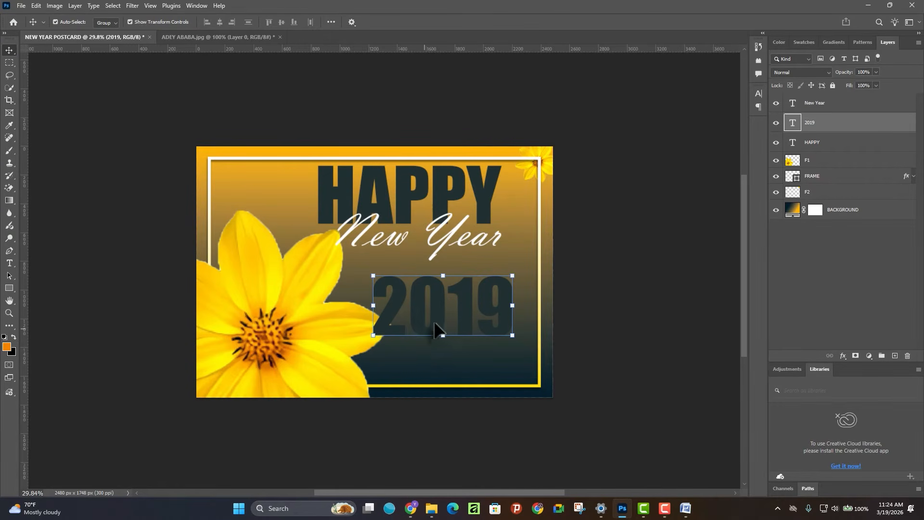
Colour the digits "20" of the 2019 text white
{"action": "scroll", "coordinate": [426, 343], "scroll_direction": "down", "scroll_amount": 1}
{"action": "left_click", "coordinate": [426, 343]}
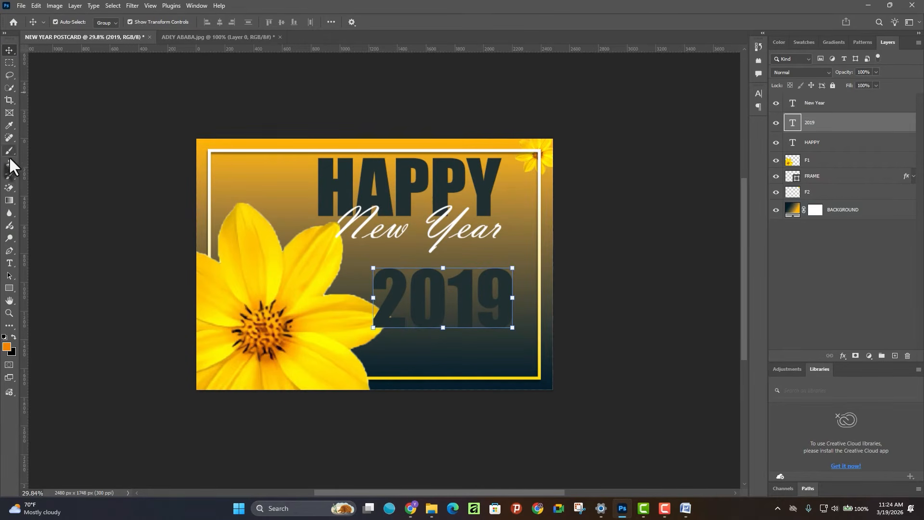
{"action": "left_click", "coordinate": [15, 263]}
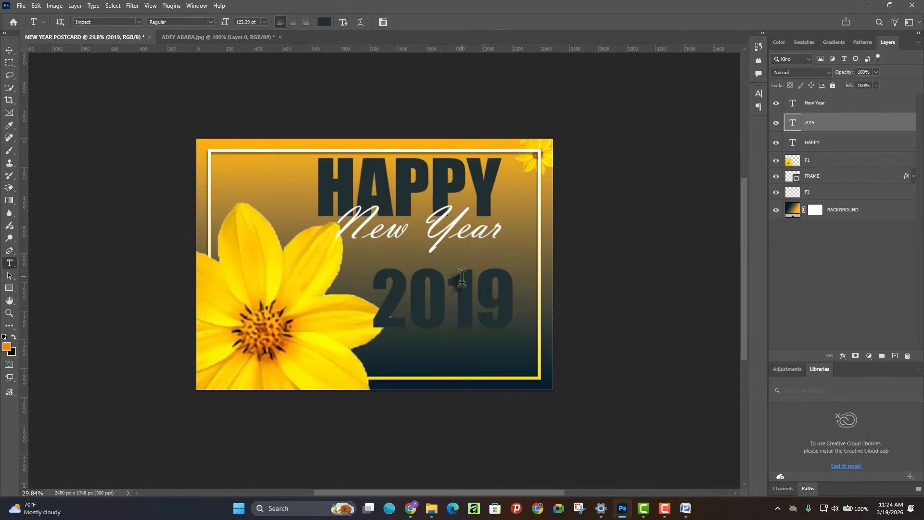
{"action": "left_click_drag", "start_coordinate": [442, 301], "coordinate": [385, 294]}
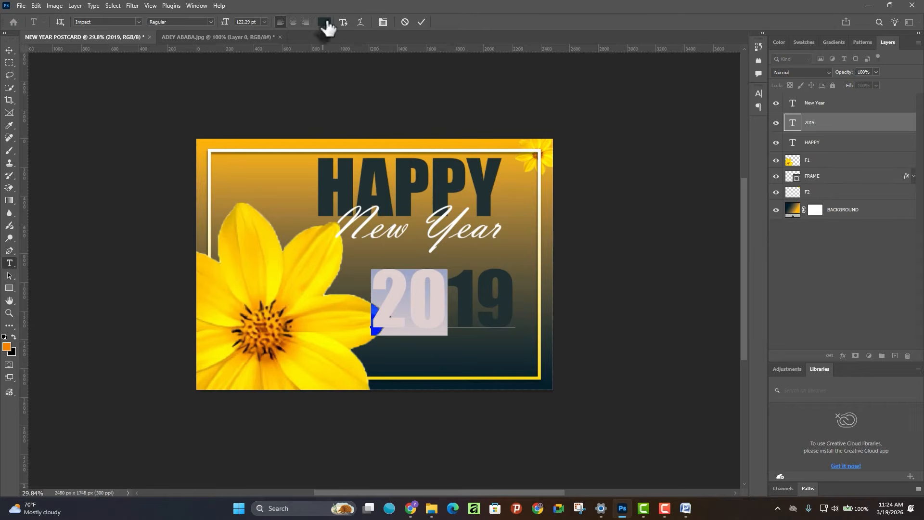
{"action": "left_click", "coordinate": [325, 22]}
{"action": "left_click", "coordinate": [624, 176]}
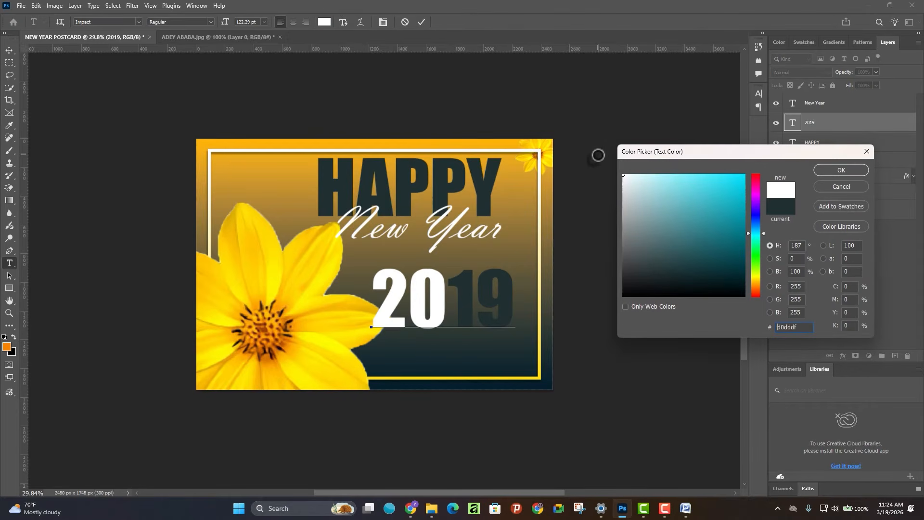
{"action": "left_click", "coordinate": [842, 168]}
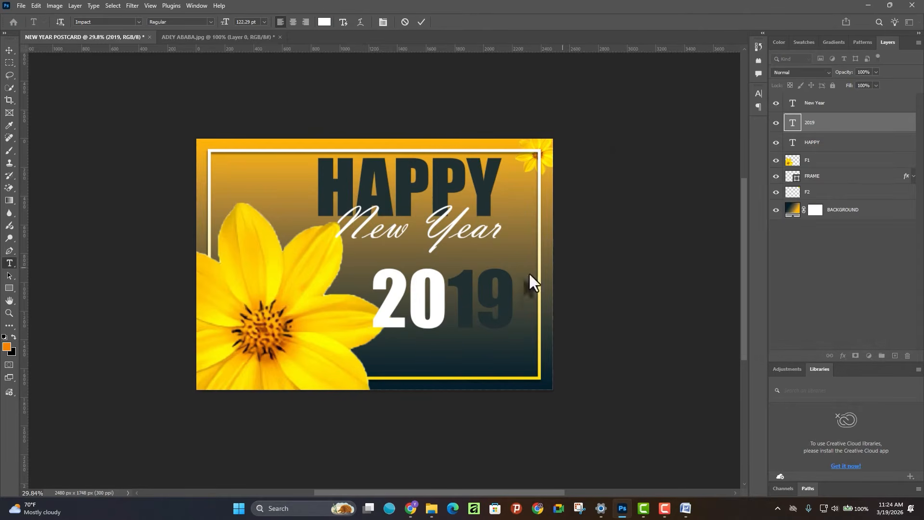
Colour the digits "19" of the 2019 text yellow ffcf01, sampled from the lower petal of the large flower
{"action": "left_click", "coordinate": [458, 292]}
{"action": "left_click_drag", "start_coordinate": [459, 293], "coordinate": [516, 298]}
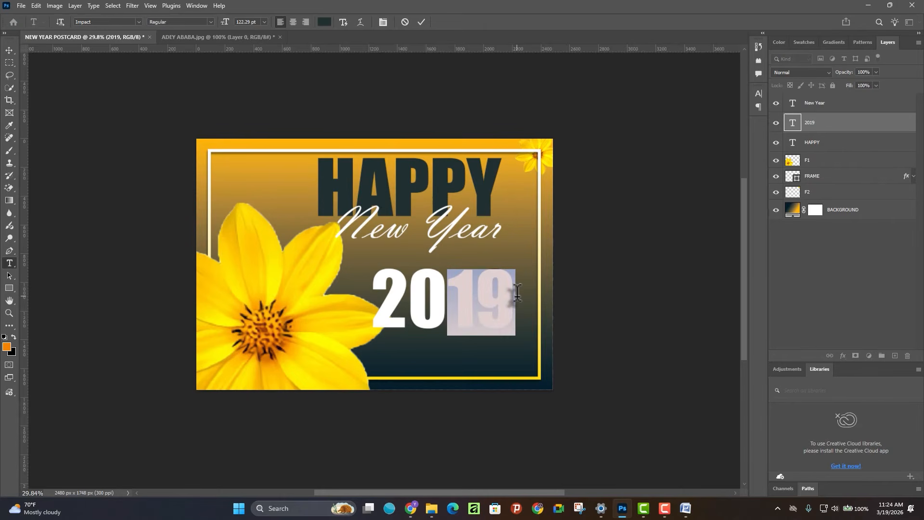
{"action": "left_click", "coordinate": [323, 22]}
{"action": "left_click", "coordinate": [318, 285]}
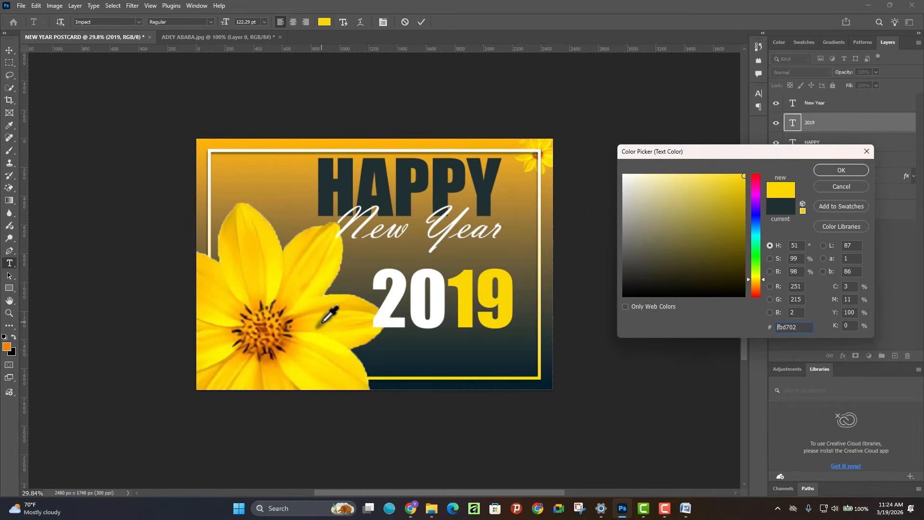
{"action": "left_click", "coordinate": [277, 147]}
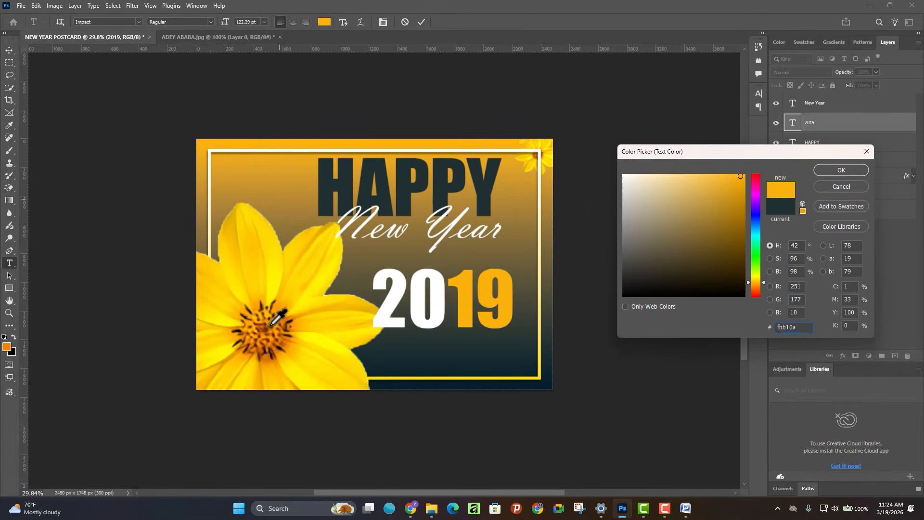
{"action": "left_click", "coordinate": [501, 378]}
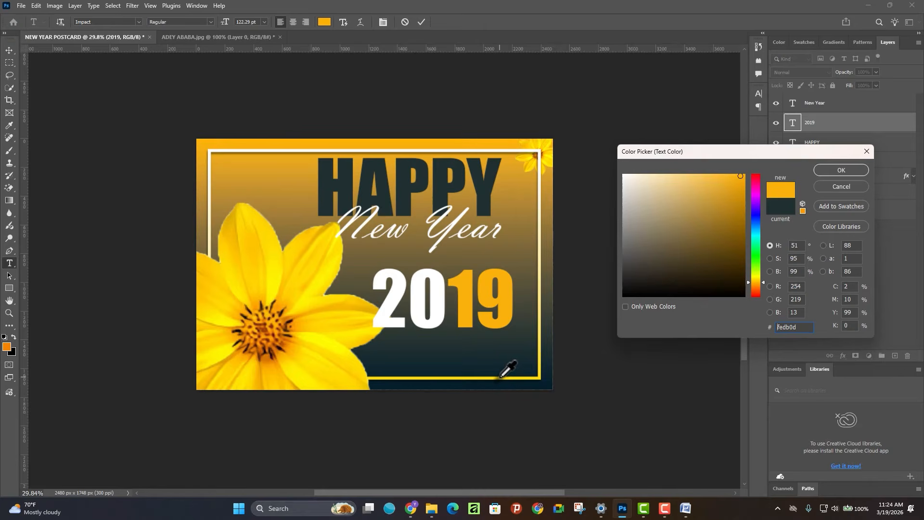
{"action": "left_click", "coordinate": [349, 372]}
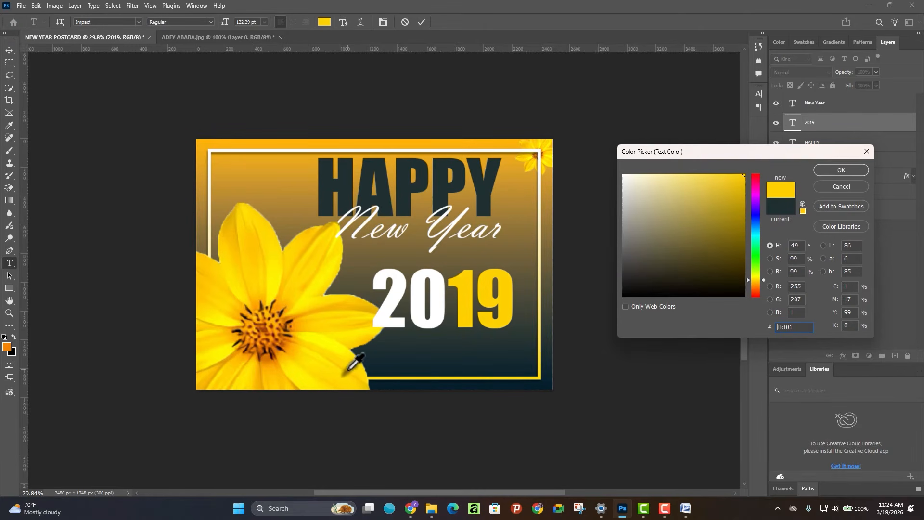
{"action": "left_click", "coordinate": [853, 166]}
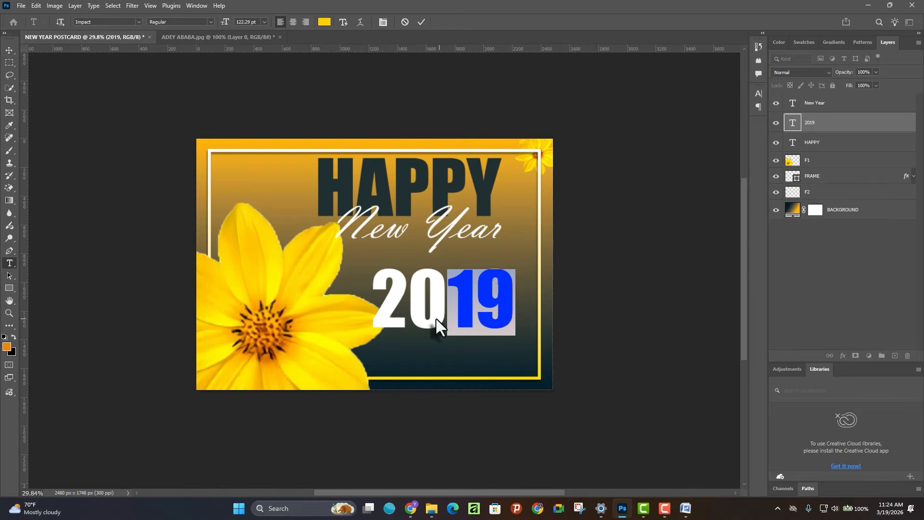
{"action": "left_click", "coordinate": [8, 51]}
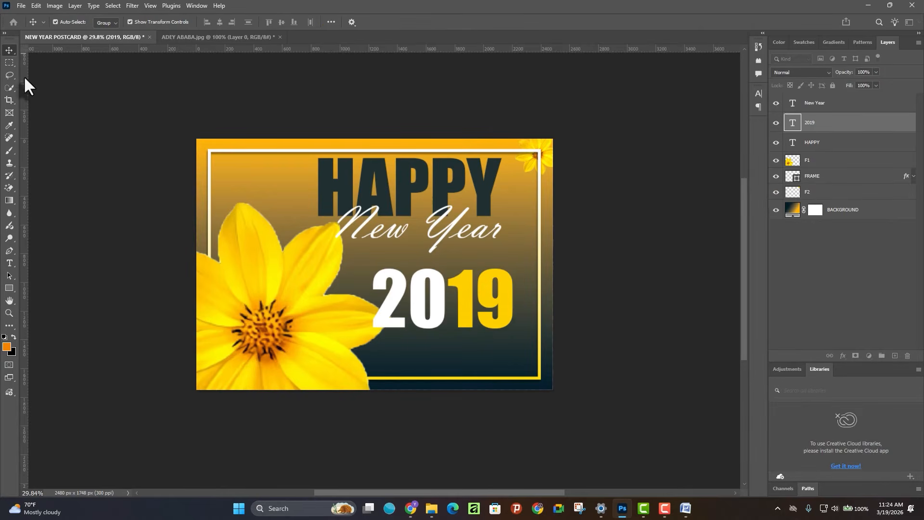
{"action": "left_click", "coordinate": [643, 286]}
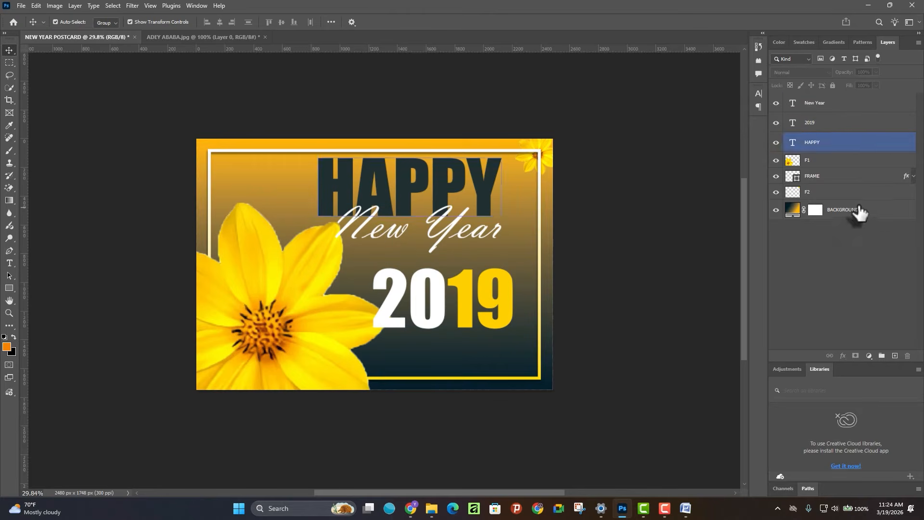
Move the F1 flower layer above all text layers and nudge the 2019 text slightly to the right
{"action": "left_click", "coordinate": [818, 163]}
{"action": "left_click_drag", "start_coordinate": [840, 142], "coordinate": [846, 88]}
{"action": "left_click", "coordinate": [659, 278]}
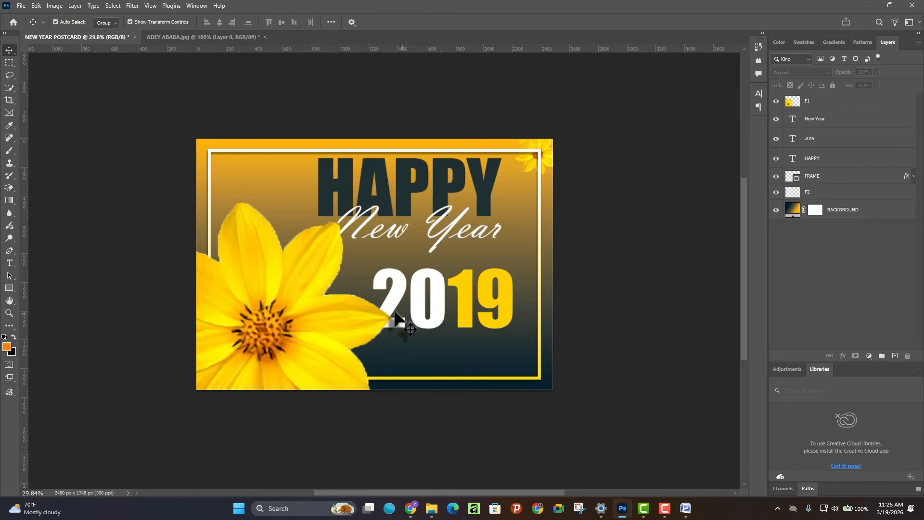
{"action": "mouse_move", "coordinate": [419, 324]}
{"action": "left_mouse_down"}
{"action": "mouse_move", "coordinate": [421, 316]}
{"action": "mouse_move", "coordinate": [423, 325]}
{"action": "left_mouse_up"}
{"action": "left_click", "coordinate": [602, 285]}
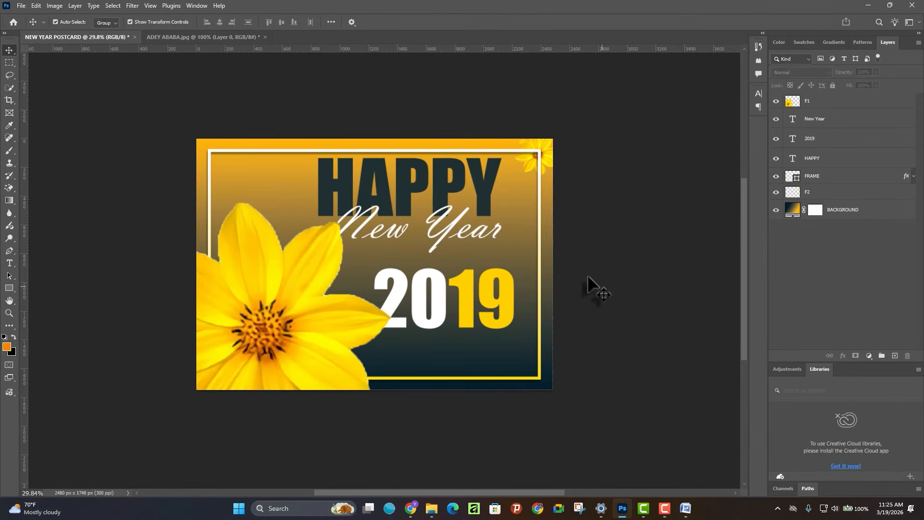
Add a 6 px stroke to the HAPPY text in yellow ffeb00, sampled from a lower petal of the large flower
{"action": "left_click", "coordinate": [386, 189]}
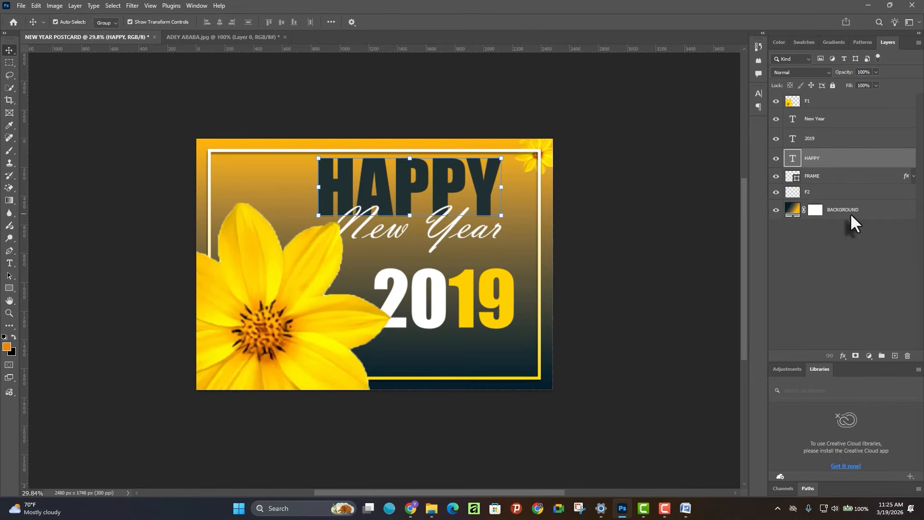
{"action": "left_click", "coordinate": [843, 356]}
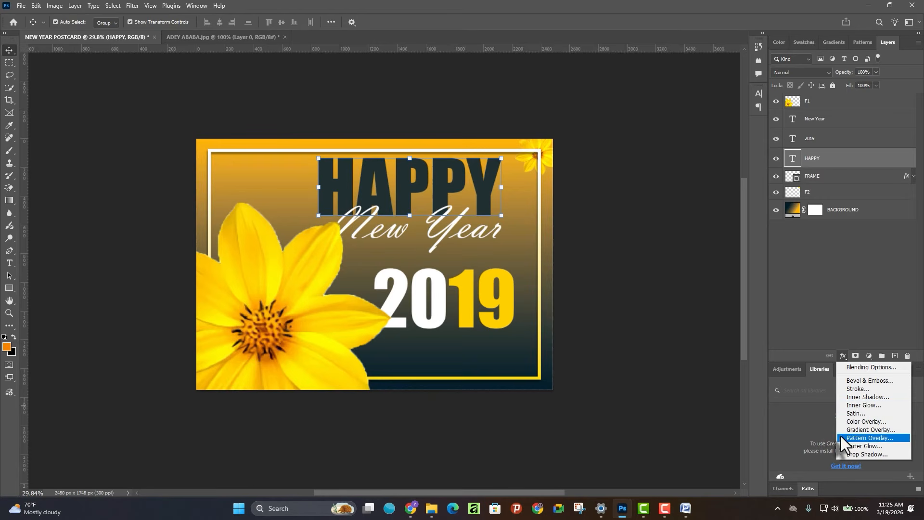
{"action": "left_click", "coordinate": [851, 389]}
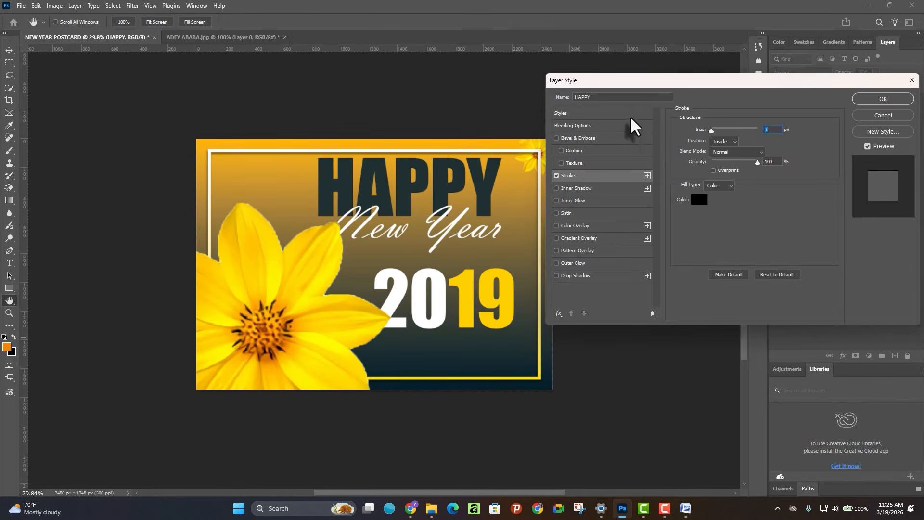
{"action": "left_click", "coordinate": [699, 201]}
{"action": "left_click", "coordinate": [833, 189]}
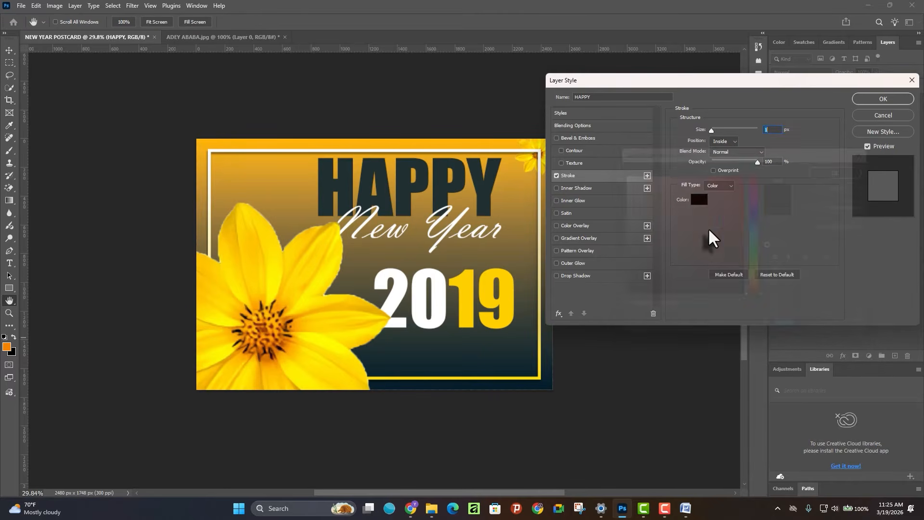
{"action": "left_click", "coordinate": [703, 198]}
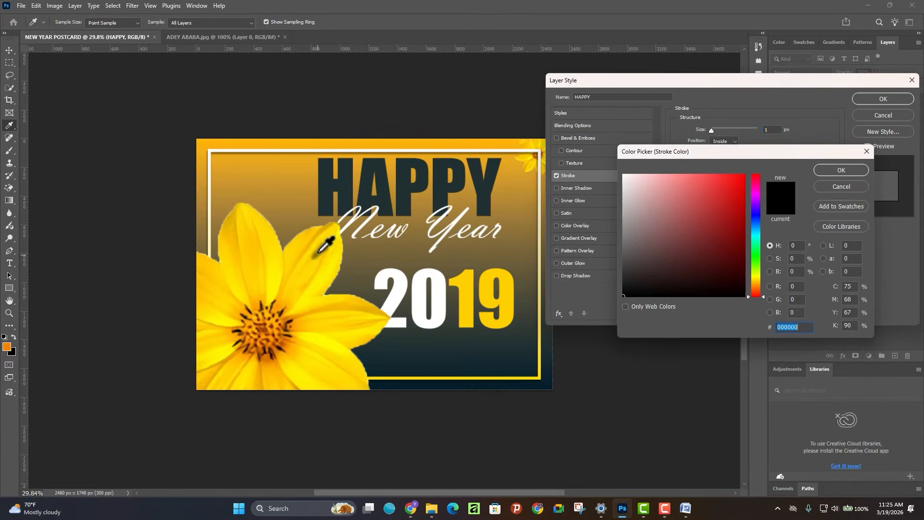
{"action": "left_click", "coordinate": [324, 278]}
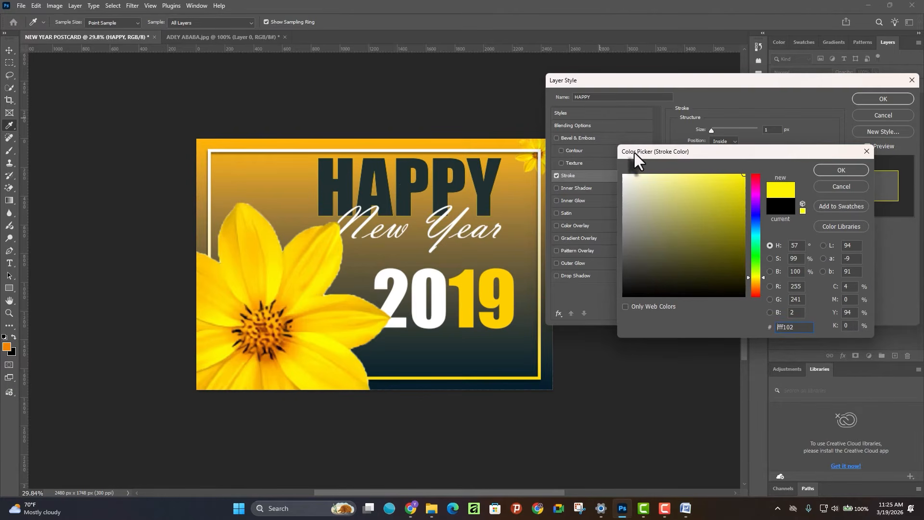
{"action": "mouse_move", "coordinate": [634, 152]}
{"action": "left_mouse_down"}
{"action": "mouse_move", "coordinate": [703, 204]}
{"action": "mouse_move", "coordinate": [679, 223]}
{"action": "left_mouse_up"}
{"action": "left_click", "coordinate": [357, 333]}
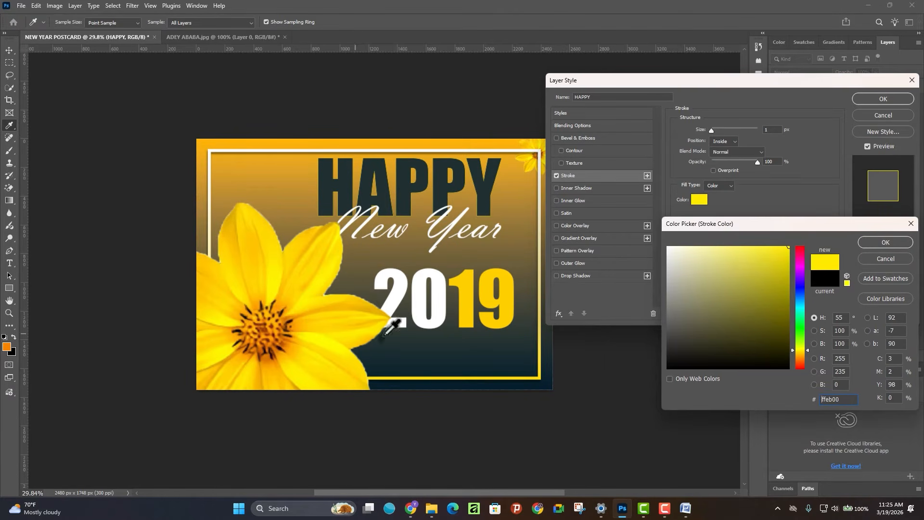
{"action": "left_click", "coordinate": [885, 245]}
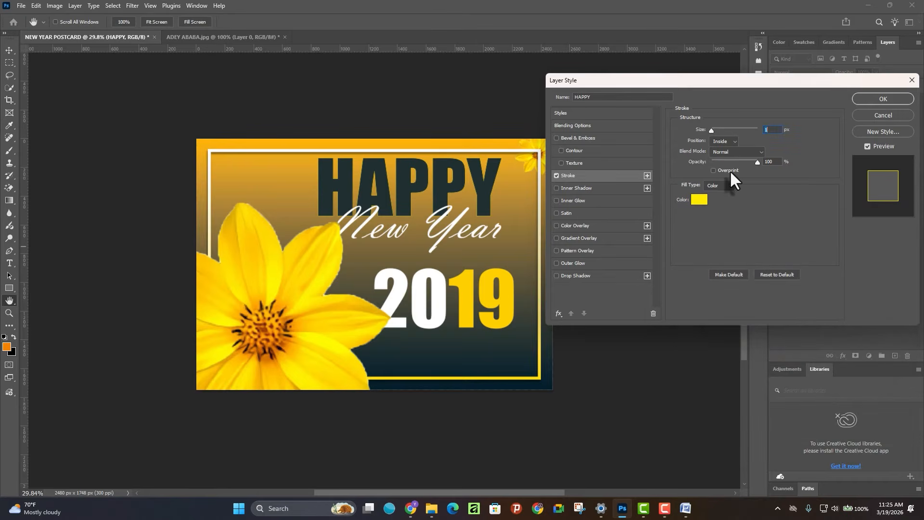
{"action": "mouse_move", "coordinate": [710, 131]}
{"action": "left_mouse_down"}
{"action": "mouse_move", "coordinate": [726, 129]}
{"action": "mouse_move", "coordinate": [712, 128]}
{"action": "left_mouse_up"}
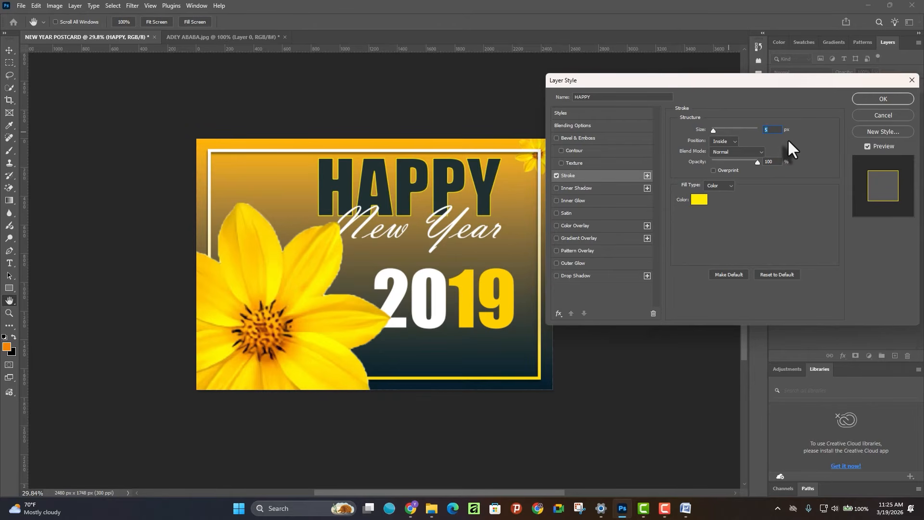
{"action": "key", "text": "Up"}
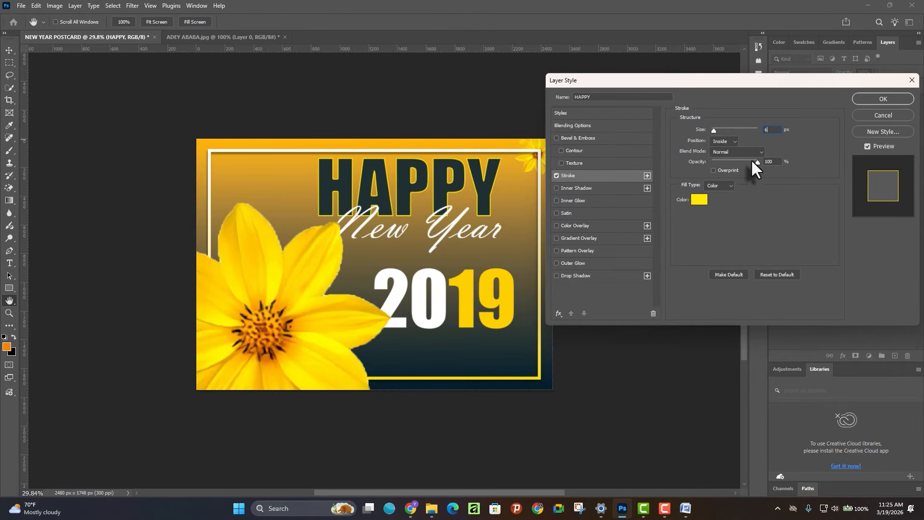
Recolour the HAPPY text's stroke to ffcf01, sampled from the yellow "19" digits
{"action": "left_click", "coordinate": [772, 162]}
{"action": "left_click", "coordinate": [700, 201]}
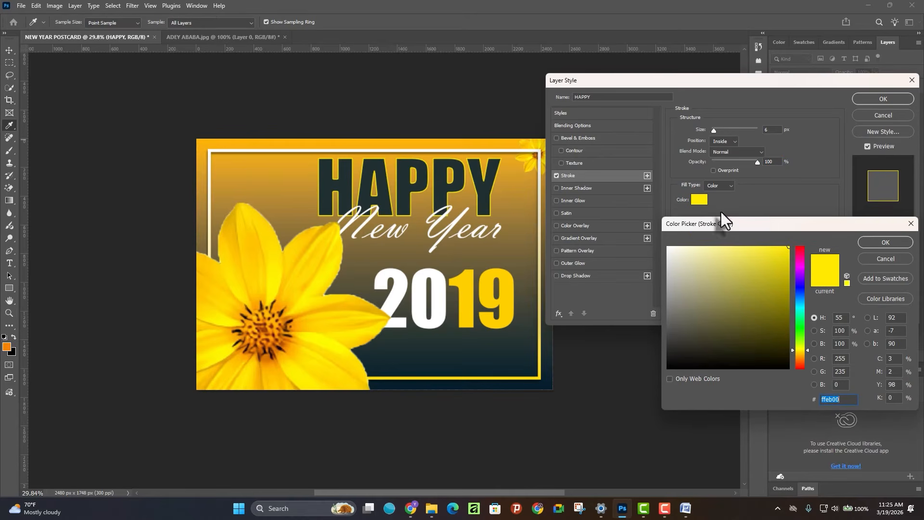
{"action": "left_click", "coordinate": [293, 144]}
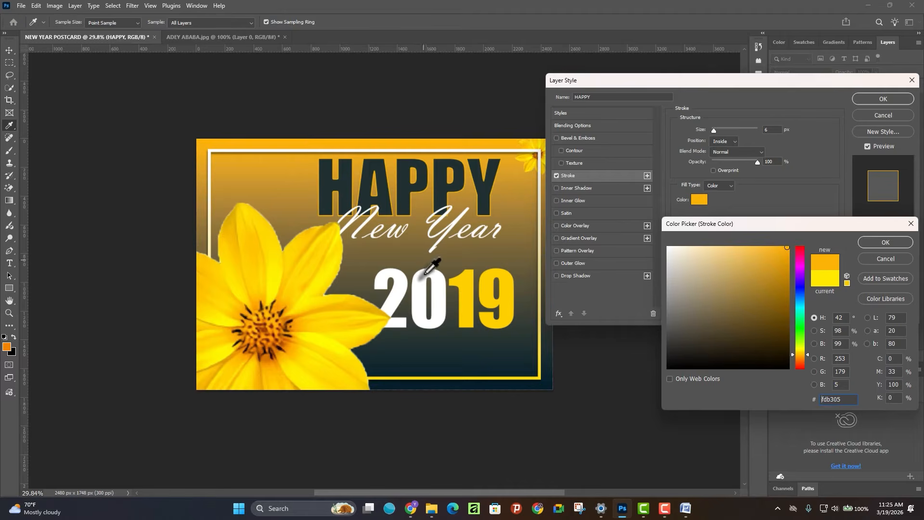
{"action": "left_click", "coordinate": [465, 281]}
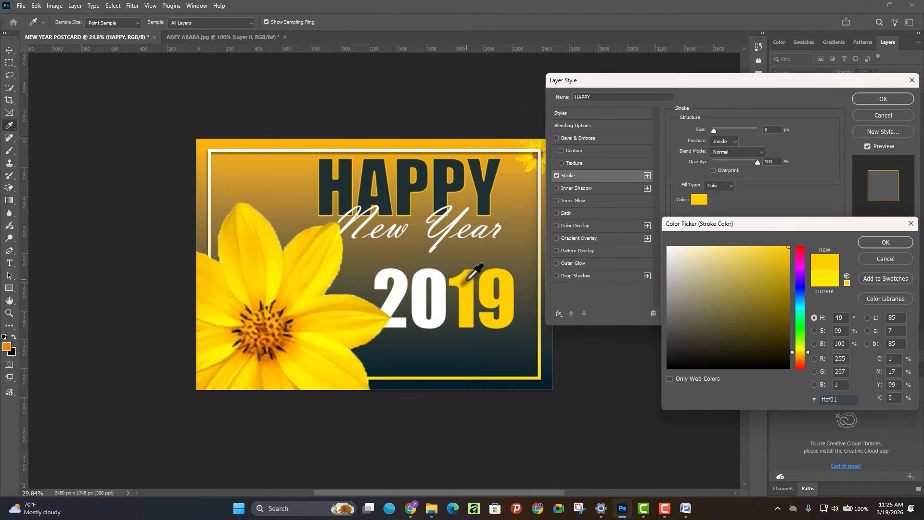
{"action": "left_click", "coordinate": [863, 240]}
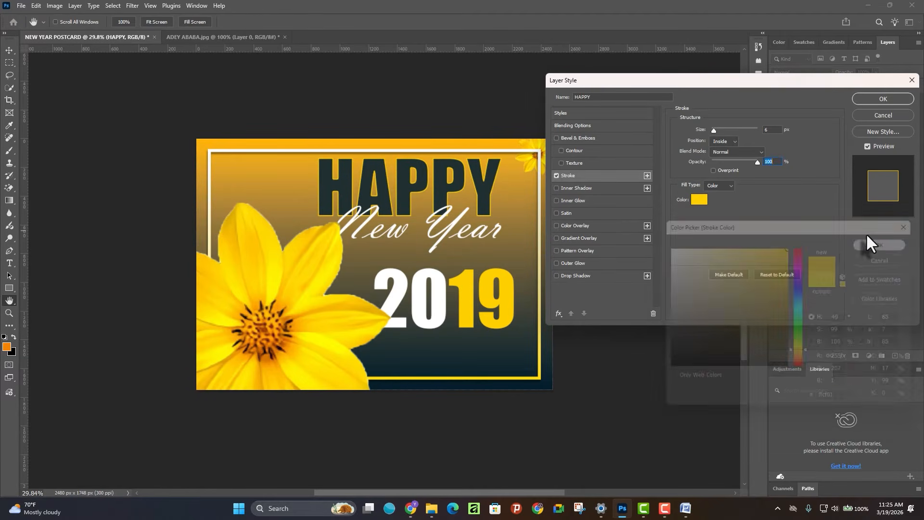
Set the position of the HAPPY text's stroke to Center
{"action": "left_click", "coordinate": [723, 141]}
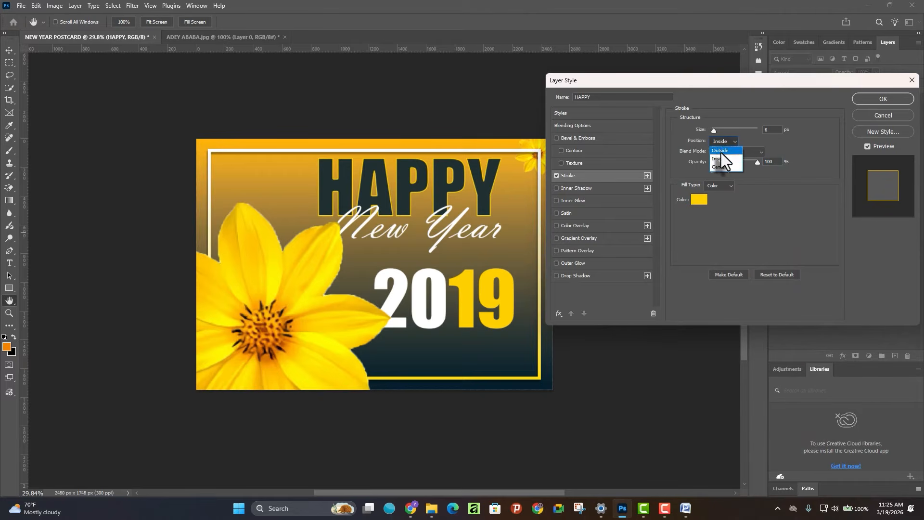
{"action": "left_click", "coordinate": [720, 151]}
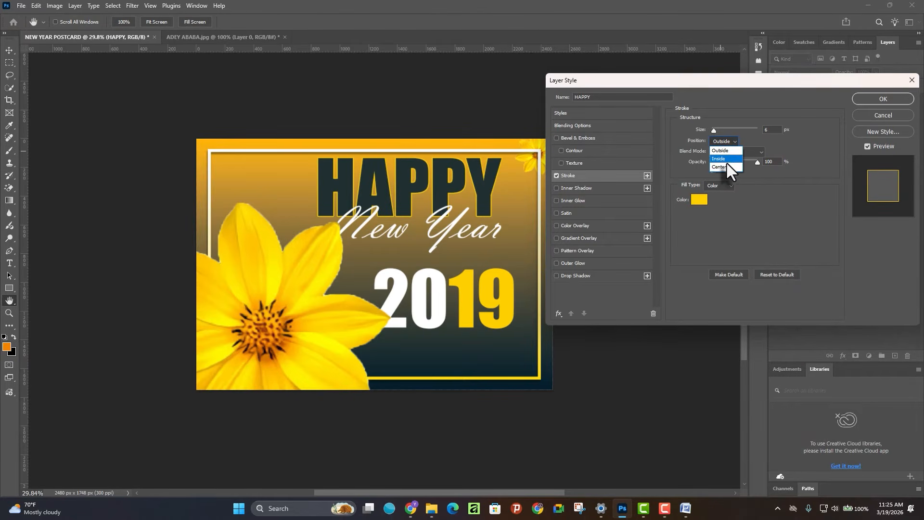
{"action": "left_click", "coordinate": [725, 167]}
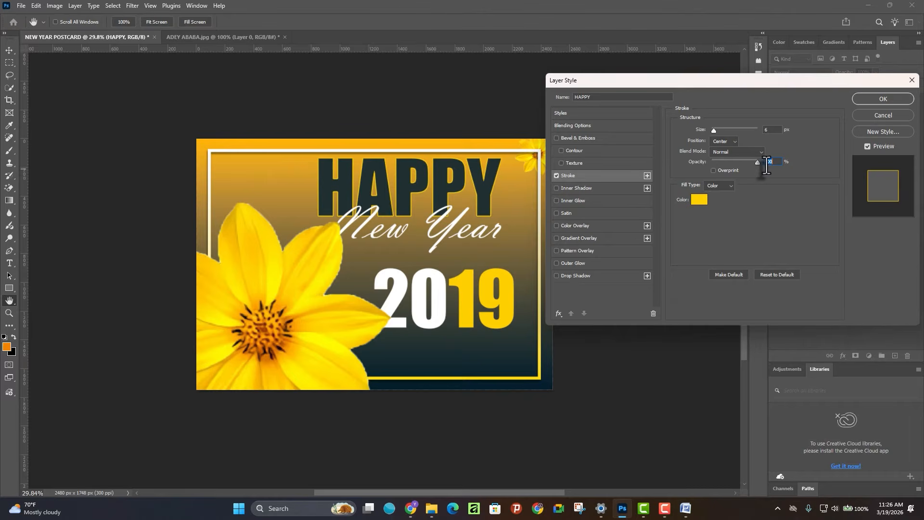
Add a drop shadow to the HAPPY text with 12 px distance and 13 px size, and apply the layer style
{"action": "left_click", "coordinate": [579, 275]}
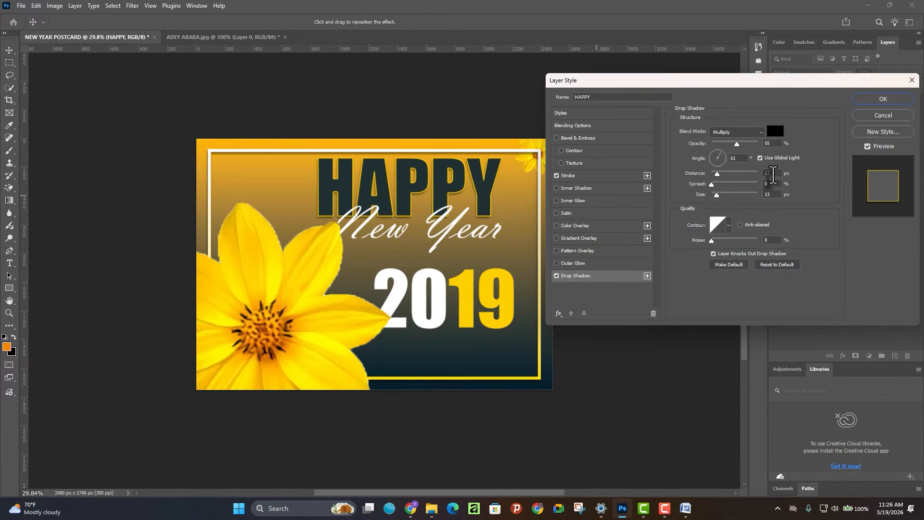
{"action": "left_click", "coordinate": [772, 184]}
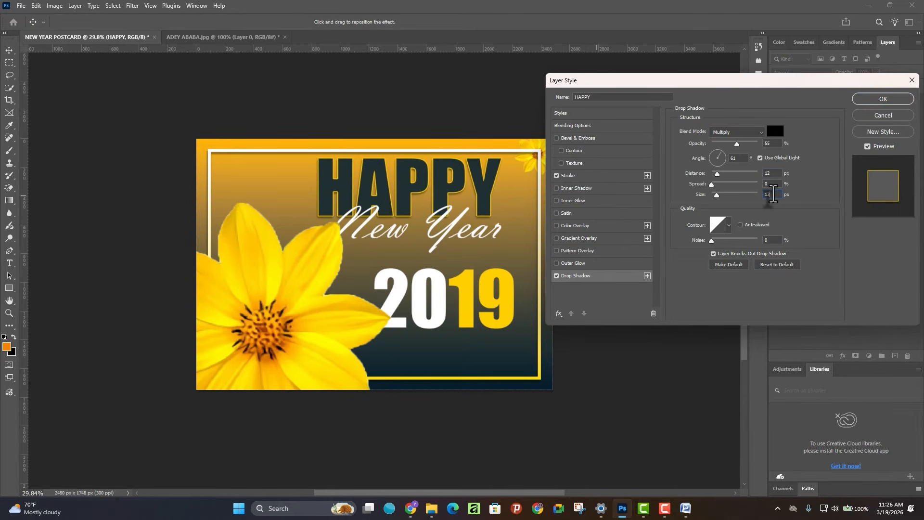
{"action": "left_click", "coordinate": [876, 99]}
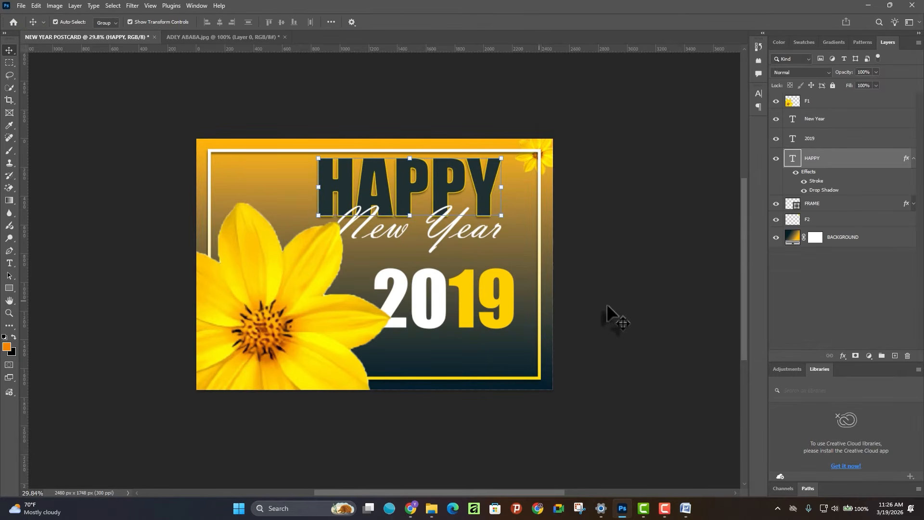
{"action": "left_click", "coordinate": [605, 308]}
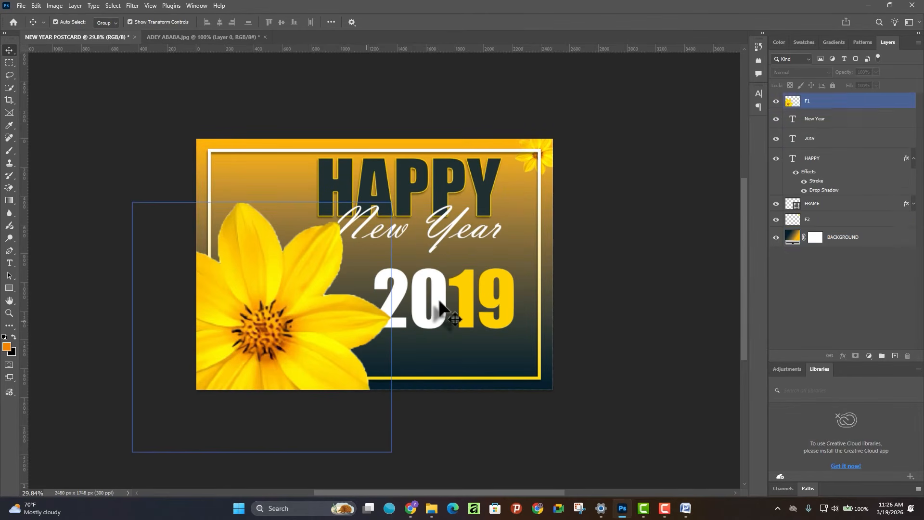
Add a drop shadow to the 2019 text and adjust the shadow's size
{"action": "left_click", "coordinate": [508, 296]}
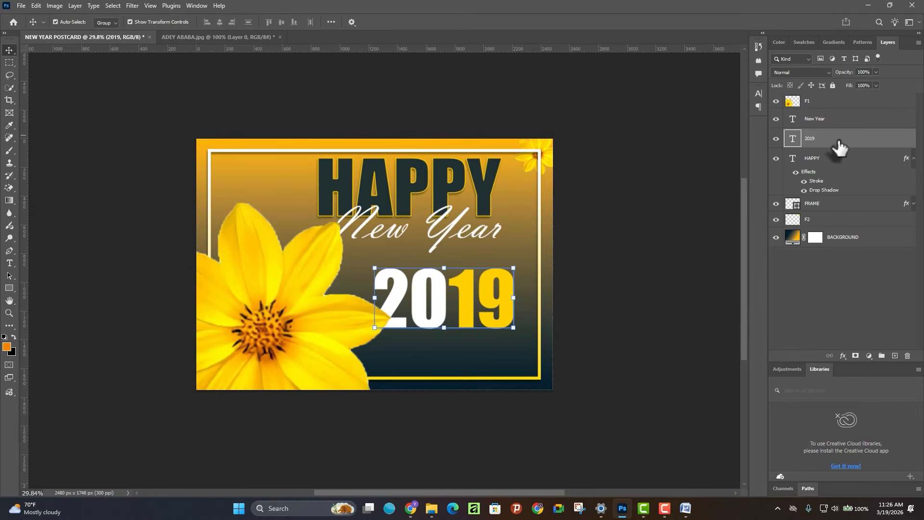
{"action": "left_click", "coordinate": [843, 357]}
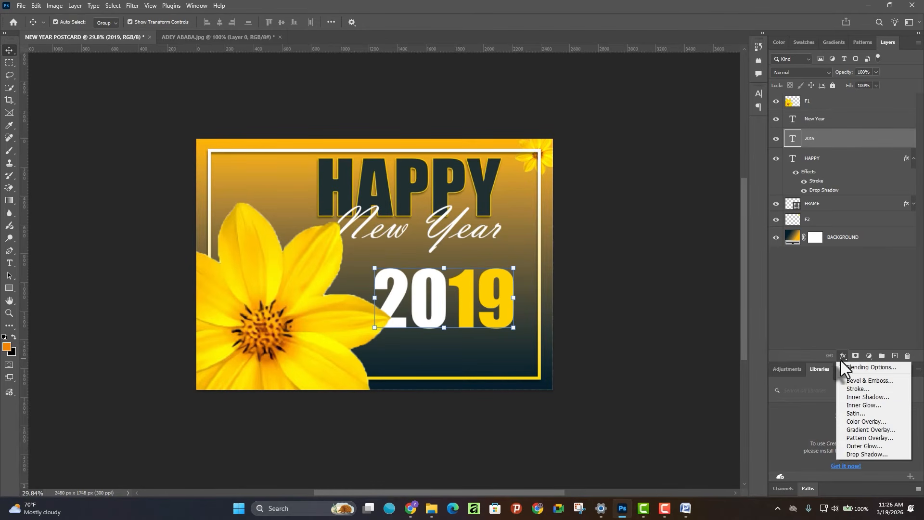
{"action": "left_click", "coordinate": [861, 455]}
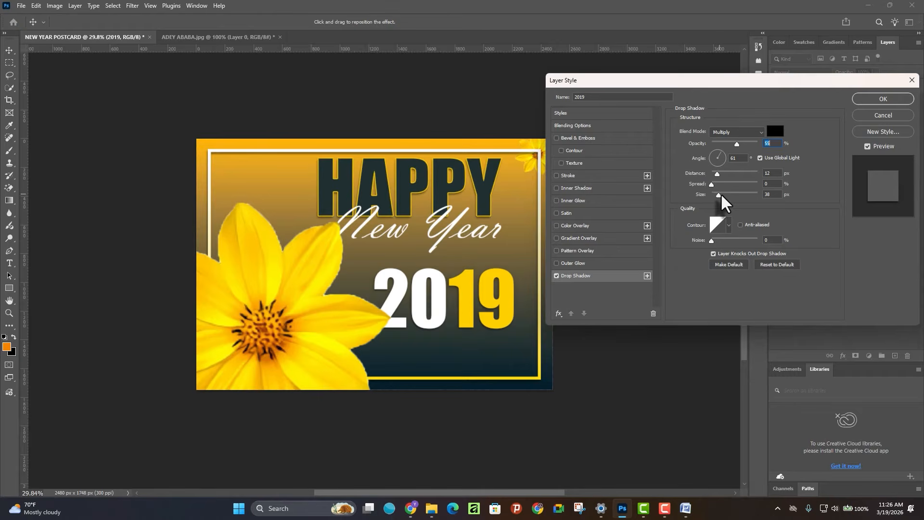
{"action": "mouse_move", "coordinate": [721, 194]}
{"action": "left_mouse_down"}
{"action": "mouse_move", "coordinate": [729, 195]}
{"action": "mouse_move", "coordinate": [718, 196]}
{"action": "left_mouse_up"}
{"action": "left_click", "coordinate": [718, 196]}
{"action": "left_click", "coordinate": [884, 100]}
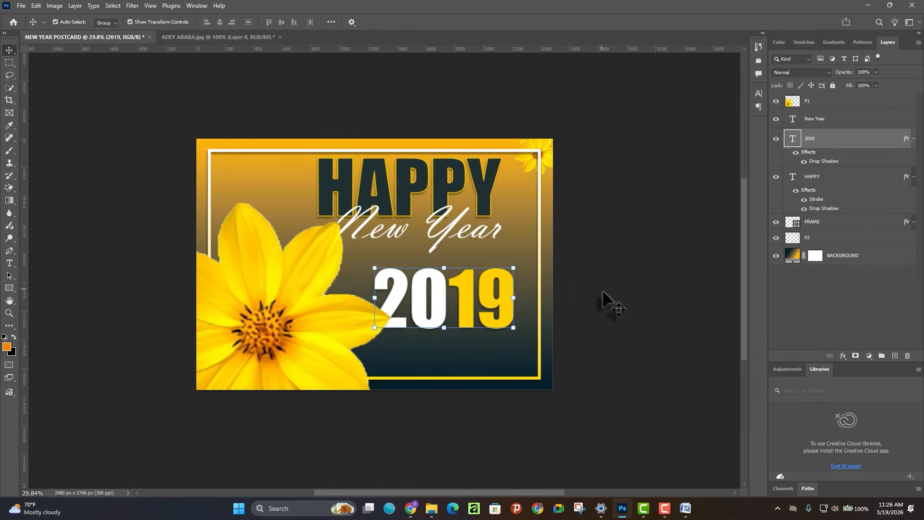
{"action": "left_click", "coordinate": [557, 359]}
{"action": "left_click", "coordinate": [549, 367]}
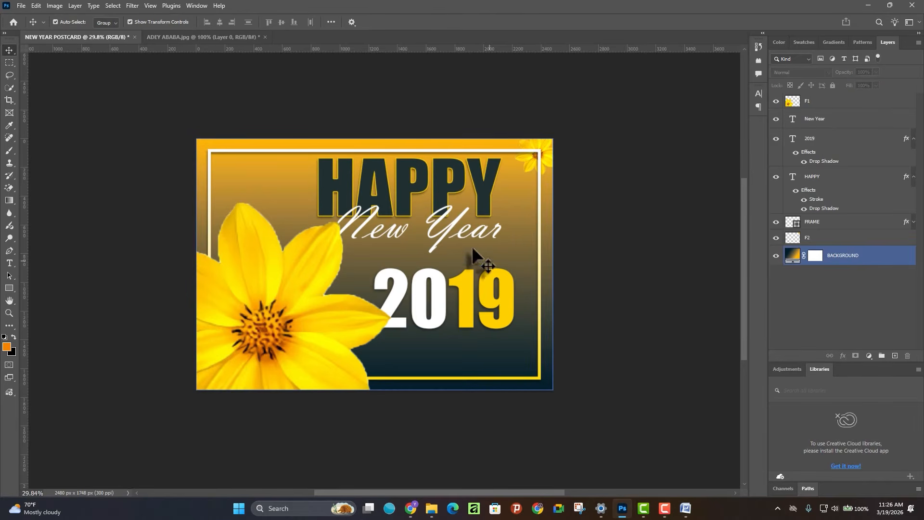
Add a drop shadow to the "New Year" text with its size set to 13 px
{"action": "left_click", "coordinate": [460, 243]}
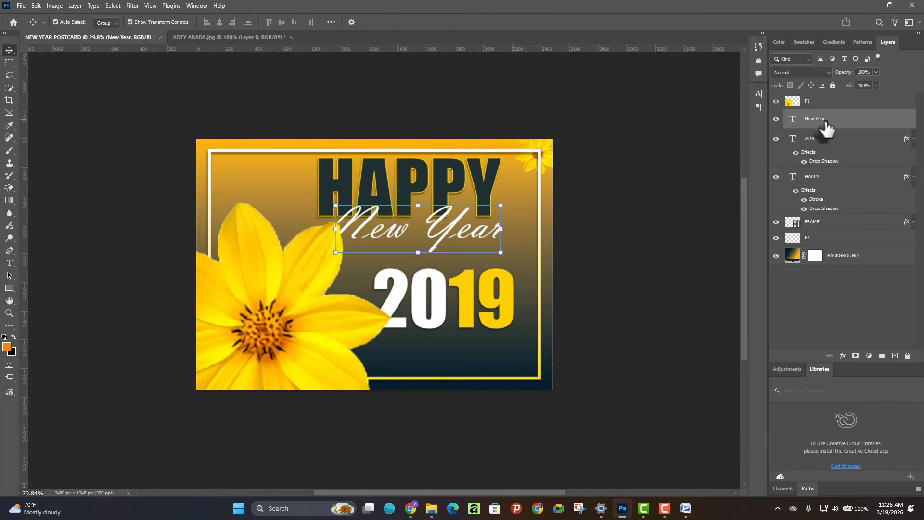
{"action": "left_click", "coordinate": [843, 356]}
{"action": "left_click", "coordinate": [869, 455]}
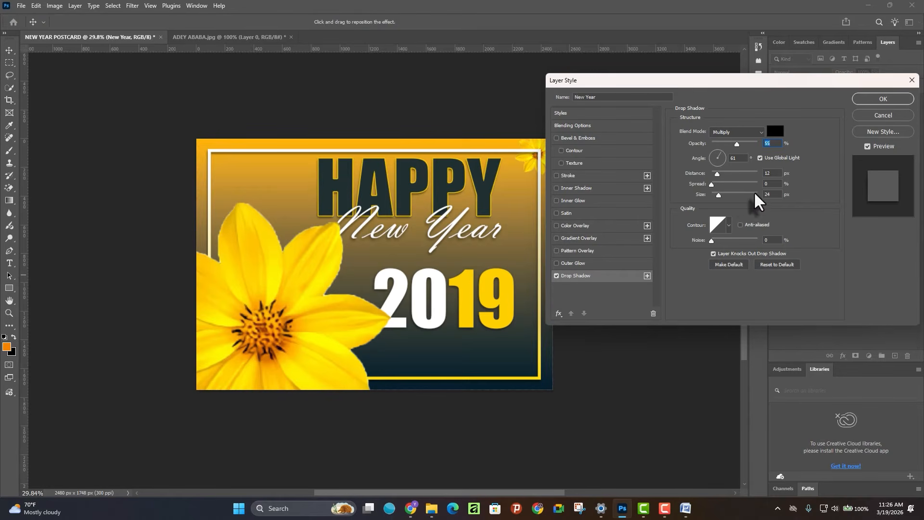
{"action": "left_click", "coordinate": [768, 194]}
{"action": "type", "text": "13"}
{"action": "left_click", "coordinate": [889, 98]}
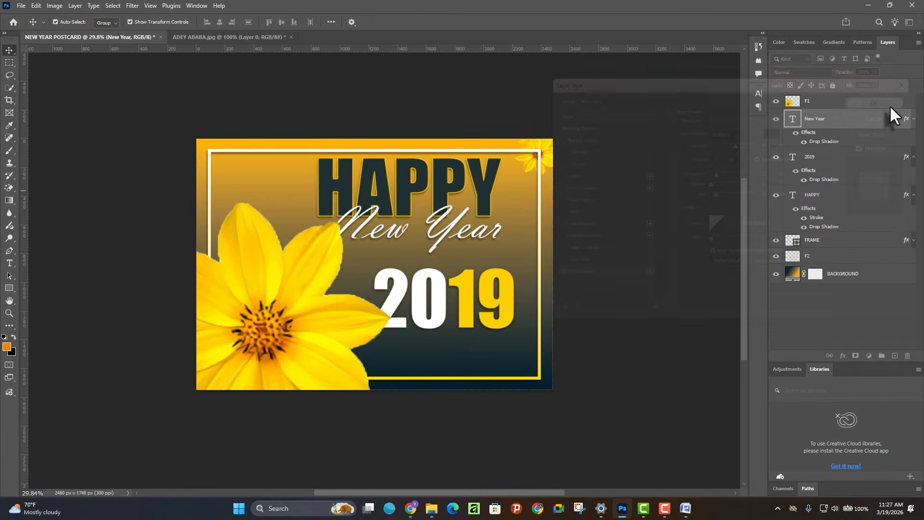
{"action": "left_click", "coordinate": [511, 402]}
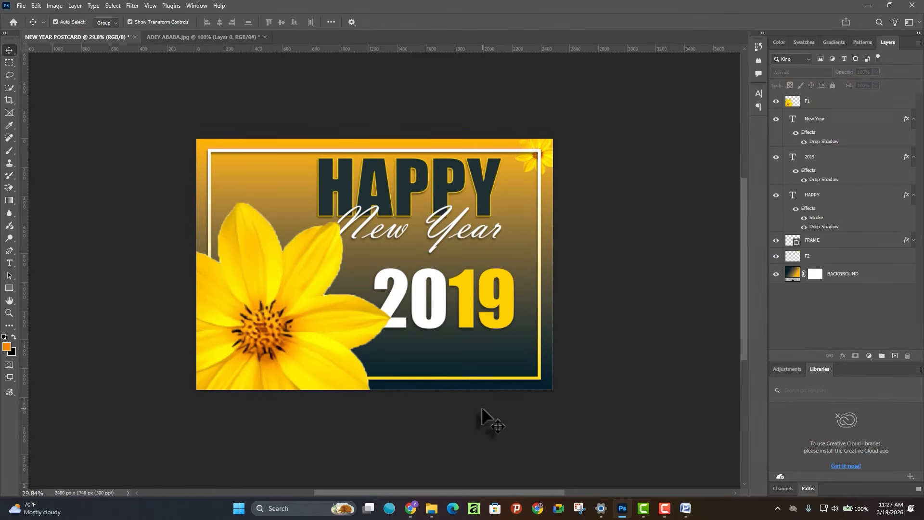
Collapse the effects lists of the New Year, 2019 and HAPPY layers
{"action": "scroll", "coordinate": [473, 387], "scroll_direction": "down", "scroll_amount": 1}
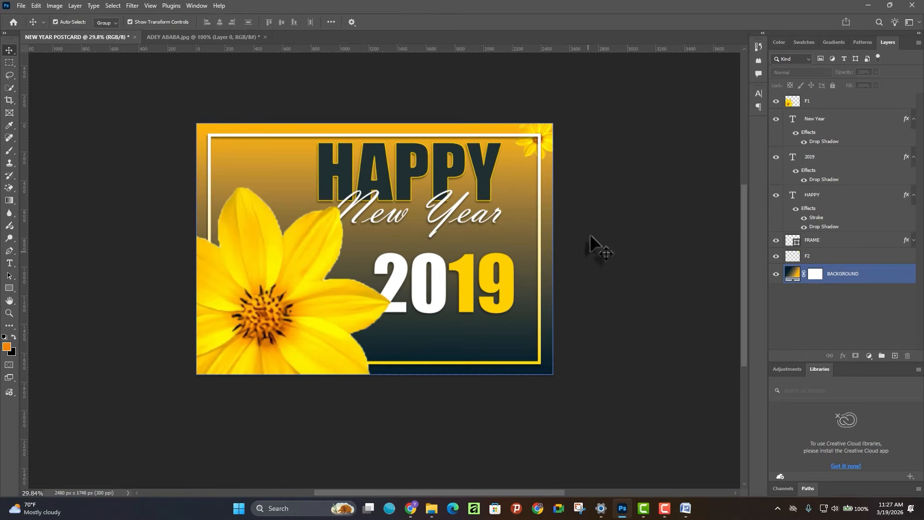
{"action": "left_click", "coordinate": [599, 291]}
{"action": "scroll", "coordinate": [598, 279], "scroll_direction": "up", "scroll_amount": 1}
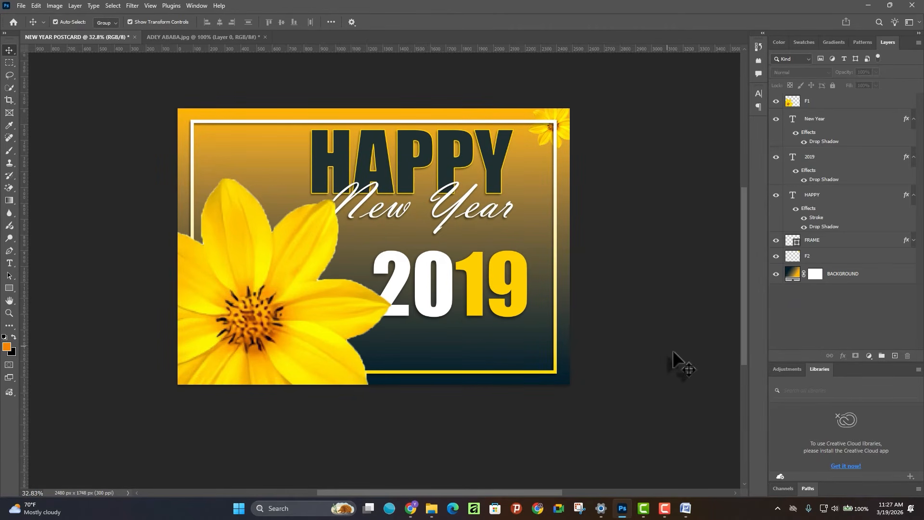
{"action": "left_click", "coordinate": [283, 330]}
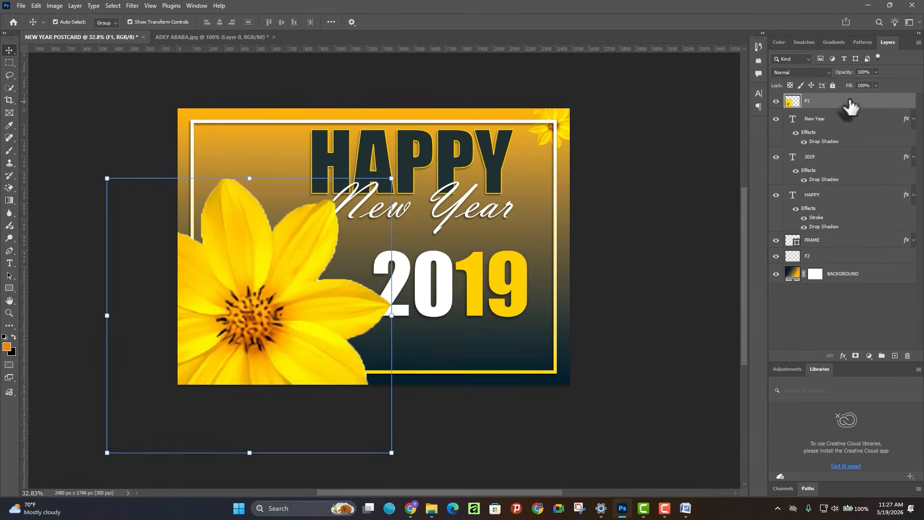
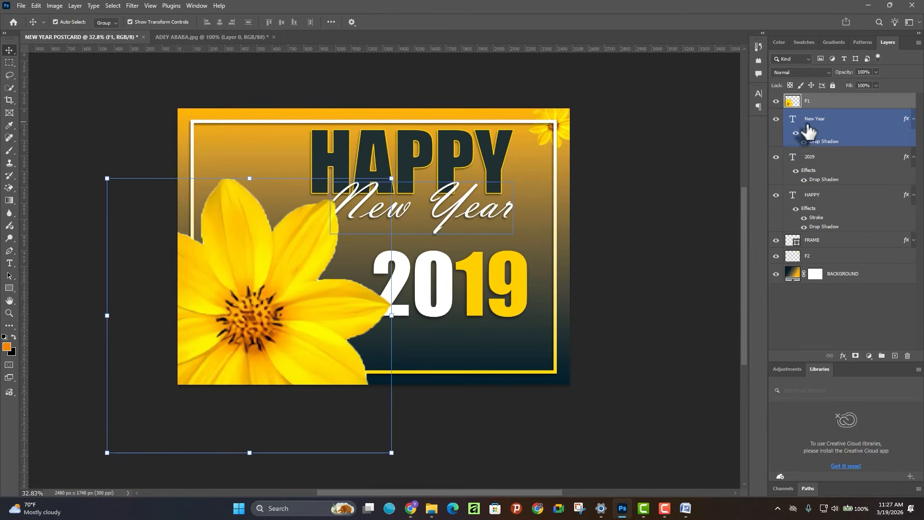
{"action": "left_click", "coordinate": [913, 119]}
{"action": "left_click", "coordinate": [914, 139]}
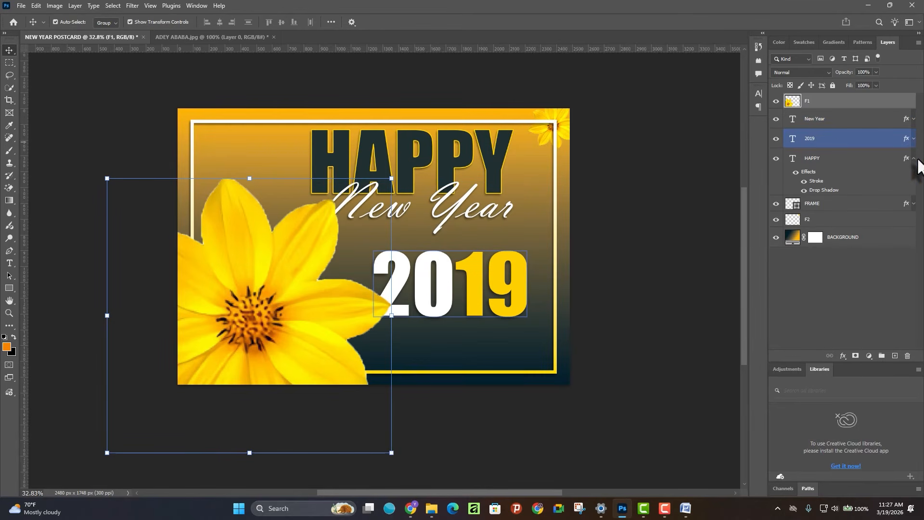
{"action": "left_click", "coordinate": [913, 159]}
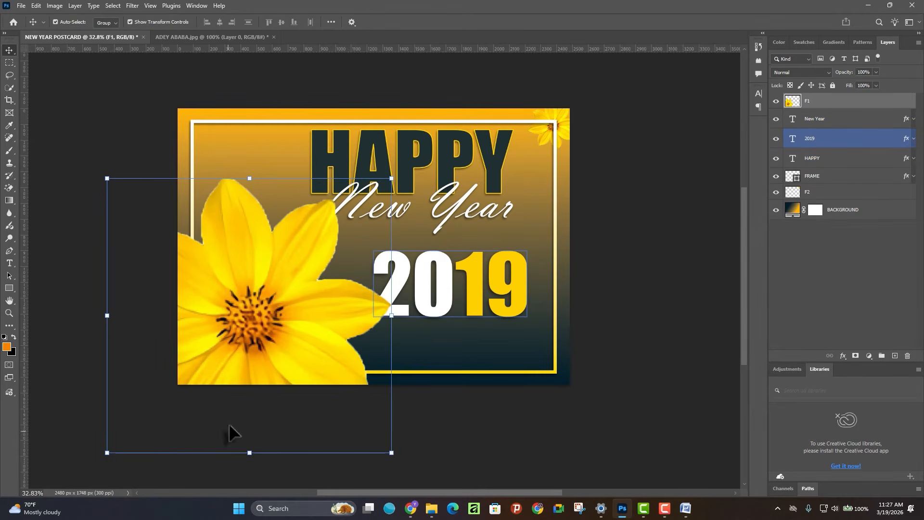
Duplicate the large flower F1 towards the middle of the card and rename the copied layer f3
{"action": "left_click", "coordinate": [445, 448]}
{"action": "left_click", "coordinate": [236, 272]}
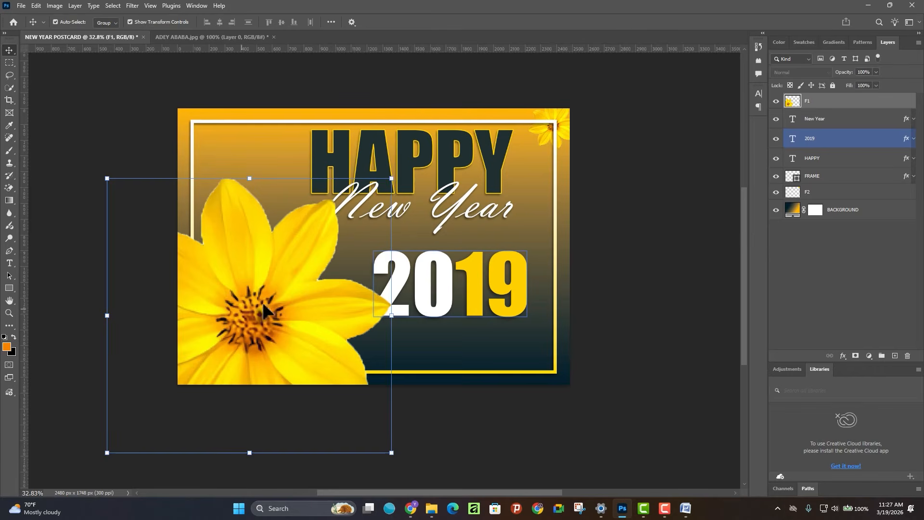
{"action": "left_click_drag", "start_coordinate": [256, 320], "coordinate": [420, 264]}
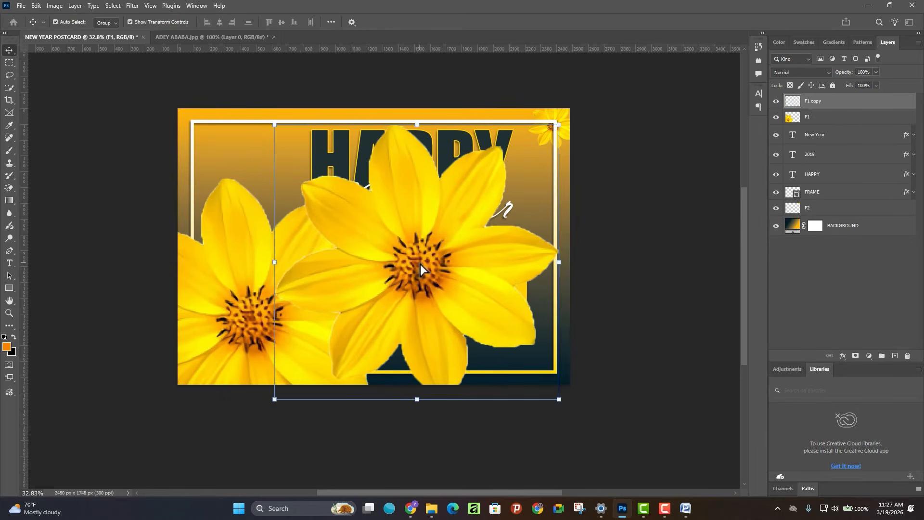
{"action": "double_click", "coordinate": [814, 101]}
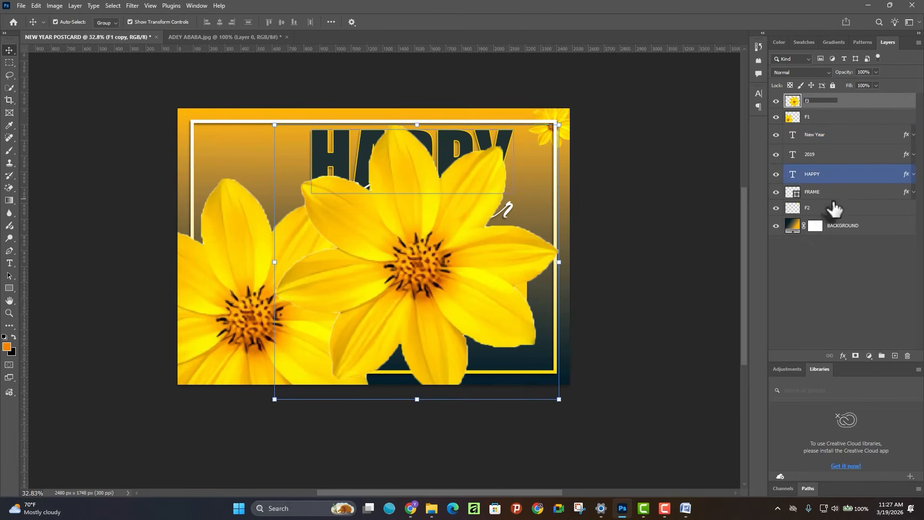
{"action": "type", "text": "f3"}
{"action": "key", "text": "Return"}
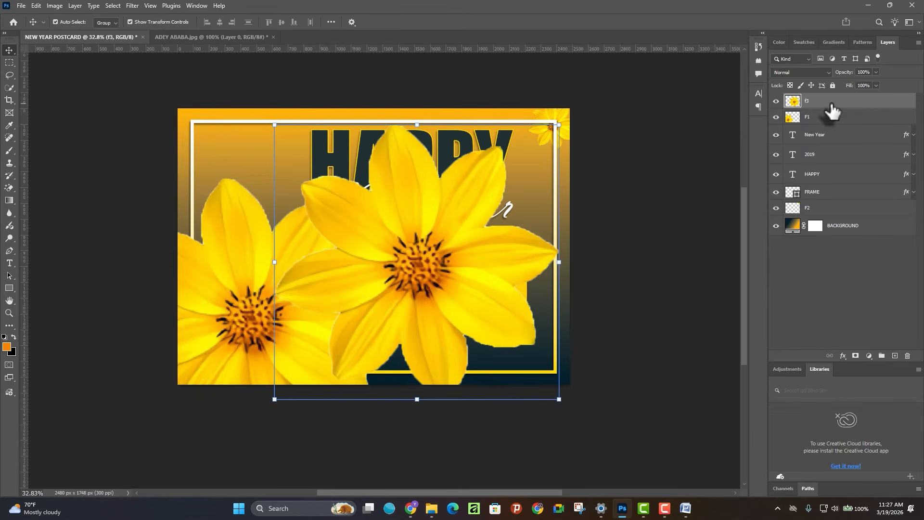
Scale the f3 flower down to about 7.86% and place it just below the first digit of 2019
{"action": "left_click_drag", "start_coordinate": [455, 264], "coordinate": [448, 264]}
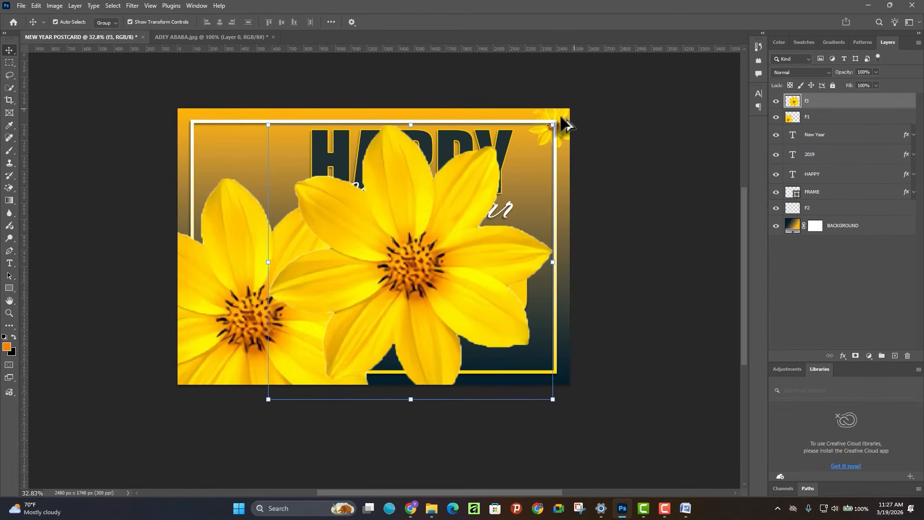
{"action": "left_click_drag", "start_coordinate": [553, 125], "coordinate": [446, 282]}
{"action": "scroll", "coordinate": [413, 365], "scroll_direction": "up", "scroll_amount": 5}
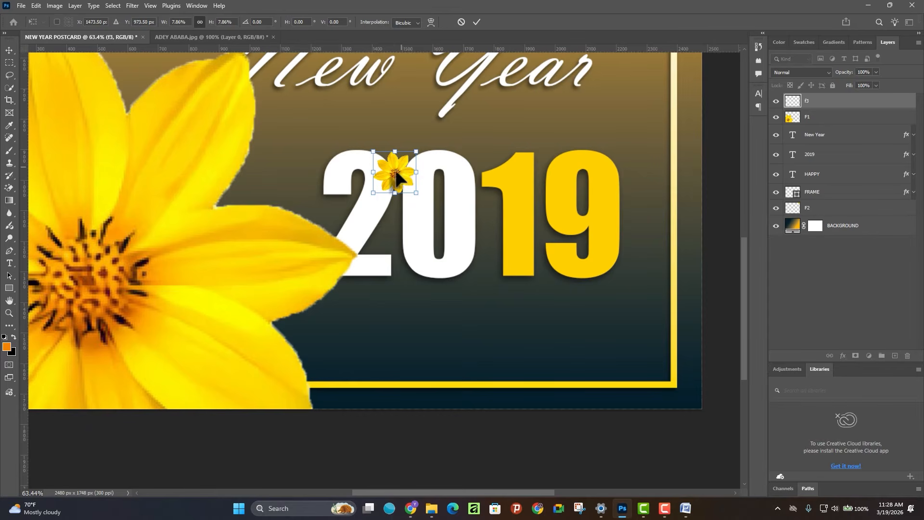
{"action": "left_click_drag", "start_coordinate": [397, 179], "coordinate": [366, 315]}
{"action": "key", "text": "Return"}
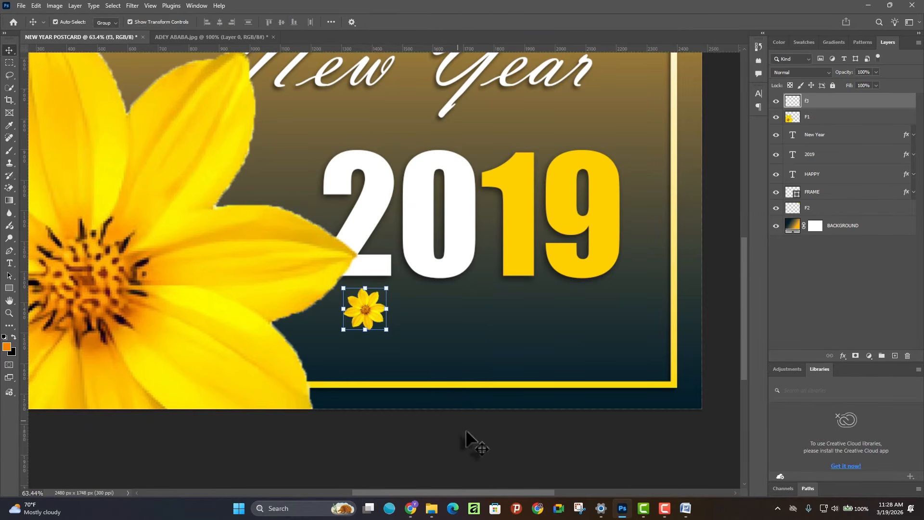
{"action": "left_click", "coordinate": [466, 429]}
{"action": "scroll", "coordinate": [432, 373], "scroll_direction": "down", "scroll_amount": 3}
{"action": "scroll", "coordinate": [433, 378], "scroll_direction": "down", "scroll_amount": 2}
{"action": "left_click", "coordinate": [433, 378]}
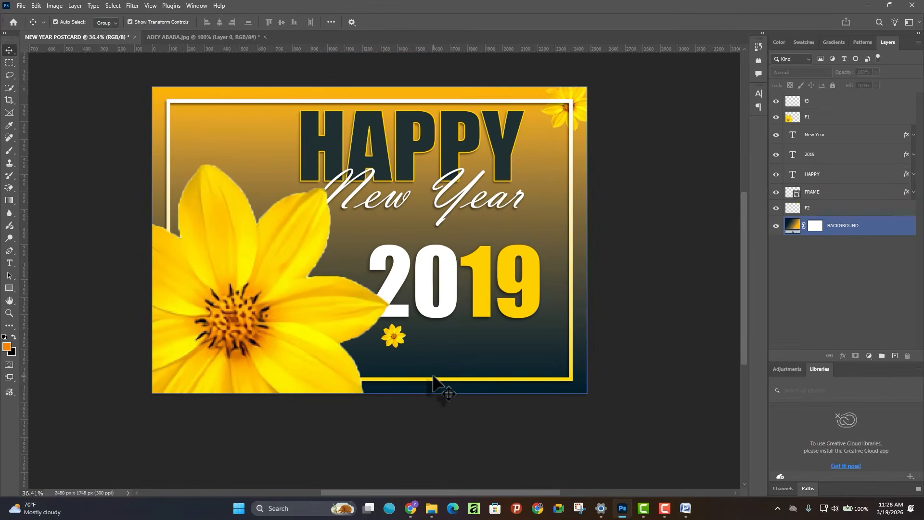
Shrink the small f3 flower slightly further below the 2019 text
{"action": "scroll", "coordinate": [433, 377], "scroll_direction": "up", "scroll_amount": 4}
{"action": "left_click", "coordinate": [382, 325]}
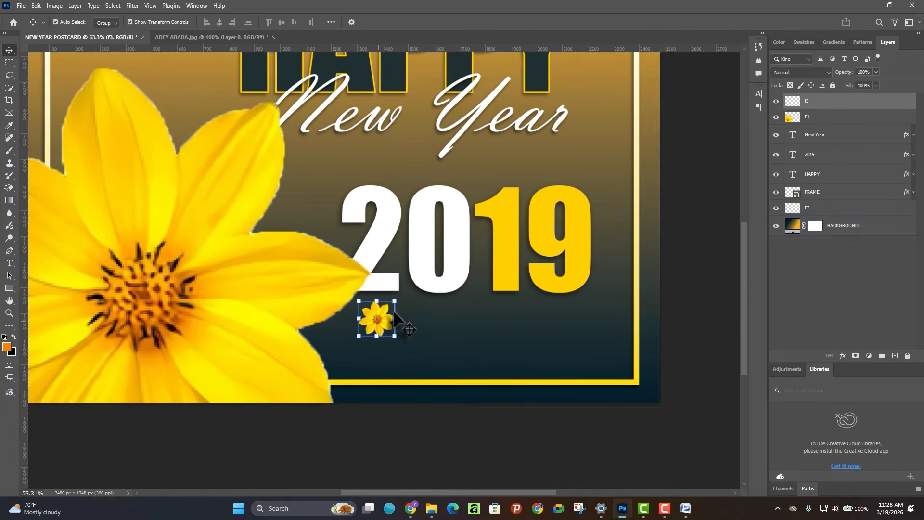
{"action": "left_click_drag", "start_coordinate": [396, 298], "coordinate": [376, 324]}
{"action": "key", "text": "Return"}
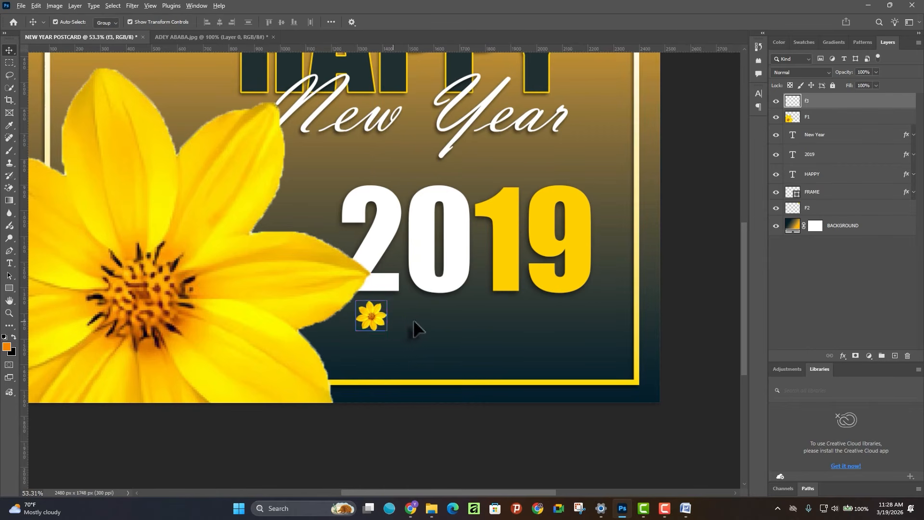
Duplicate the small flower sideways, and duplicate the pair, to form a row of four beneath 2019
{"action": "left_click_drag", "start_coordinate": [434, 323], "coordinate": [433, 321]}
{"action": "left_click", "coordinate": [385, 321], "text": "shift"}
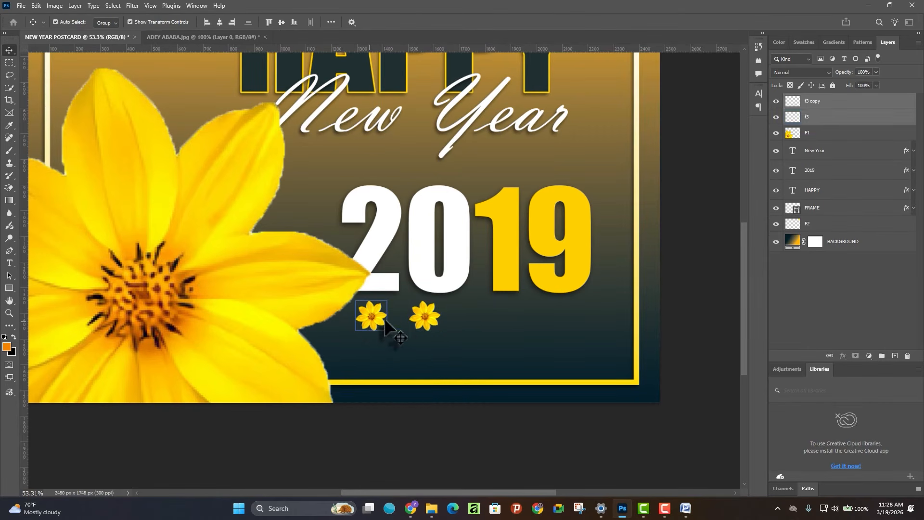
{"action": "left_click_drag", "start_coordinate": [436, 323], "coordinate": [541, 322]}
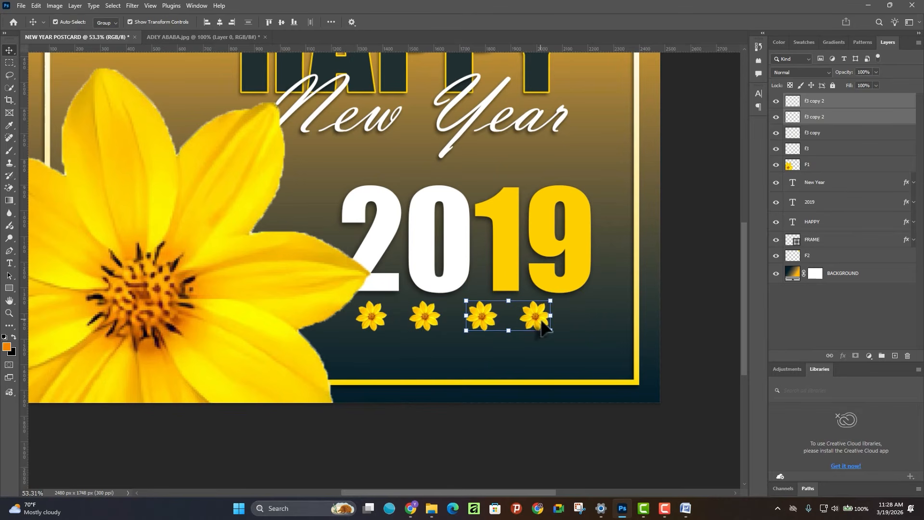
Select all four small flowers and shift the row slightly to the right to centre it beneath 2019
{"action": "left_click", "coordinate": [424, 320], "text": "shift"}
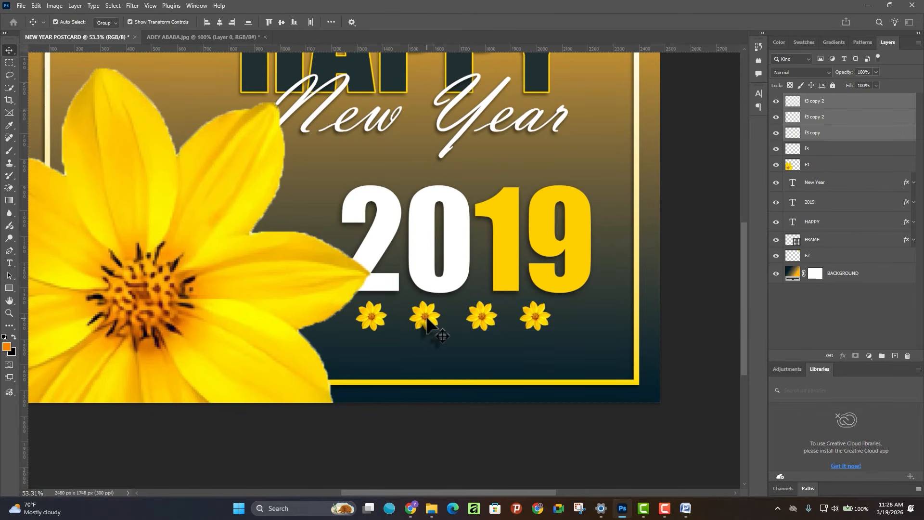
{"action": "left_click", "coordinate": [376, 322], "text": "shift"}
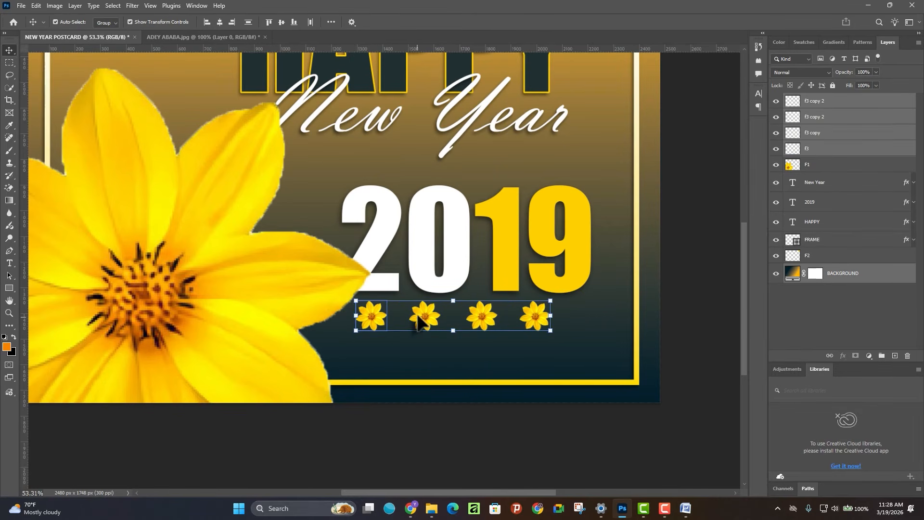
{"action": "left_click_drag", "start_coordinate": [423, 314], "coordinate": [443, 325]}
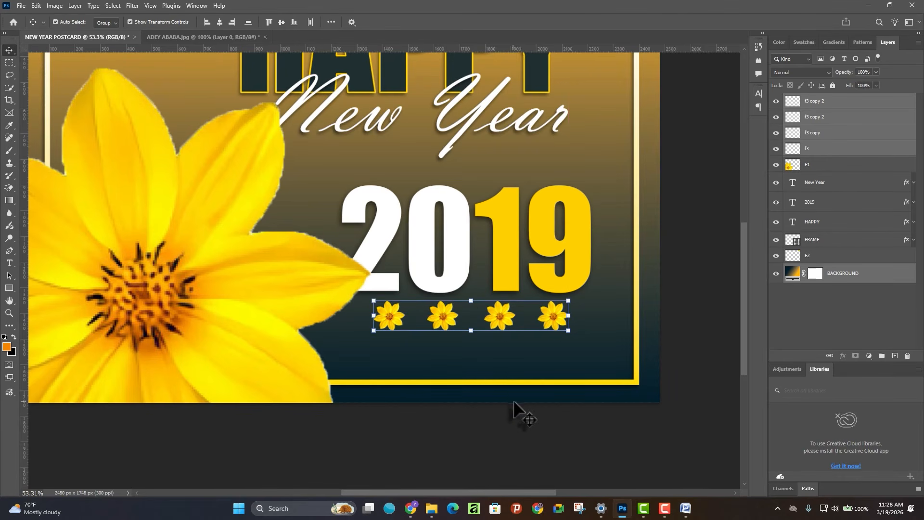
{"action": "left_click", "coordinate": [507, 428]}
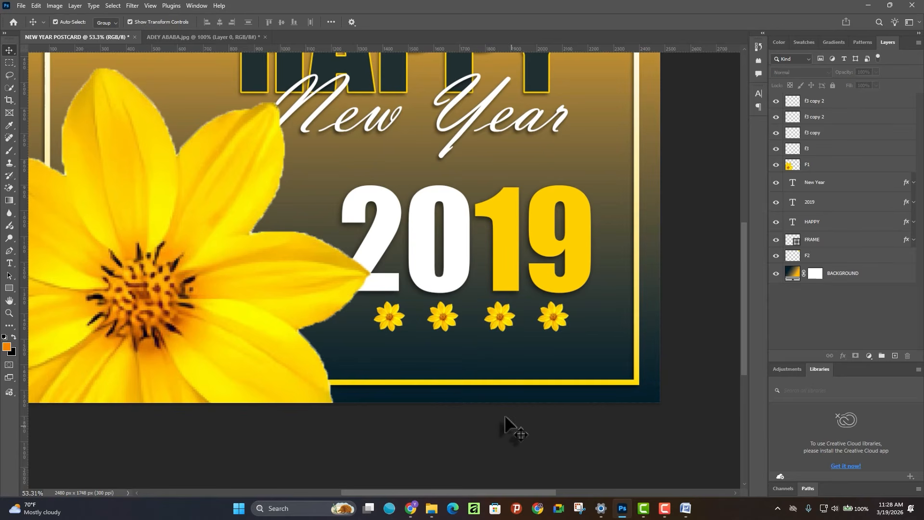
Place another copy of the small flower on the upper edge of the digit 2 in 2019
{"action": "scroll", "coordinate": [347, 358], "scroll_direction": "up", "scroll_amount": 1}
{"action": "left_click_drag", "start_coordinate": [441, 337], "coordinate": [396, 219]}
{"action": "left_click", "coordinate": [501, 441]}
{"action": "scroll", "coordinate": [471, 355], "scroll_direction": "down", "scroll_amount": 5}
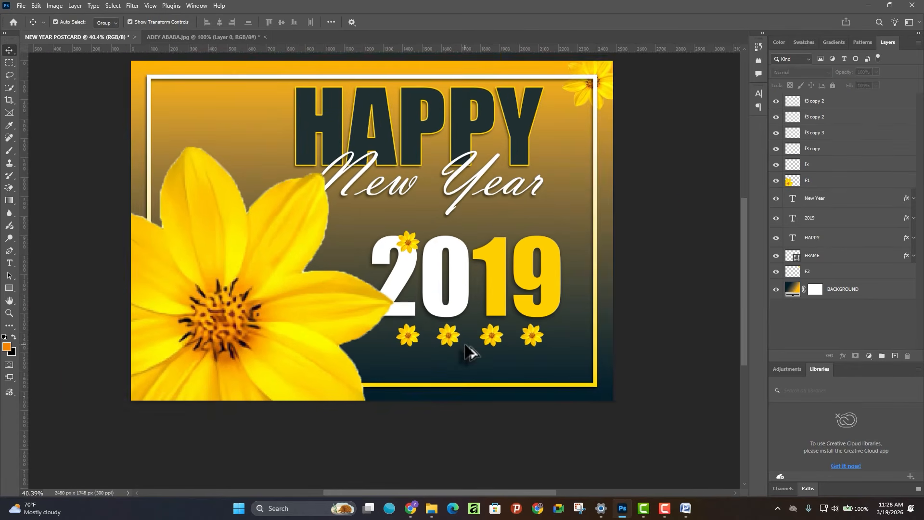
{"action": "left_click", "coordinate": [650, 243]}
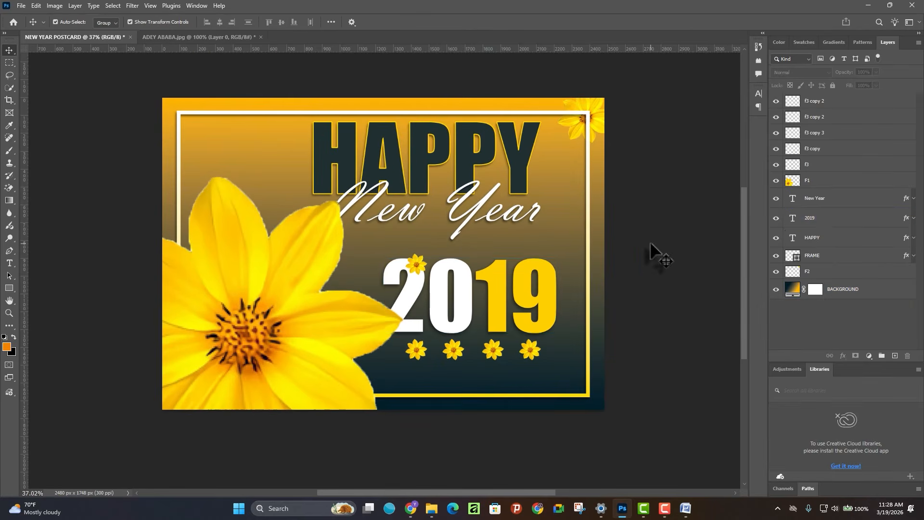
Rotate the large flower F1 clockwise by about 8 degrees and apply the transformation
{"action": "left_click", "coordinate": [289, 334]}
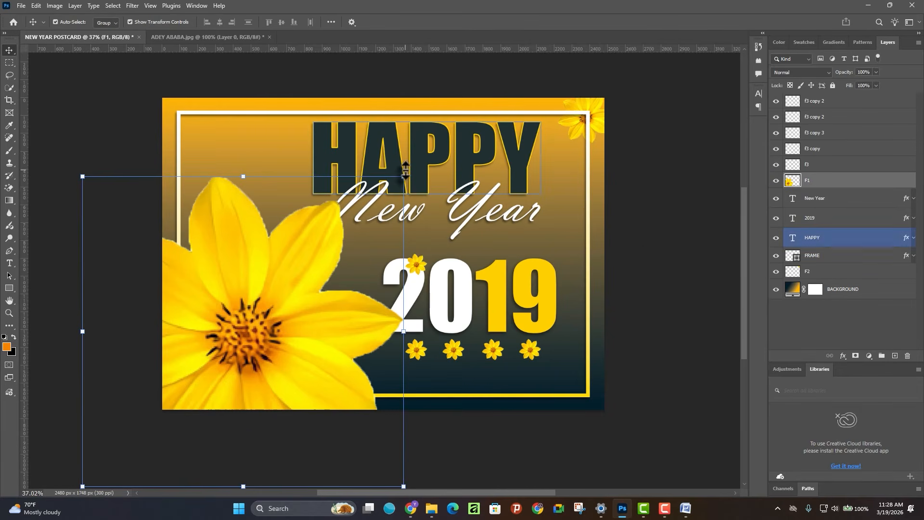
{"action": "left_click_drag", "start_coordinate": [410, 186], "coordinate": [375, 253]}
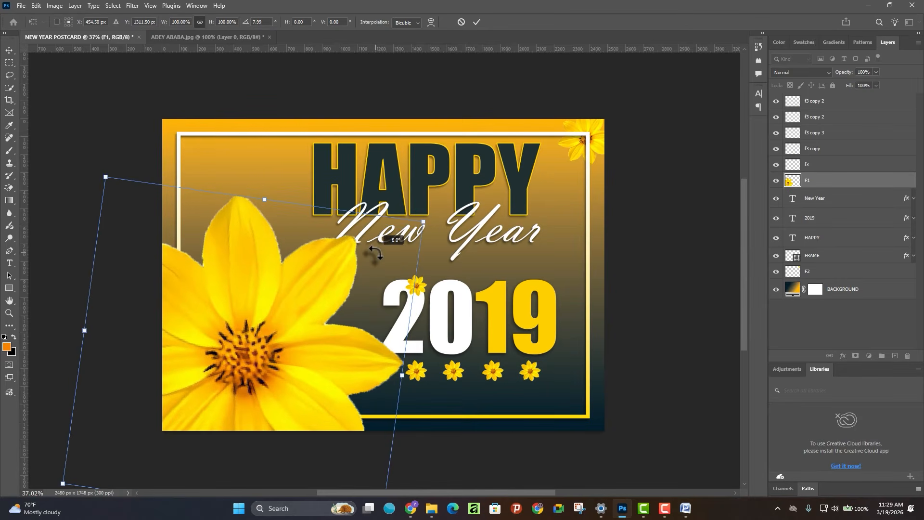
{"action": "key", "text": "Return"}
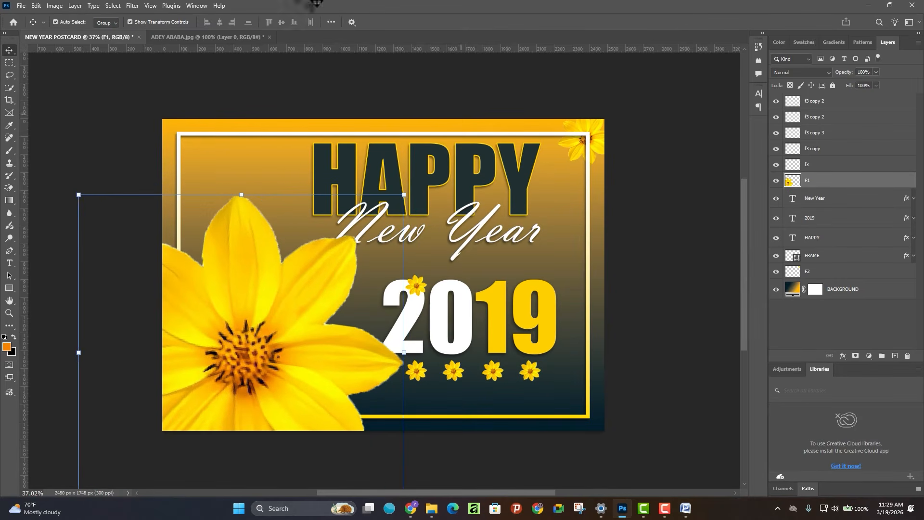
{"action": "left_click", "coordinate": [114, 107]}
{"action": "scroll", "coordinate": [382, 256], "scroll_direction": "down", "scroll_amount": 3}
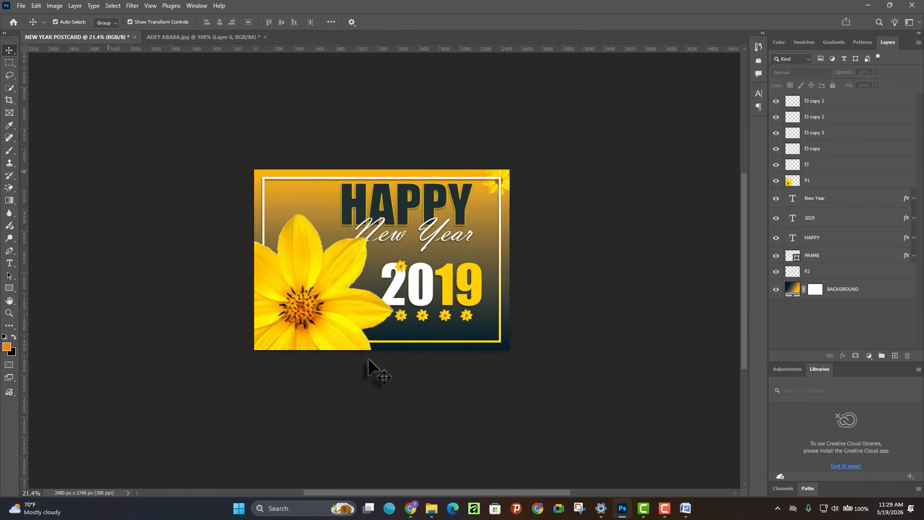
{"action": "scroll", "coordinate": [368, 357], "scroll_direction": "up", "scroll_amount": 3}
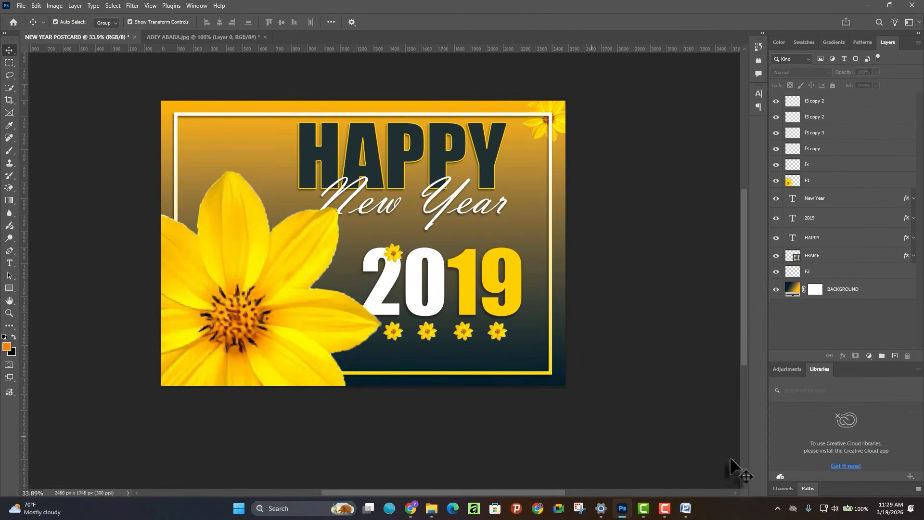
Switch to Word and write the Amharic greeting "ዓመቱ የሰላም ፣ የፍቅር እንዲሁም የደስታ ይሁንልን፡፡" in the blank document
{"action": "left_click", "coordinate": [686, 509]}
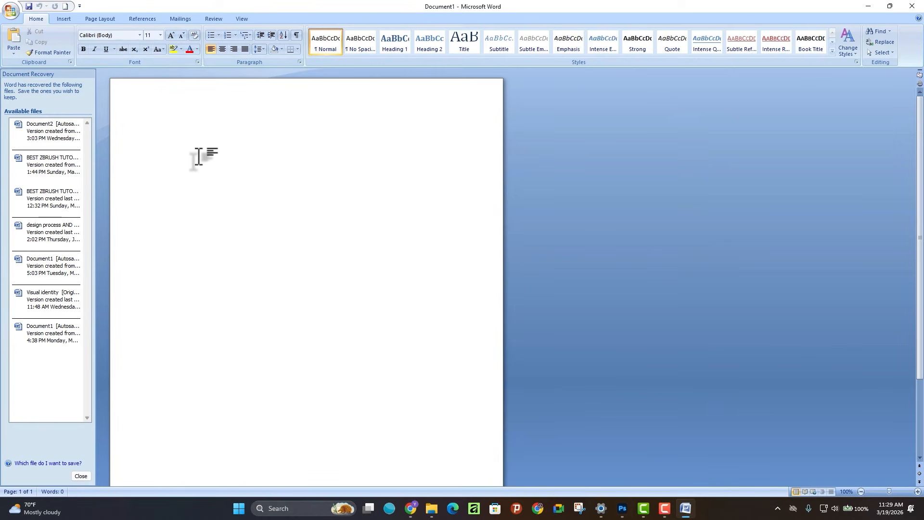
{"action": "left_click", "coordinate": [779, 510]}
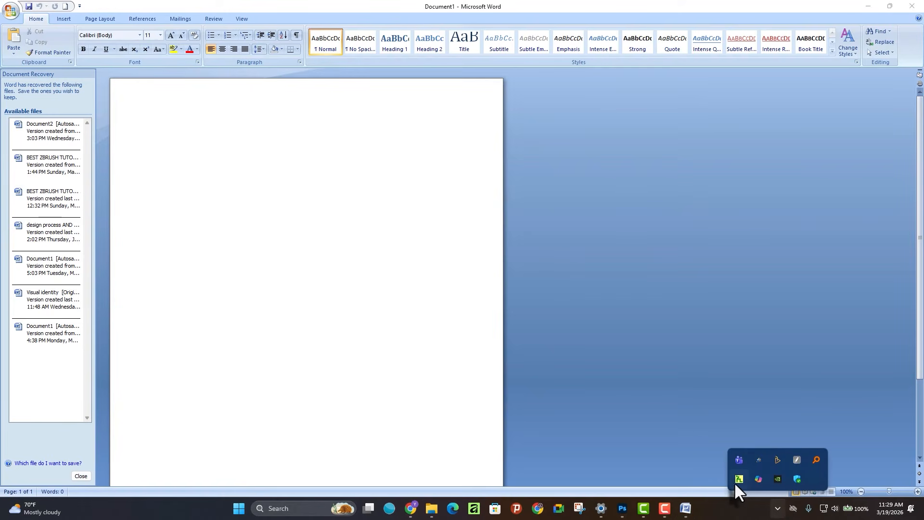
{"action": "left_click", "coordinate": [215, 253]}
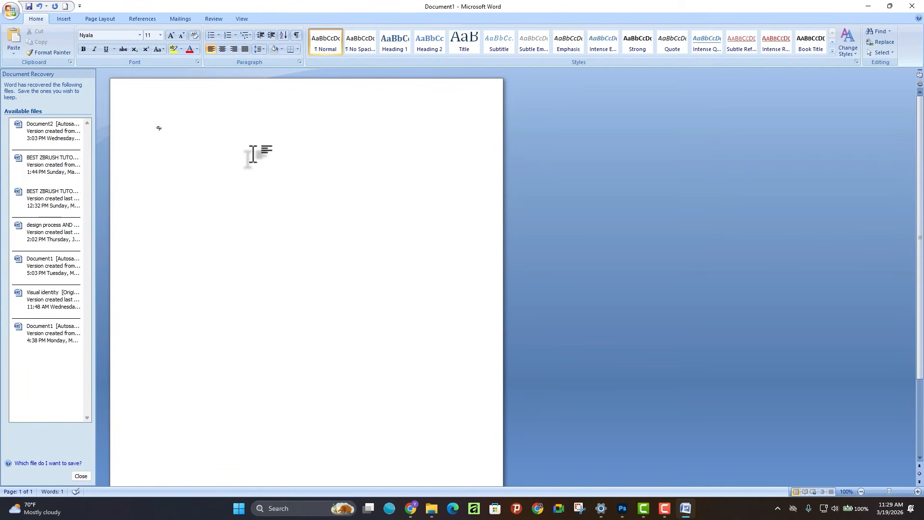
{"action": "type", "text": "ዓመት የሰላም ፣ የፍቅር እንዲሁም የደስታ ይሁንልን፡፡"}
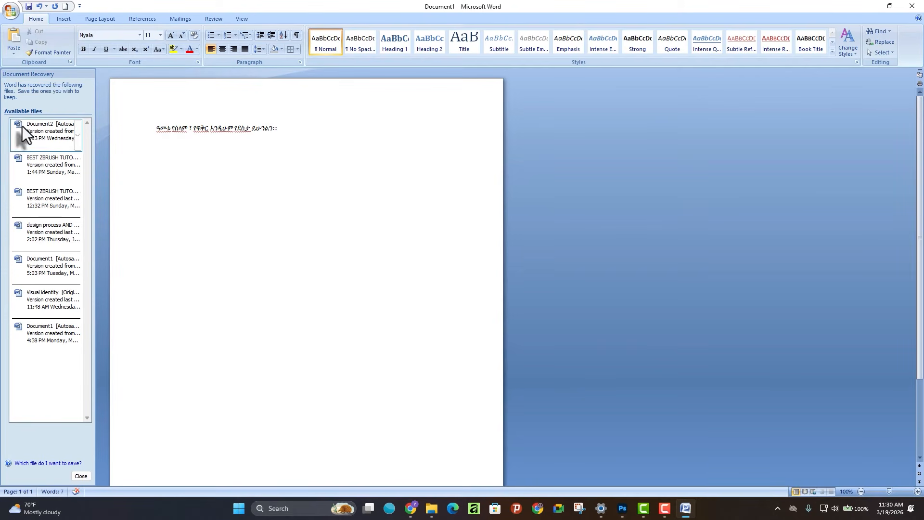
Copy the whole Amharic greeting line in Word and switch back to the Photoshop postcard
{"action": "triple_click", "coordinate": [216, 133]}
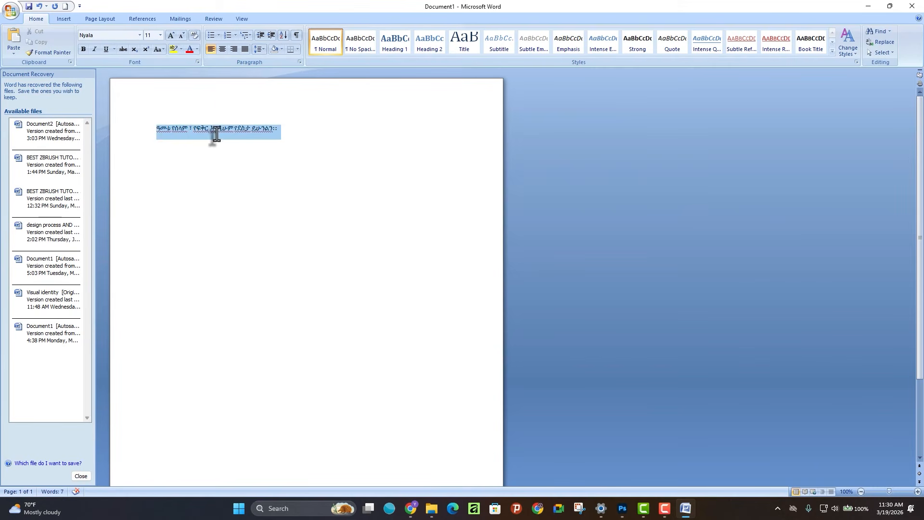
{"action": "right_click", "coordinate": [206, 133]}
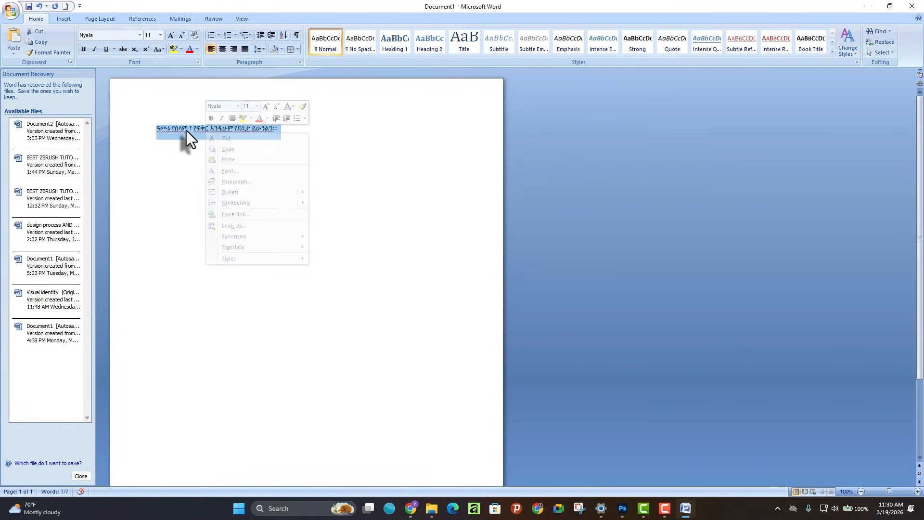
{"action": "left_click", "coordinate": [187, 131]}
{"action": "left_click_drag", "start_coordinate": [283, 129], "coordinate": [162, 126]}
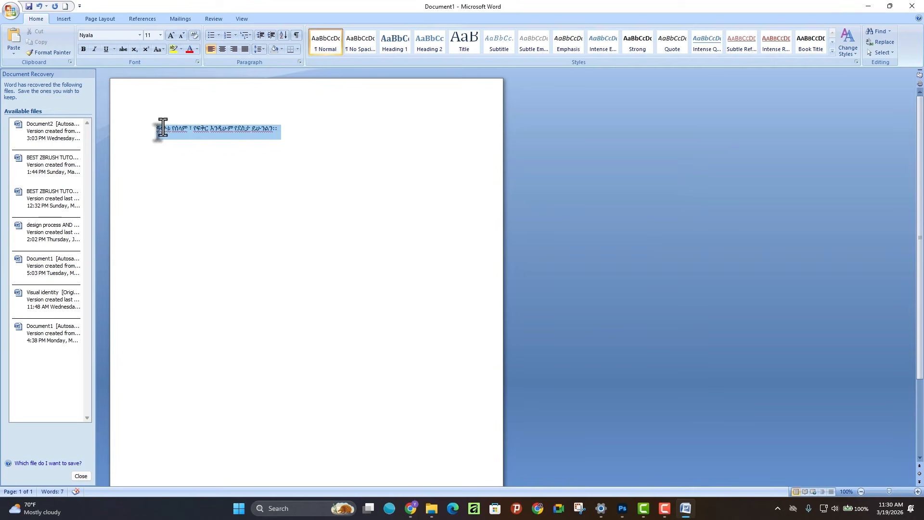
{"action": "right_click", "coordinate": [204, 133]}
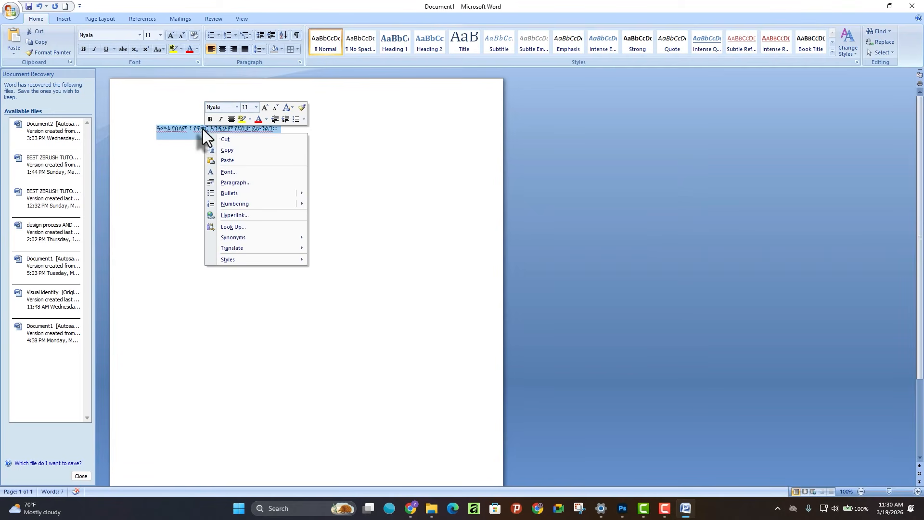
{"action": "left_click", "coordinate": [236, 152]}
{"action": "left_click", "coordinate": [622, 508]}
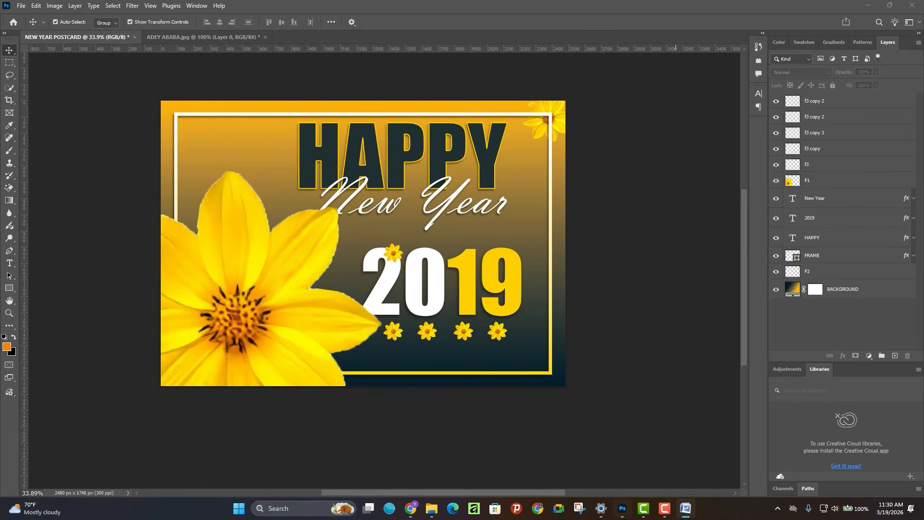
Start a new horizontal text line below the row of small flowers and set its colour to white
{"action": "scroll", "coordinate": [587, 383], "scroll_direction": "down", "scroll_amount": 1}
{"action": "scroll", "coordinate": [558, 345], "scroll_direction": "up", "scroll_amount": 1}
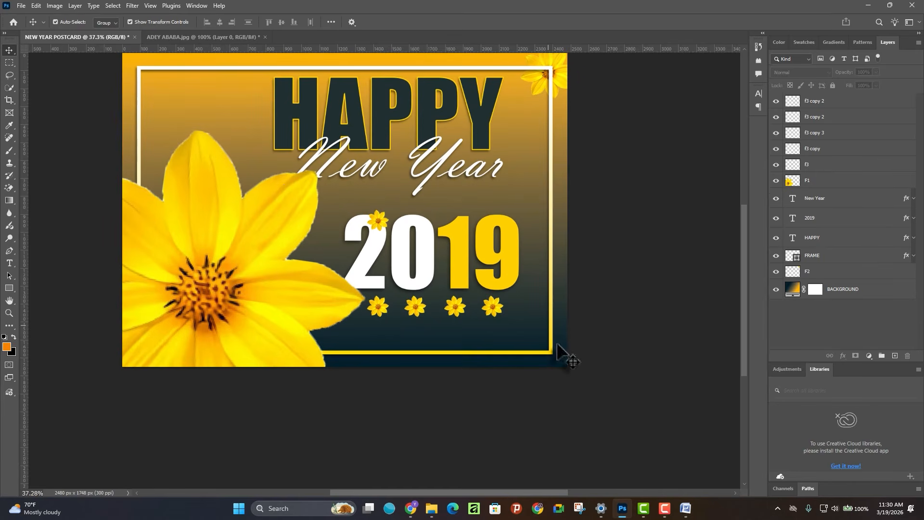
{"action": "left_click", "coordinate": [7, 264]}
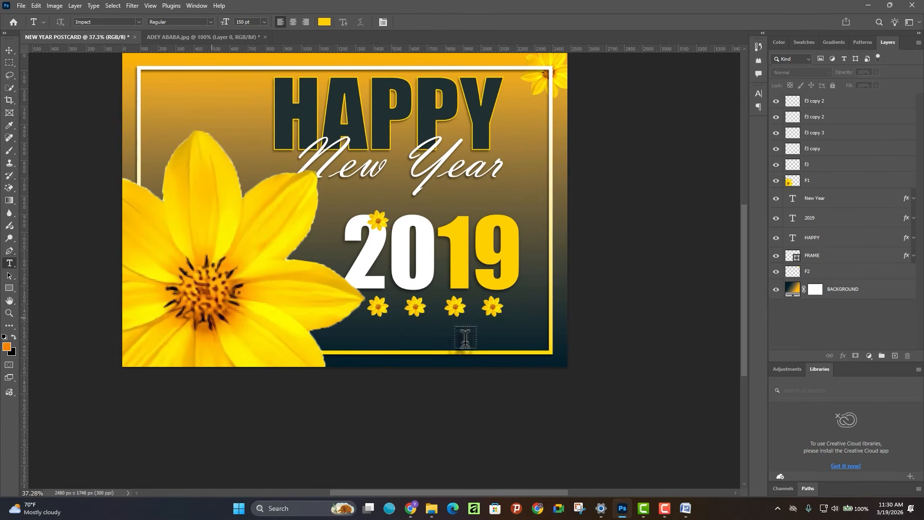
{"action": "left_click", "coordinate": [385, 341]}
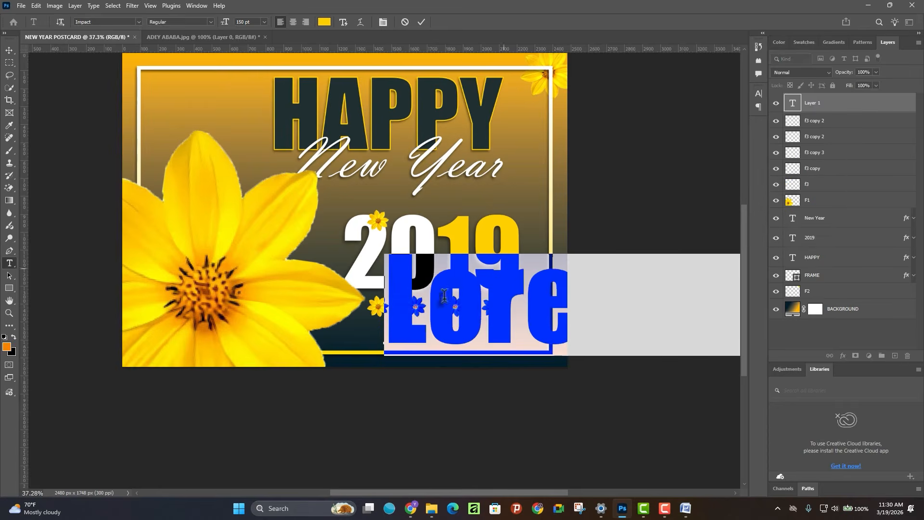
{"action": "left_click_drag", "start_coordinate": [445, 297], "coordinate": [473, 303]}
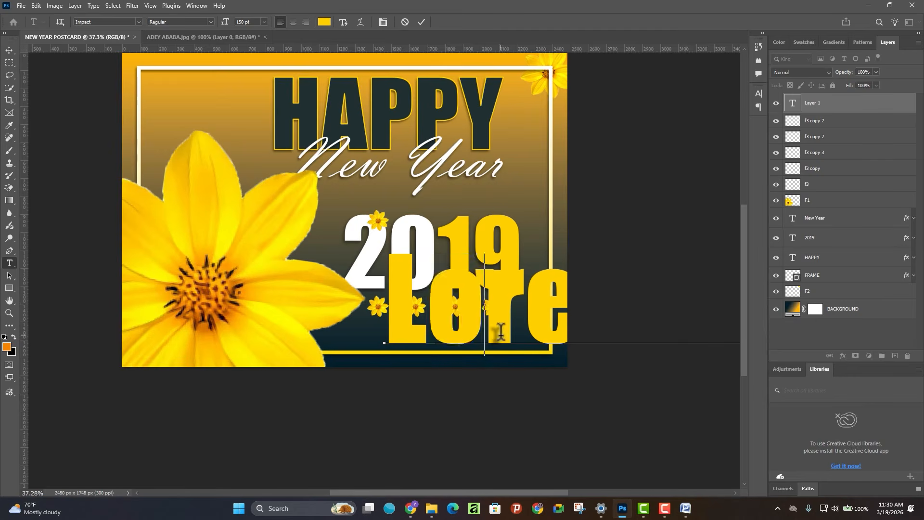
{"action": "triple_click", "coordinate": [501, 333]}
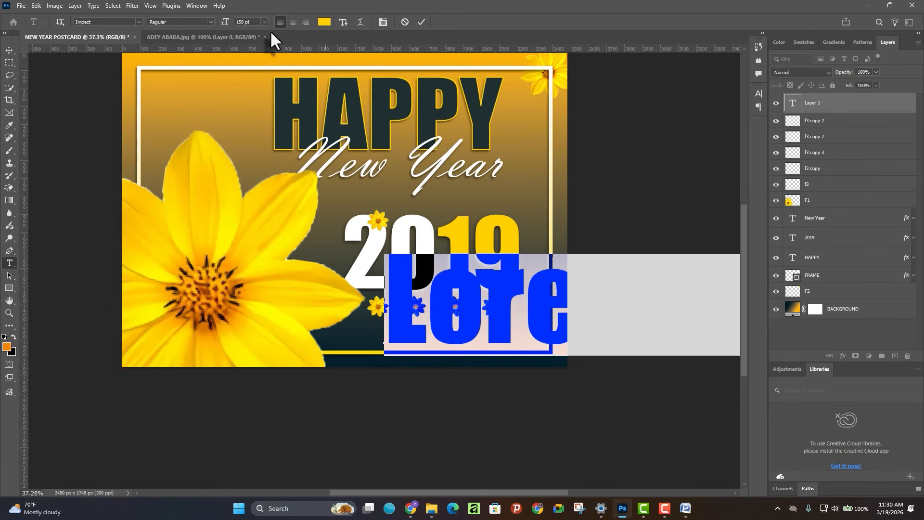
{"action": "left_click", "coordinate": [324, 21]}
{"action": "left_click_drag", "start_coordinate": [683, 258], "coordinate": [642, 233]}
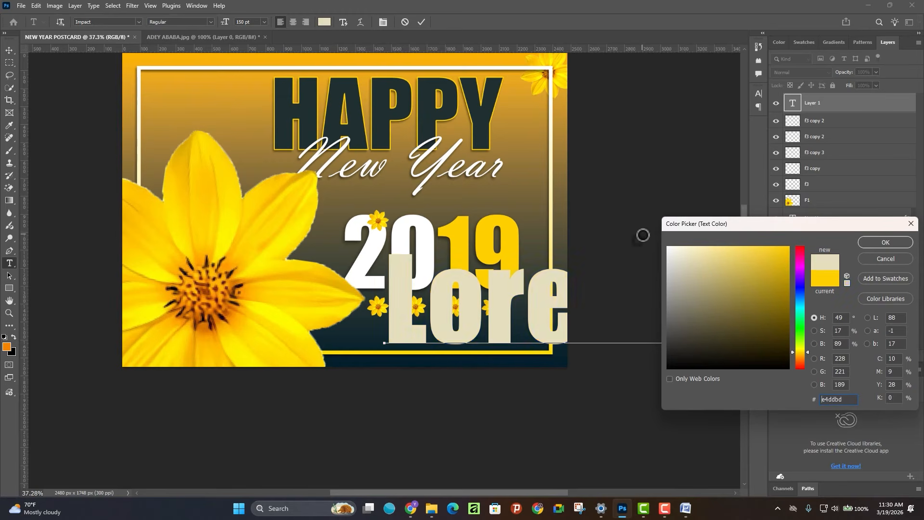
{"action": "left_click", "coordinate": [901, 243]}
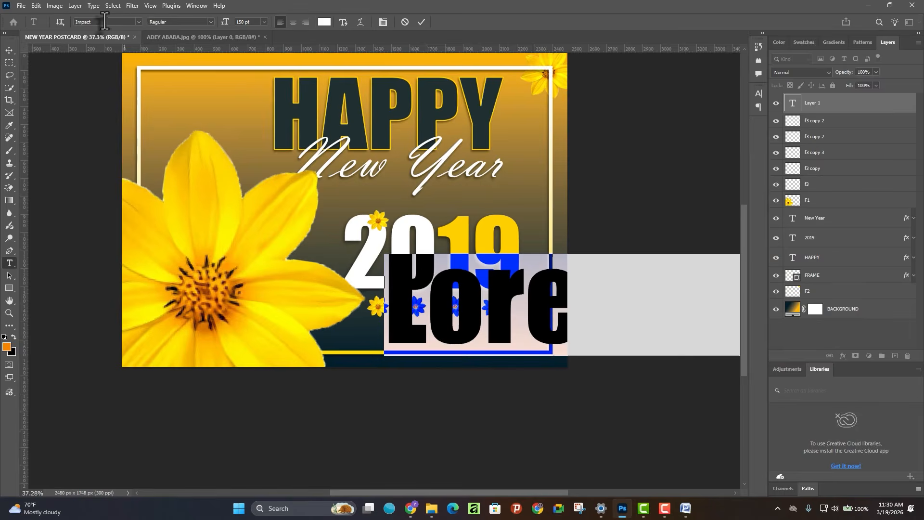
Set the placeholder text's font to Ebrima Bold and its size to 14 pt
{"action": "left_click", "coordinate": [104, 21]}
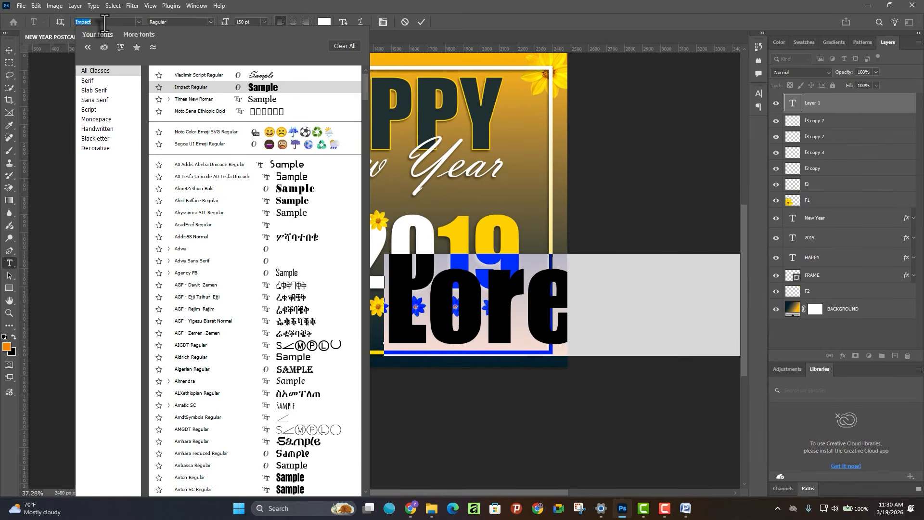
{"action": "type", "text": "eb"}
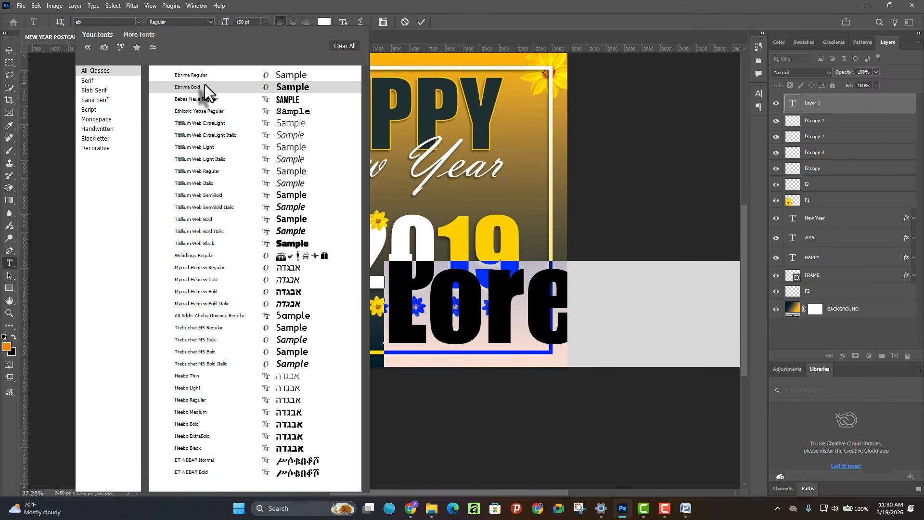
{"action": "left_click", "coordinate": [204, 86]}
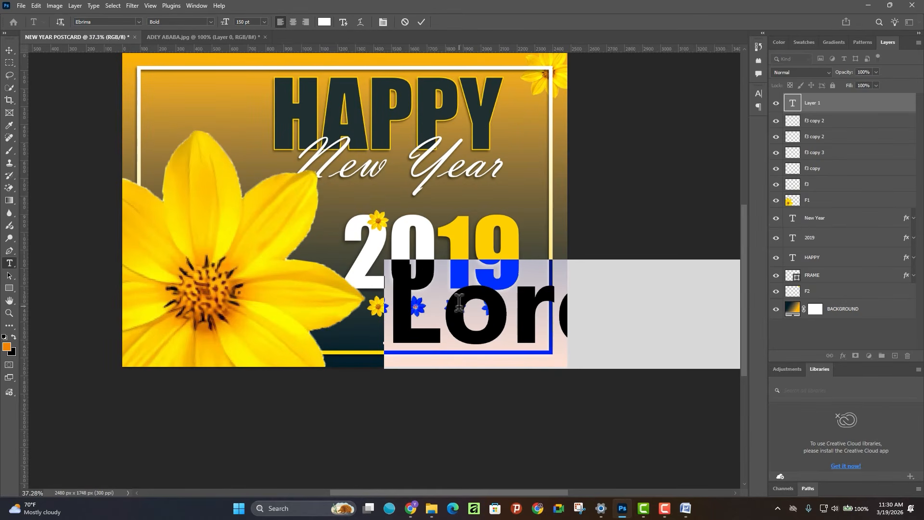
{"action": "left_click", "coordinate": [263, 22]}
{"action": "left_click", "coordinate": [265, 124]}
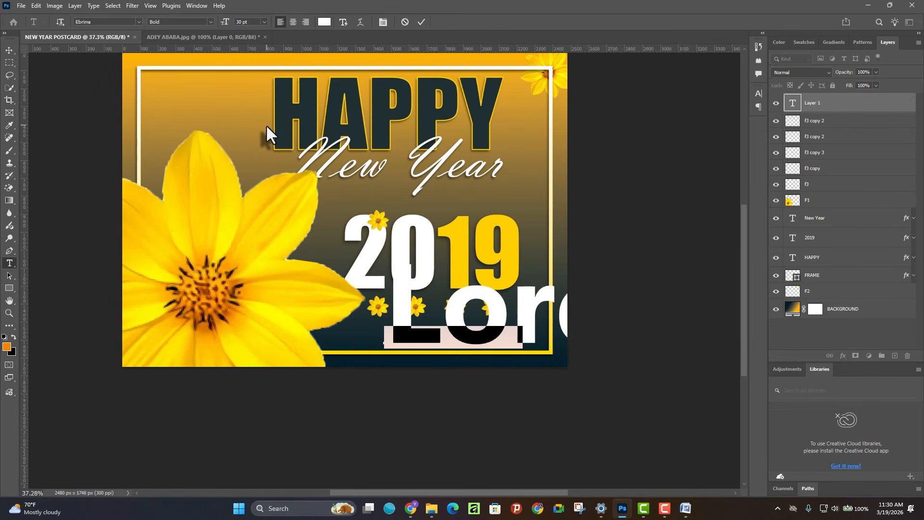
{"action": "left_click", "coordinate": [263, 22]}
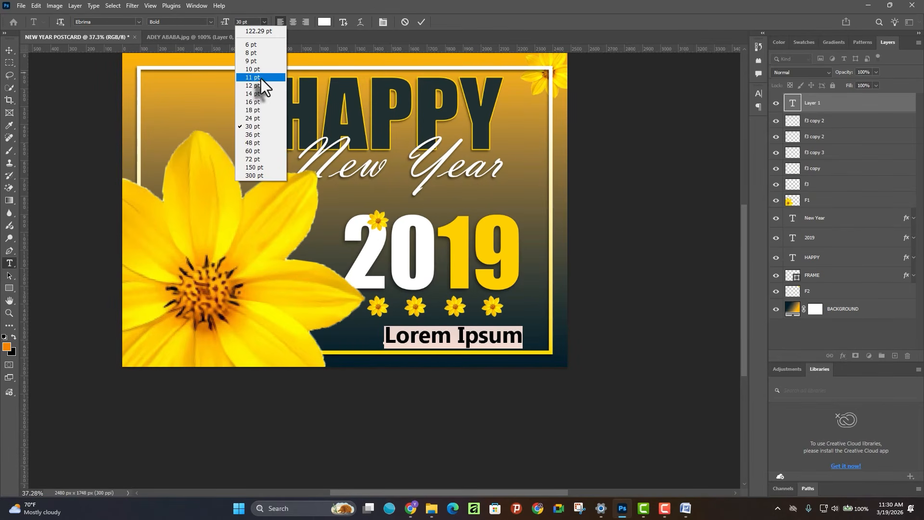
{"action": "left_click", "coordinate": [260, 95]}
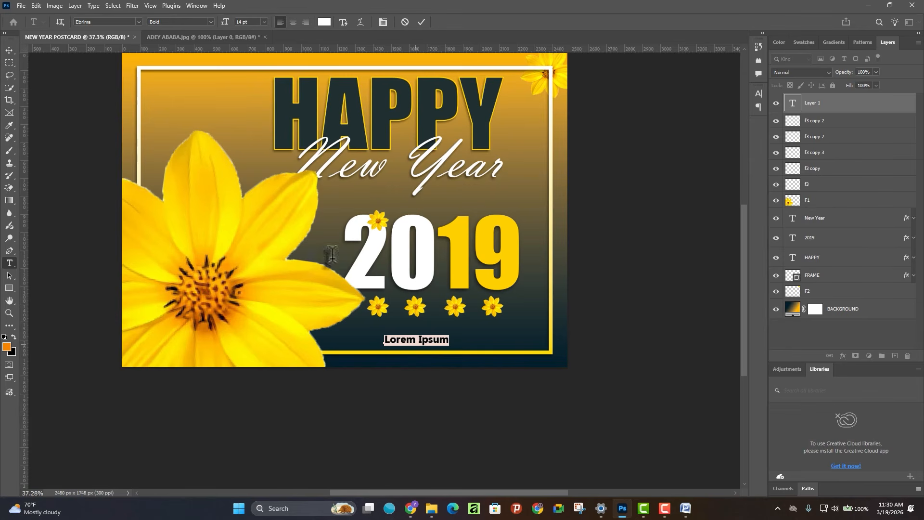
{"action": "left_click", "coordinate": [98, 21]}
Replace the Lorem Ipsum placeholder with the copied Amharic greeting
{"action": "double_click", "coordinate": [442, 339]}
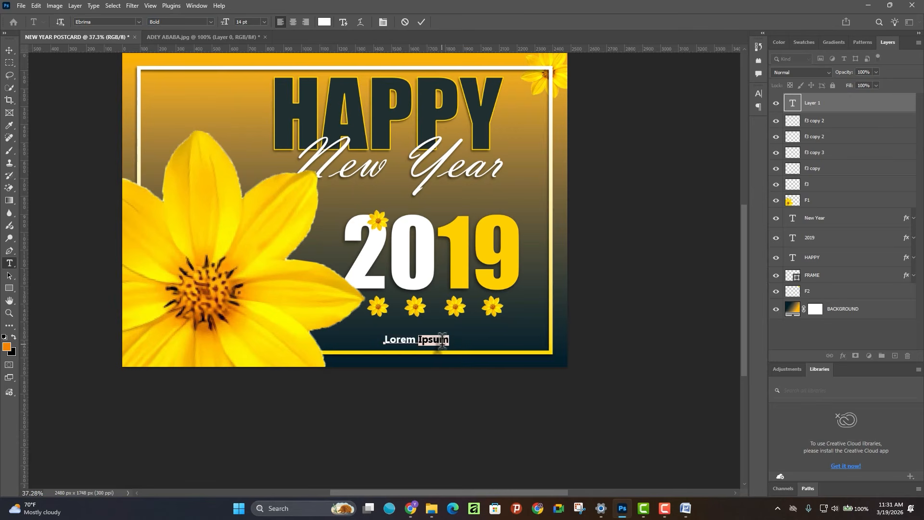
{"action": "triple_click", "coordinate": [442, 339]}
{"action": "left_click", "coordinate": [443, 340]}
{"action": "key", "text": "ctrl+a"}
{"action": "key", "text": "ctrl+v"}
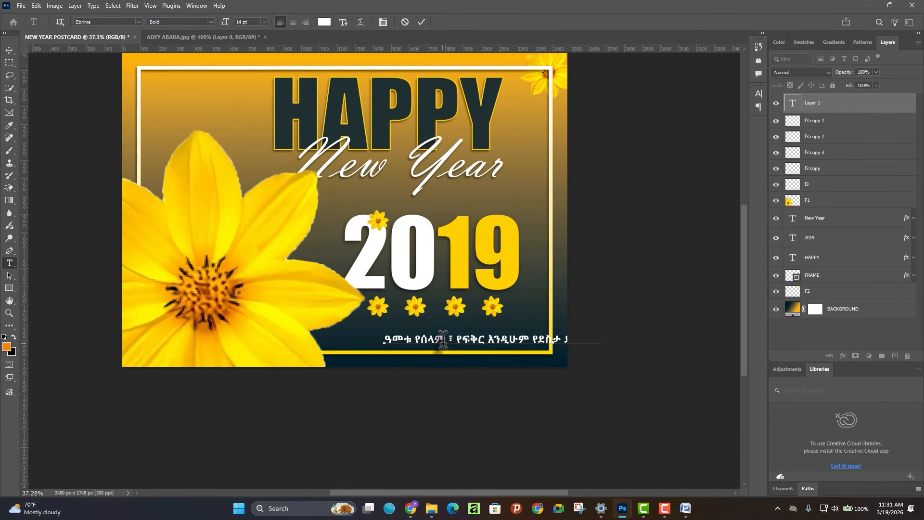
{"action": "left_click", "coordinate": [37, 6]}
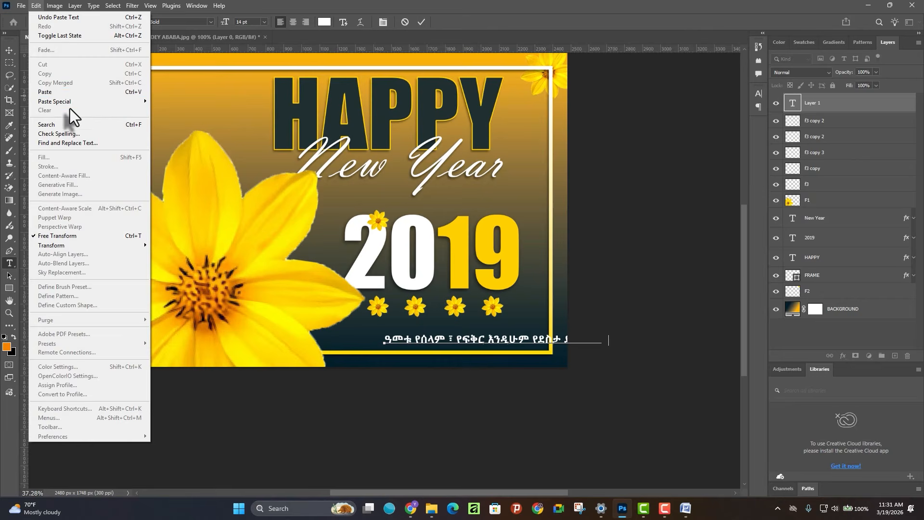
{"action": "left_click", "coordinate": [476, 7]}
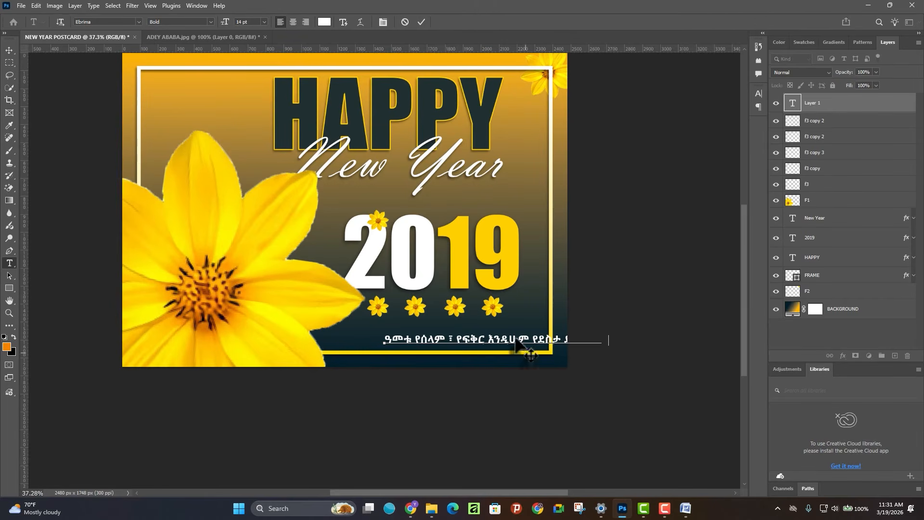
Position the Amharic greeting inside the frame beneath the small flowers, scale it to about 73%, and apply the transformation
{"action": "left_click", "coordinate": [9, 50]}
{"action": "left_click_drag", "start_coordinate": [522, 340], "coordinate": [466, 344]}
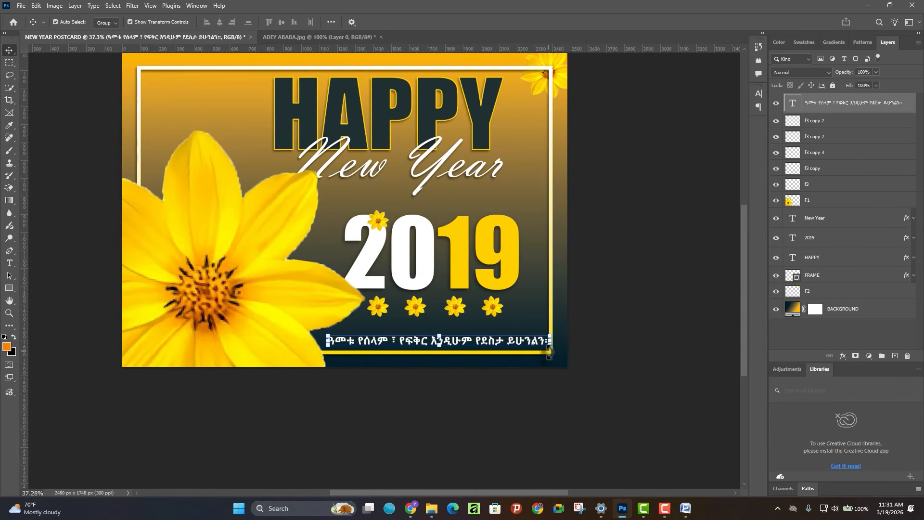
{"action": "scroll", "coordinate": [550, 353], "scroll_direction": "up", "scroll_amount": 3}
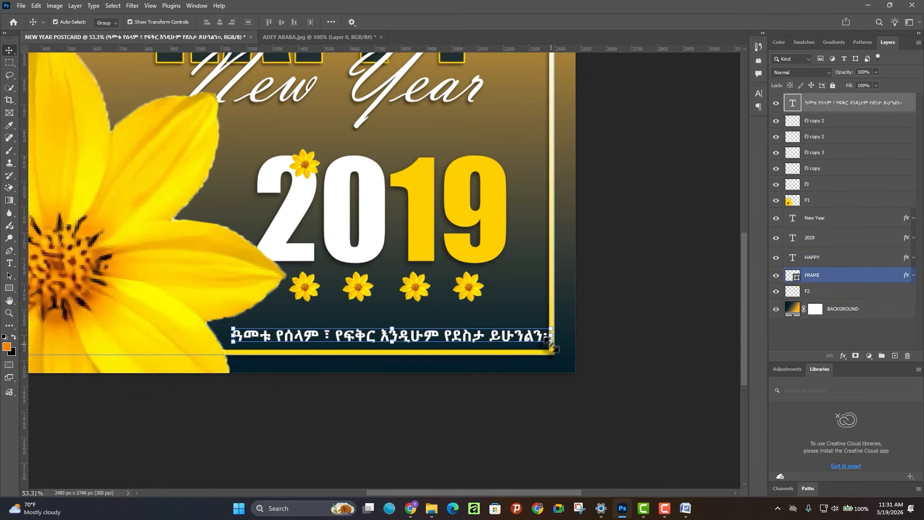
{"action": "left_click_drag", "start_coordinate": [552, 343], "coordinate": [477, 333]}
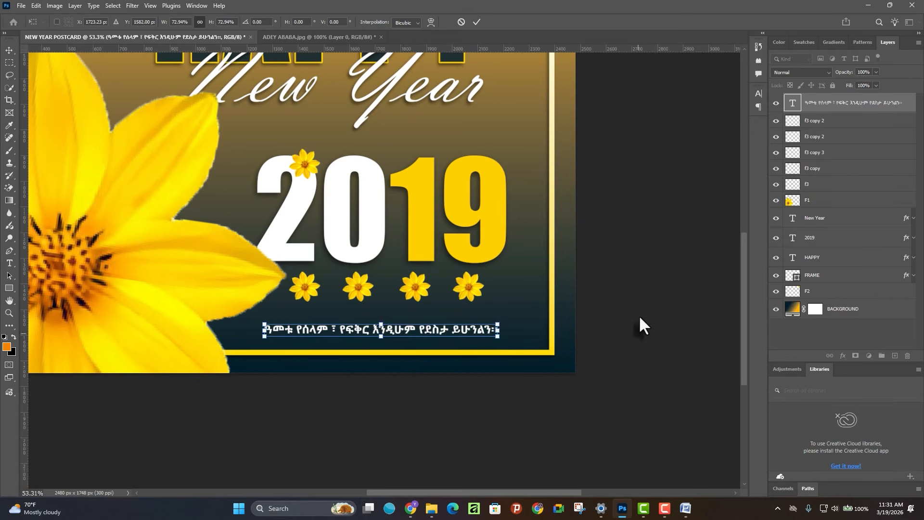
{"action": "left_click", "coordinate": [9, 50]}
{"action": "left_click", "coordinate": [428, 416]}
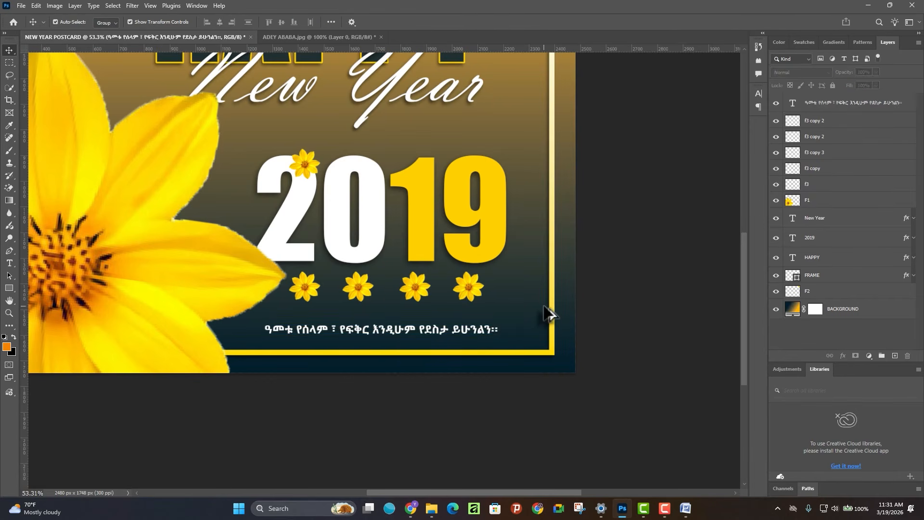
{"action": "scroll", "coordinate": [549, 313], "scroll_direction": "down", "scroll_amount": 3}
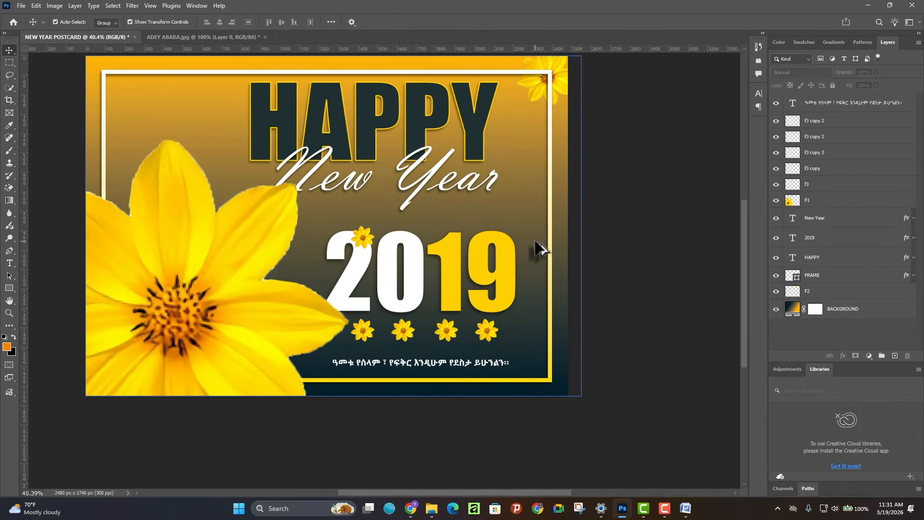
{"action": "left_click", "coordinate": [539, 248]}
{"action": "scroll", "coordinate": [536, 249], "scroll_direction": "down", "scroll_amount": 1}
{"action": "left_click", "coordinate": [411, 299]}
{"action": "left_click", "coordinate": [313, 240]}
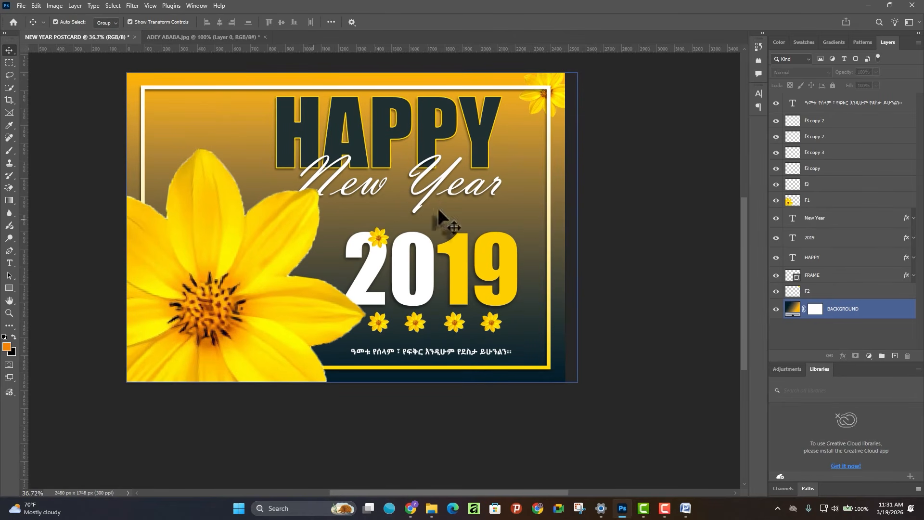
{"action": "left_click", "coordinate": [639, 251]}
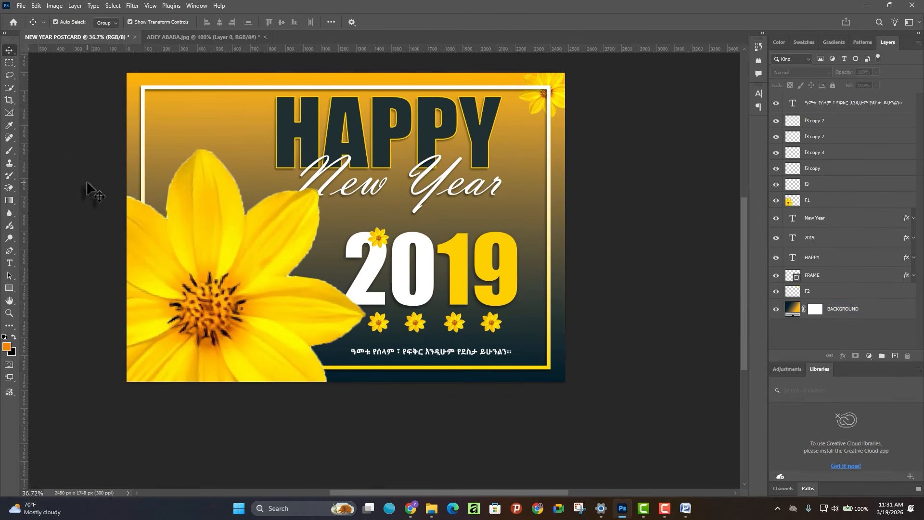
Duplicate the large flower F1 towards the middle of the postcard and rename the copied layer BACK FLOWER
{"action": "left_click", "coordinate": [212, 296]}
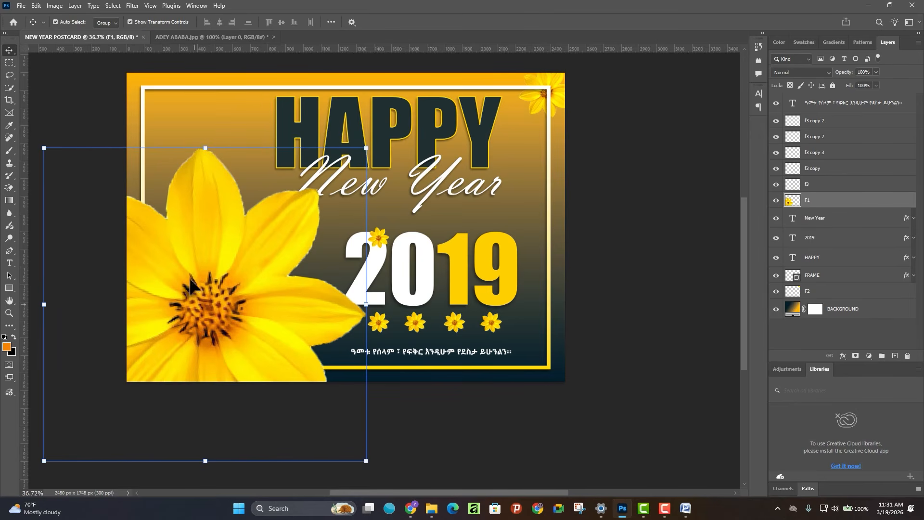
{"action": "left_click_drag", "start_coordinate": [198, 307], "coordinate": [333, 242]}
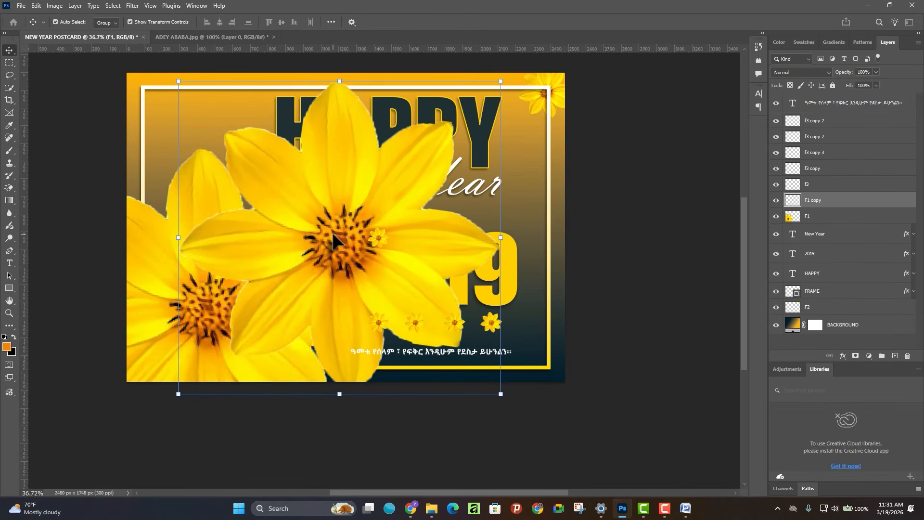
{"action": "double_click", "coordinate": [817, 201]}
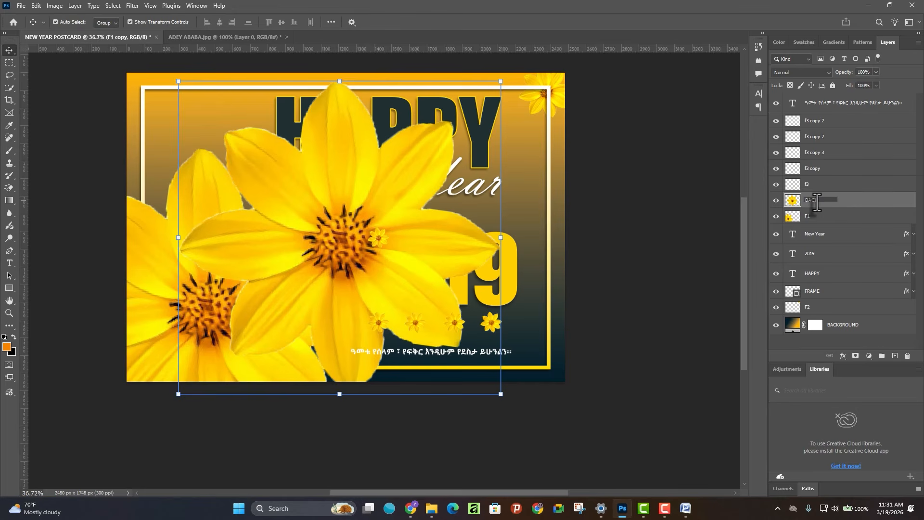
{"action": "key", "text": "Return"}
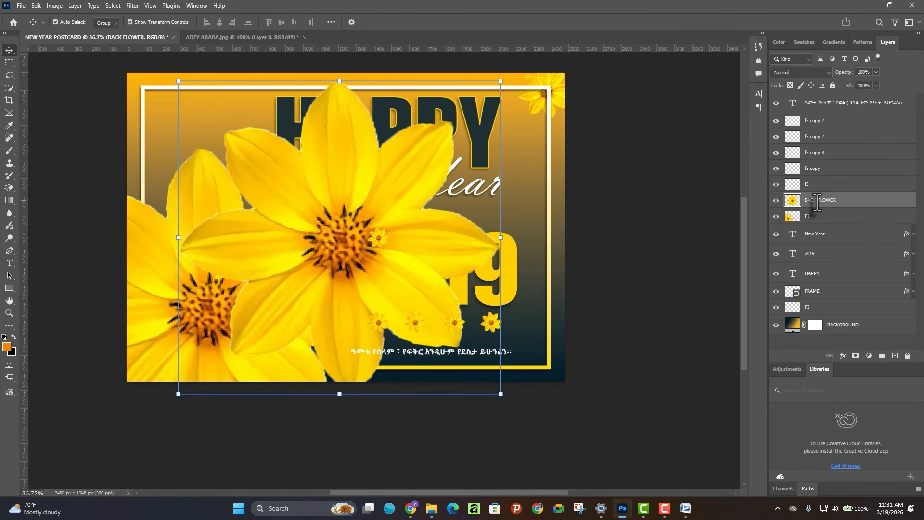
Move the BACK FLOWER layer directly above the BACKGROUND layer and scale the flower up to about 130%
{"action": "left_click_drag", "start_coordinate": [842, 200], "coordinate": [838, 317]}
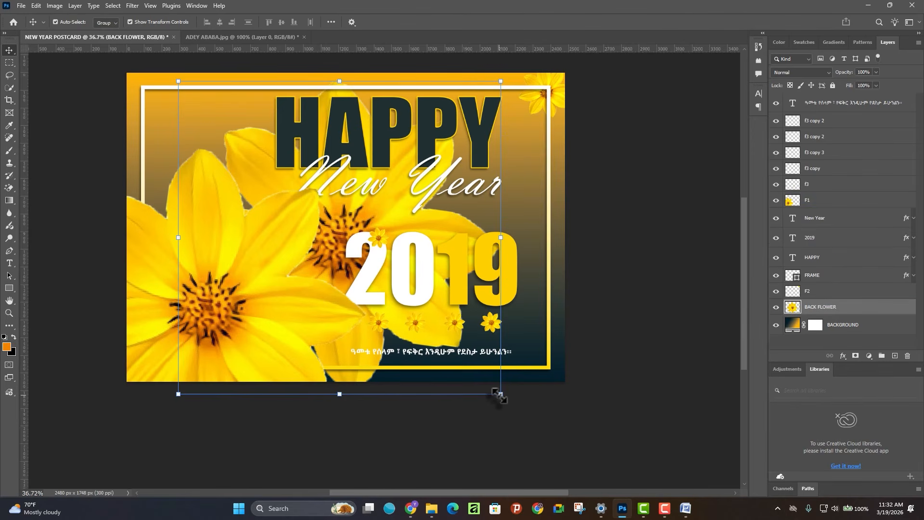
{"action": "left_click_drag", "start_coordinate": [499, 395], "coordinate": [555, 428]}
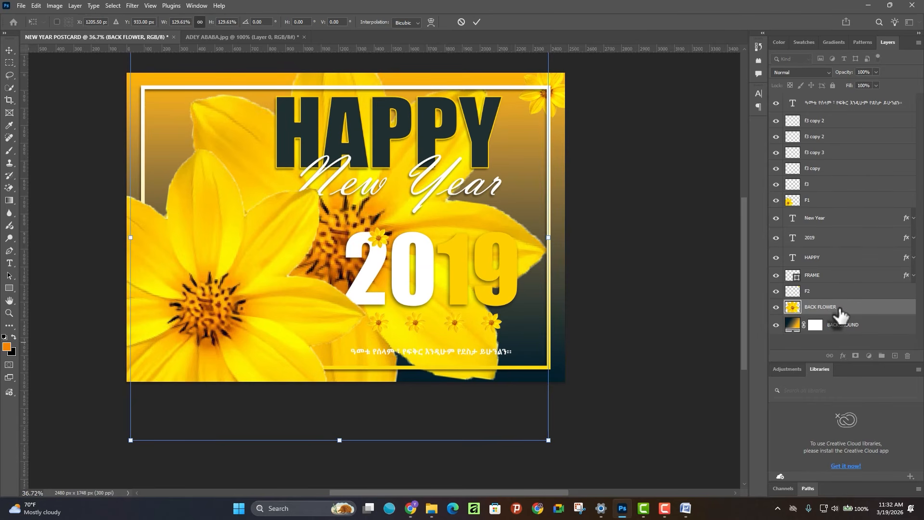
Lower the BACK FLOWER layer's opacity to 8%, apply the enlargement, and deselect the layer
{"action": "left_click", "coordinate": [876, 72]}
{"action": "left_click_drag", "start_coordinate": [855, 83], "coordinate": [837, 83]}
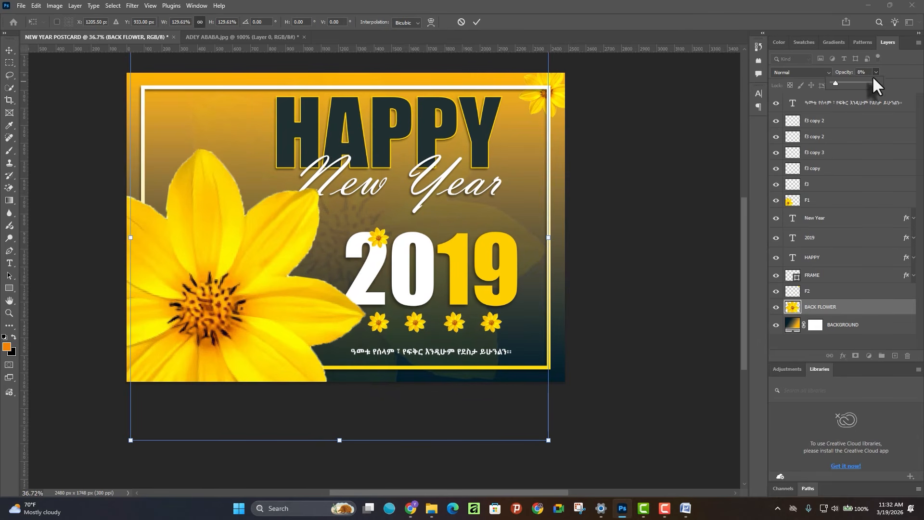
{"action": "left_click", "coordinate": [625, 356]}
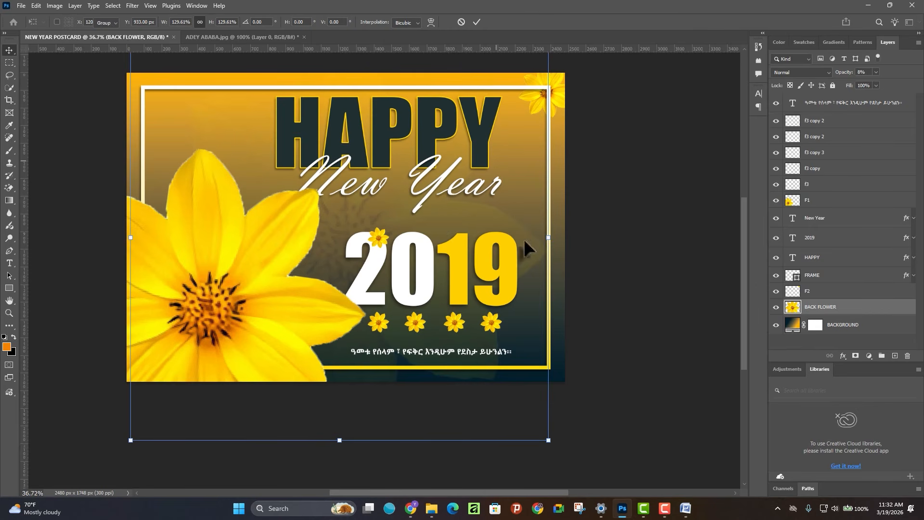
{"action": "key", "text": "Return"}
{"action": "scroll", "coordinate": [449, 260], "scroll_direction": "down", "scroll_amount": 2}
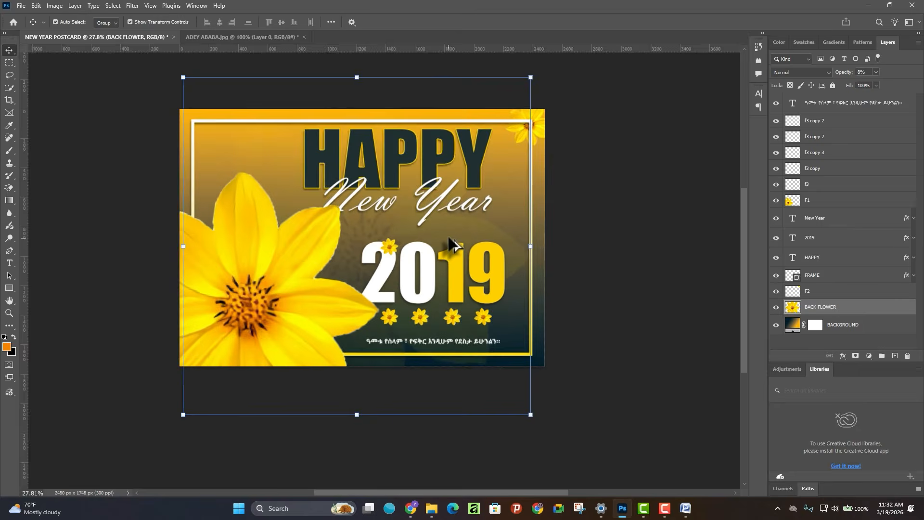
{"action": "scroll", "coordinate": [449, 238], "scroll_direction": "up", "scroll_amount": 1}
{"action": "scroll", "coordinate": [441, 262], "scroll_direction": "down", "scroll_amount": 1}
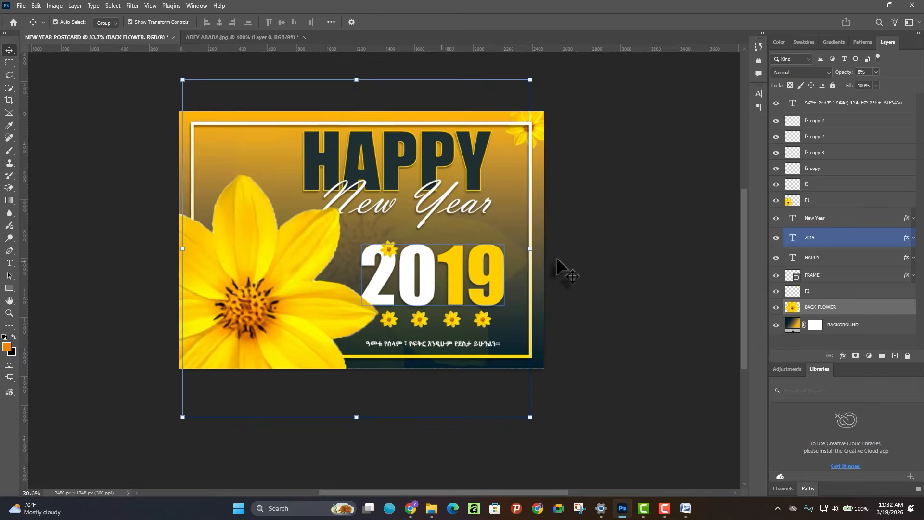
{"action": "left_click", "coordinate": [436, 362]}
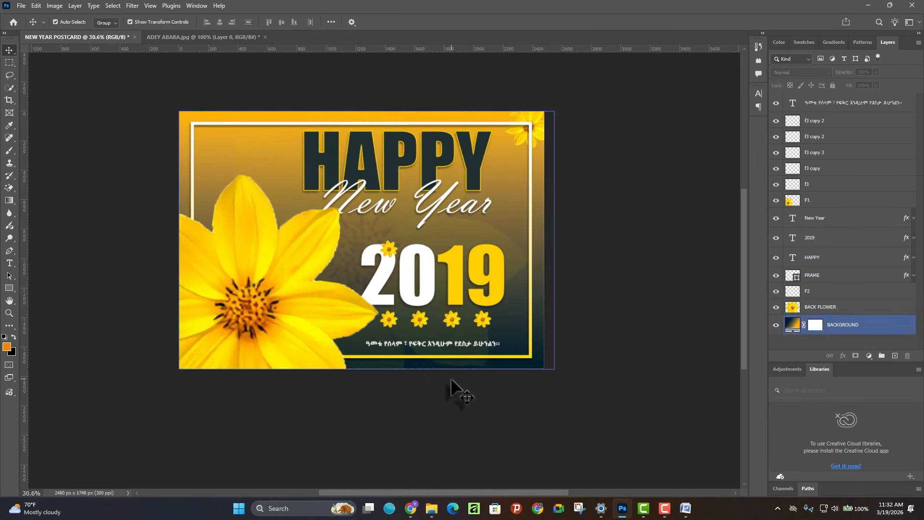
{"action": "left_click", "coordinate": [451, 381]}
{"action": "scroll", "coordinate": [275, 279], "scroll_direction": "up", "scroll_amount": 1}
{"action": "scroll", "coordinate": [419, 332], "scroll_direction": "up", "scroll_amount": 1}
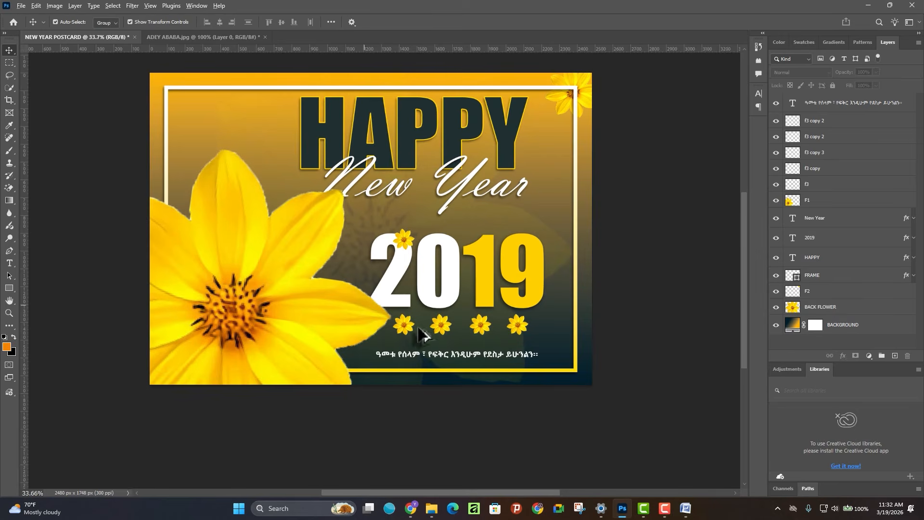
Try placing extra copies of the small flower over HAPPY and beside the flower row, and undo them
{"action": "left_click", "coordinate": [405, 328]}
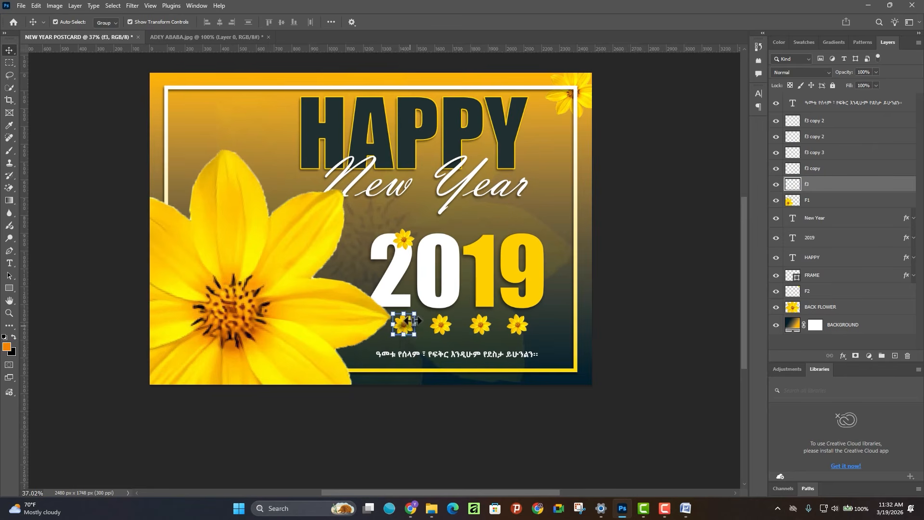
{"action": "left_click_drag", "start_coordinate": [412, 330], "coordinate": [580, 218], "text": "alt"}
{"action": "left_click_drag", "start_coordinate": [455, 170], "coordinate": [435, 114], "text": "alt"}
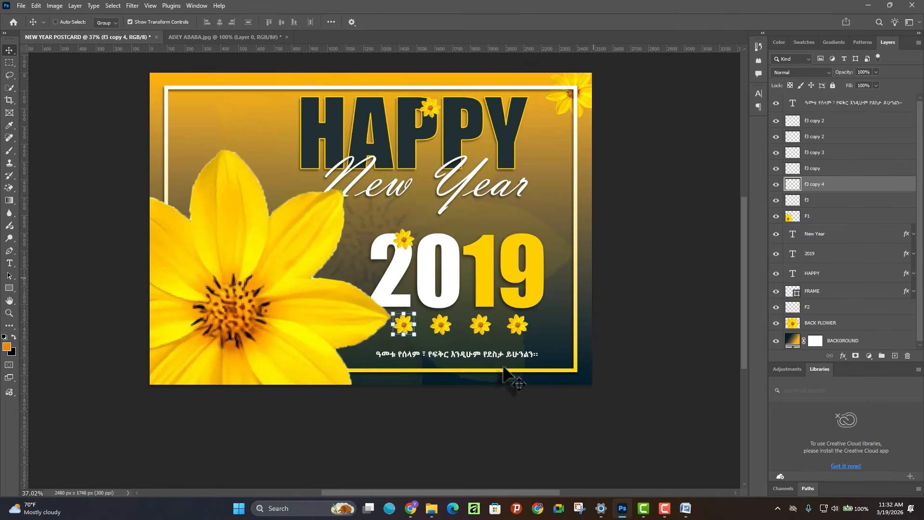
{"action": "key", "text": "ctrl+z"}
{"action": "left_click_drag", "start_coordinate": [440, 325], "coordinate": [559, 343], "text": "alt"}
{"action": "key", "text": "ctrl+z"}
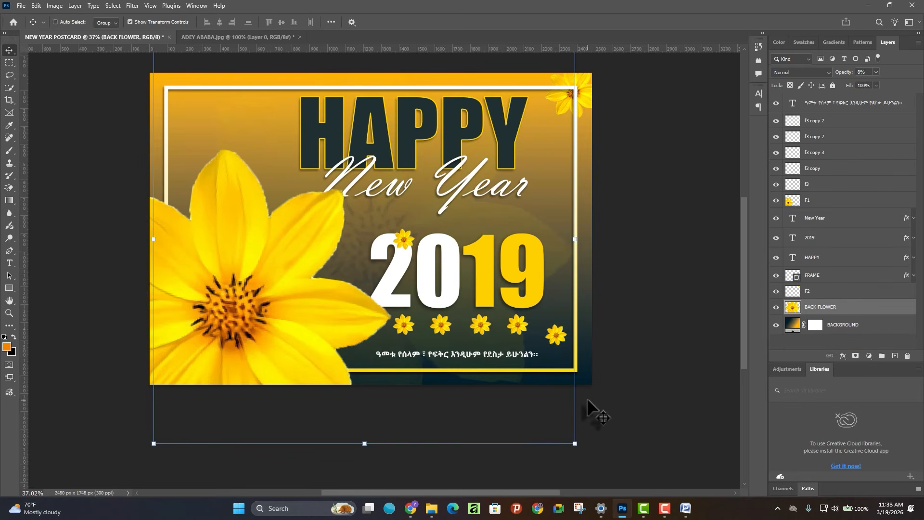
{"action": "left_click", "coordinate": [628, 370]}
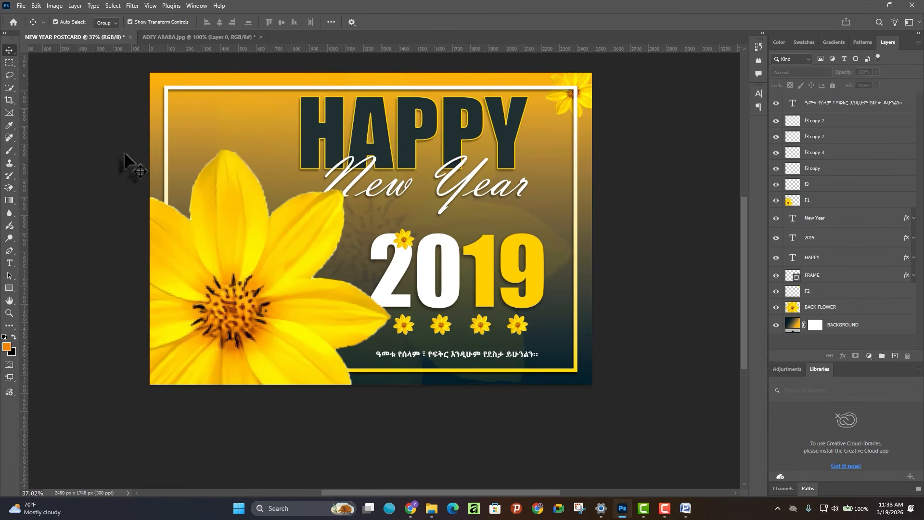
Add a Color Lookup adjustment layer above all the postcard's layers
{"action": "left_click", "coordinate": [869, 355]}
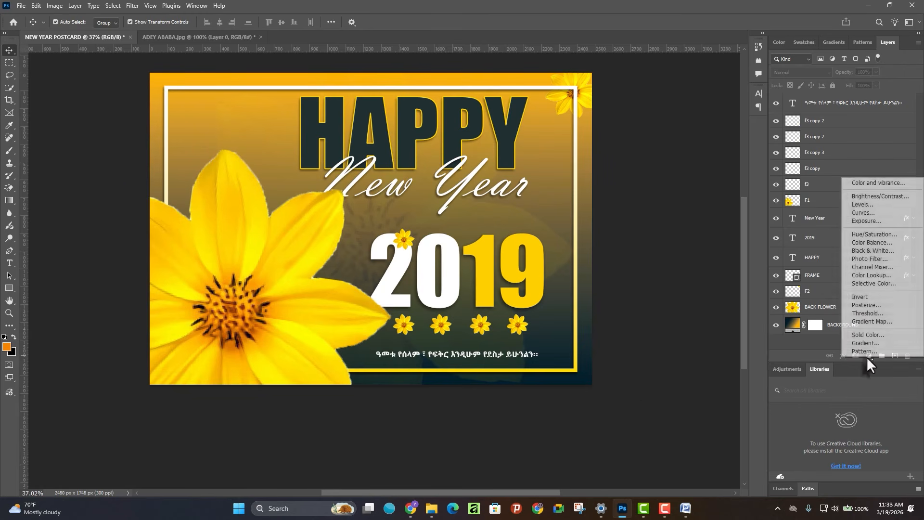
{"action": "left_click", "coordinate": [868, 356]}
{"action": "left_click", "coordinate": [869, 355]}
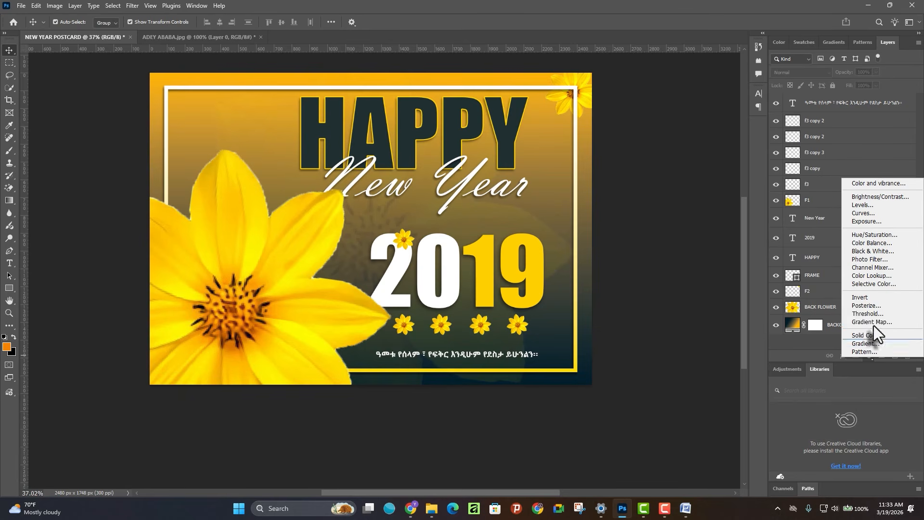
{"action": "left_click", "coordinate": [871, 276]}
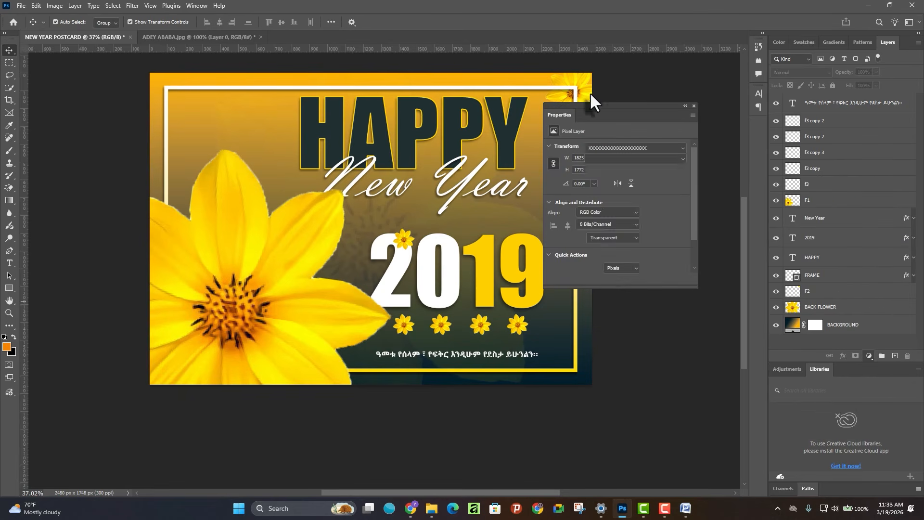
{"action": "left_click_drag", "start_coordinate": [605, 107], "coordinate": [646, 125]}
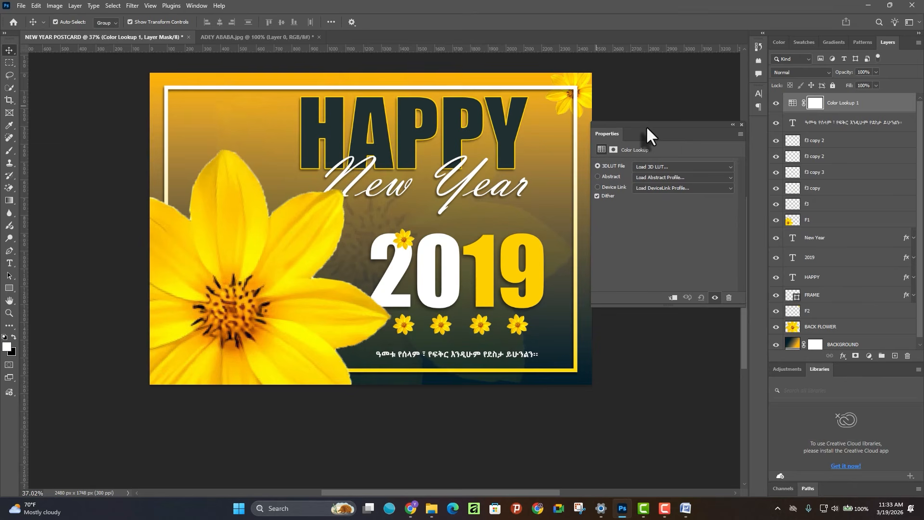
Try the Crisp_Warm.look, Fuji ETERNA 250D Kodak 2395 and Fuji ETERNA 250D Fuji 3510 3D LUTs on the Color Lookup adjustment
{"action": "left_click", "coordinate": [672, 167]}
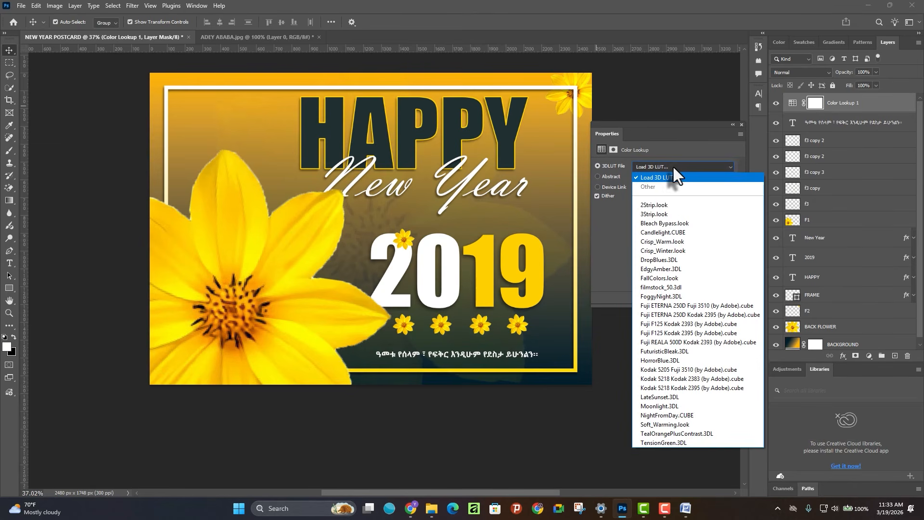
{"action": "left_click", "coordinate": [666, 240]}
{"action": "left_click", "coordinate": [666, 165]}
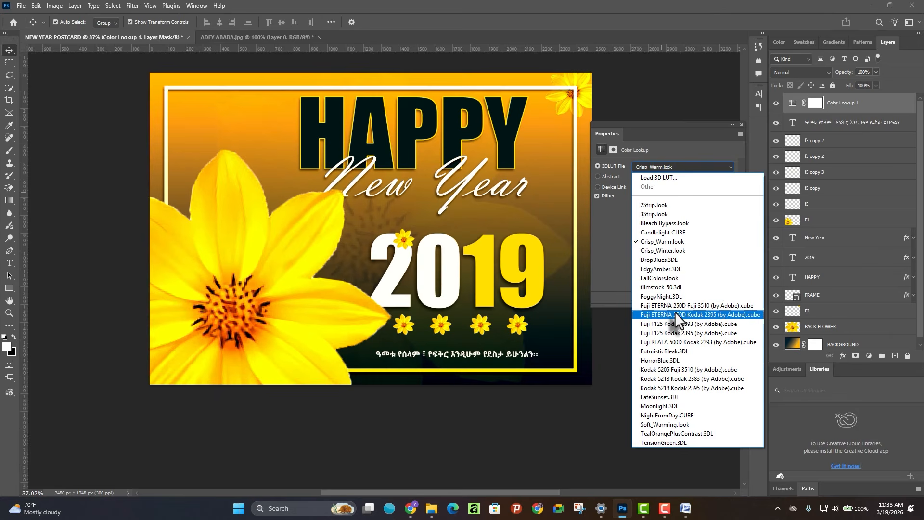
{"action": "left_click", "coordinate": [675, 314]}
{"action": "left_click", "coordinate": [663, 164]}
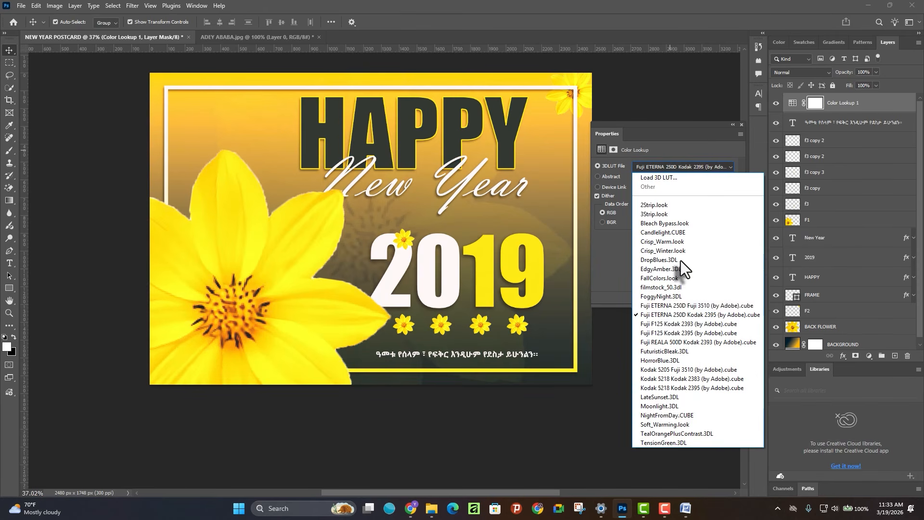
{"action": "left_click", "coordinate": [672, 308]}
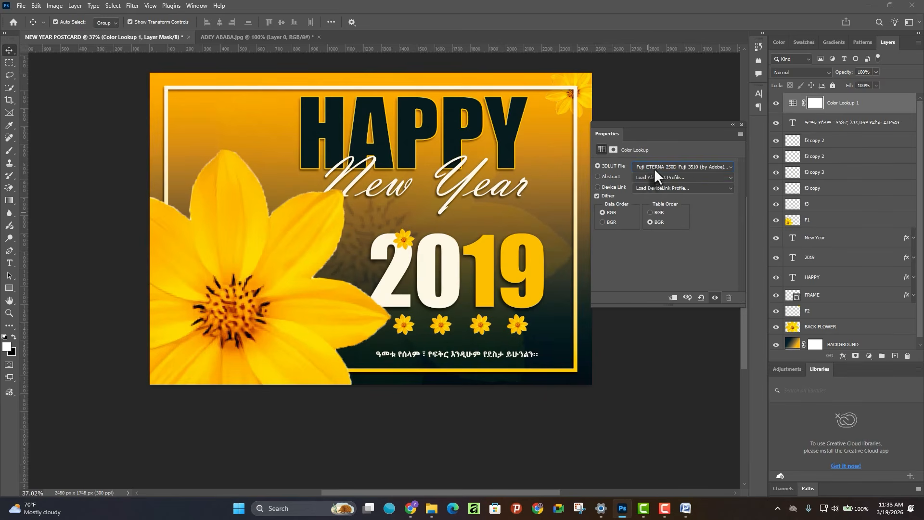
{"action": "left_click", "coordinate": [654, 169]}
{"action": "left_click", "coordinate": [675, 244]}
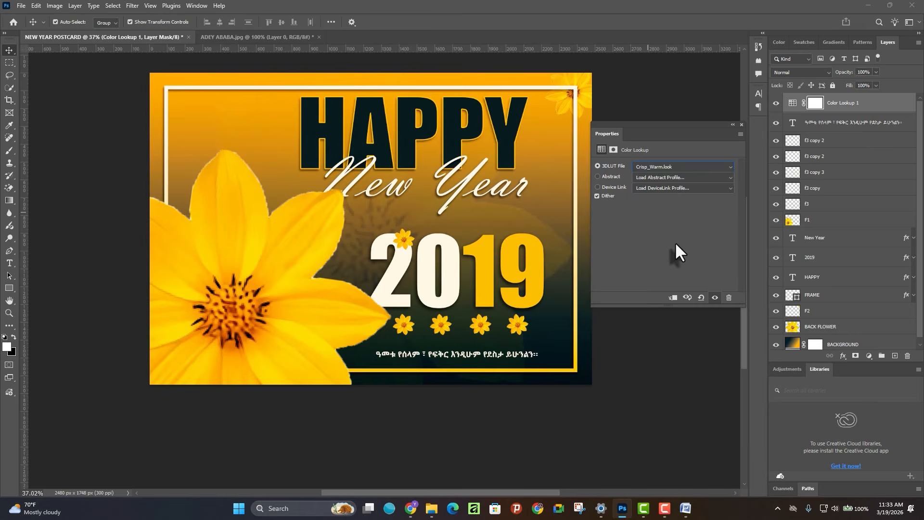
Compare the Kodak 5205 Fuji 3510 and Kodak 5218 Kodak 2383 3D LUTs and apply Kodak 5205 Fuji 3510 (by Adobe).cube
{"action": "left_click", "coordinate": [674, 166]}
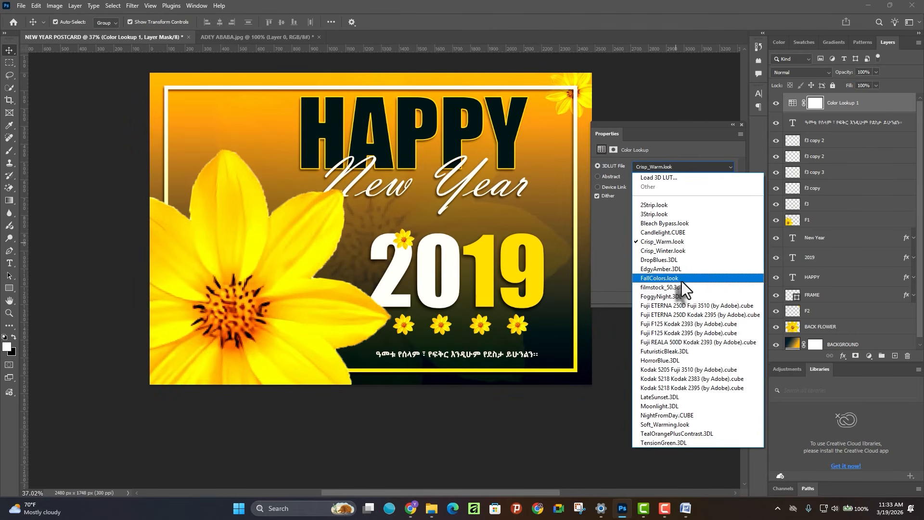
{"action": "left_click", "coordinate": [686, 370]}
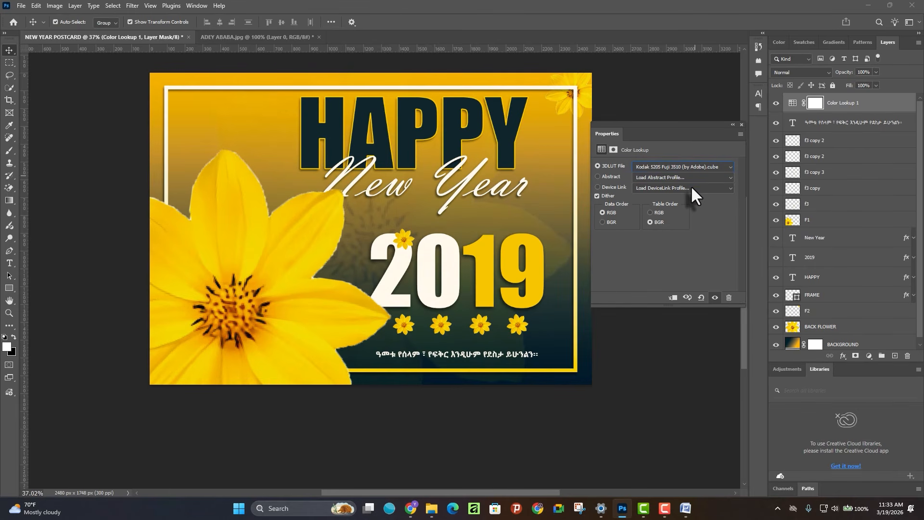
{"action": "left_click", "coordinate": [686, 166]}
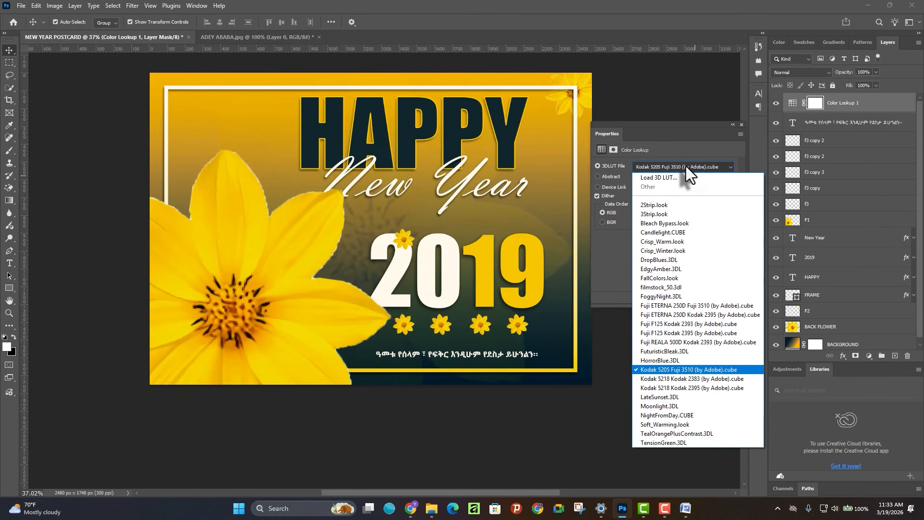
{"action": "left_click", "coordinate": [673, 379]}
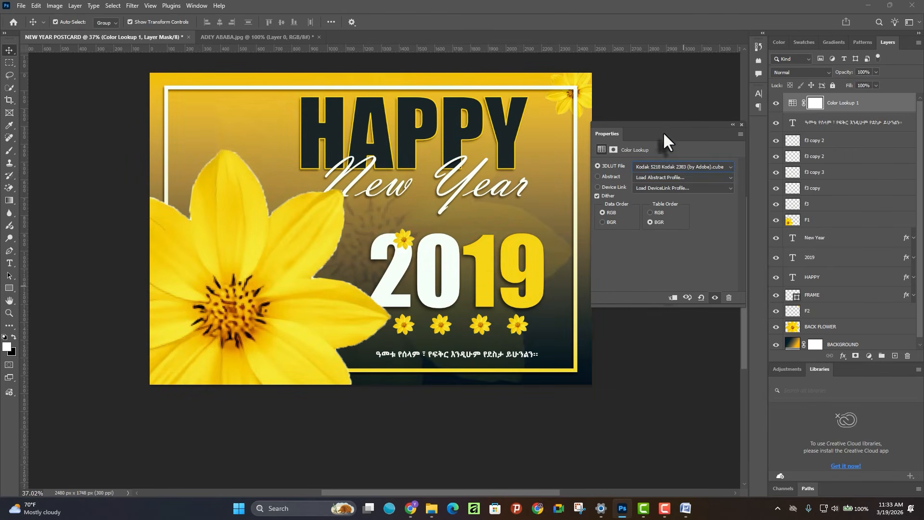
{"action": "left_click", "coordinate": [687, 164]}
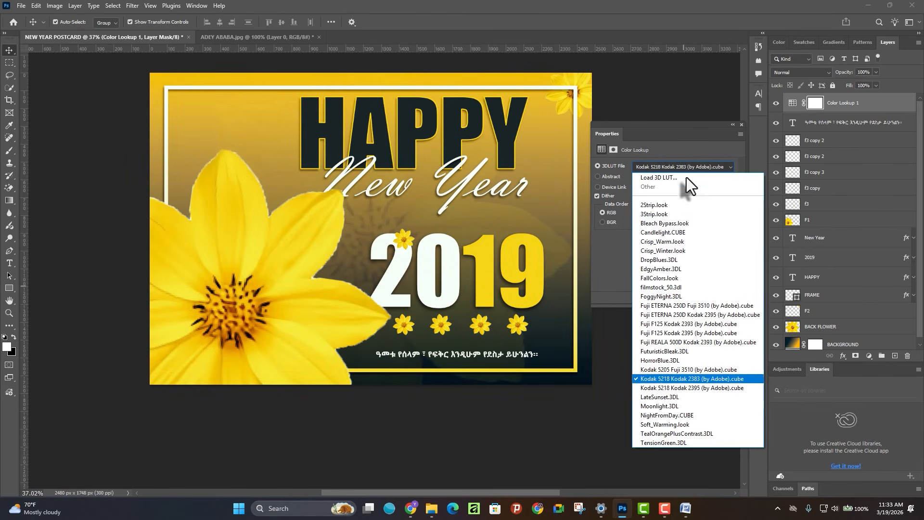
{"action": "left_click", "coordinate": [664, 372]}
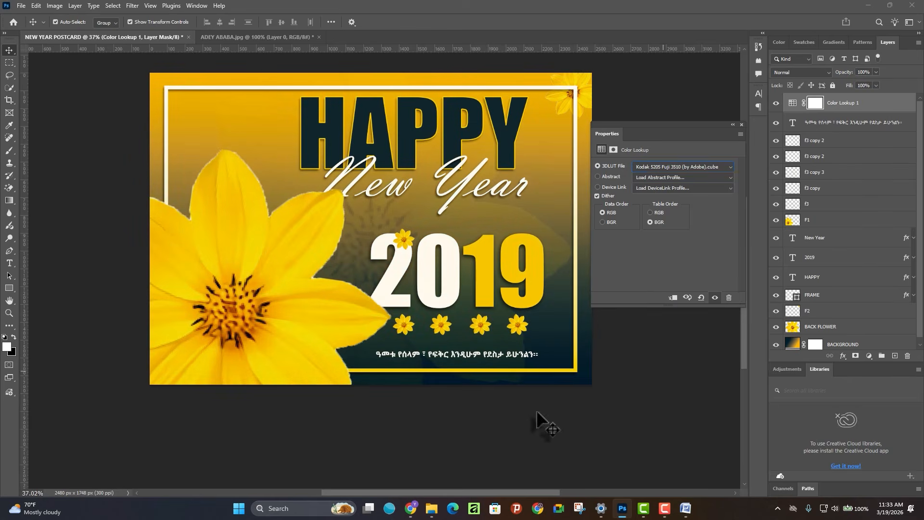
{"action": "left_click", "coordinate": [616, 408]}
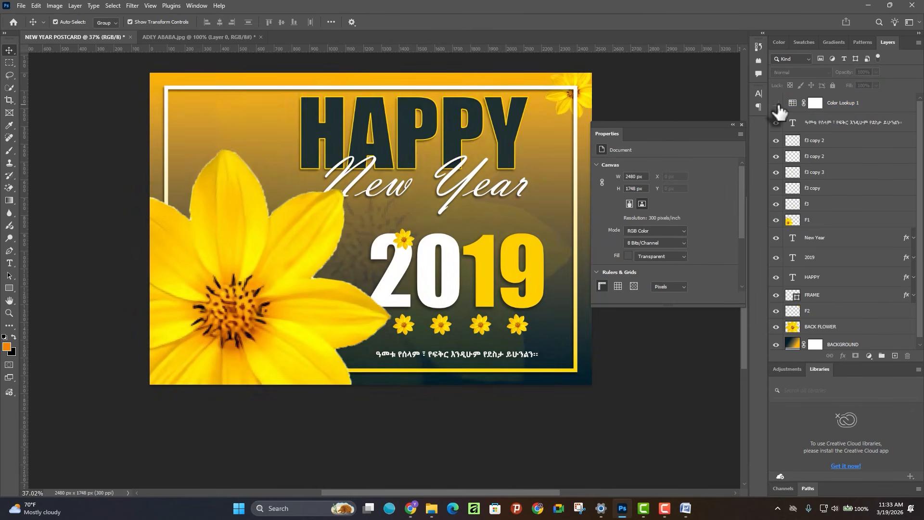
Toggle the Color Lookup adjustment off and on to compare the postcard's colours, leaving it visible
{"action": "left_click", "coordinate": [778, 105]}
{"action": "left_click", "coordinate": [778, 105]}
{"action": "left_click", "coordinate": [778, 105]}
{"action": "left_click", "coordinate": [778, 105]}
{"action": "left_click", "coordinate": [777, 104]}
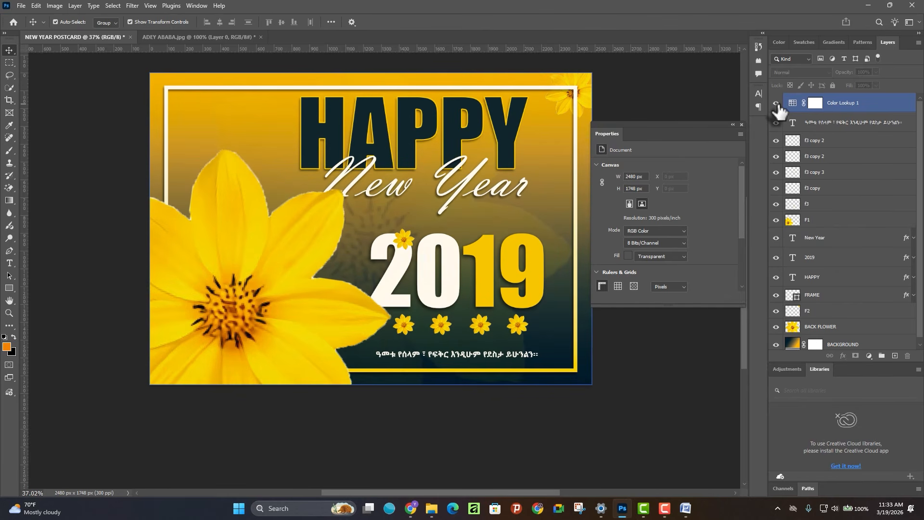
{"action": "left_click", "coordinate": [741, 124]}
{"action": "left_click", "coordinate": [262, 242]}
{"action": "left_click", "coordinate": [442, 401]}
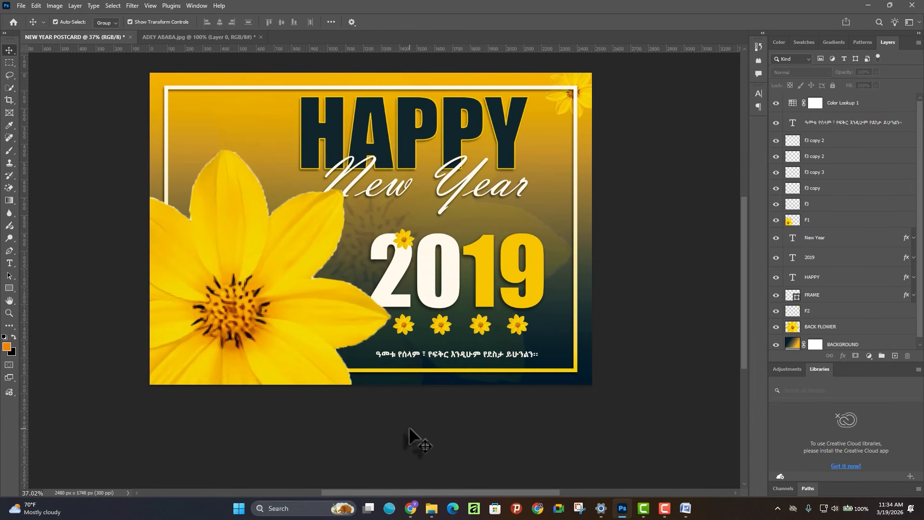
Lower the Color Lookup 1 layer's opacity to about 77% and deselect it
{"action": "left_click", "coordinate": [372, 307]}
{"action": "scroll", "coordinate": [374, 309], "scroll_direction": "down", "scroll_amount": 2}
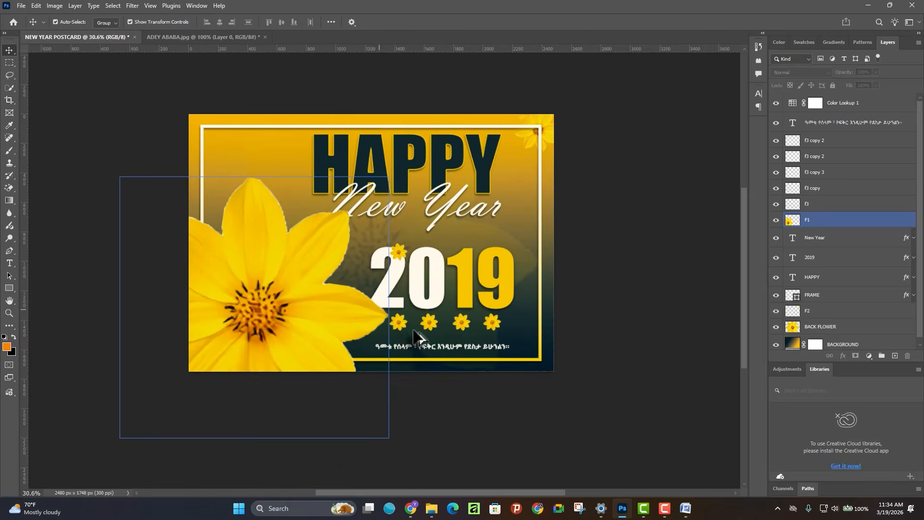
{"action": "scroll", "coordinate": [418, 337], "scroll_direction": "down", "scroll_amount": 1}
{"action": "left_click", "coordinate": [397, 368]}
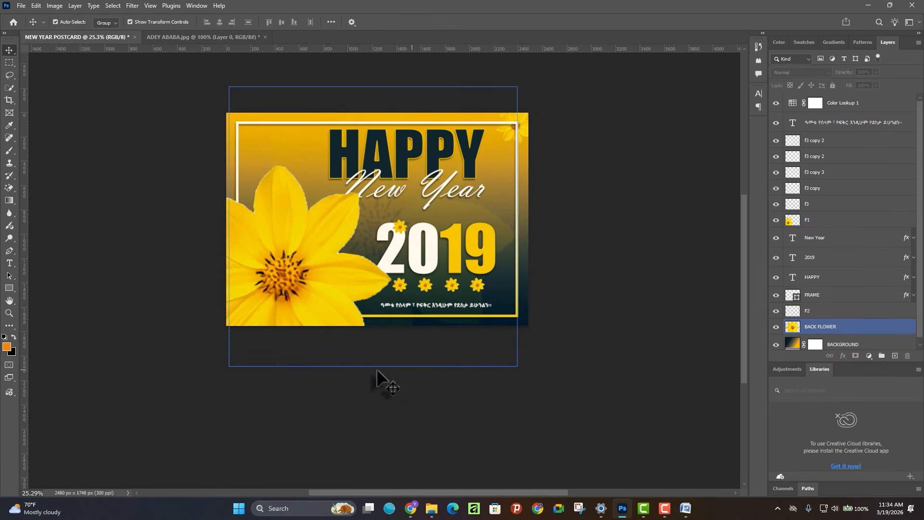
{"action": "scroll", "coordinate": [186, 271], "scroll_direction": "up", "scroll_amount": 1}
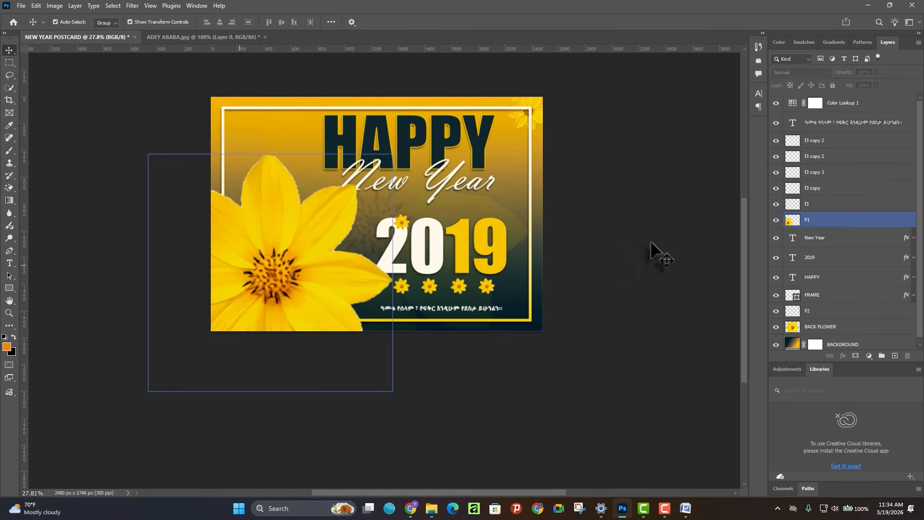
{"action": "left_click", "coordinate": [852, 107]}
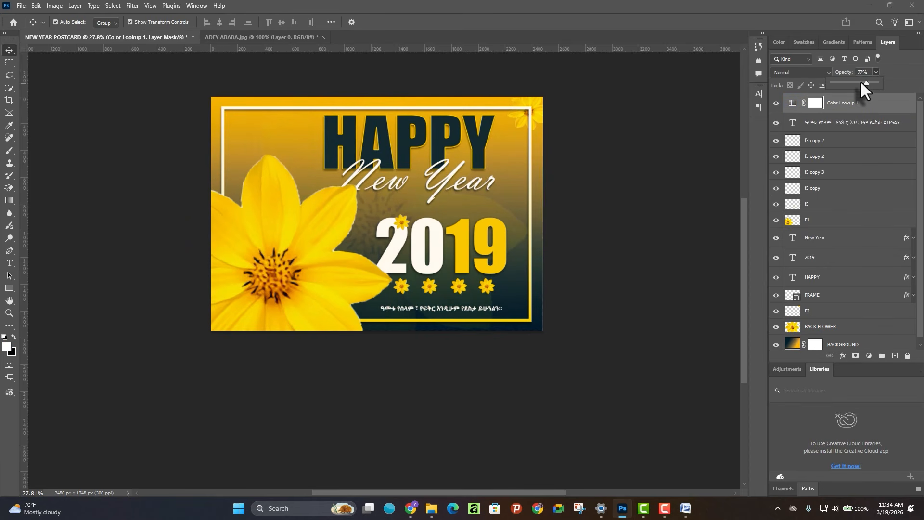
{"action": "left_click", "coordinate": [620, 219]}
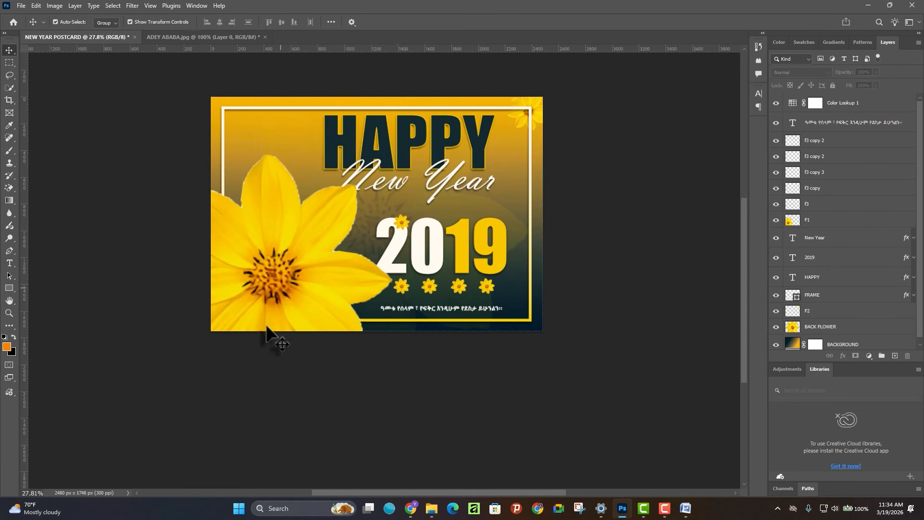
{"action": "left_click", "coordinate": [300, 315]}
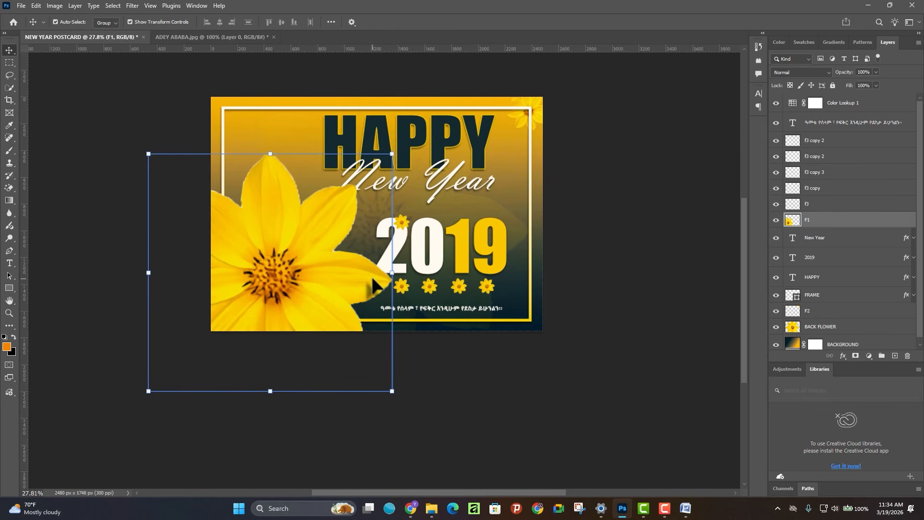
{"action": "right_click", "coordinate": [792, 225]}
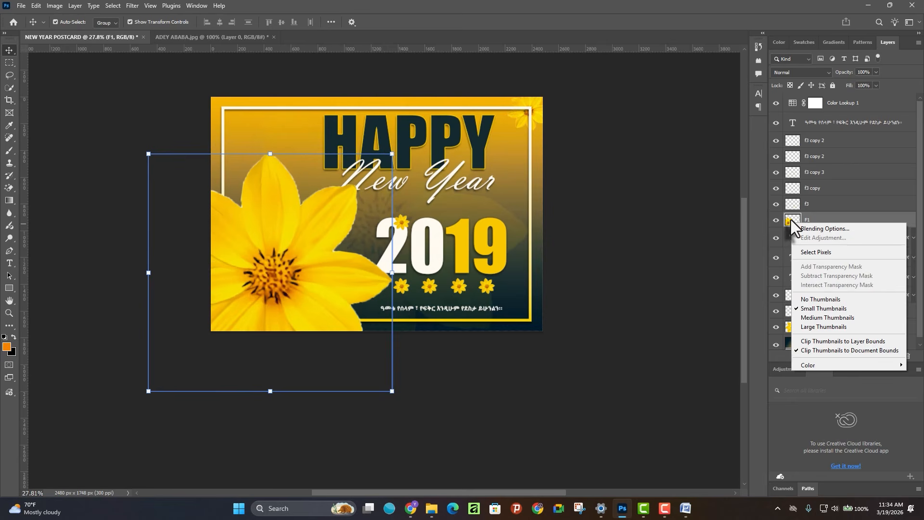
{"action": "key", "text": "Escape"}
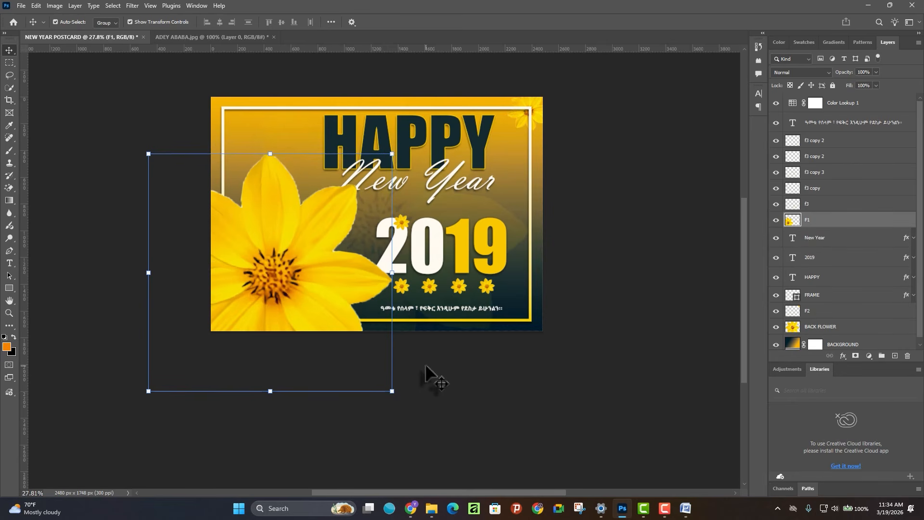
{"action": "scroll", "coordinate": [279, 198], "scroll_direction": "up", "scroll_amount": 7}
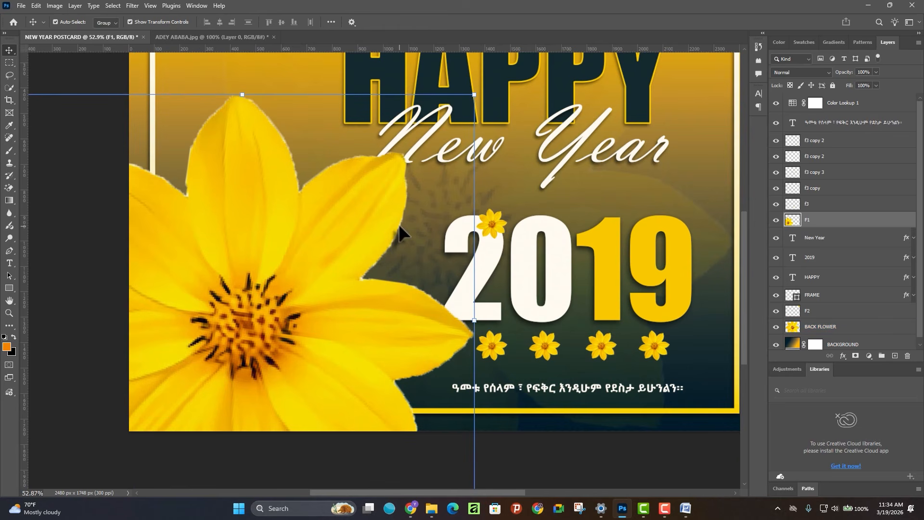
{"action": "scroll", "coordinate": [369, 303], "scroll_direction": "down", "scroll_amount": 3}
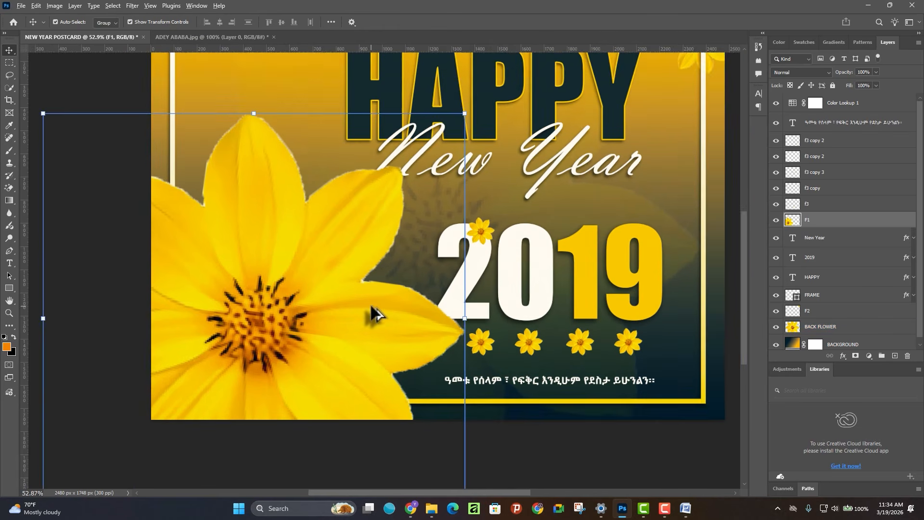
{"action": "left_click", "coordinate": [10, 88]}
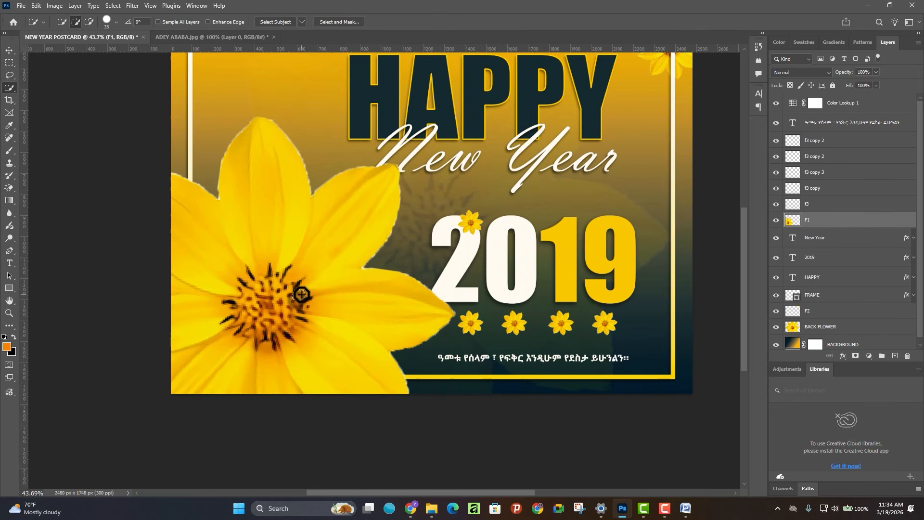
{"action": "mouse_move", "coordinate": [302, 294]}
{"action": "left_mouse_down"}
{"action": "mouse_move", "coordinate": [310, 258]}
{"action": "mouse_move", "coordinate": [268, 216]}
{"action": "mouse_move", "coordinate": [261, 180]}
{"action": "mouse_move", "coordinate": [246, 346]}
{"action": "mouse_move", "coordinate": [302, 347]}
{"action": "left_mouse_up"}
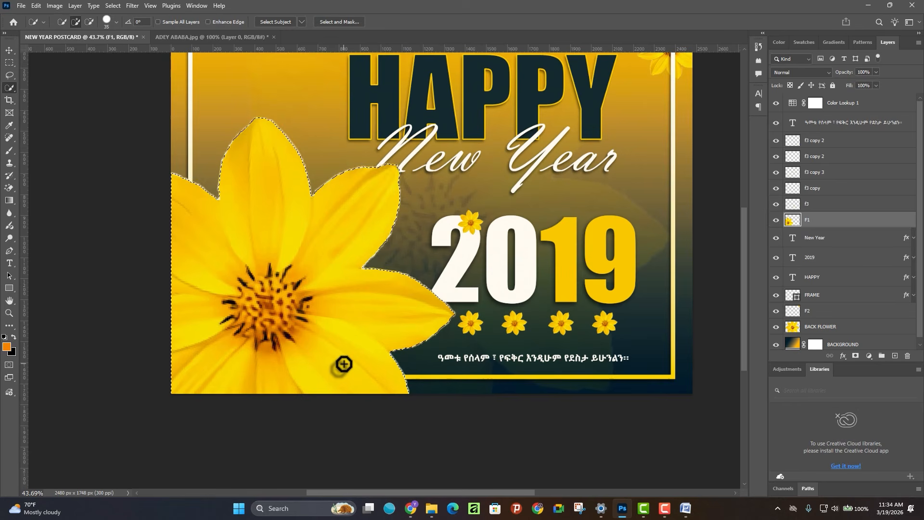
{"action": "left_click", "coordinate": [336, 22]}
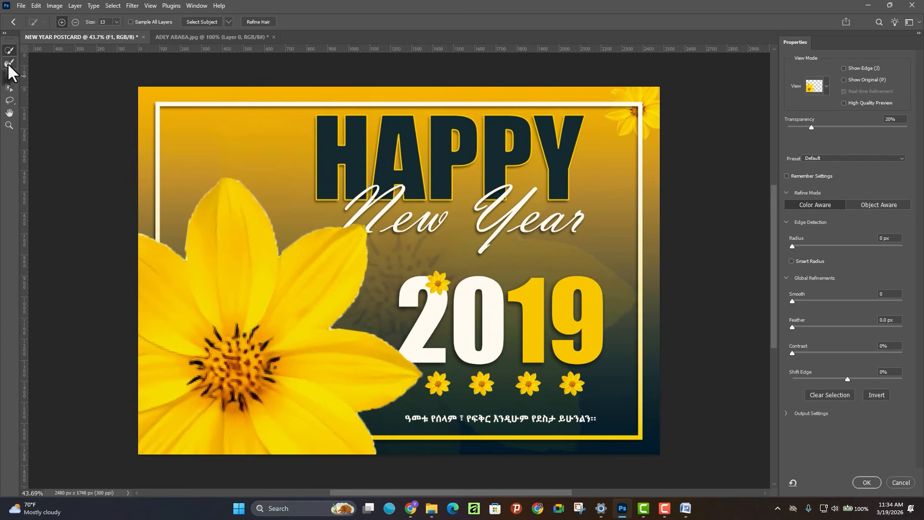
{"action": "left_click", "coordinate": [9, 63]}
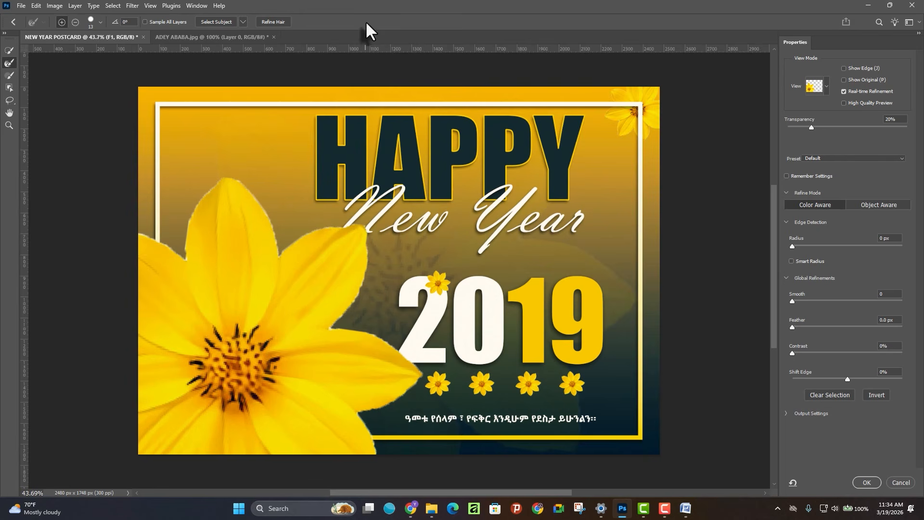
{"action": "left_click", "coordinate": [902, 483]}
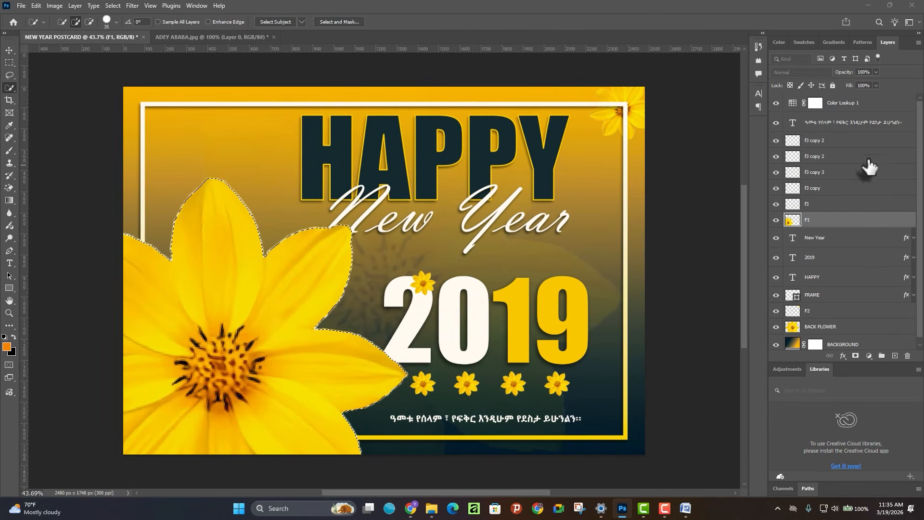
{"action": "key", "text": "ctrl+d"}
{"action": "left_click", "coordinate": [6, 52]}
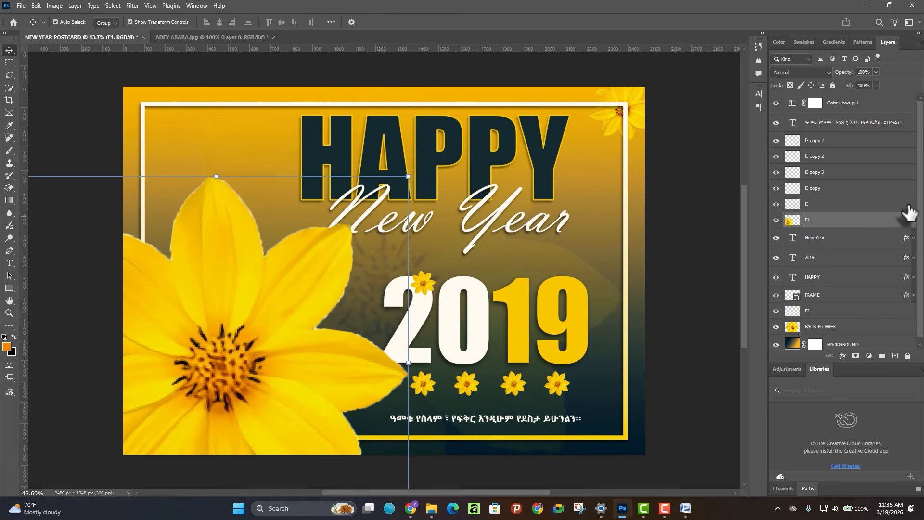
Select the F1 flower layer, activate the regular Eraser tool and shrink its brush to 45 px
{"action": "left_click", "coordinate": [819, 258]}
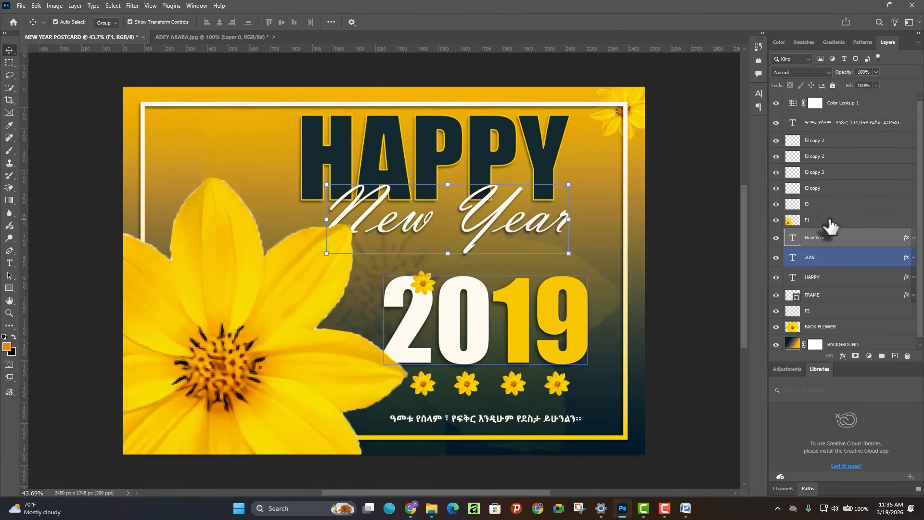
{"action": "left_click", "coordinate": [830, 220]}
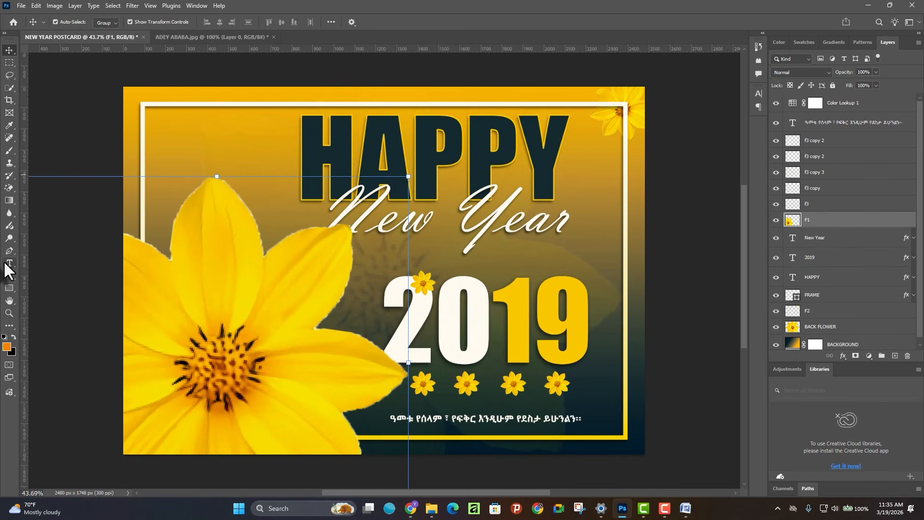
{"action": "left_click", "coordinate": [11, 186]}
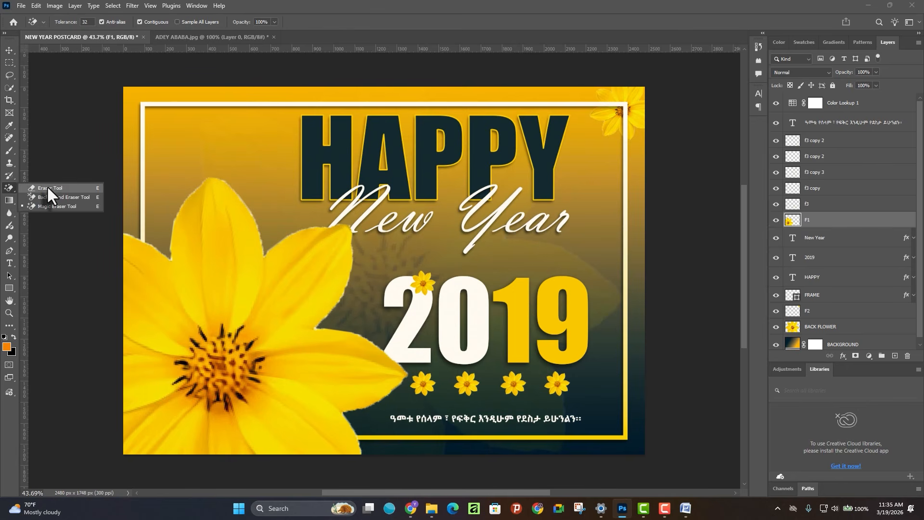
{"action": "left_click", "coordinate": [47, 187]}
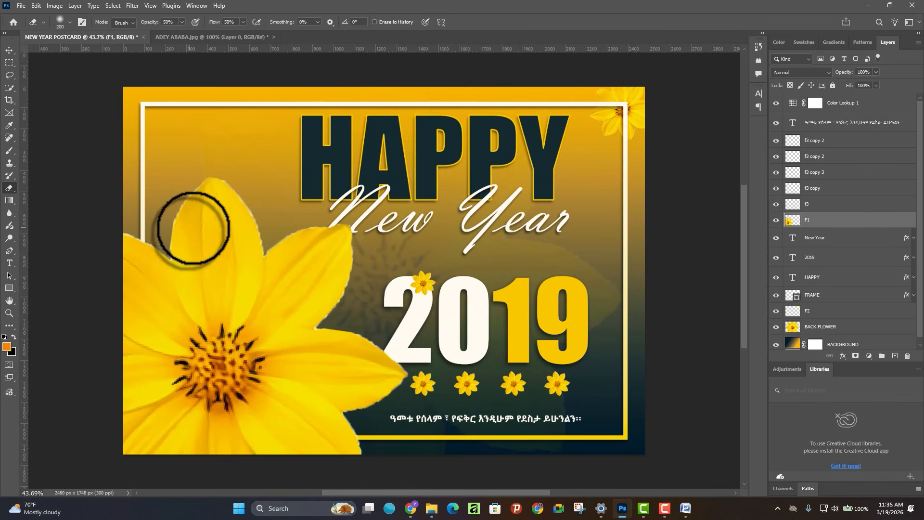
{"action": "key", "text": "bracketleft"}
{"action": "key", "text": "bracketleft"}
{"action": "key", "text": "bracketleft"}
{"action": "key", "text": "bracketleft"}
{"action": "key", "text": "bracketleft"}
{"action": "key", "text": "bracketleft"}
{"action": "key", "text": "bracketleft"}
{"action": "key", "text": "bracketleft"}
{"action": "key", "text": "bracketleft"}
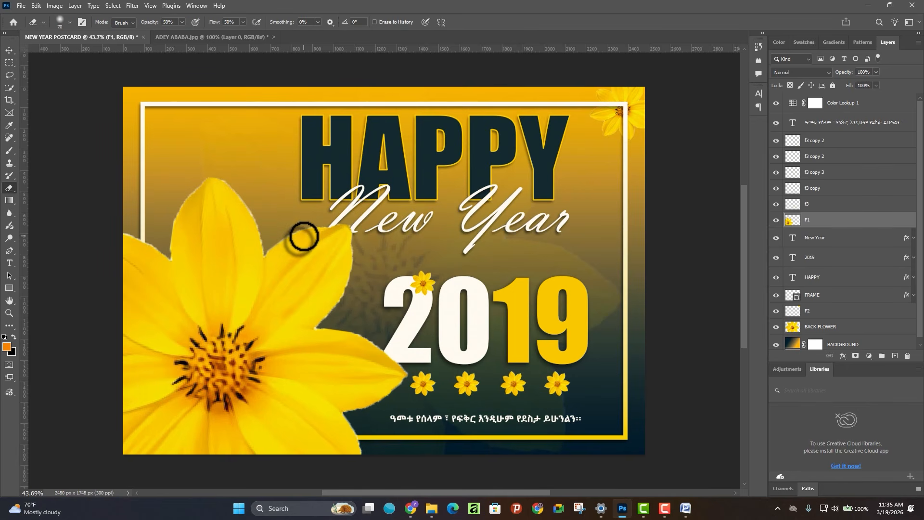
Set the eraser to a Soft Round brush with 100% opacity and 100% flow
{"action": "left_click", "coordinate": [62, 22]}
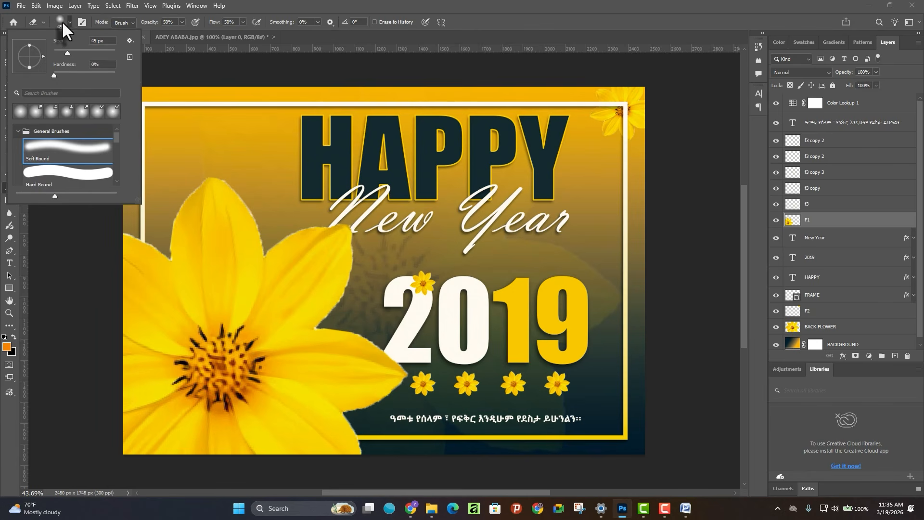
{"action": "left_click", "coordinate": [73, 176]}
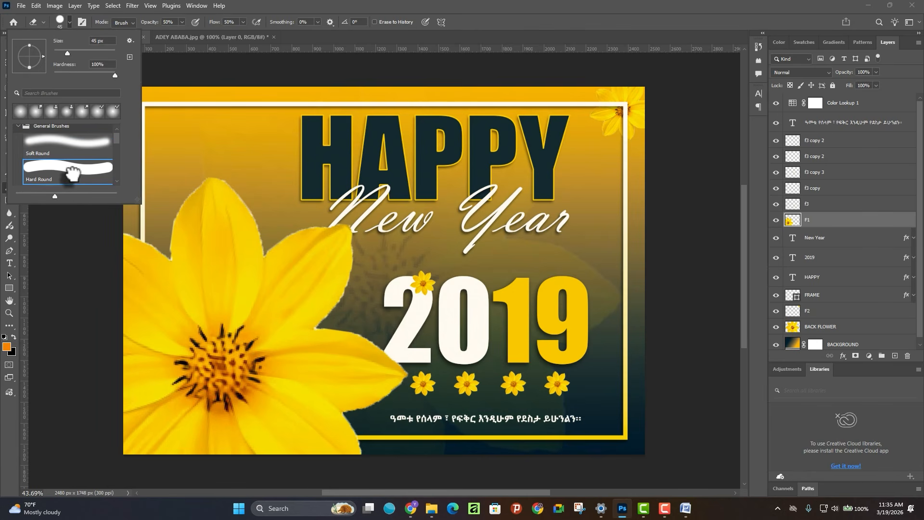
{"action": "left_click", "coordinate": [60, 21]}
{"action": "left_click", "coordinate": [60, 19]}
{"action": "left_click", "coordinate": [73, 145]}
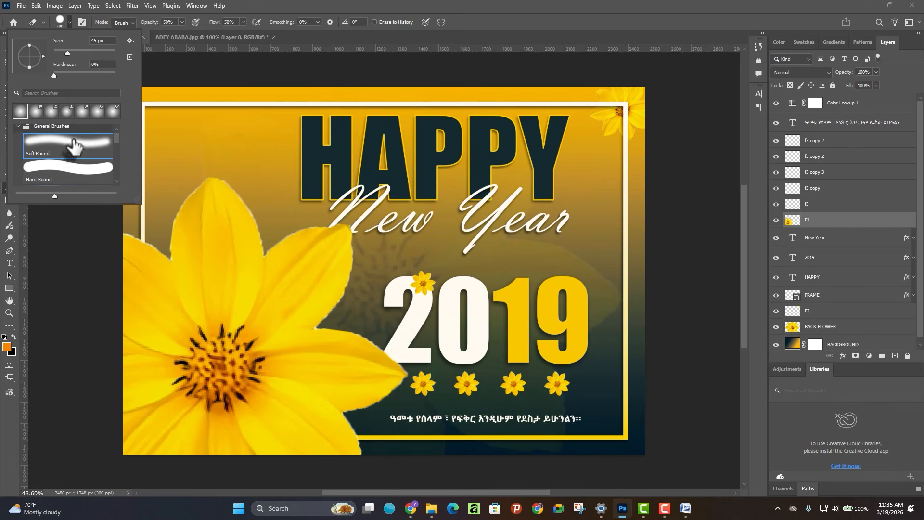
{"action": "left_click", "coordinate": [182, 23]}
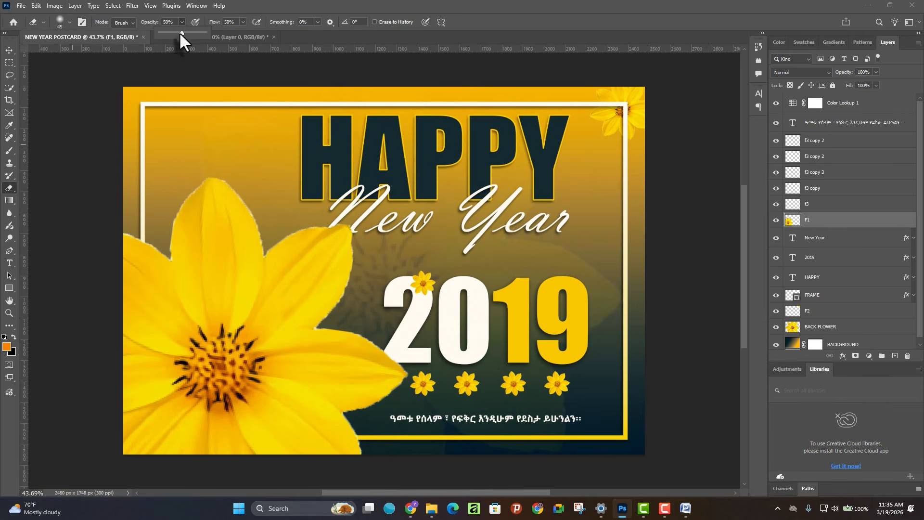
{"action": "left_click_drag", "start_coordinate": [240, 31], "coordinate": [273, 35]}
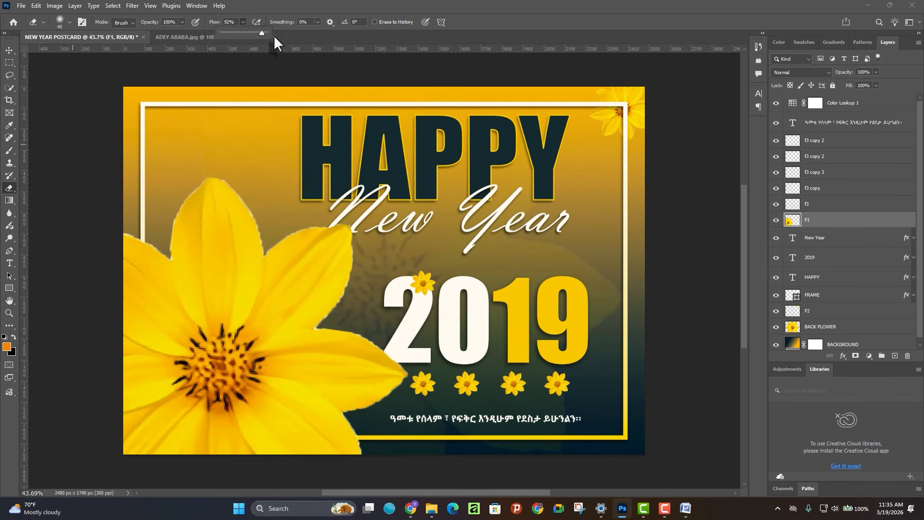
Reduce the eraser to 20 px and erase the pale fringe along the left side of the large flower's top petal
{"action": "scroll", "coordinate": [226, 246], "scroll_direction": "up", "scroll_amount": 5}
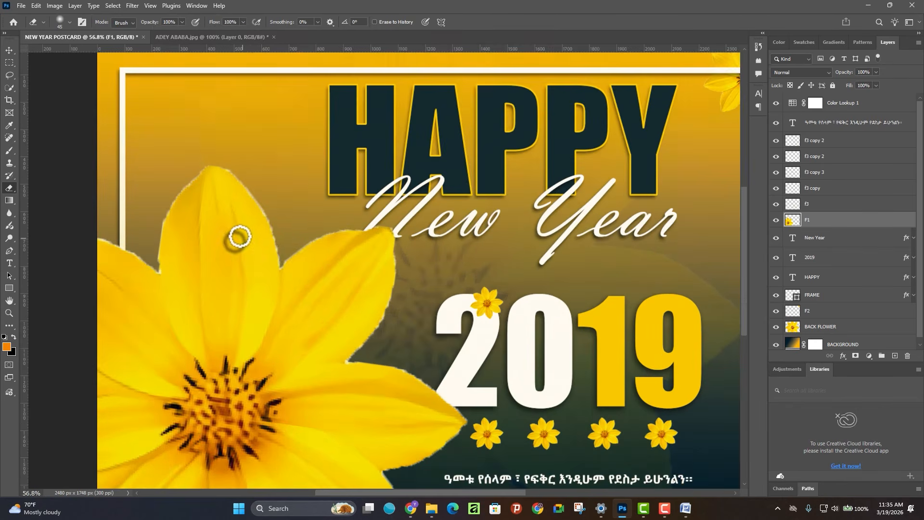
{"action": "scroll", "coordinate": [84, 273], "scroll_direction": "up", "scroll_amount": 1}
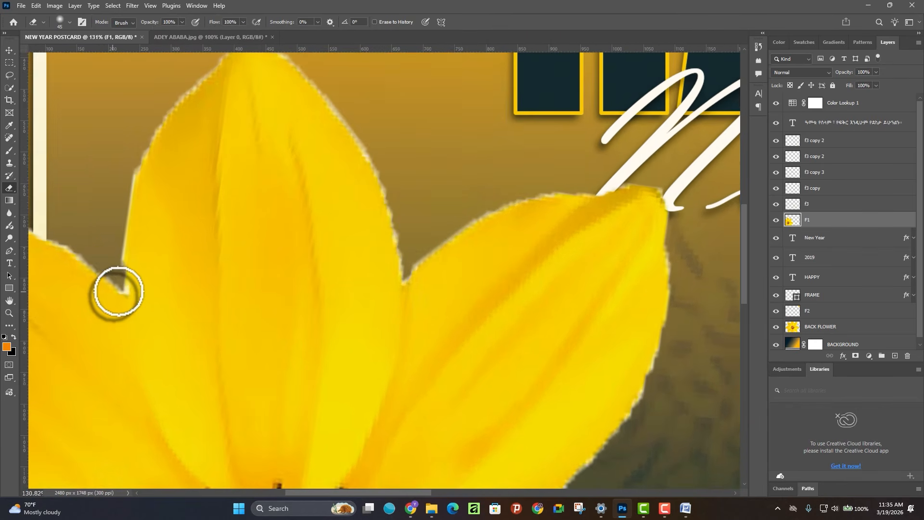
{"action": "key", "text": "bracketleft"}
{"action": "key", "text": "bracketleft"}
{"action": "key", "text": "bracketleft"}
{"action": "key", "text": "bracketleft"}
{"action": "key", "text": "bracketleft"}
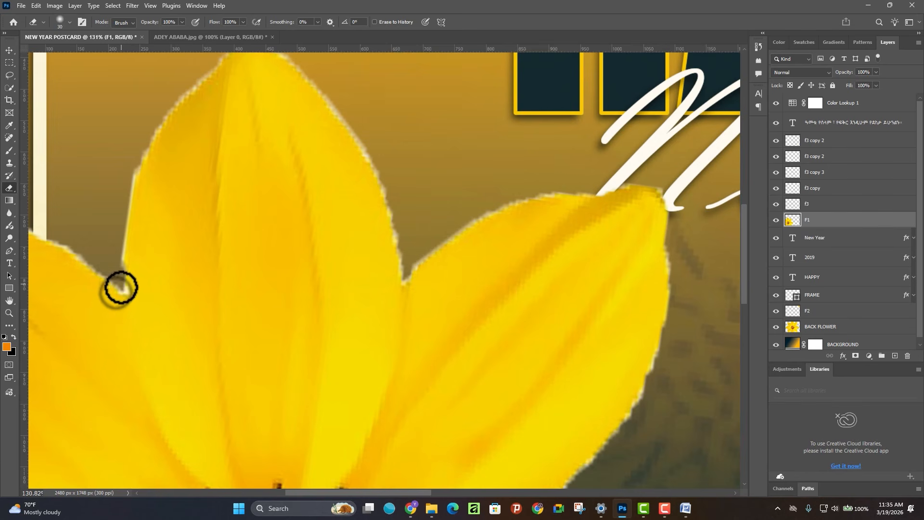
{"action": "mouse_move", "coordinate": [122, 291]}
{"action": "left_mouse_down"}
{"action": "mouse_move", "coordinate": [124, 216]}
{"action": "mouse_move", "coordinate": [161, 115]}
{"action": "left_mouse_up"}
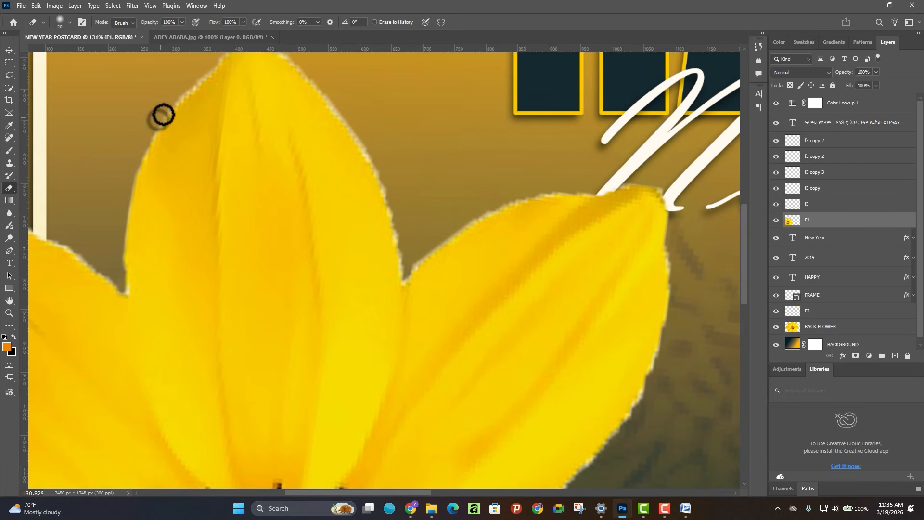
Erase the pale fringe along the top petal's right side and its upper left edge, redoing the stroke near the tip
{"action": "scroll", "coordinate": [122, 281], "scroll_direction": "up", "scroll_amount": 1}
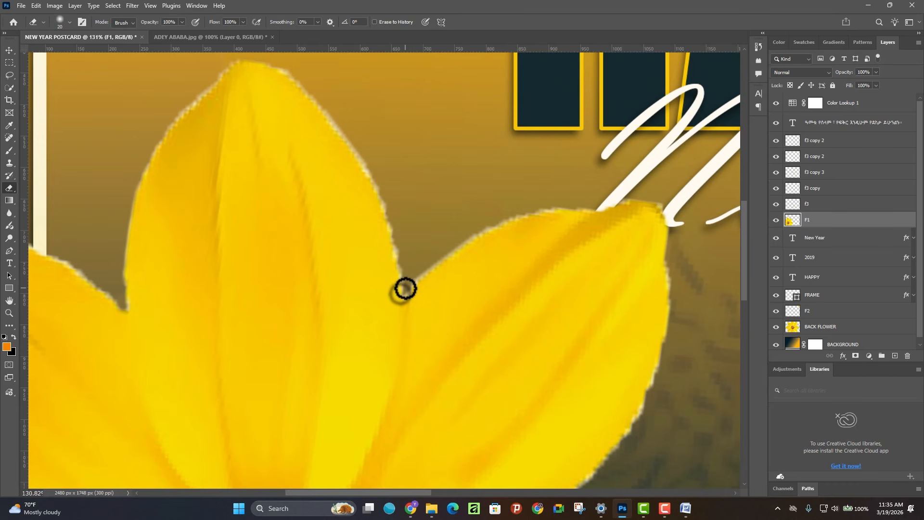
{"action": "mouse_move", "coordinate": [406, 288]}
{"action": "left_mouse_down"}
{"action": "mouse_move", "coordinate": [373, 171]}
{"action": "mouse_move", "coordinate": [380, 186]}
{"action": "mouse_move", "coordinate": [343, 130]}
{"action": "mouse_move", "coordinate": [274, 66]}
{"action": "mouse_move", "coordinate": [350, 116]}
{"action": "left_mouse_up"}
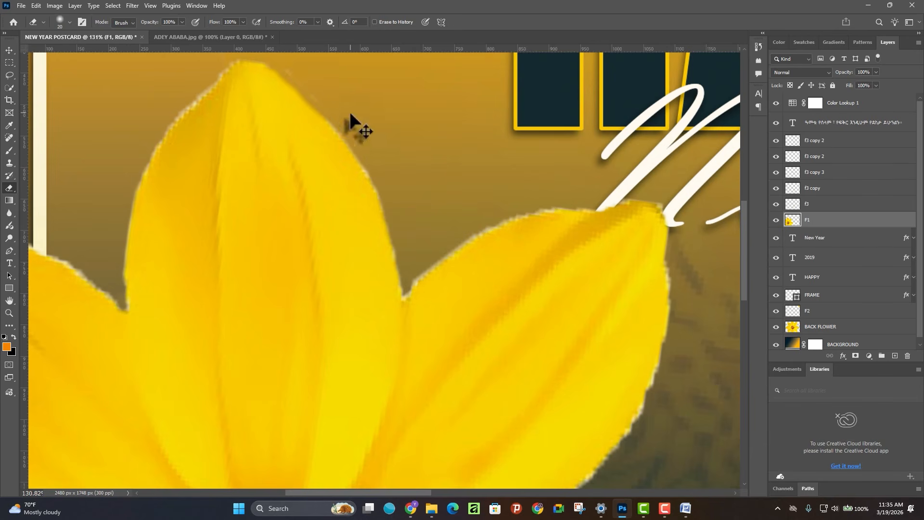
{"action": "key", "text": "ctrl+z"}
{"action": "left_click_drag", "start_coordinate": [377, 183], "coordinate": [288, 73]}
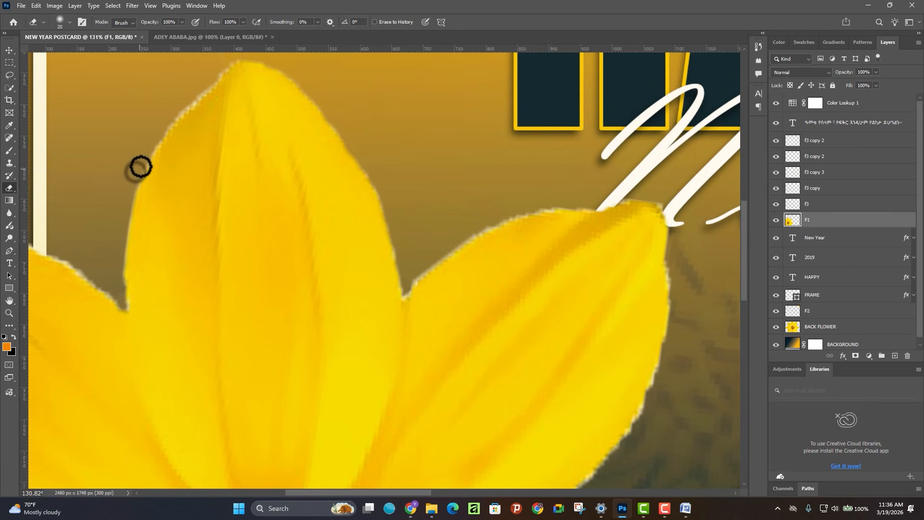
{"action": "left_click_drag", "start_coordinate": [154, 146], "coordinate": [225, 73]}
Erase the pale fringe along the upper edge and around the tip of the large flower's upper-right petal
{"action": "scroll", "coordinate": [318, 233], "scroll_direction": "down", "scroll_amount": 4}
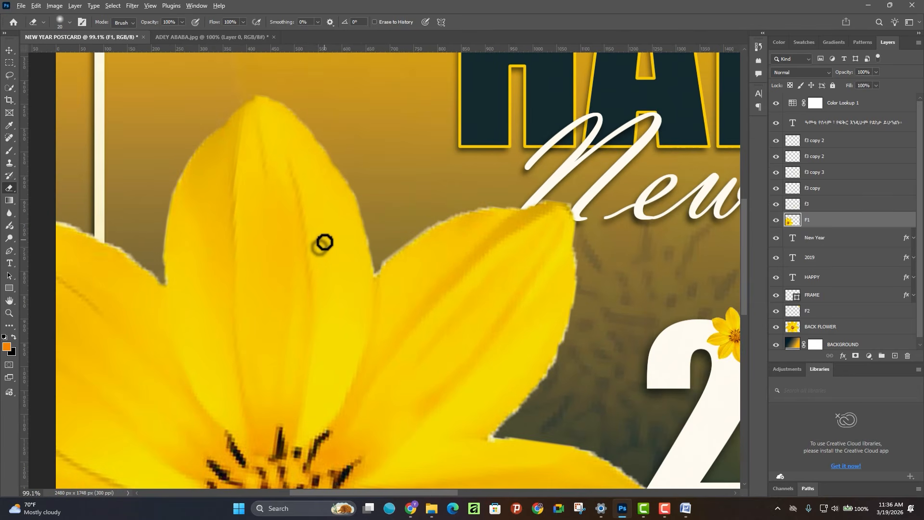
{"action": "scroll", "coordinate": [536, 330], "scroll_direction": "up", "scroll_amount": 3}
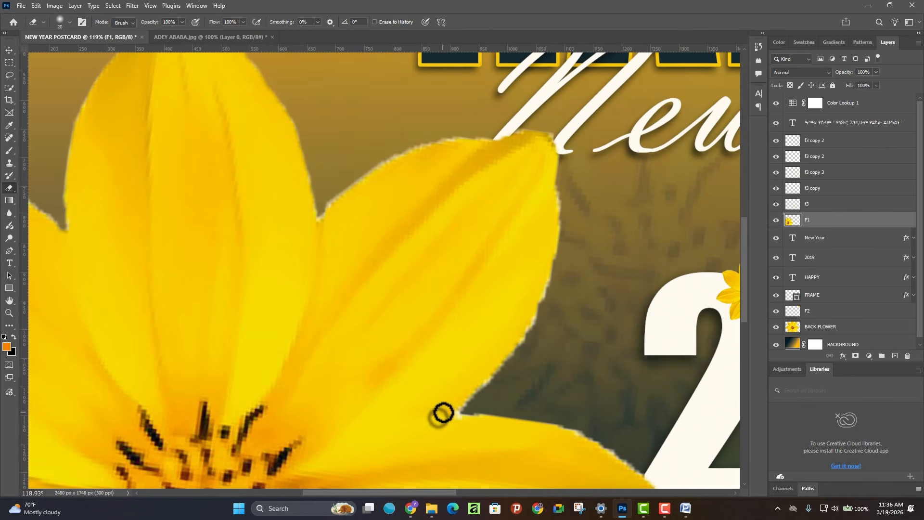
{"action": "scroll", "coordinate": [318, 166], "scroll_direction": "up", "scroll_amount": 1}
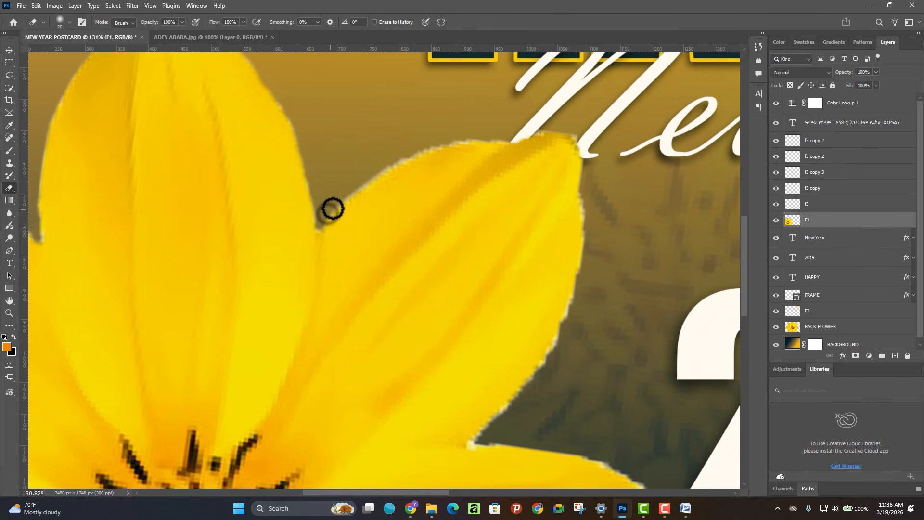
{"action": "mouse_move", "coordinate": [362, 186]}
{"action": "left_mouse_down"}
{"action": "mouse_move", "coordinate": [436, 148]}
{"action": "mouse_move", "coordinate": [501, 134]}
{"action": "mouse_move", "coordinate": [578, 202]}
{"action": "left_mouse_up"}
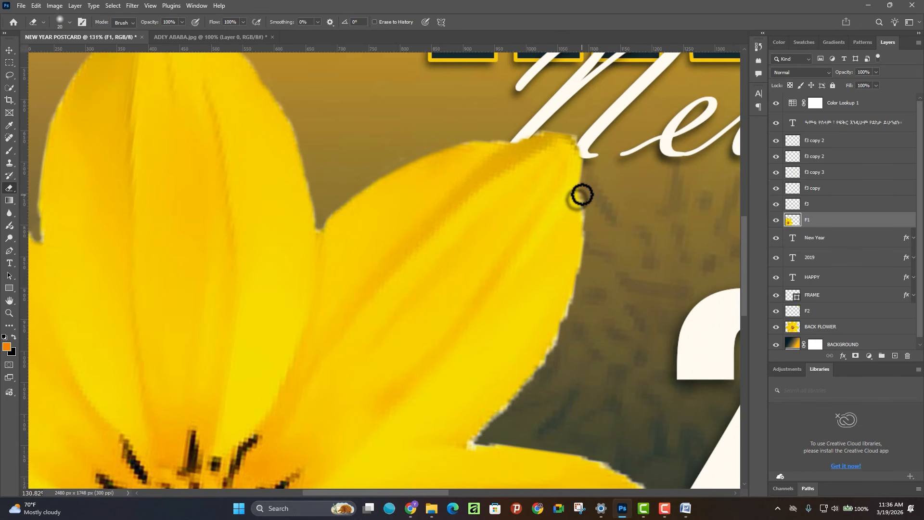
{"action": "left_click_drag", "start_coordinate": [583, 204], "coordinate": [586, 278]}
Erase the pale fringe along the upper-right petal's lower edge and the upper edge of the petal beneath it
{"action": "scroll", "coordinate": [532, 390], "scroll_direction": "down", "scroll_amount": 1}
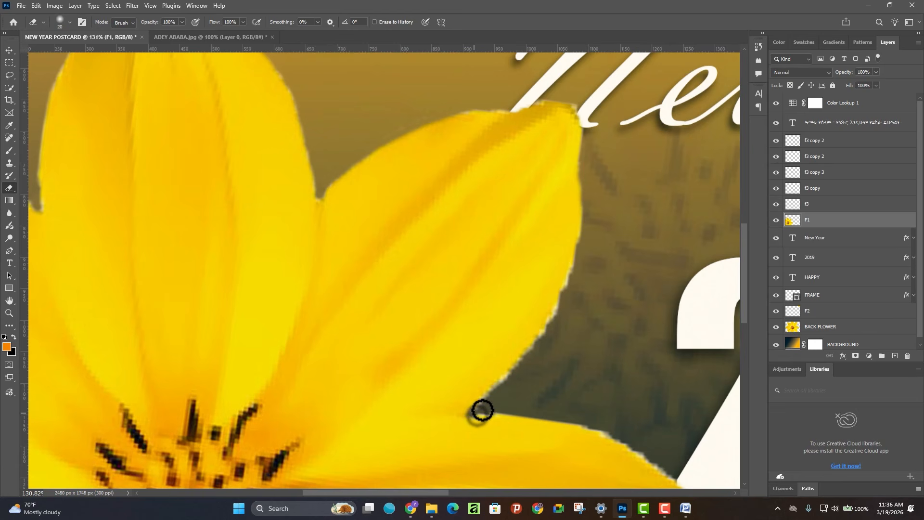
{"action": "mouse_move", "coordinate": [482, 410]}
{"action": "left_mouse_down"}
{"action": "mouse_move", "coordinate": [504, 386]}
{"action": "mouse_move", "coordinate": [479, 407]}
{"action": "mouse_move", "coordinate": [547, 333]}
{"action": "mouse_move", "coordinate": [578, 265]}
{"action": "mouse_move", "coordinate": [554, 321]}
{"action": "left_mouse_up"}
{"action": "scroll", "coordinate": [483, 381], "scroll_direction": "down", "scroll_amount": 1}
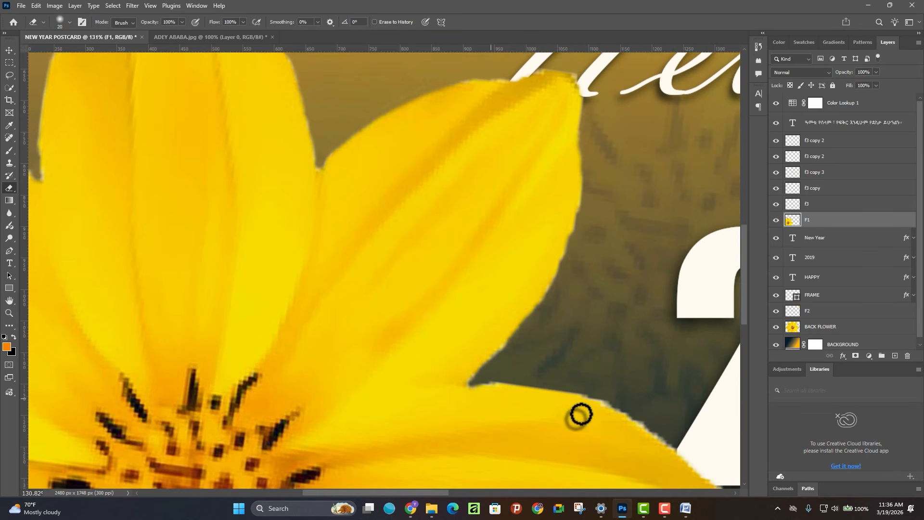
{"action": "mouse_move", "coordinate": [671, 438]}
{"action": "left_mouse_down"}
{"action": "mouse_move", "coordinate": [574, 384]}
{"action": "mouse_move", "coordinate": [485, 369]}
{"action": "mouse_move", "coordinate": [499, 374]}
{"action": "mouse_move", "coordinate": [491, 373]}
{"action": "mouse_move", "coordinate": [506, 347]}
{"action": "left_mouse_up"}
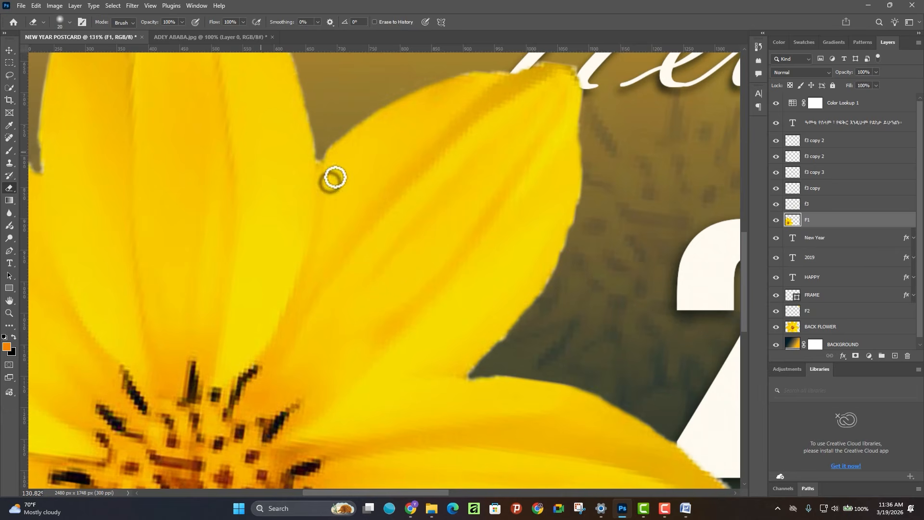
Erase the pale fringe along the lower-right petal's outer edge and the lower edge of the large flower's right petal
{"action": "scroll", "coordinate": [417, 252], "scroll_direction": "down", "scroll_amount": 1}
{"action": "scroll", "coordinate": [424, 120], "scroll_direction": "up", "scroll_amount": 2}
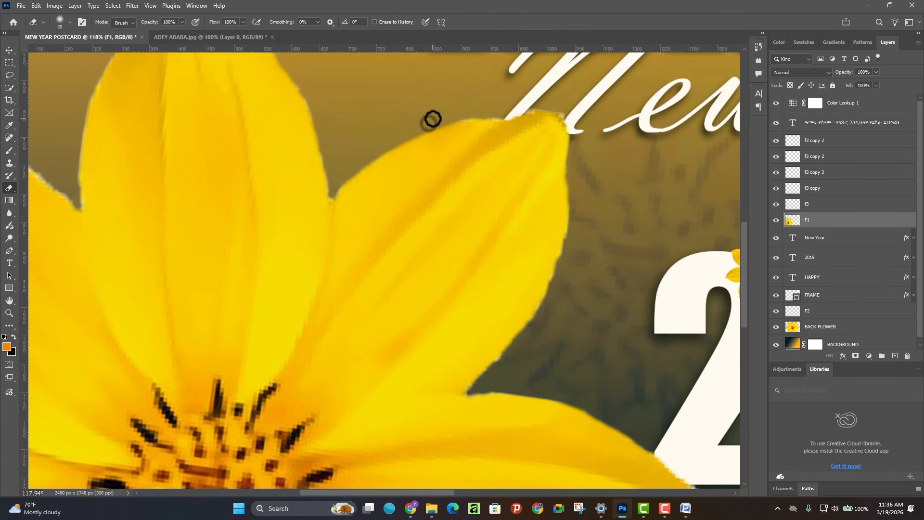
{"action": "scroll", "coordinate": [499, 239], "scroll_direction": "down", "scroll_amount": 4}
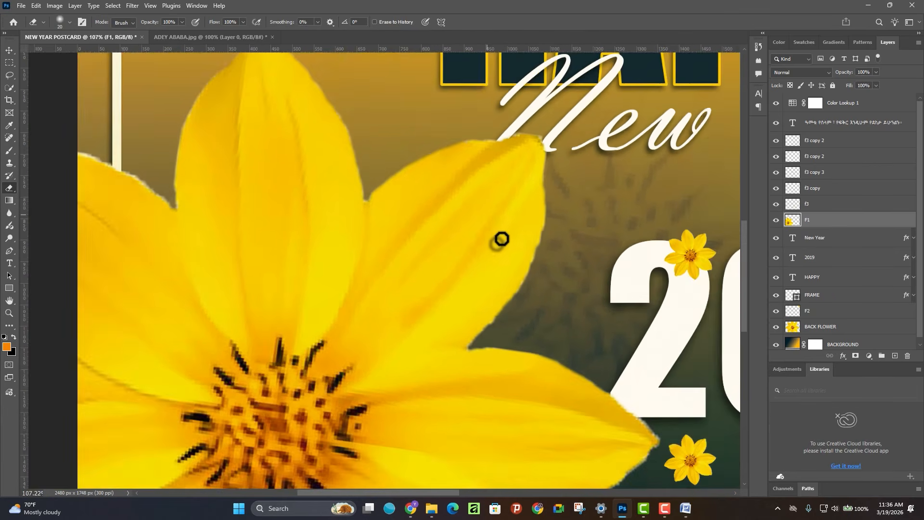
{"action": "scroll", "coordinate": [525, 274], "scroll_direction": "down", "scroll_amount": 2}
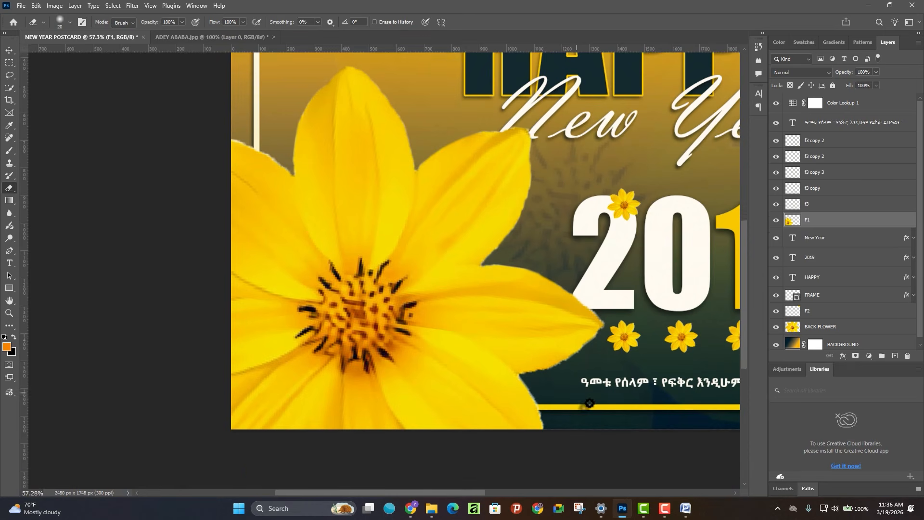
{"action": "scroll", "coordinate": [570, 411], "scroll_direction": "right", "scroll_amount": 1}
{"action": "scroll", "coordinate": [534, 423], "scroll_direction": "up", "scroll_amount": 2}
{"action": "scroll", "coordinate": [535, 423], "scroll_direction": "up", "scroll_amount": 3}
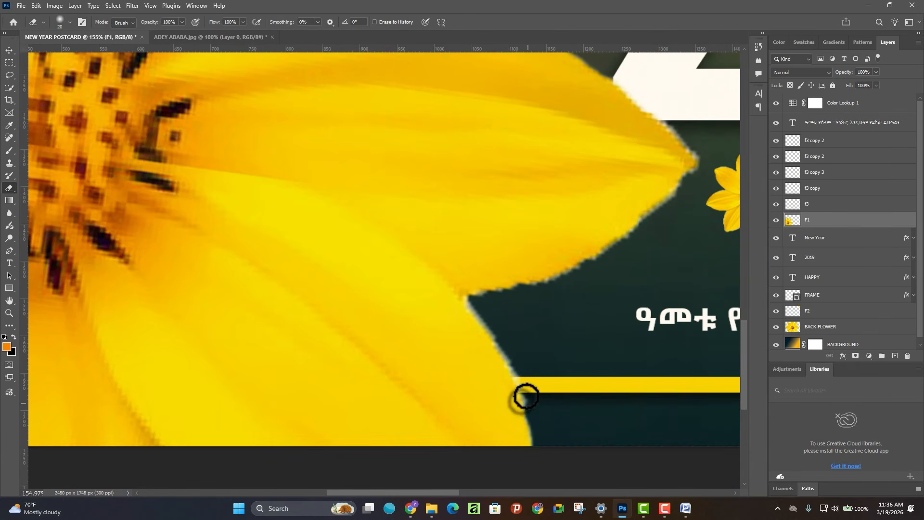
{"action": "mouse_move", "coordinate": [514, 370]}
{"action": "left_mouse_down"}
{"action": "mouse_move", "coordinate": [477, 300]}
{"action": "mouse_move", "coordinate": [573, 276]}
{"action": "mouse_move", "coordinate": [687, 186]}
{"action": "mouse_move", "coordinate": [639, 234]}
{"action": "left_mouse_up"}
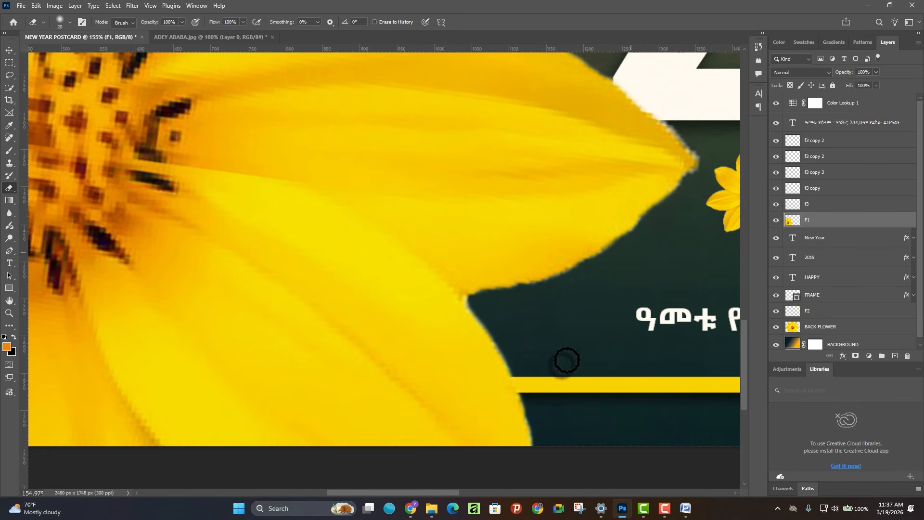
{"action": "mouse_move", "coordinate": [480, 335]}
{"action": "left_mouse_down"}
{"action": "mouse_move", "coordinate": [476, 305]}
{"action": "mouse_move", "coordinate": [485, 317]}
{"action": "left_mouse_up"}
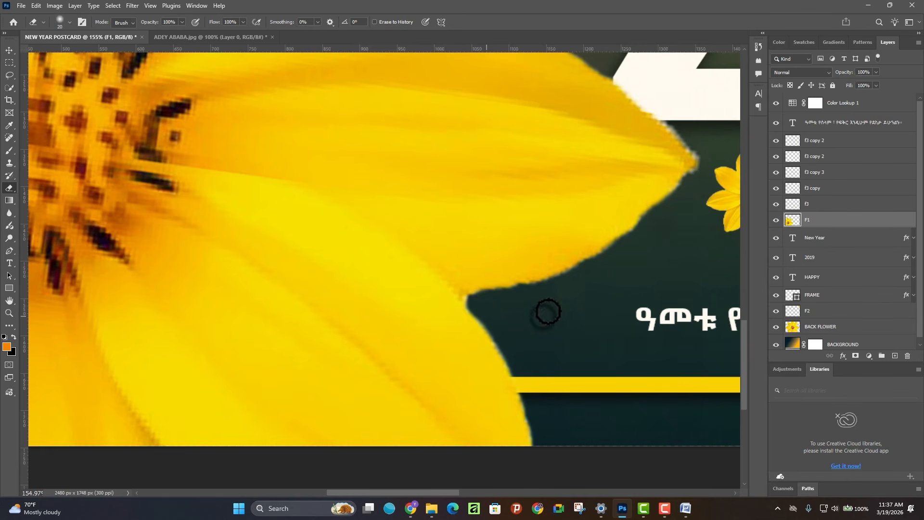
Erase the pale fringe around the right petal's tip and along its upper edge beside the white digit 2
{"action": "scroll", "coordinate": [645, 304], "scroll_direction": "up", "scroll_amount": 5}
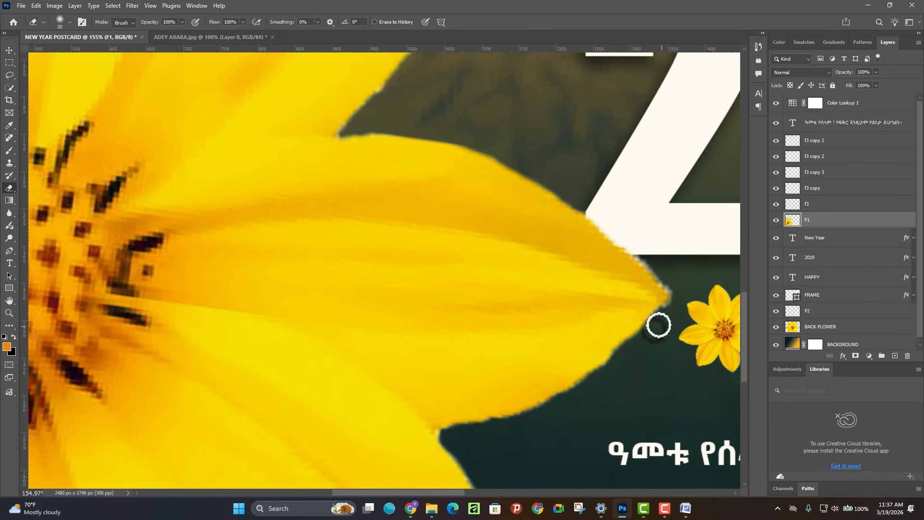
{"action": "left_click_drag", "start_coordinate": [664, 313], "coordinate": [676, 304]}
{"action": "left_click_drag", "start_coordinate": [676, 292], "coordinate": [619, 237]}
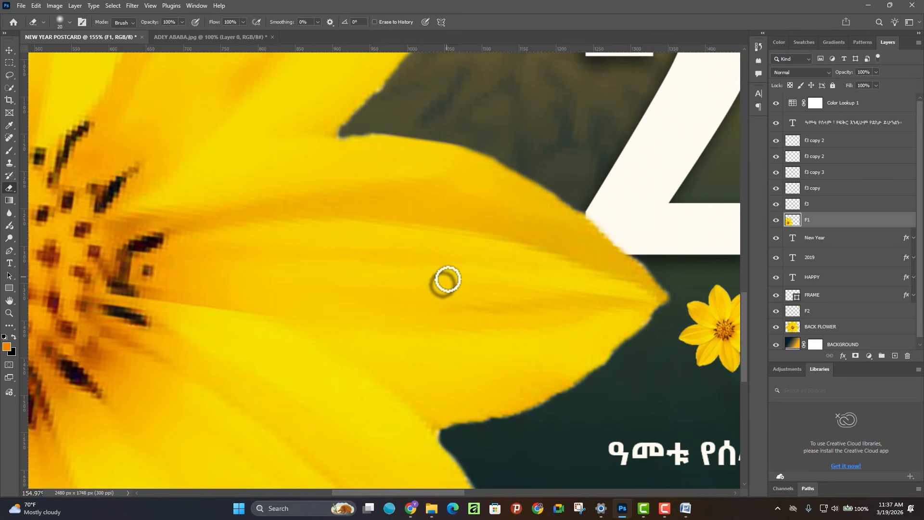
{"action": "scroll", "coordinate": [446, 278], "scroll_direction": "down", "scroll_amount": 6}
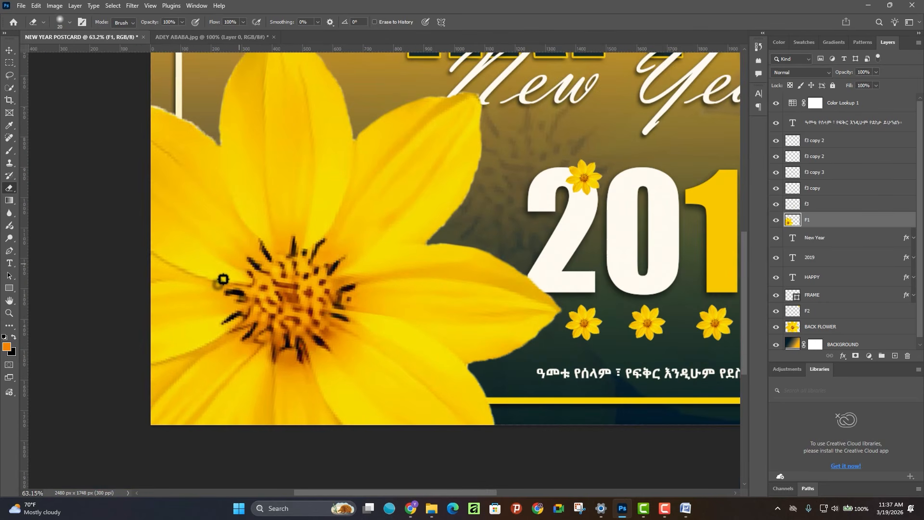
{"action": "scroll", "coordinate": [354, 281], "scroll_direction": "up", "scroll_amount": 3}
{"action": "scroll", "coordinate": [159, 183], "scroll_direction": "up", "scroll_amount": 7}
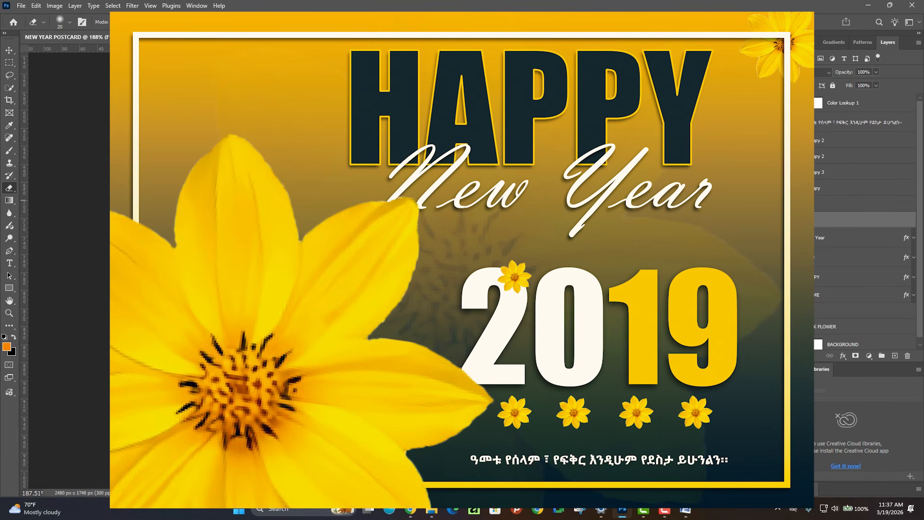
{"action": "scroll", "coordinate": [114, 193], "scroll_direction": "down", "scroll_amount": 1}
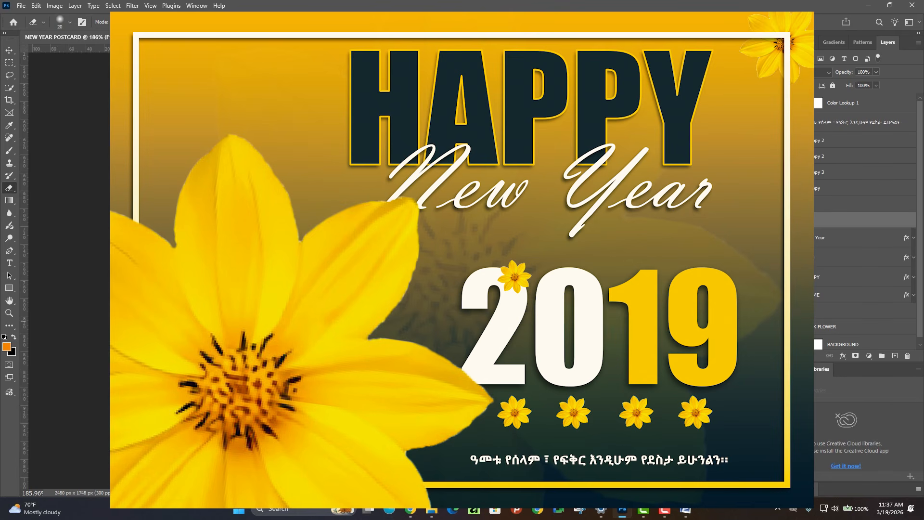
{"action": "scroll", "coordinate": [422, 260], "scroll_direction": "down", "scroll_amount": 9}
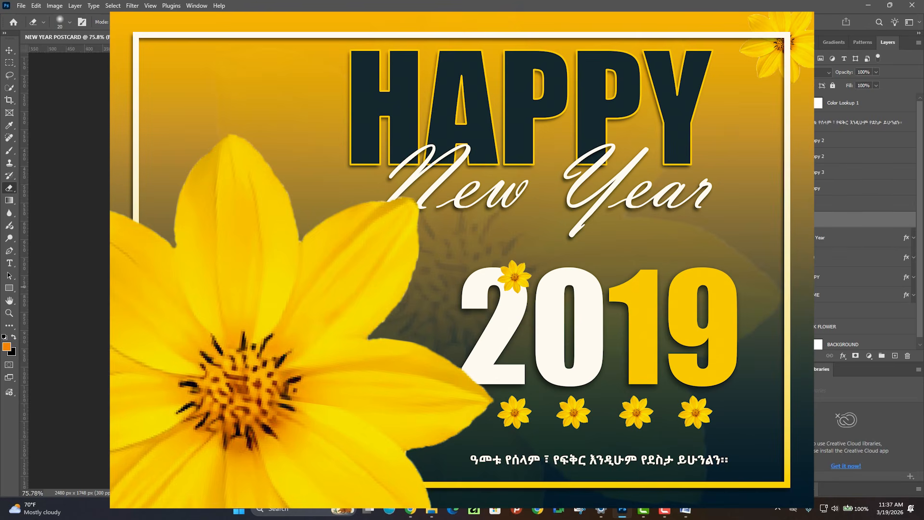
{"action": "scroll", "coordinate": [422, 260], "scroll_direction": "up", "scroll_amount": 8}
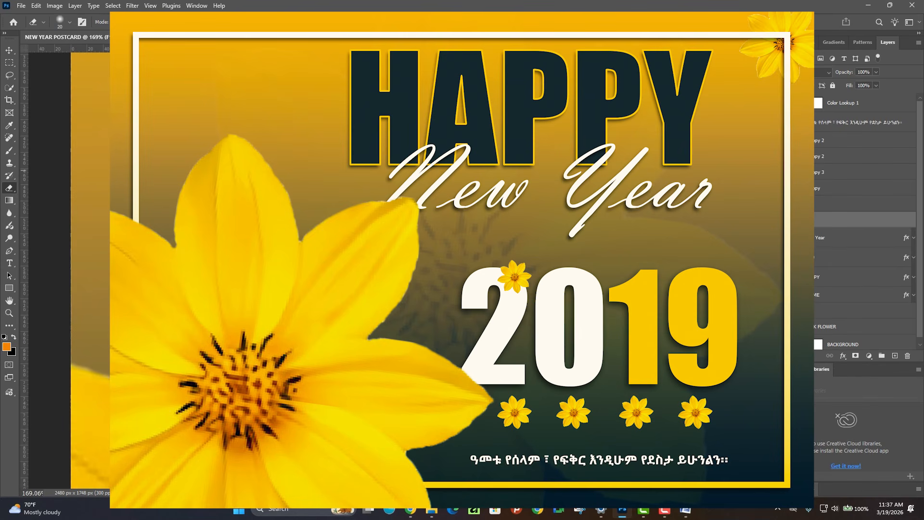
{"action": "scroll", "coordinate": [422, 260], "scroll_direction": "down", "scroll_amount": 3}
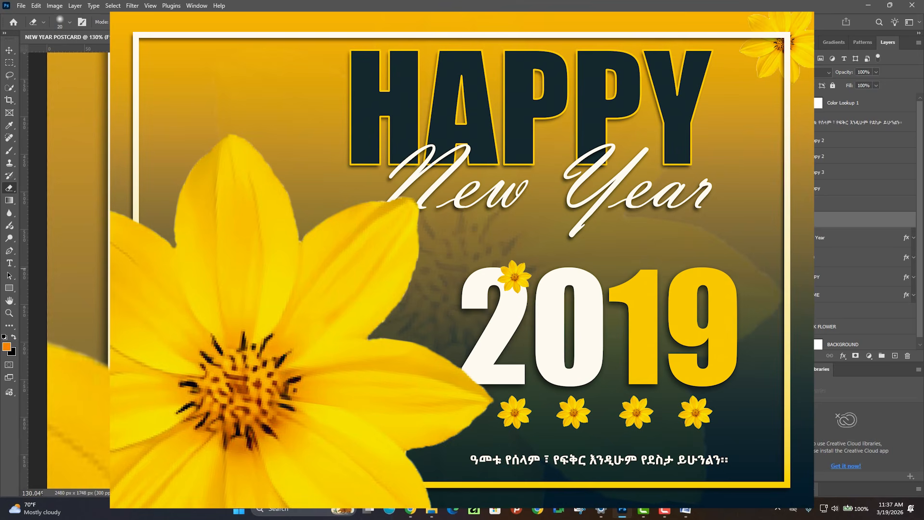